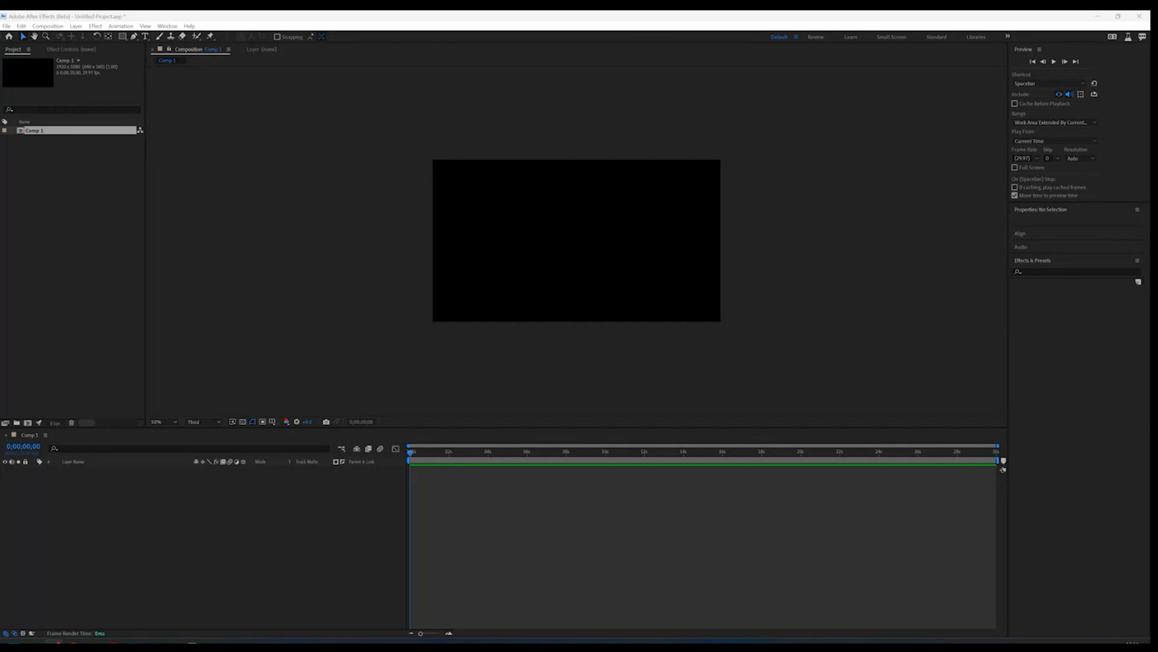
Step: Enlarge the composition viewing area by shrinking the timeline area and set the composition magnification to 100%
left_click(374, 342)
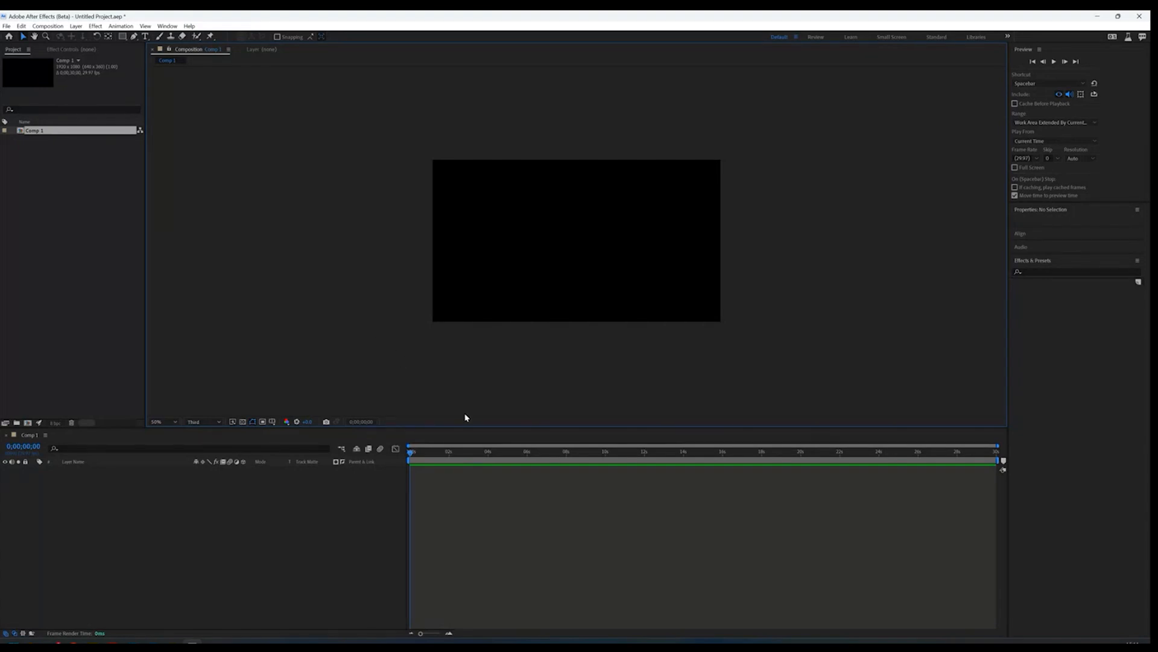
left_click_drag(473, 427, 474, 445)
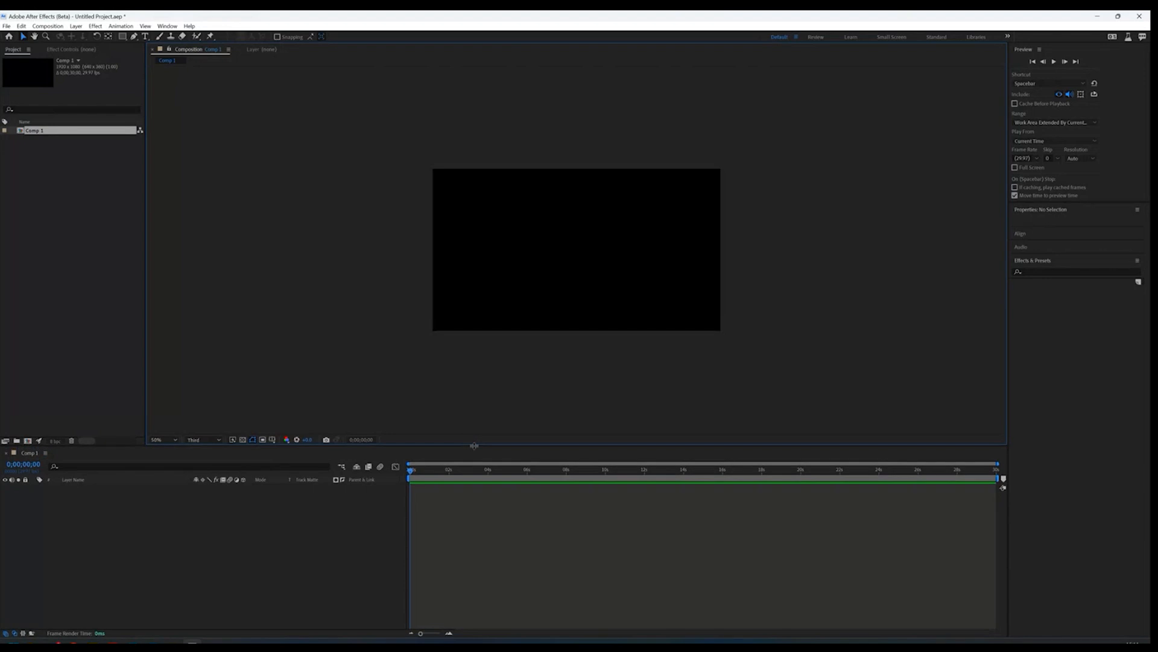
key("slash")
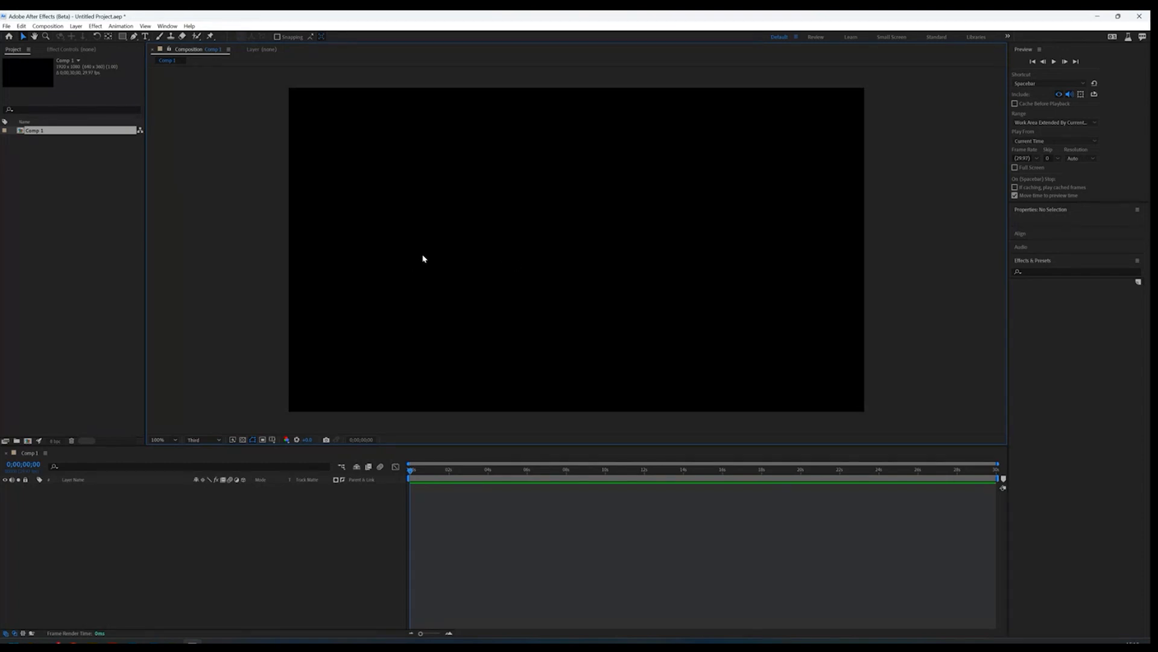
Step: Create a new solid layer in Comp 1 with a light red color
left_click(121, 566)
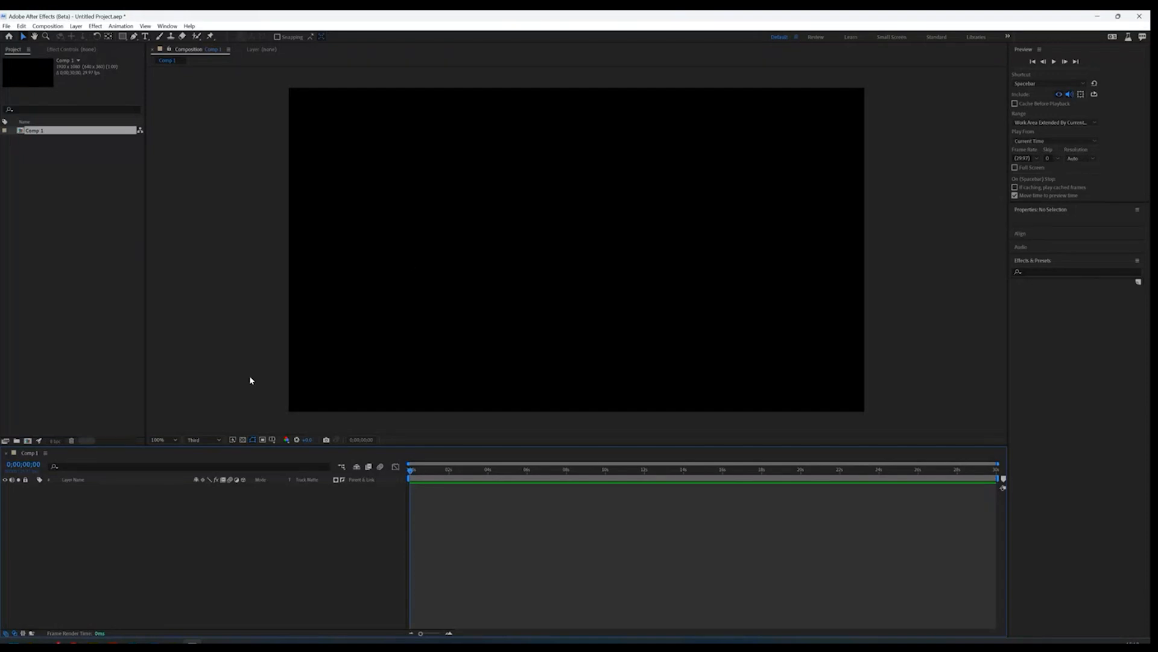
right_click(140, 518)
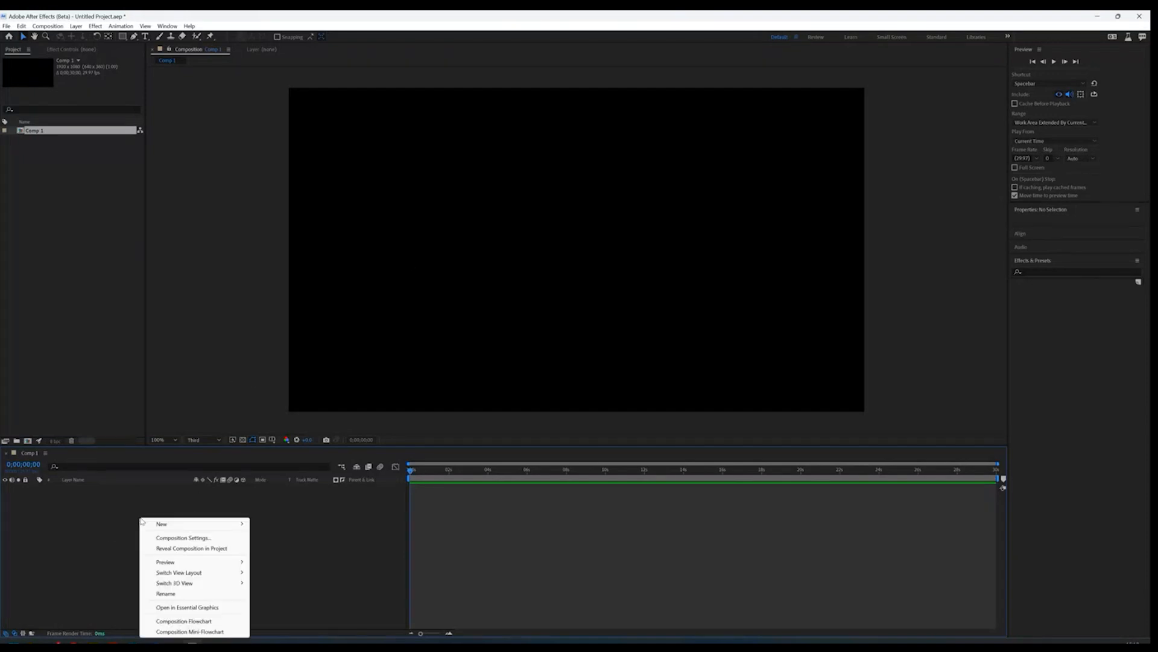
mouse_move(181, 524)
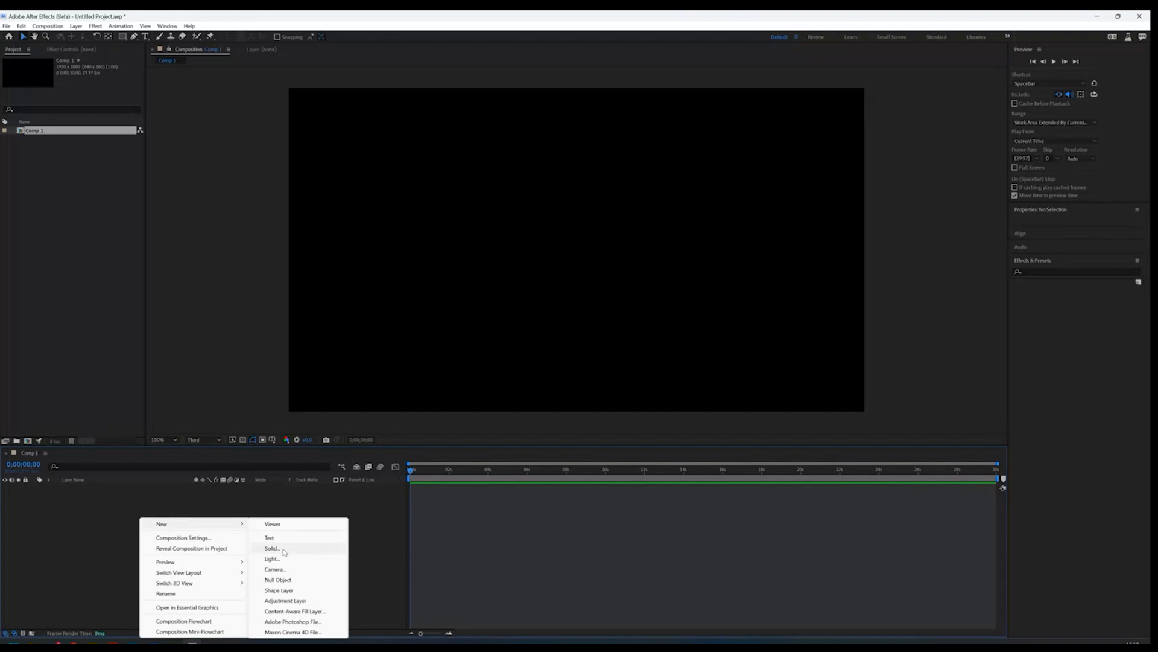
left_click(284, 550)
left_click(521, 356)
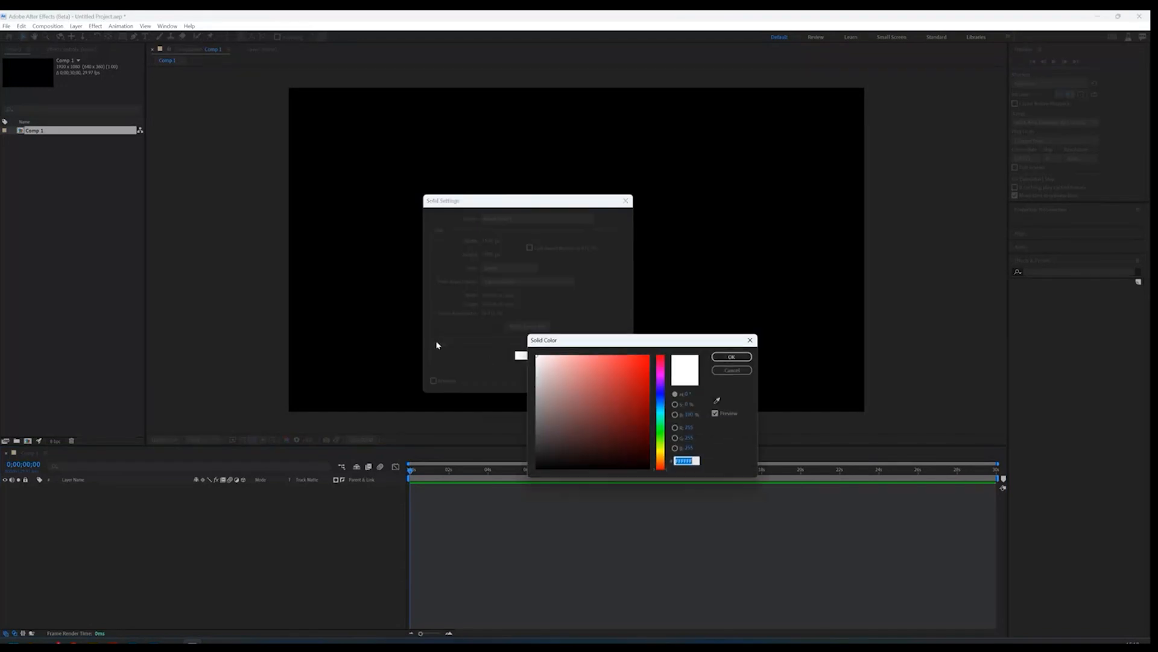
mouse_move(546, 393)
left_mouse_down()
mouse_move(583, 371)
mouse_move(585, 355)
left_mouse_up()
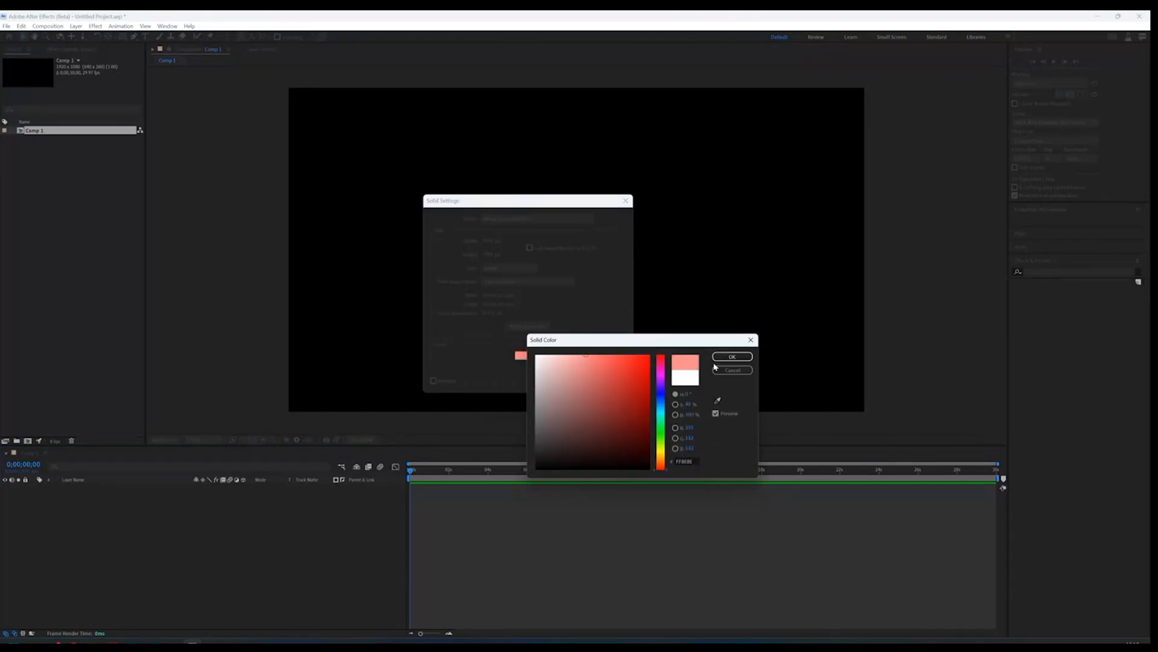
left_click(732, 357)
left_click(561, 380)
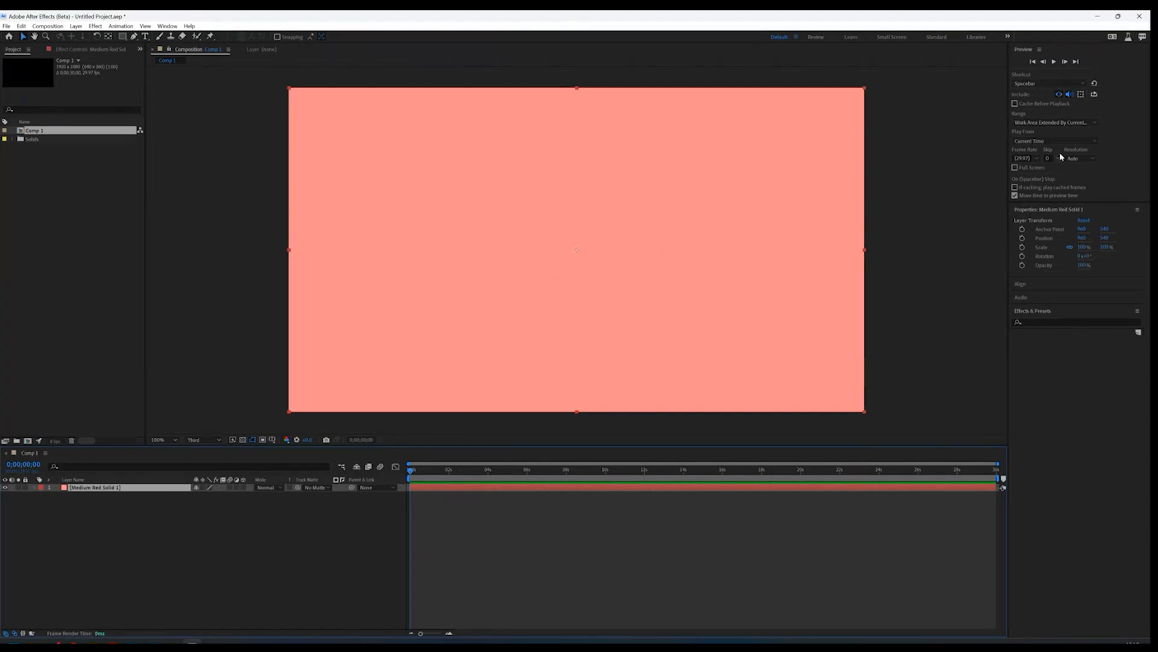
left_click(1092, 63)
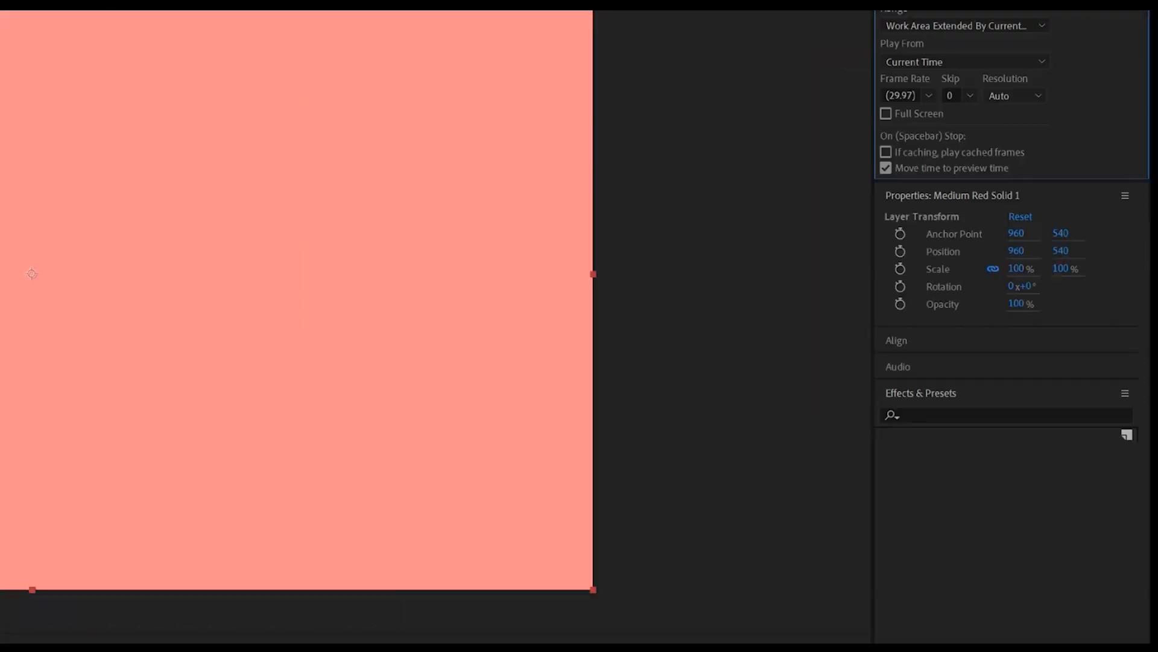
left_click_drag(882, 204, 1007, 207)
left_click_drag(882, 224, 958, 223)
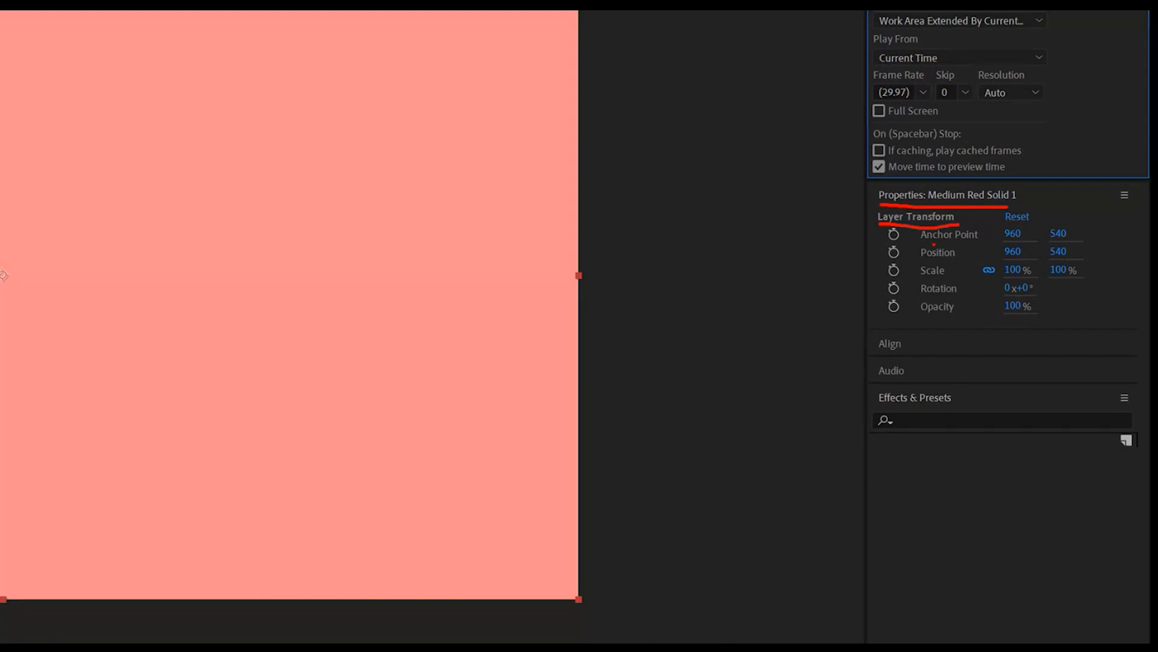
mouse_move(927, 245)
left_mouse_down()
mouse_move(971, 237)
mouse_move(930, 260)
mouse_move(946, 261)
mouse_move(954, 296)
left_mouse_up()
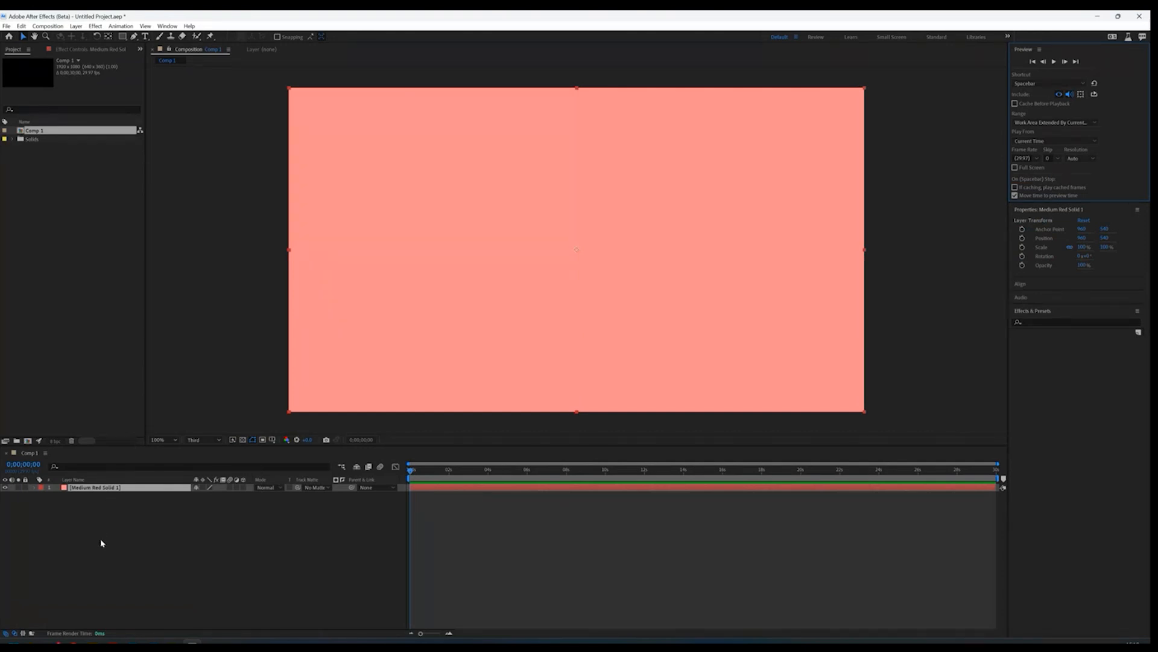
Step: Examine the solid layer's Transform properties in the timeline, collapse them again and keep the layer selected
left_click(35, 490)
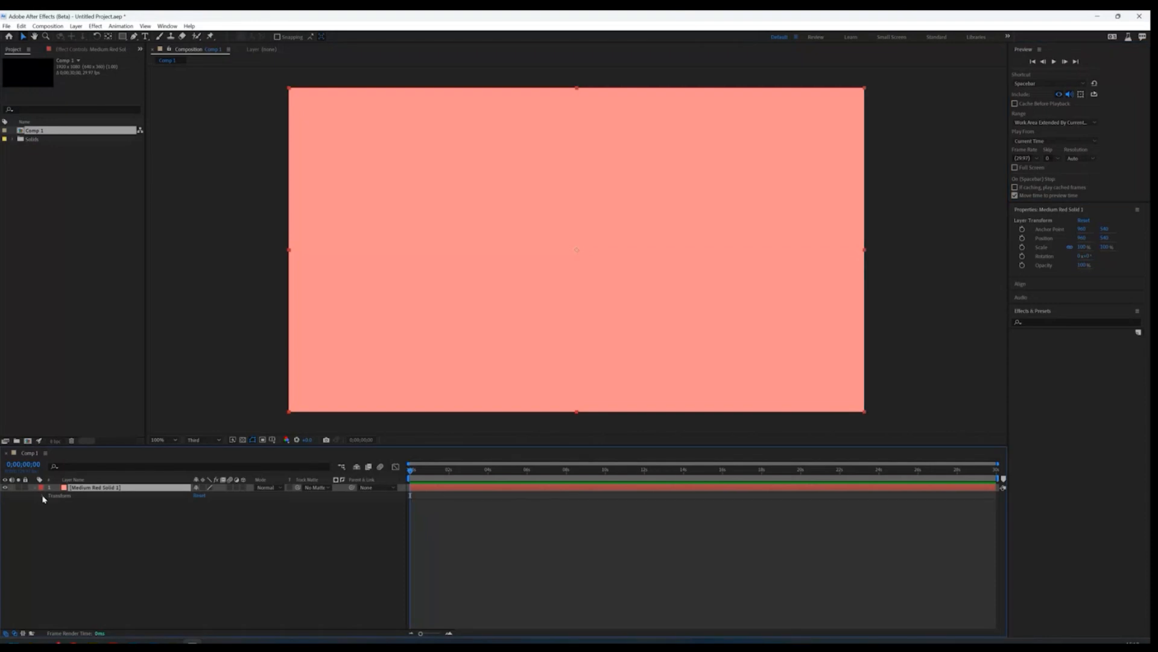
left_click(43, 496)
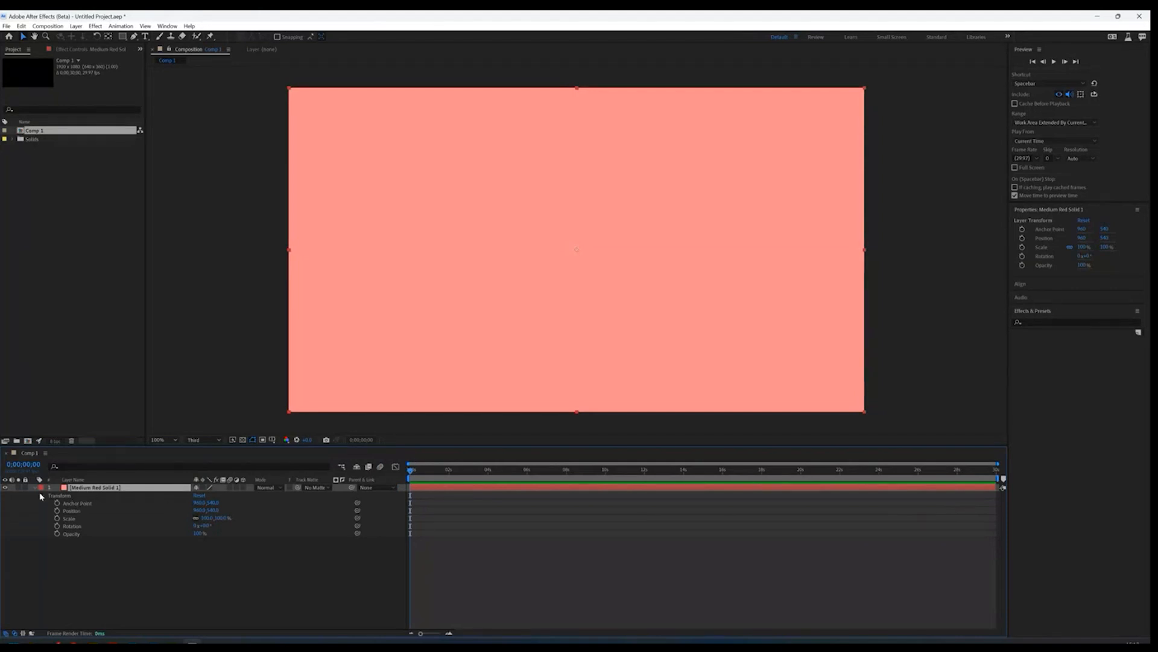
left_click(35, 487)
left_click(77, 540)
left_click(106, 489)
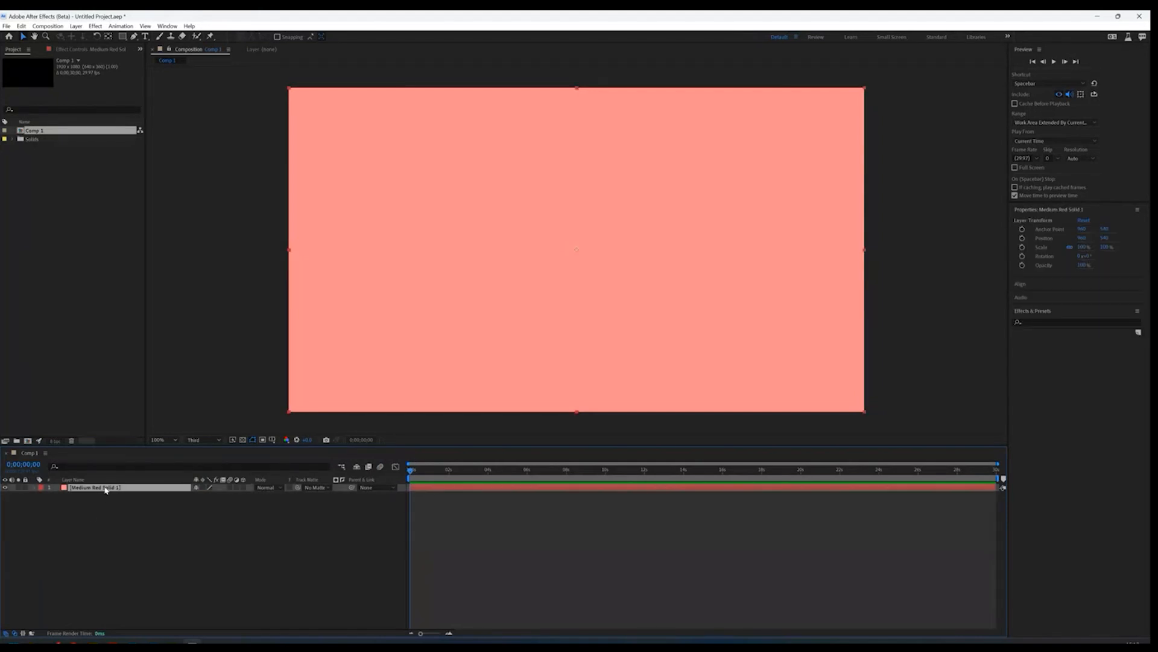
Step: Scale the solid down to about 38% proportionally, undoing a trial rotation, and move it to the left half of the frame
left_click(1086, 249)
left_click_drag(1087, 251, 1076, 251)
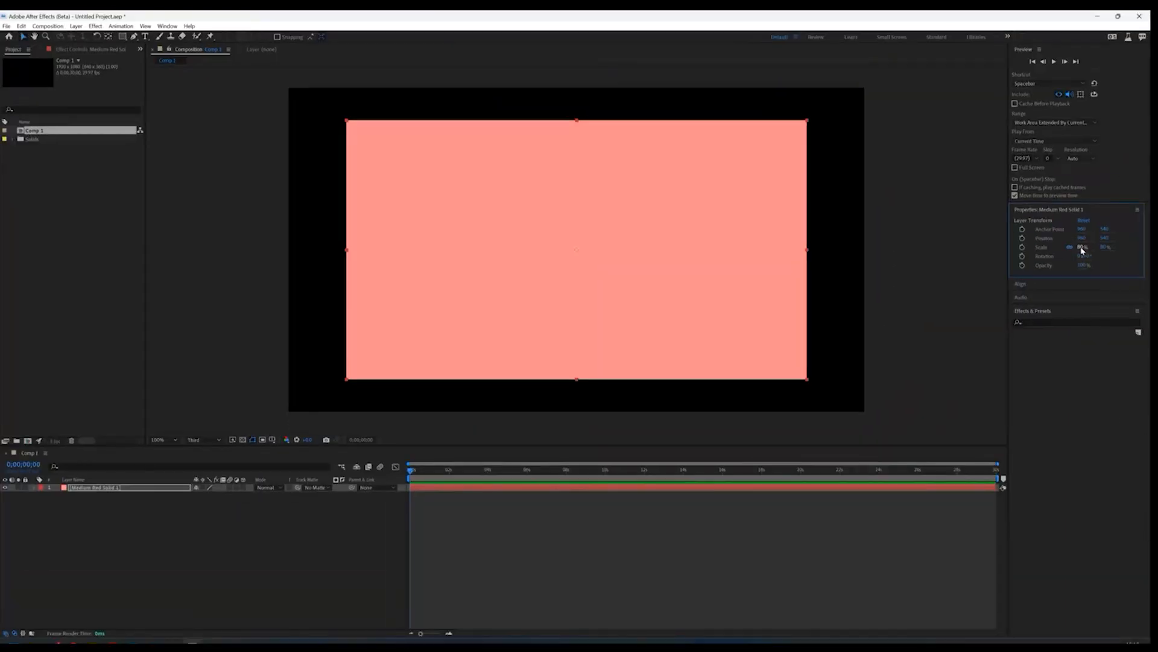
left_click_drag(1083, 250, 1106, 257)
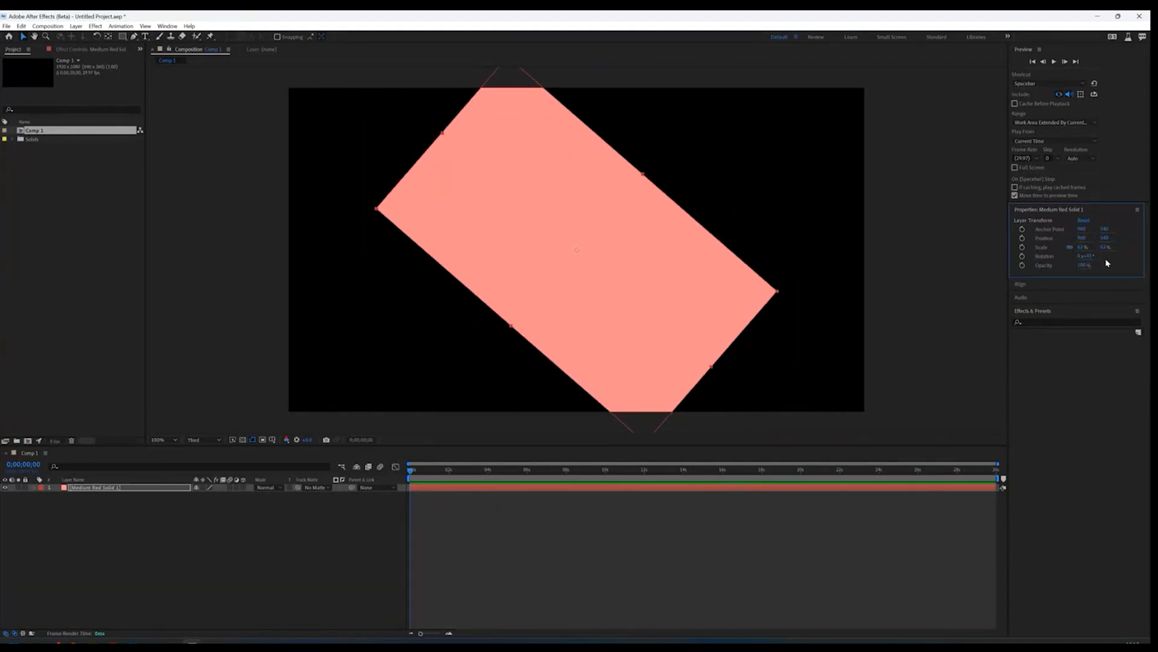
key("ctrl+z")
left_click_drag(1084, 249, 1073, 249)
left_click_drag(643, 279, 466, 287)
Step: Animate the solid's Position from the frame's left half at 0 seconds to its right half at 4 seconds, and preview the movement
left_click(1022, 239)
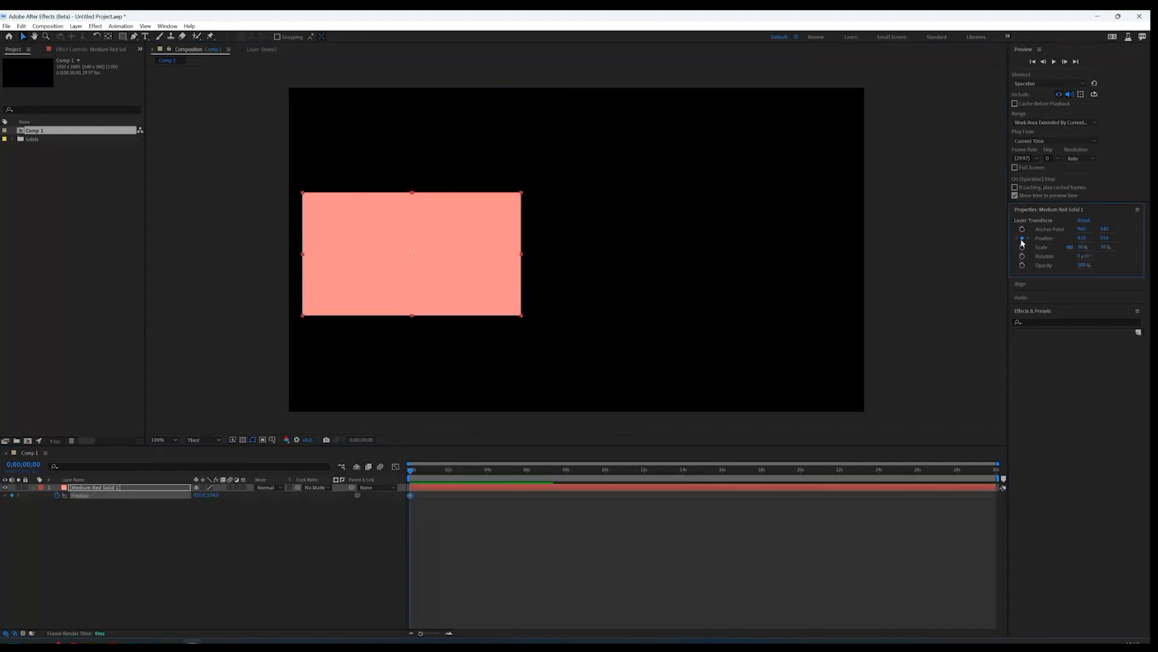
left_click_drag(449, 469, 488, 470)
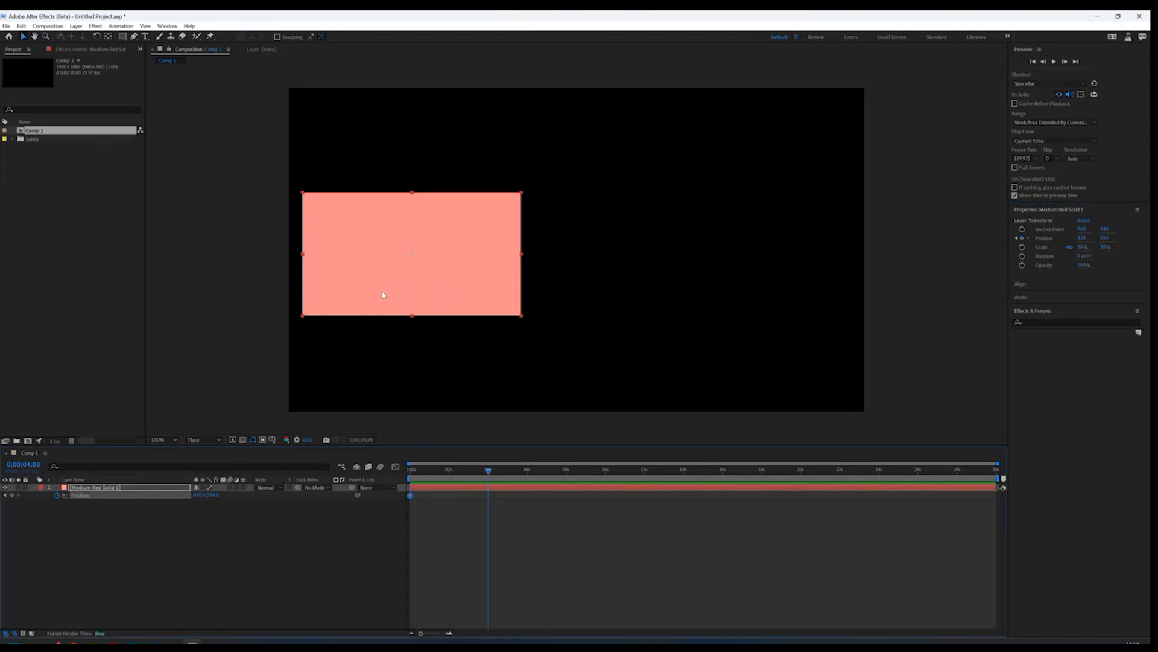
left_click_drag(400, 290, 725, 289)
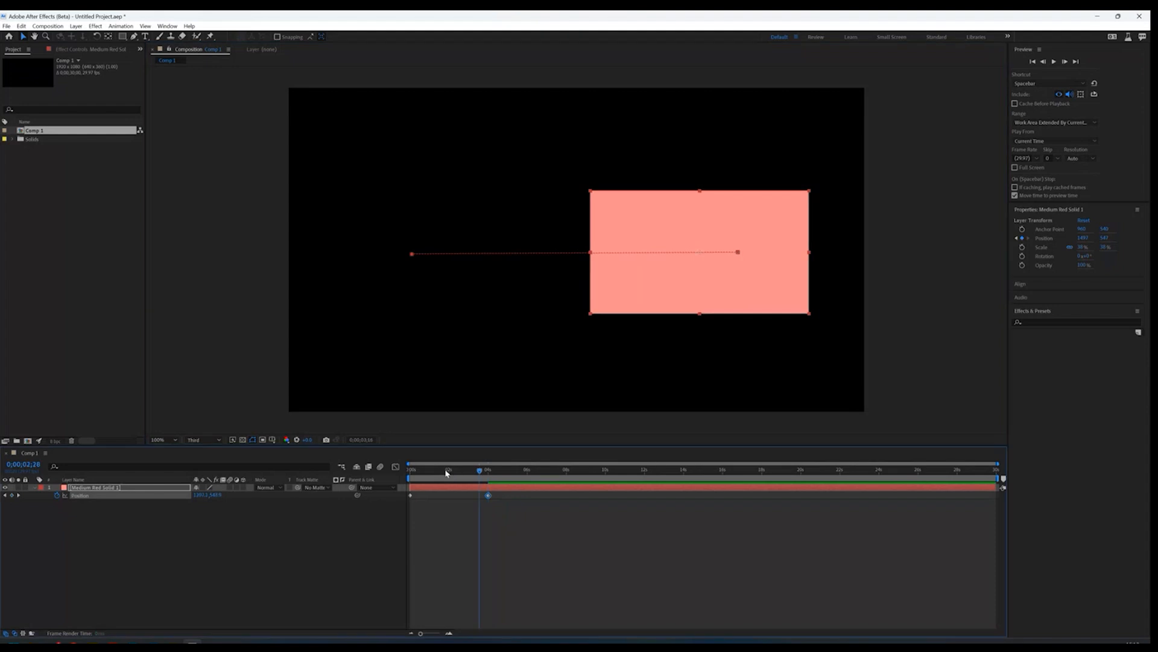
key("Home")
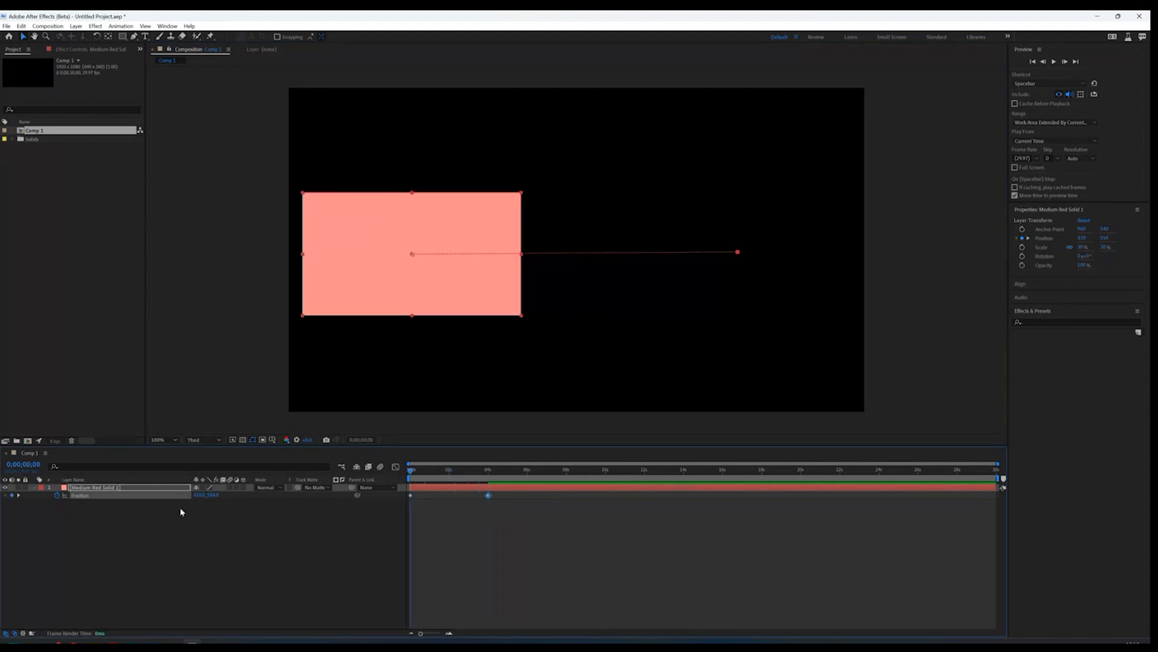
key("space")
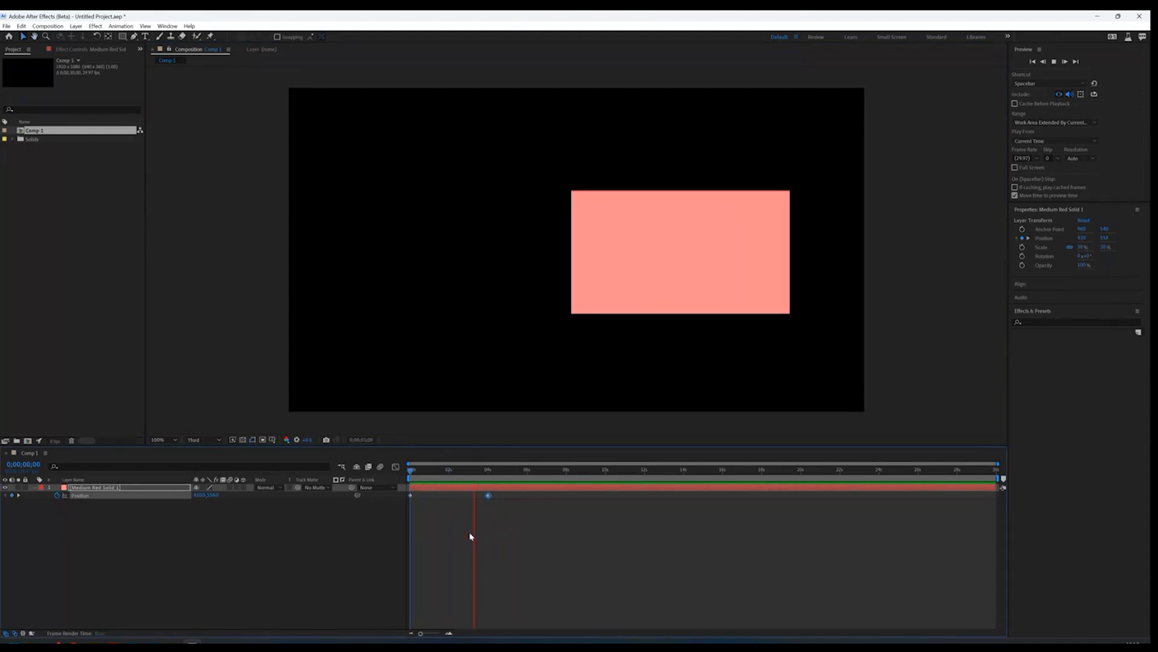
key("space")
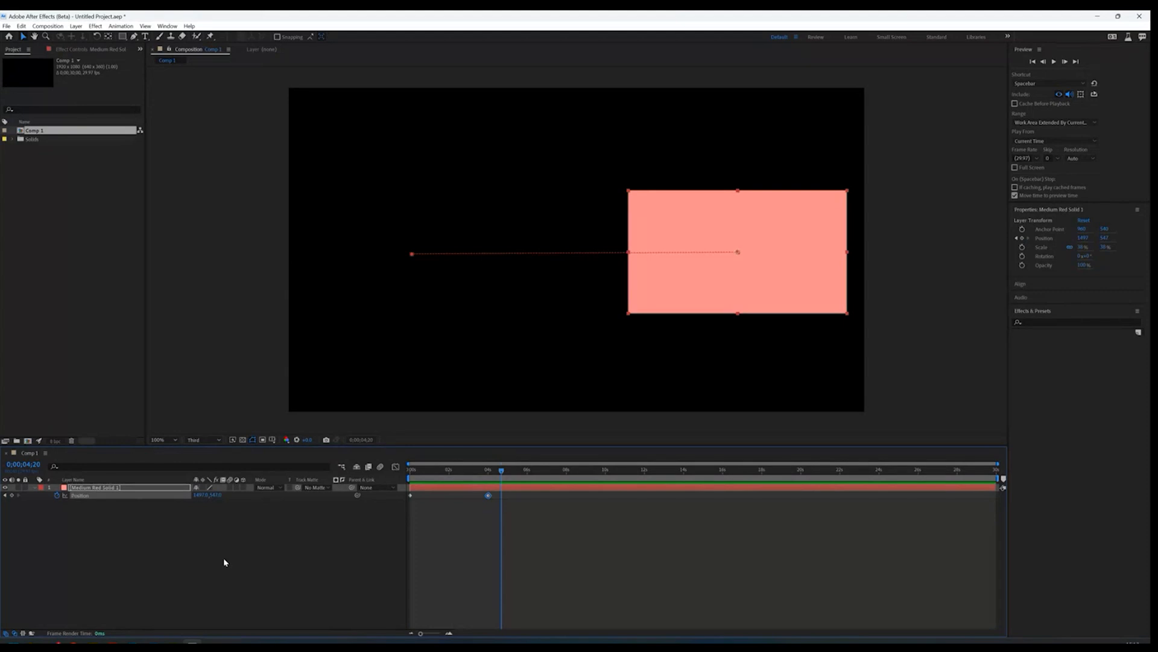
Step: Delete the solid layer and draw a yellow rectangle shape about 600 × 360 px in the left half of the frame
left_click(134, 489)
key("Delete")
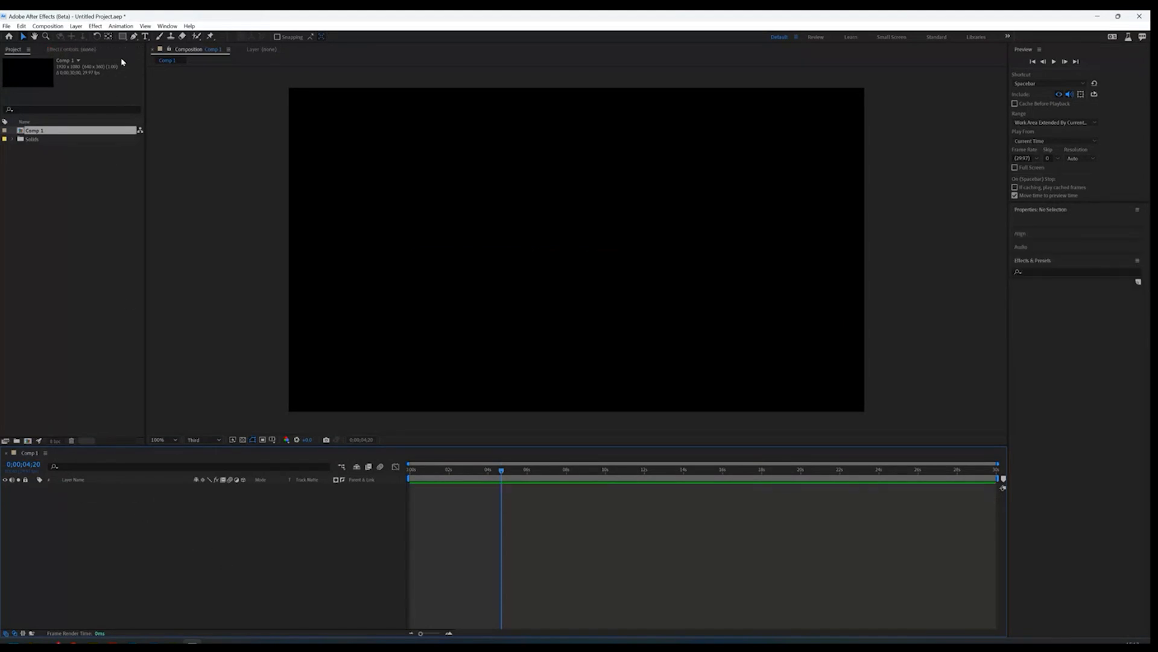
left_click(122, 36)
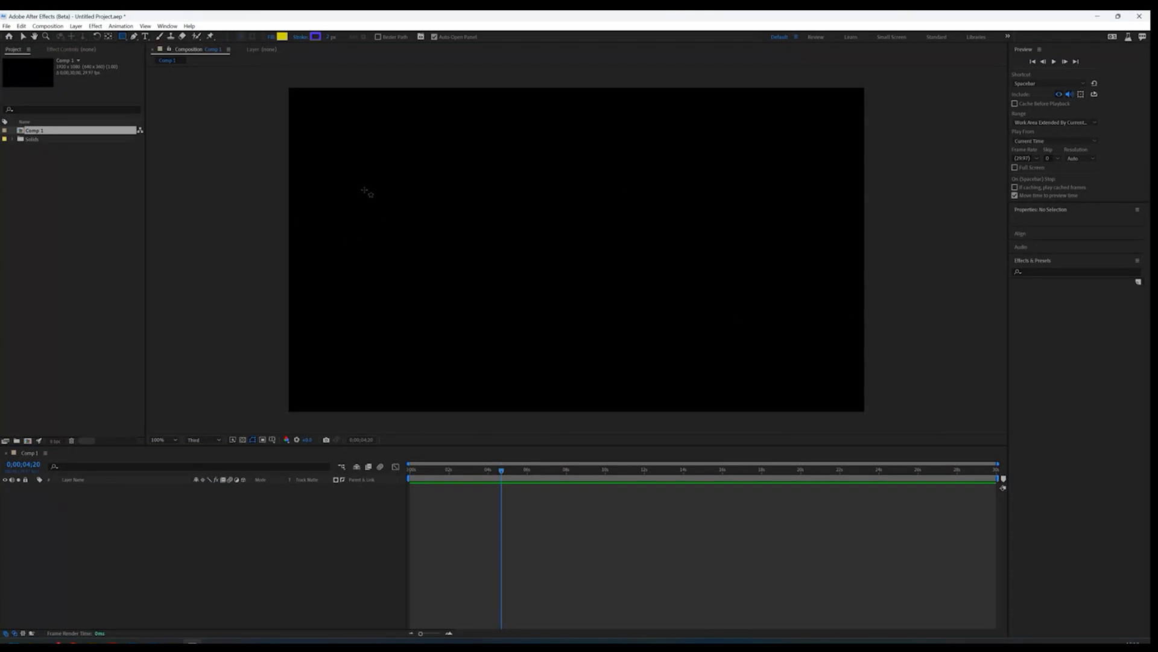
left_click_drag(364, 190, 546, 298)
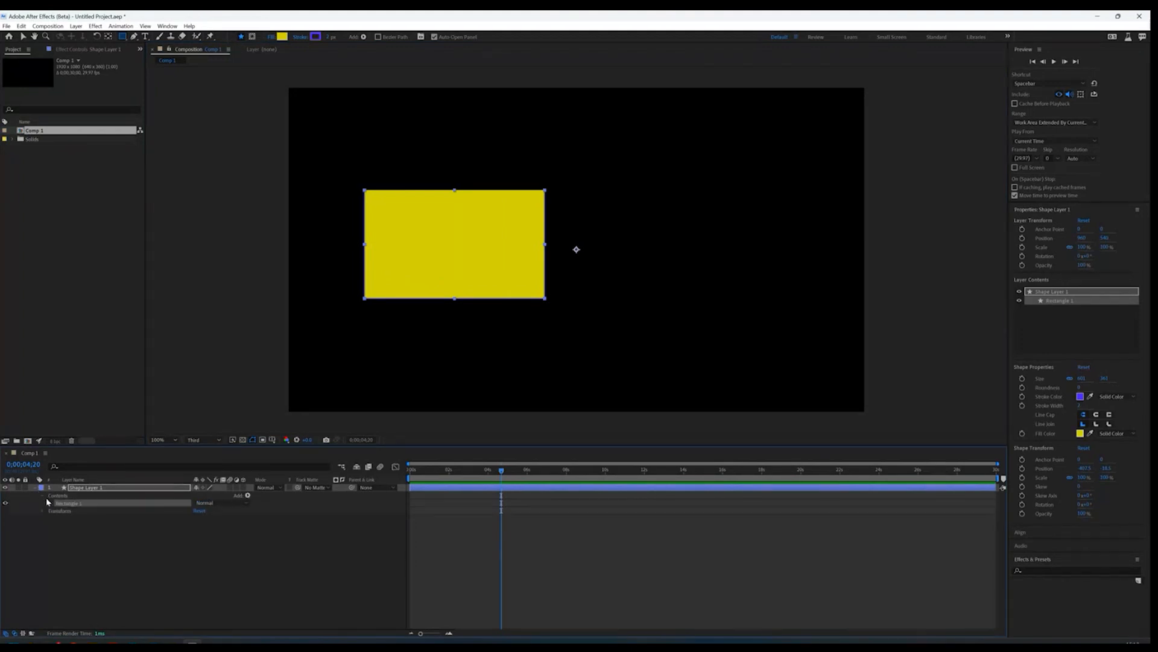
Step: Examine the contents of the shape layer's Rectangle 1 and Fill 1 in the timeline, then collapse and deselect the layer
left_click(50, 504)
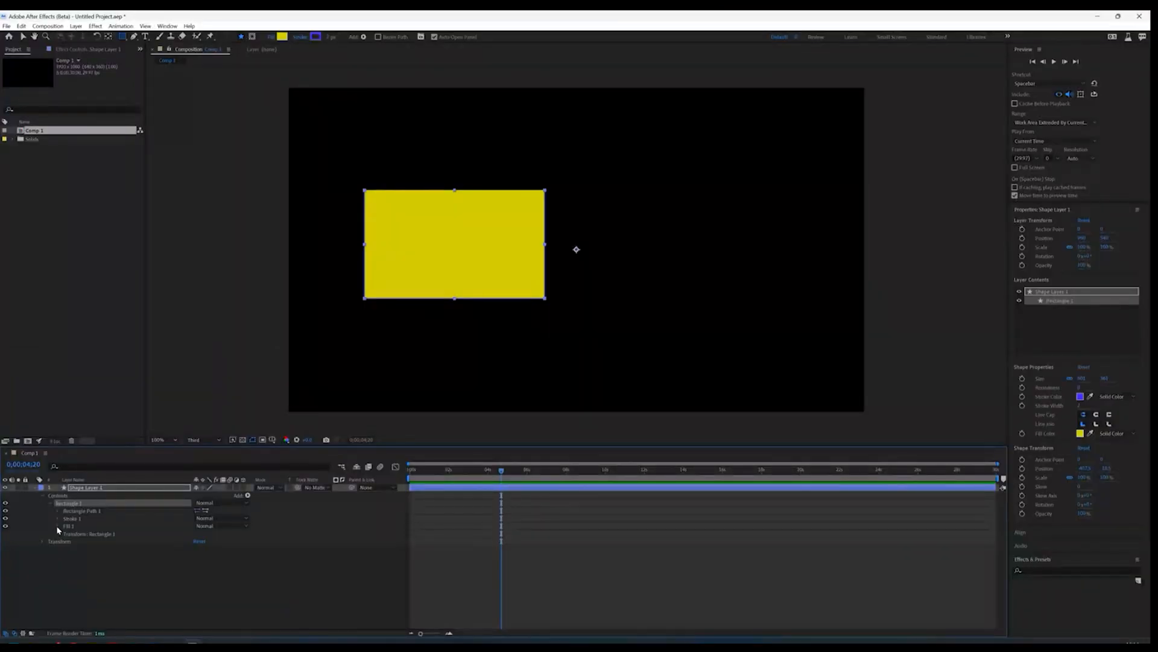
left_click(57, 526)
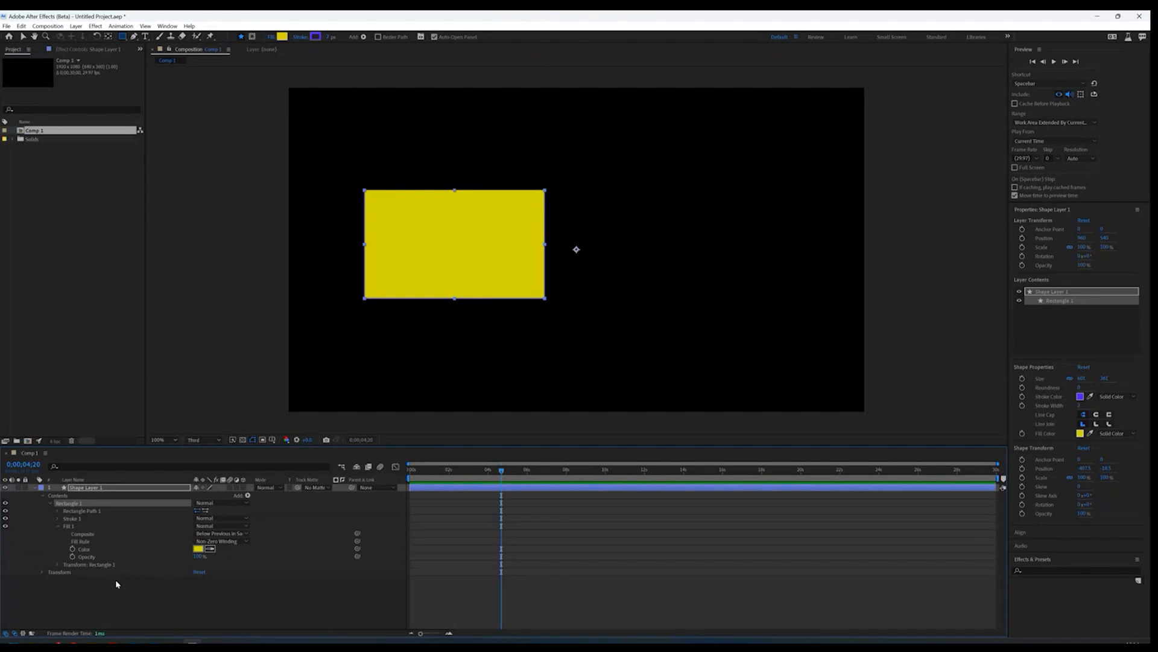
left_click(35, 487)
left_click(99, 531)
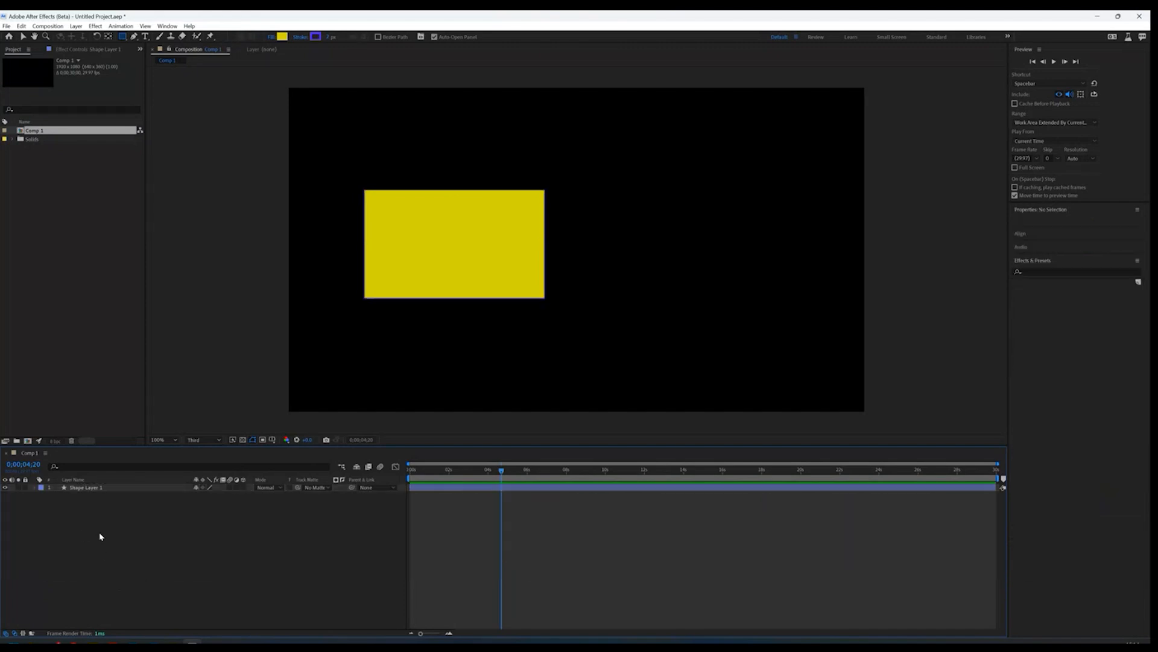
Step: Change the fill color of Rectangle 1 in Shape Layer 1 to pink
left_click(100, 487)
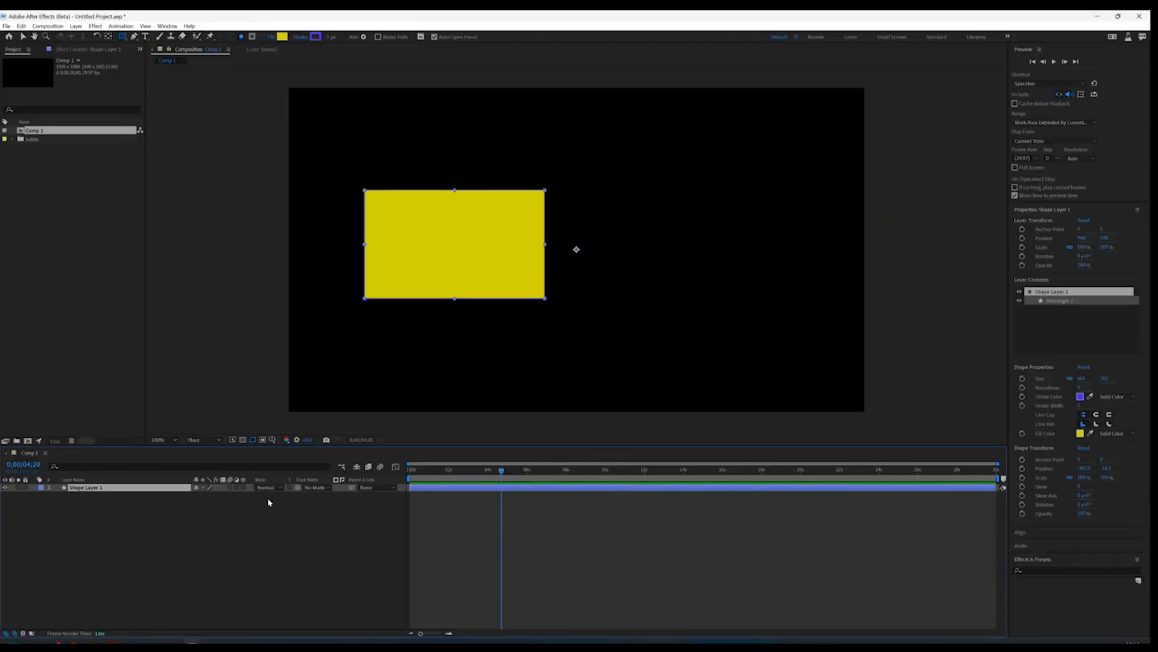
left_click(1068, 301)
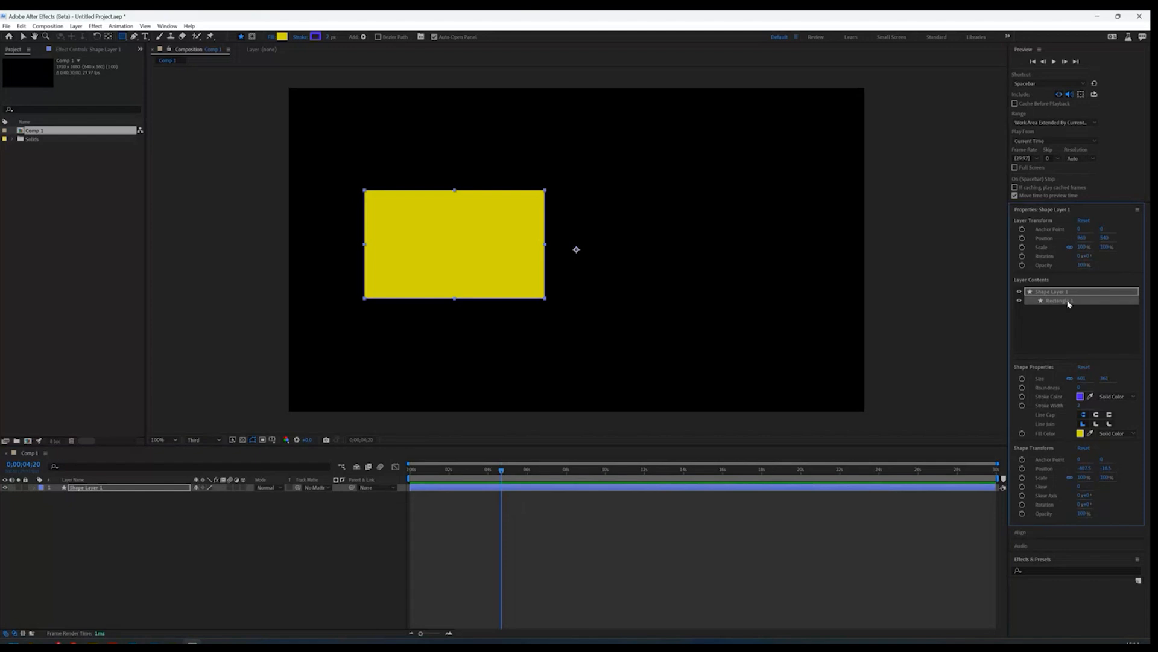
left_click(1080, 433)
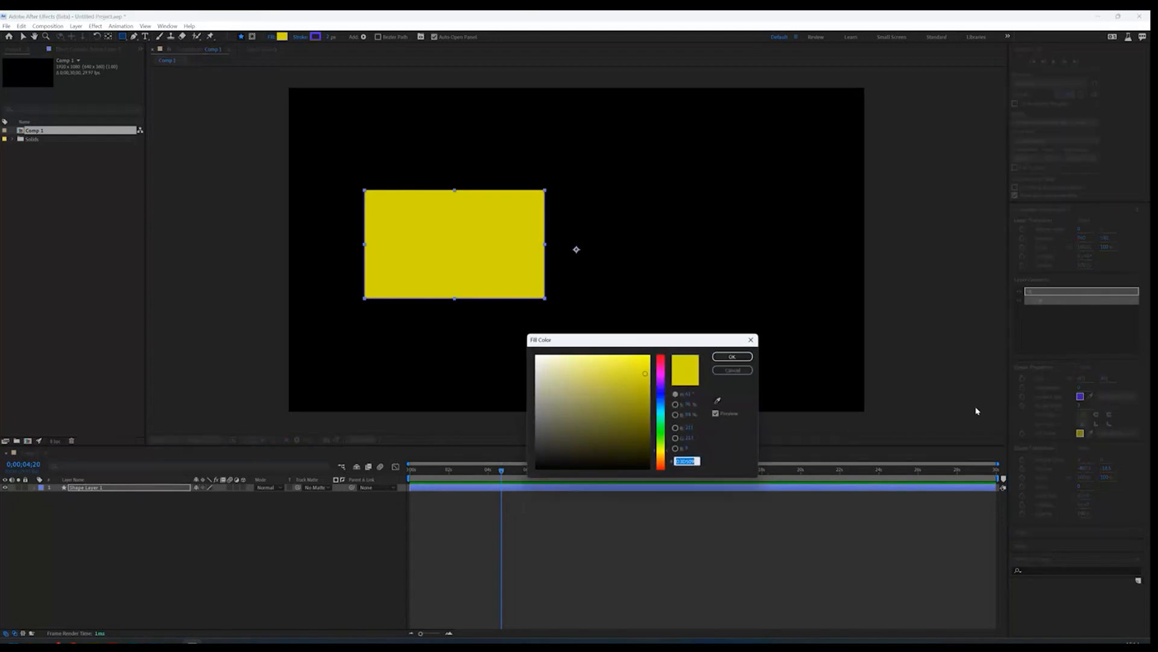
left_click_drag(662, 373, 596, 352)
left_click(733, 356)
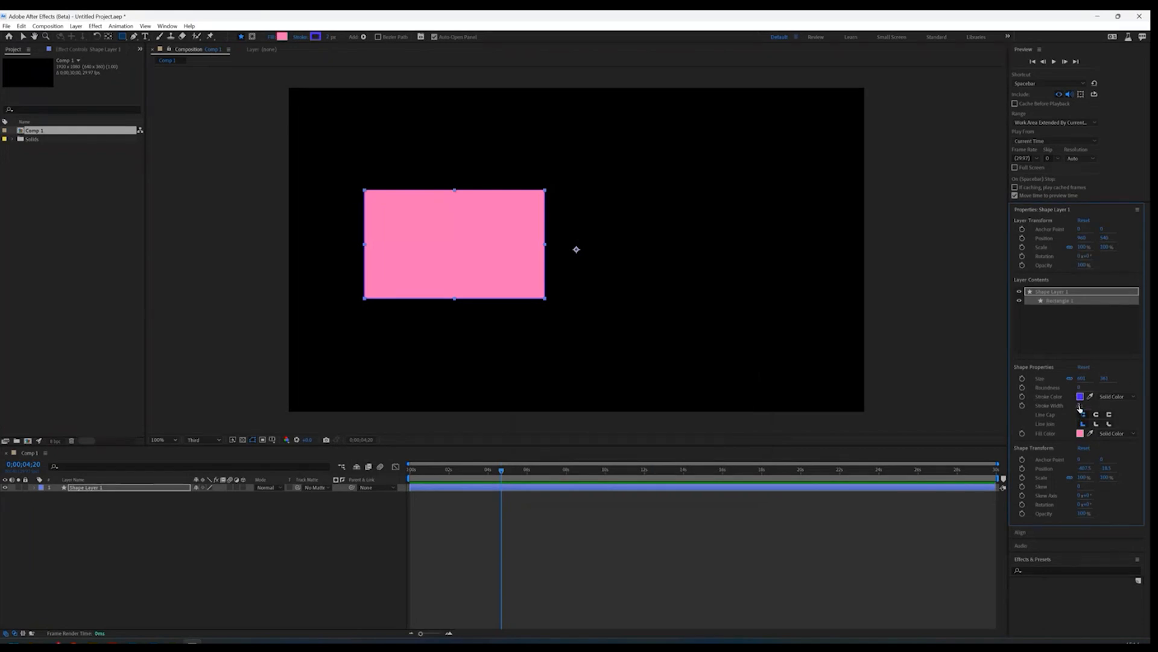
Step: Thicken the rectangle's blue stroke considerably and set its line cap to round
left_click_drag(1080, 409, 1099, 408)
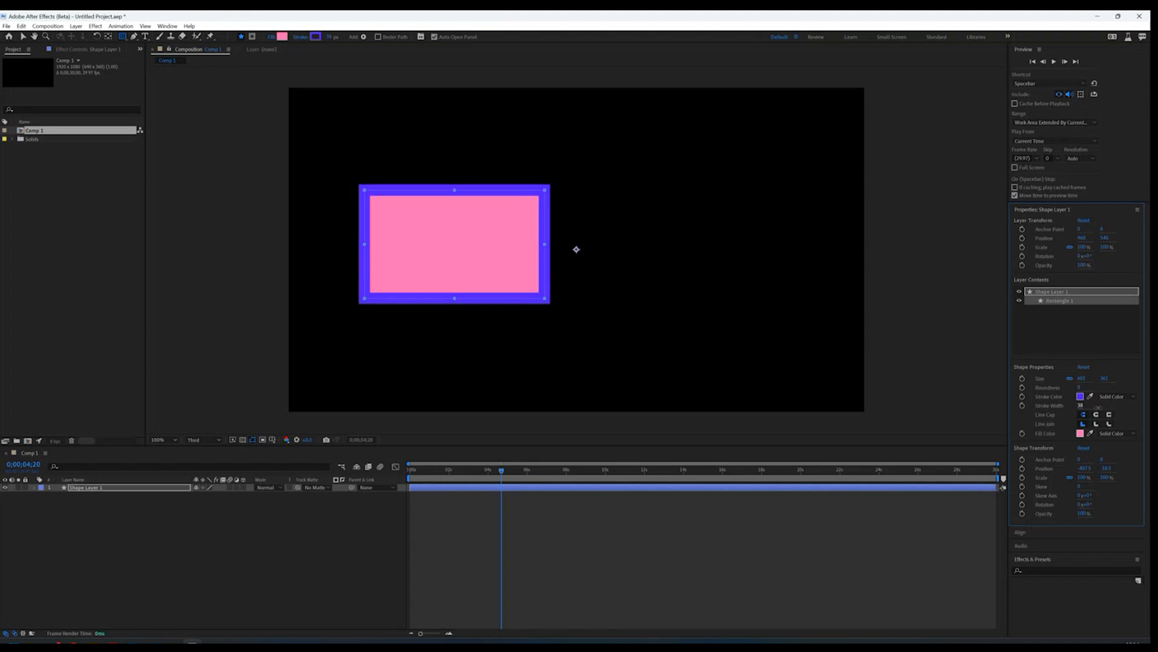
left_click(1096, 414)
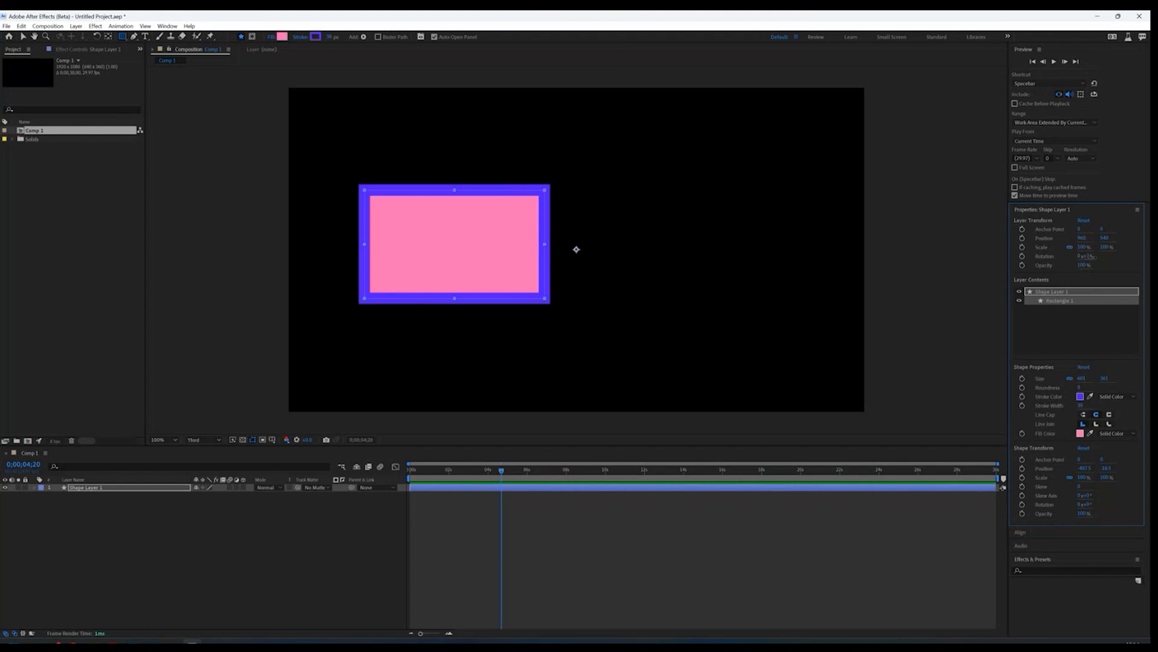
Step: Rotate Shape Layer 1 to 23° and add a star with about 167 px outer radius below and to the right of the rectangle
mouse_move(1089, 255)
left_mouse_down()
mouse_move(1148, 268)
mouse_move(1101, 259)
left_mouse_up()
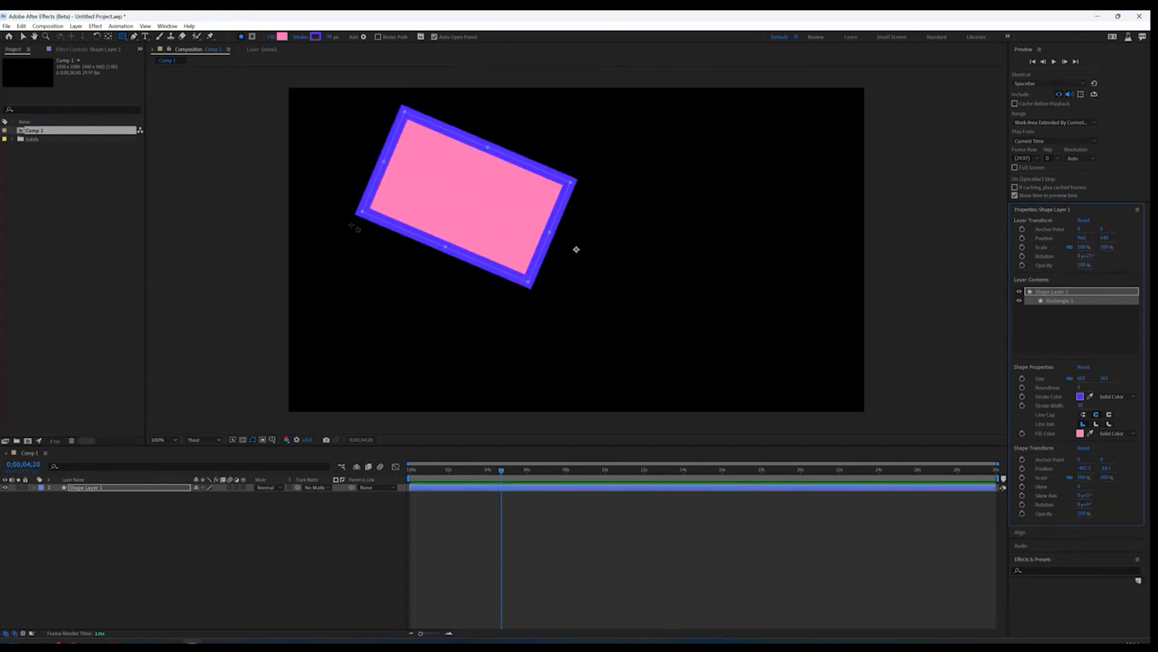
left_click(122, 37)
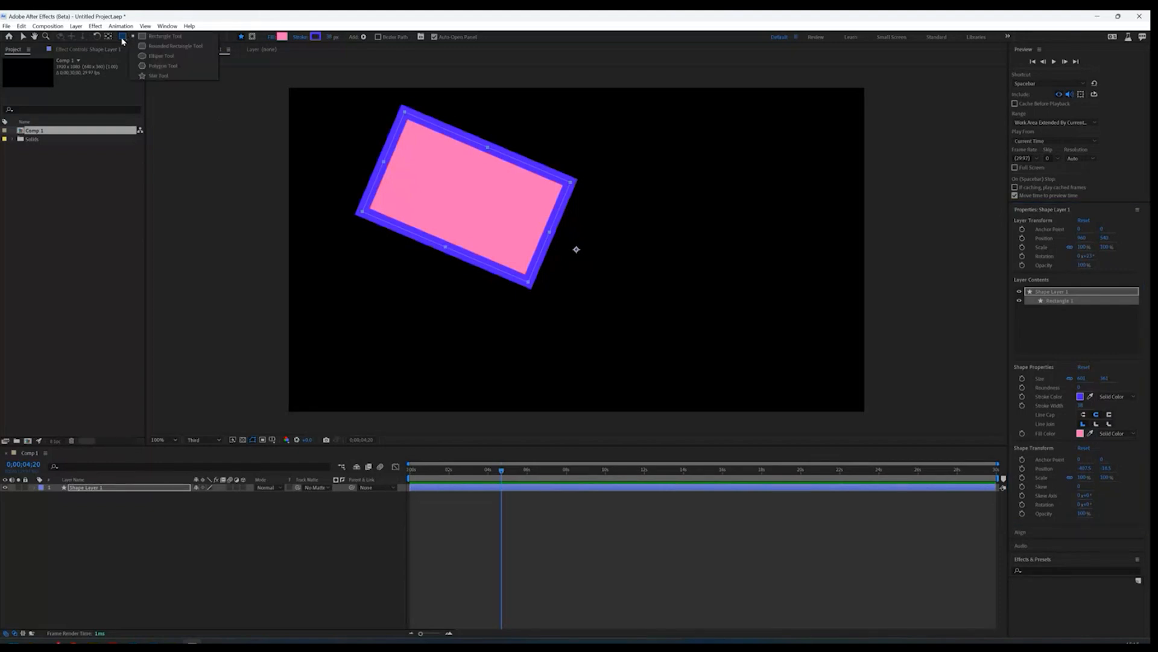
left_click(166, 76)
mouse_move(608, 329)
left_mouse_down()
mouse_move(593, 253)
mouse_move(597, 269)
left_mouse_up()
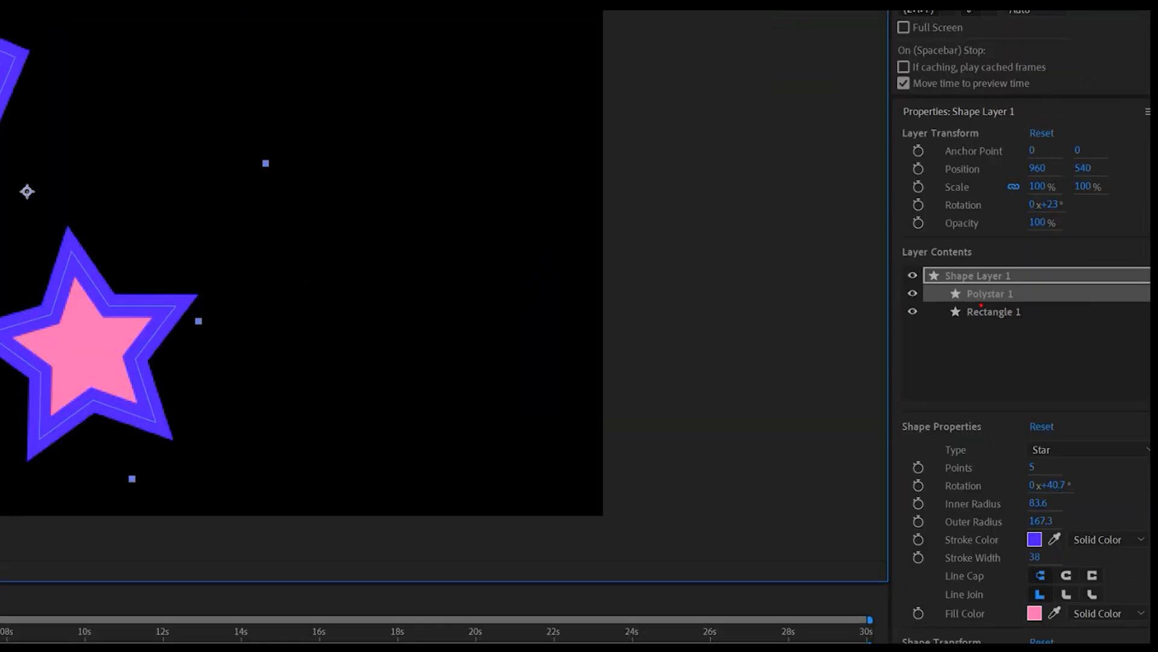
left_click_drag(972, 303, 999, 299)
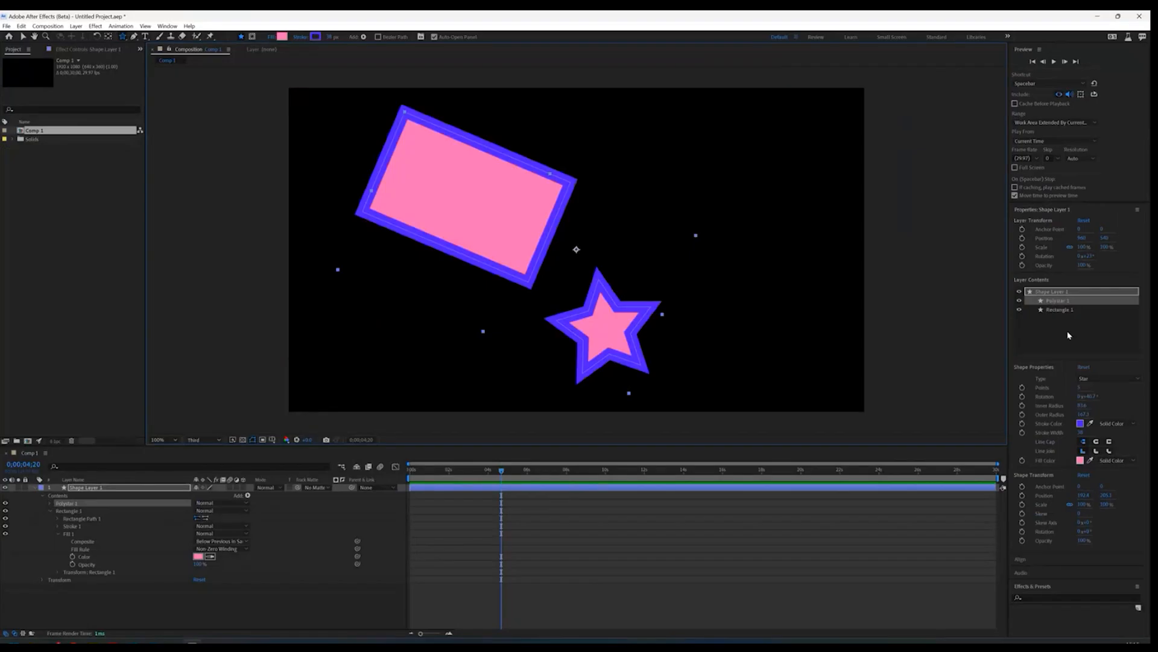
left_click(998, 298)
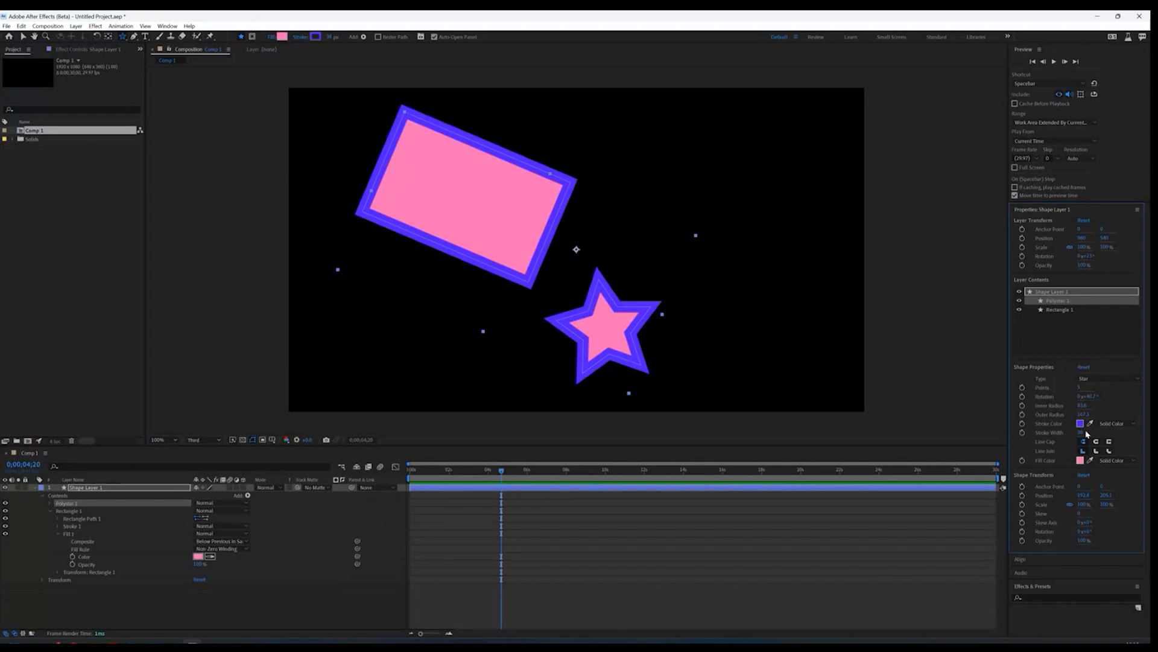
Step: Make the stroke of Polystar 1 considerably thinner and change its fill color to yellow
left_click_drag(1080, 435, 1077, 436)
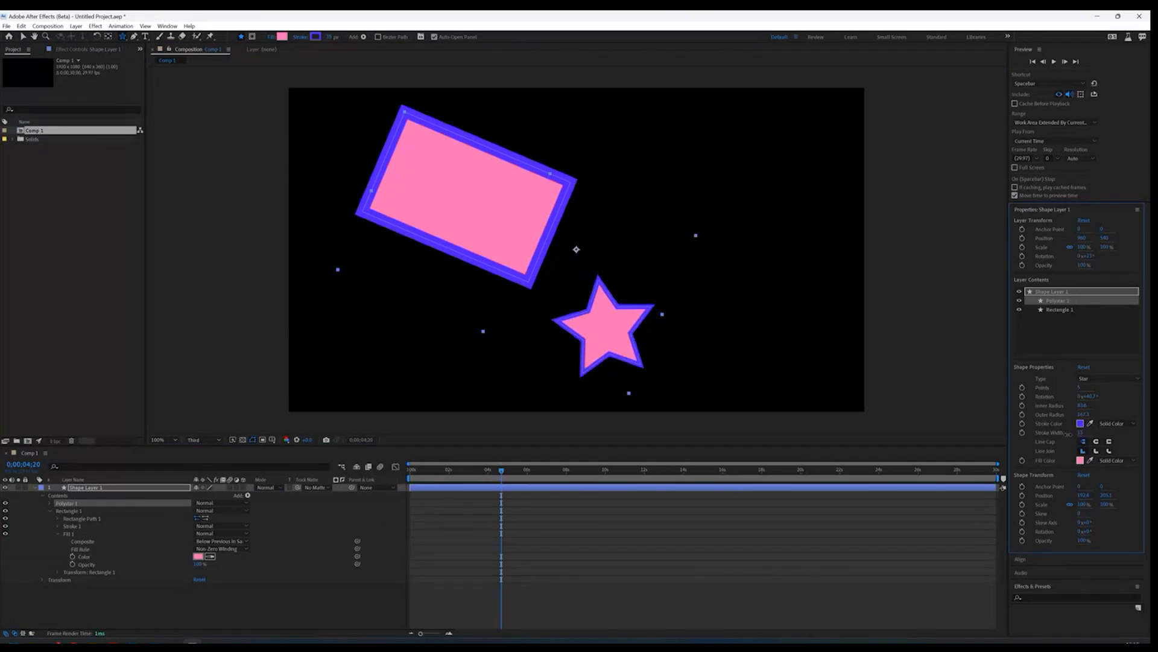
left_click(1080, 460)
left_click(661, 432)
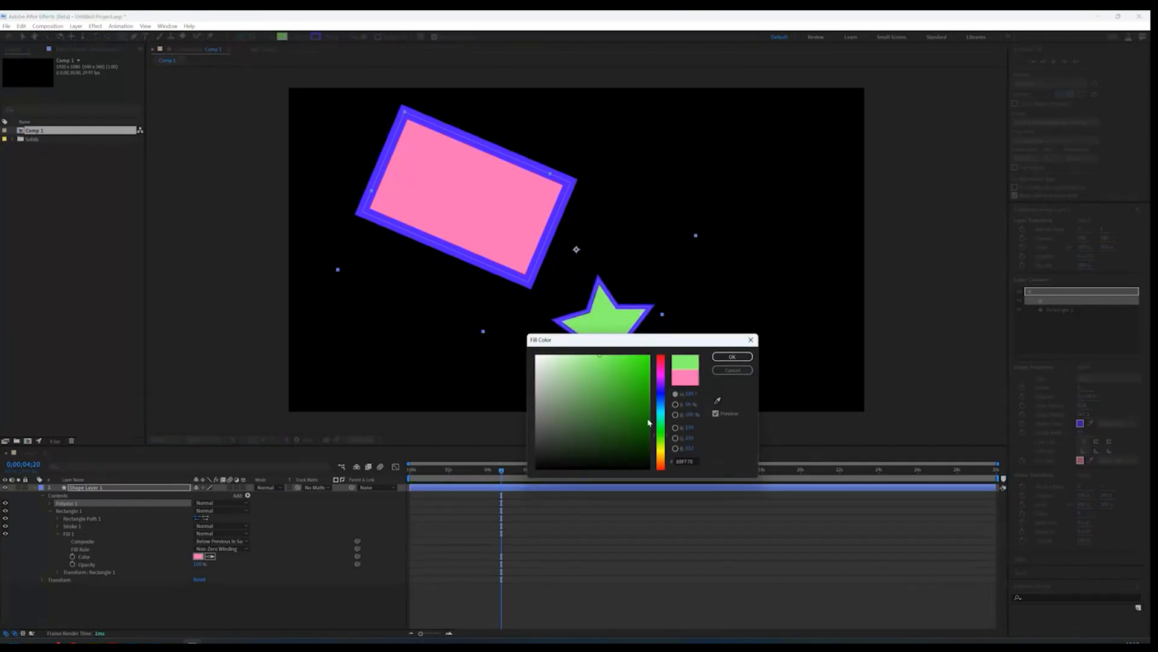
left_click(661, 451)
left_click_drag(622, 392, 645, 347)
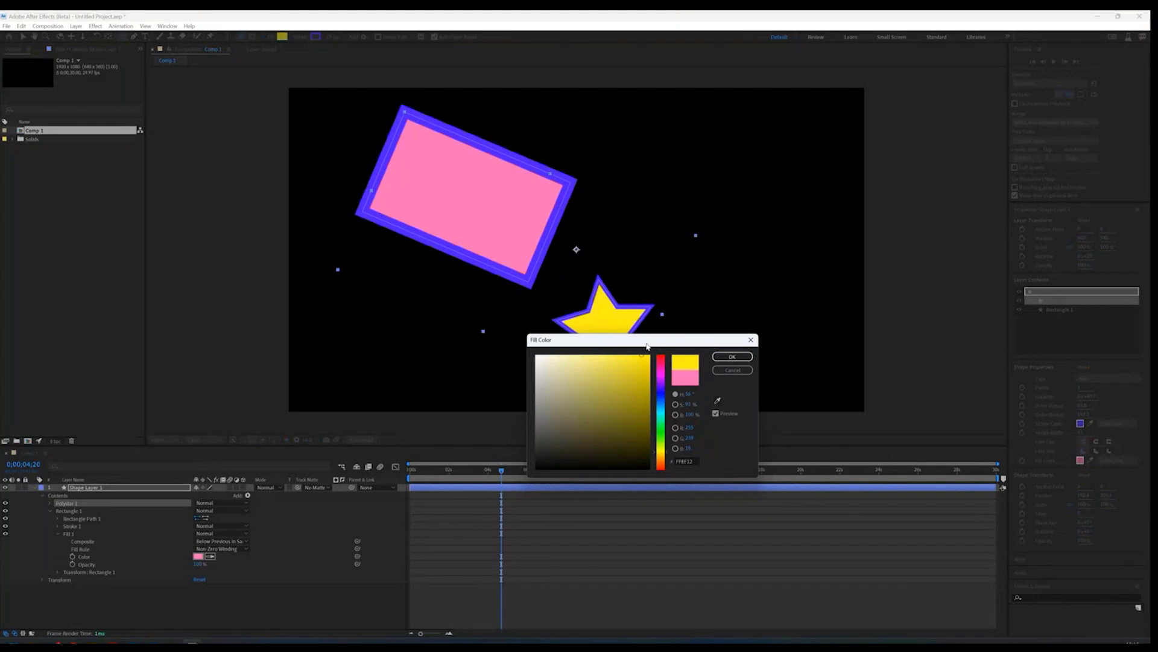
left_click(732, 356)
Step: Change the stroke color of Polystar 1 to magenta pink
left_click(1080, 423)
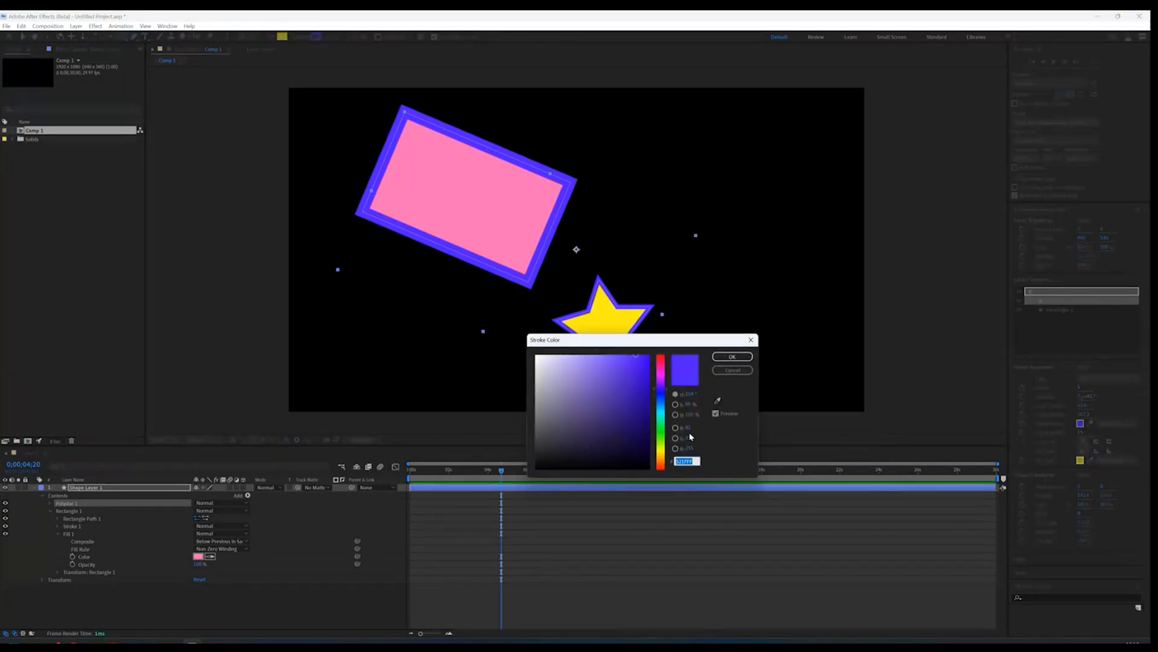
left_click(661, 370)
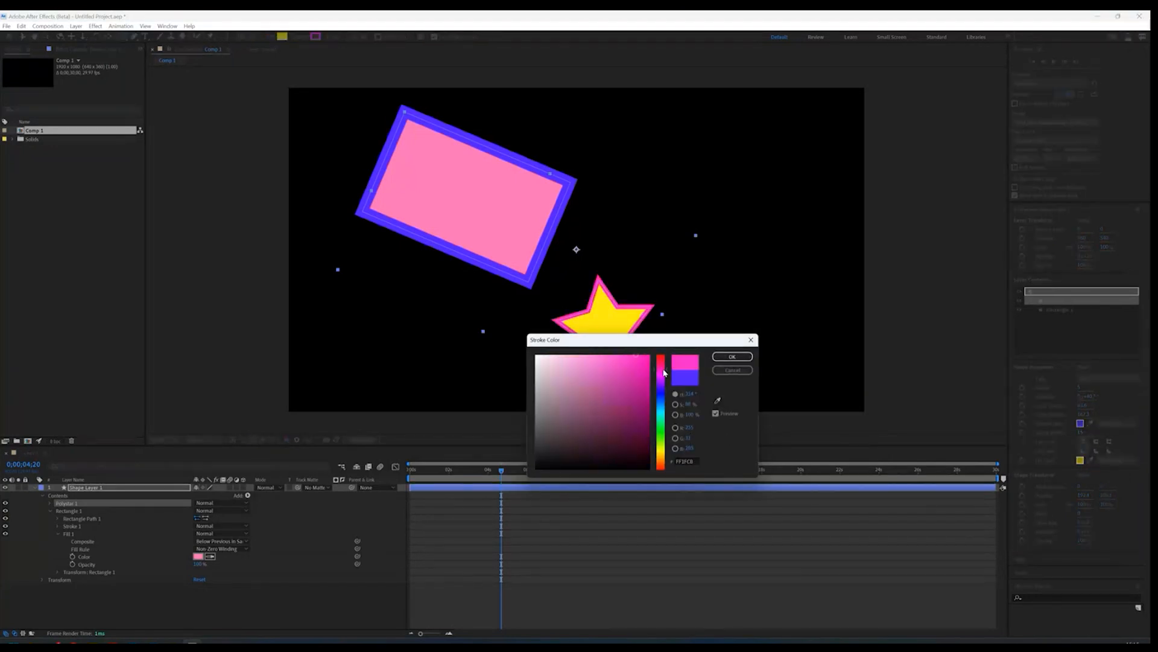
left_click(722, 356)
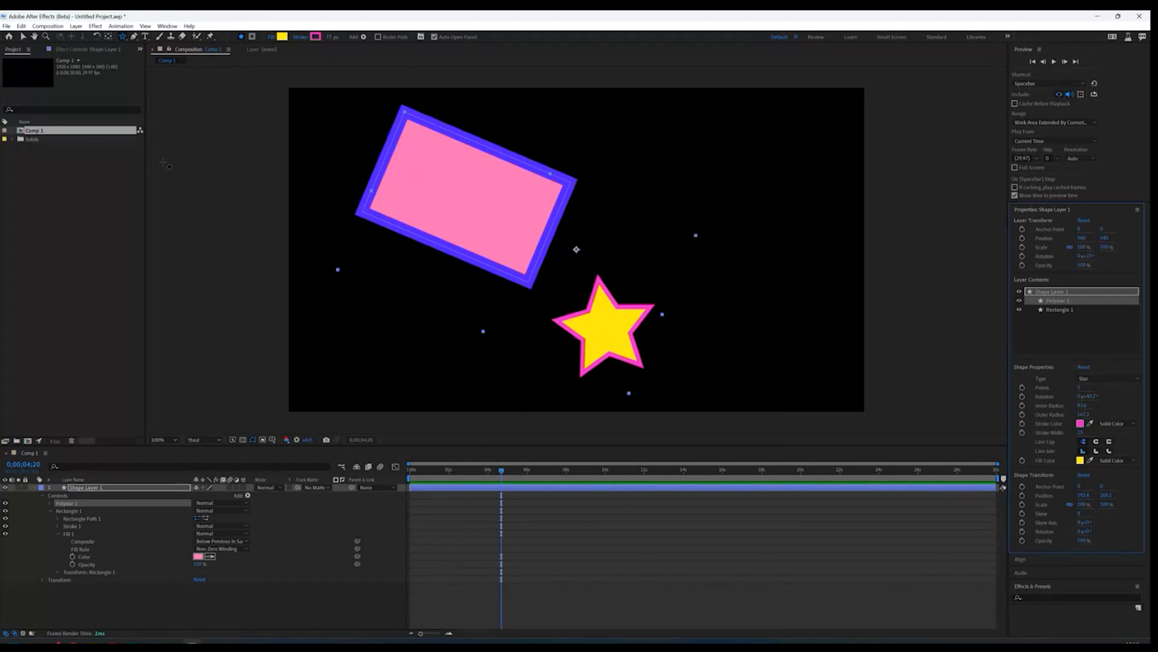
Step: Move the star into the right half of the frame and lower the rectangle to roughly mid-height in the left half
left_click(23, 39)
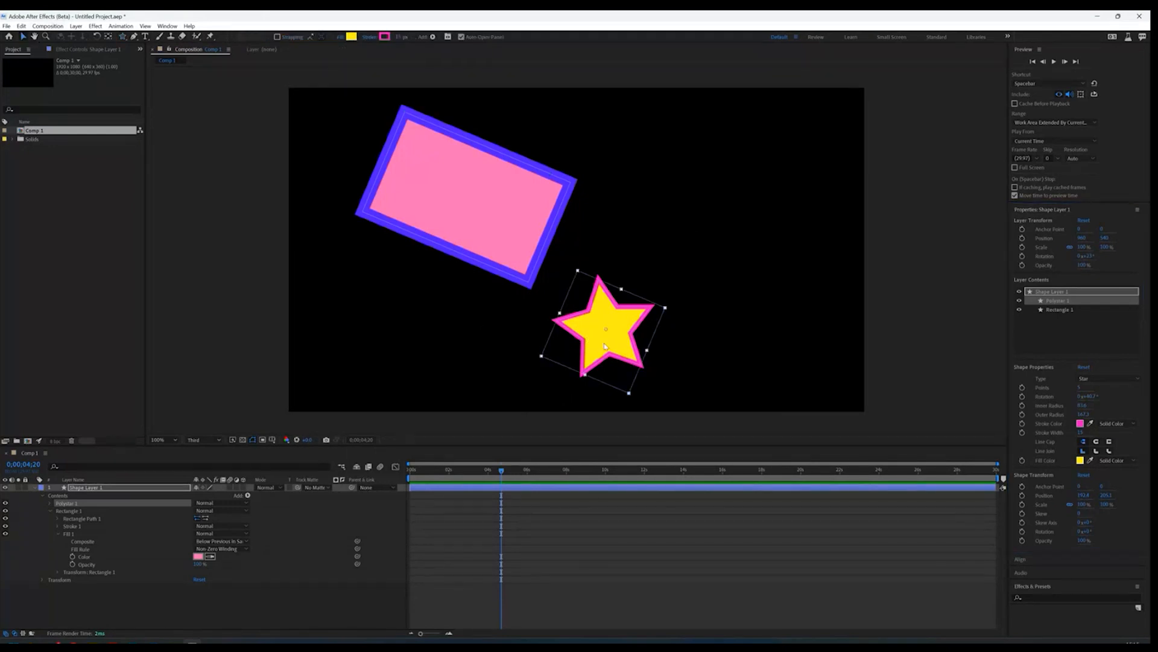
left_click_drag(605, 344, 726, 263)
left_click_drag(477, 223, 486, 299)
left_click_drag(693, 290, 691, 310)
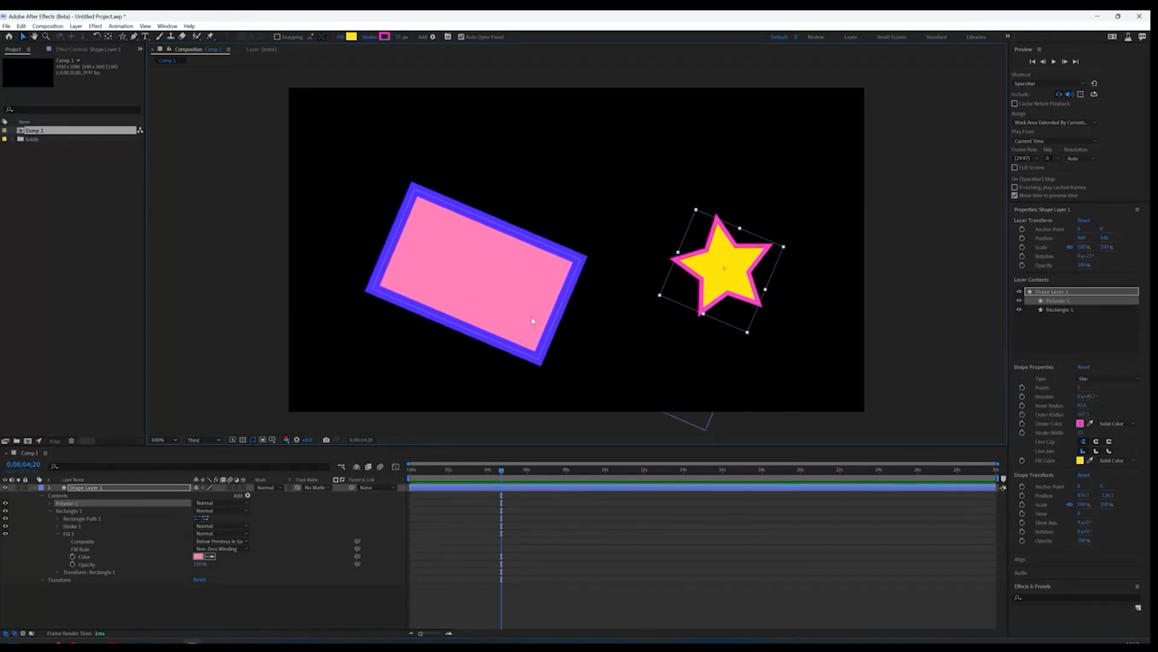
left_click_drag(532, 320, 529, 298)
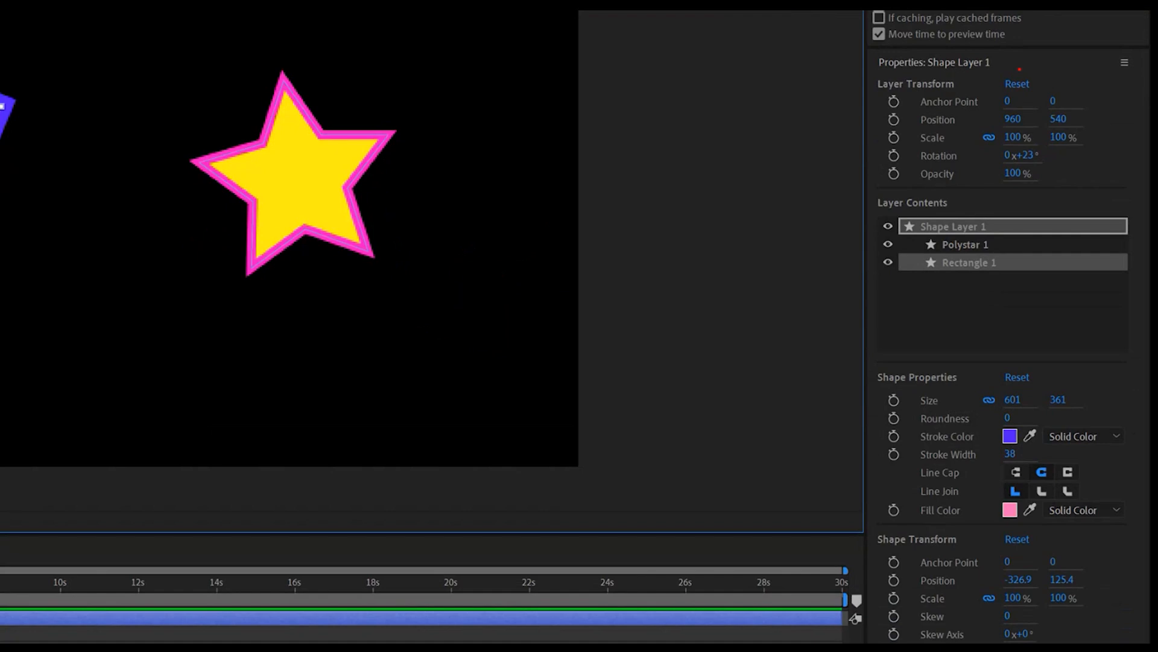
mouse_move(1025, 58)
left_mouse_down()
mouse_move(848, 63)
mouse_move(846, 431)
mouse_move(855, 575)
mouse_move(880, 624)
left_mouse_up()
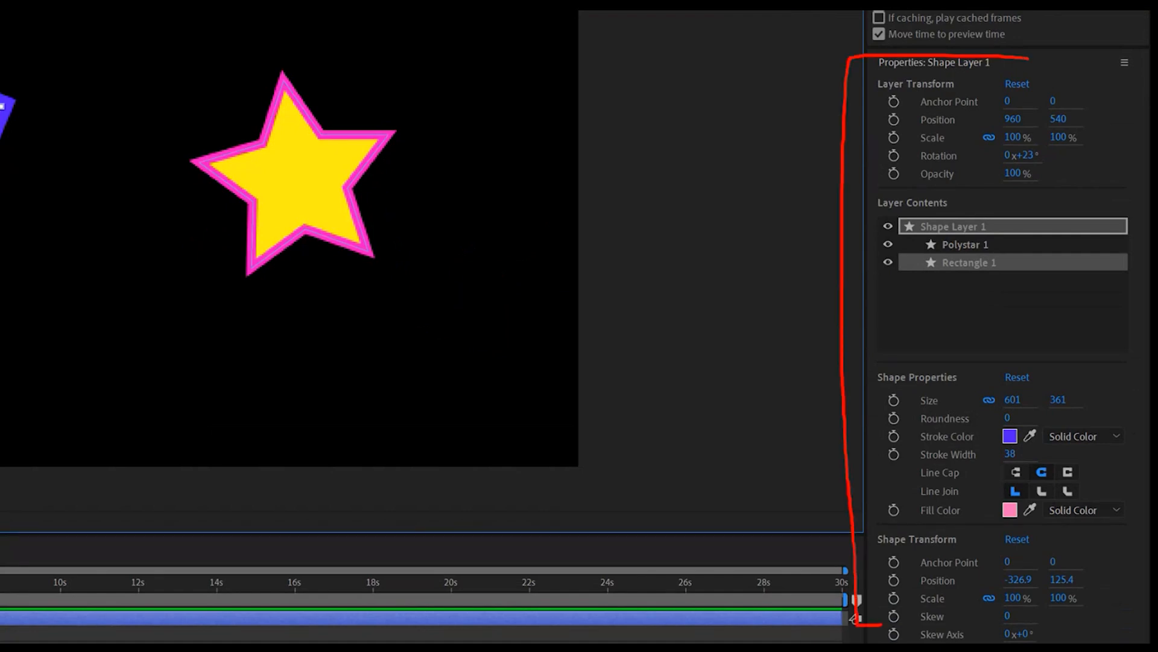
mouse_move(882, 390)
left_mouse_down()
mouse_move(910, 391)
mouse_move(921, 470)
mouse_move(918, 519)
mouse_move(889, 525)
mouse_move(881, 409)
left_mouse_up()
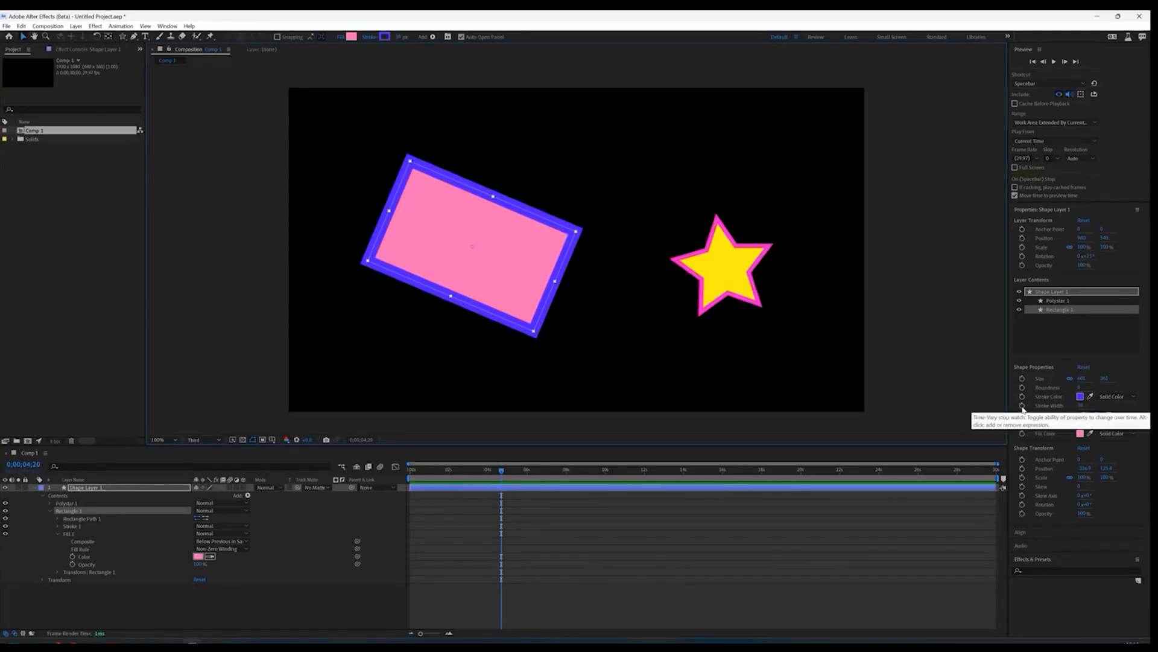
Step: Animate Rectangle 1's stroke width with a keyframe at 0;00;04;20 and a much thicker stroke around 0;00;08;24, and scrub through the animation
left_click(1022, 406)
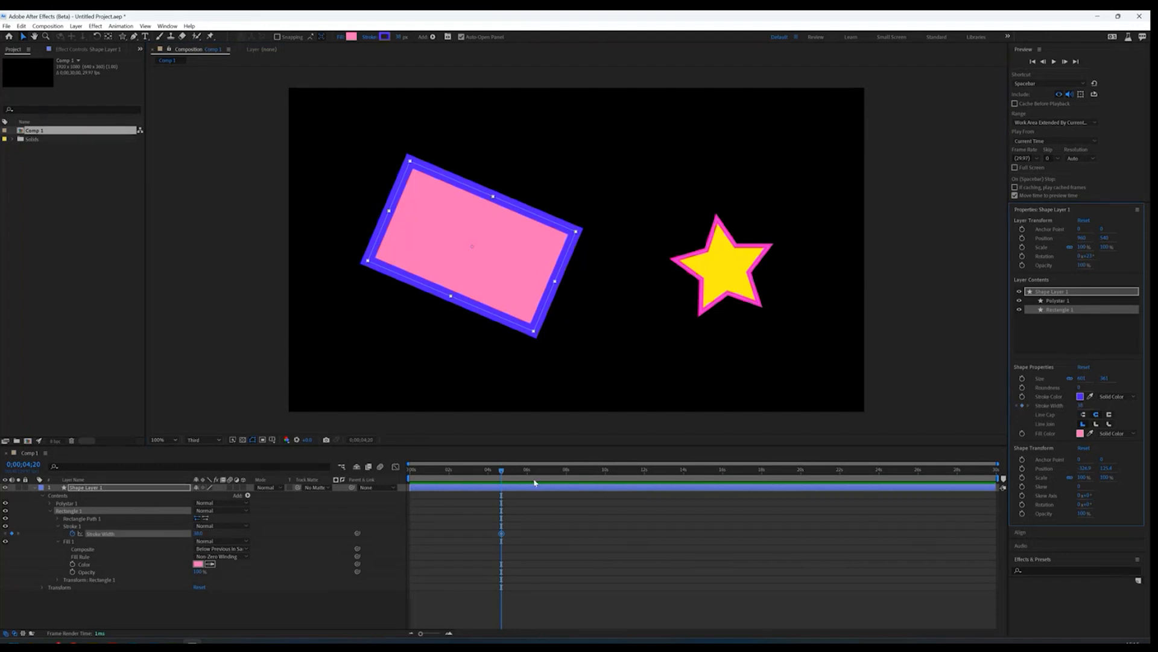
left_click_drag(534, 472, 582, 478)
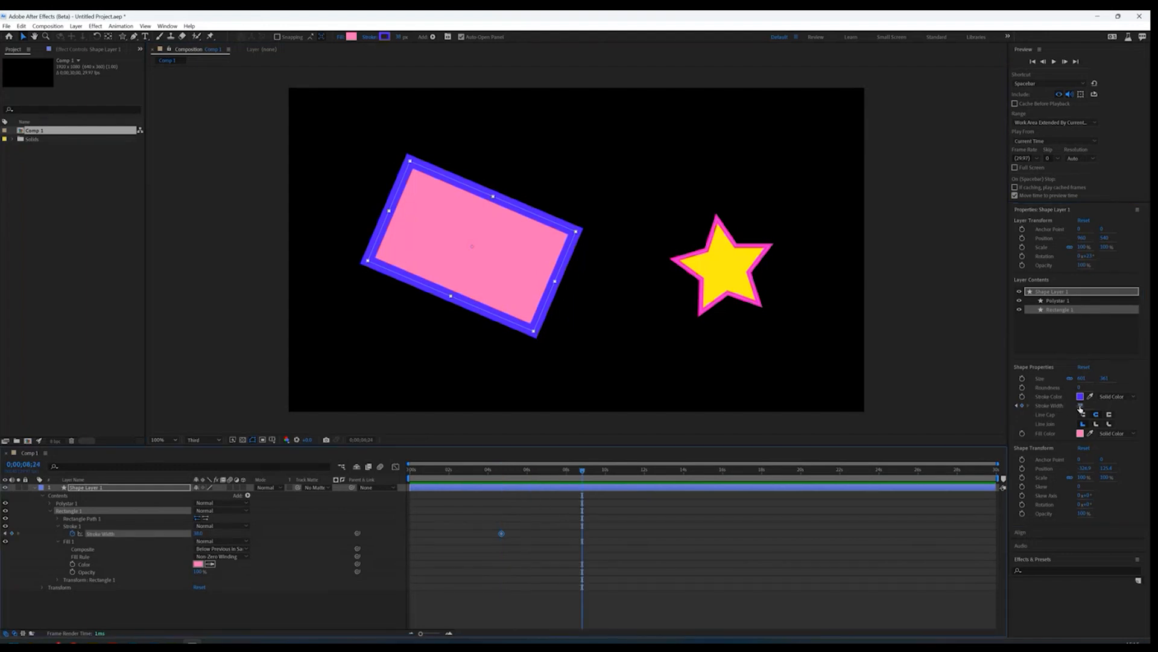
left_click_drag(1079, 405, 1104, 406)
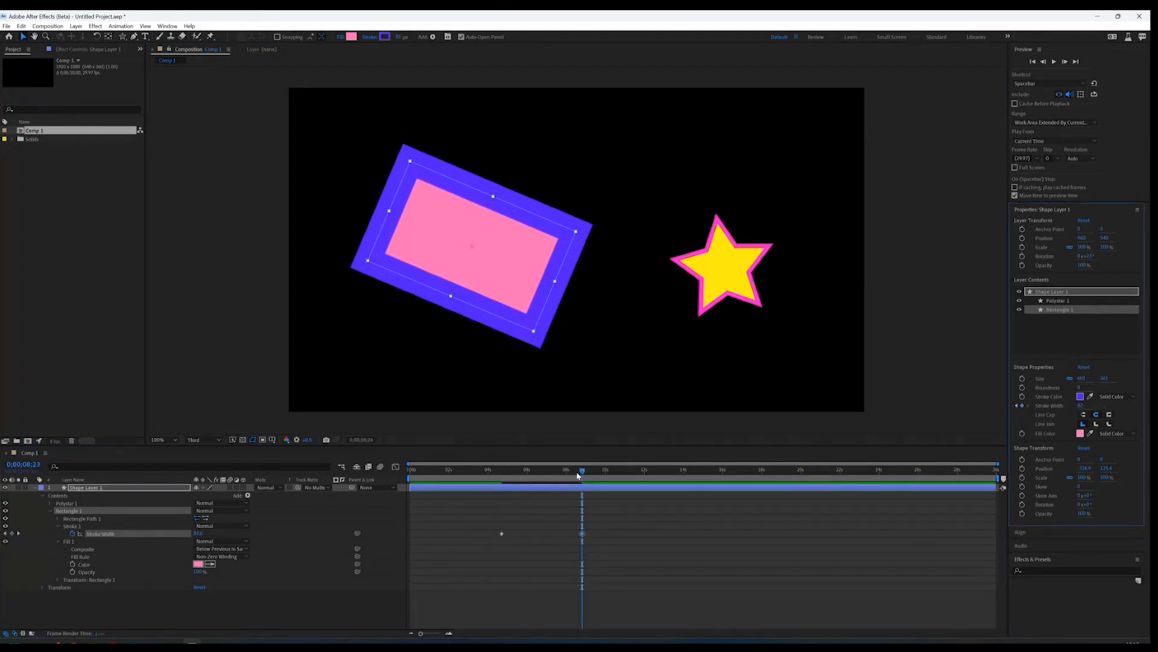
mouse_move(581, 476)
left_mouse_down()
mouse_move(479, 477)
mouse_move(621, 476)
mouse_move(526, 477)
mouse_move(544, 476)
mouse_move(473, 515)
mouse_move(569, 513)
mouse_move(519, 519)
mouse_move(574, 530)
mouse_move(514, 522)
left_mouse_up()
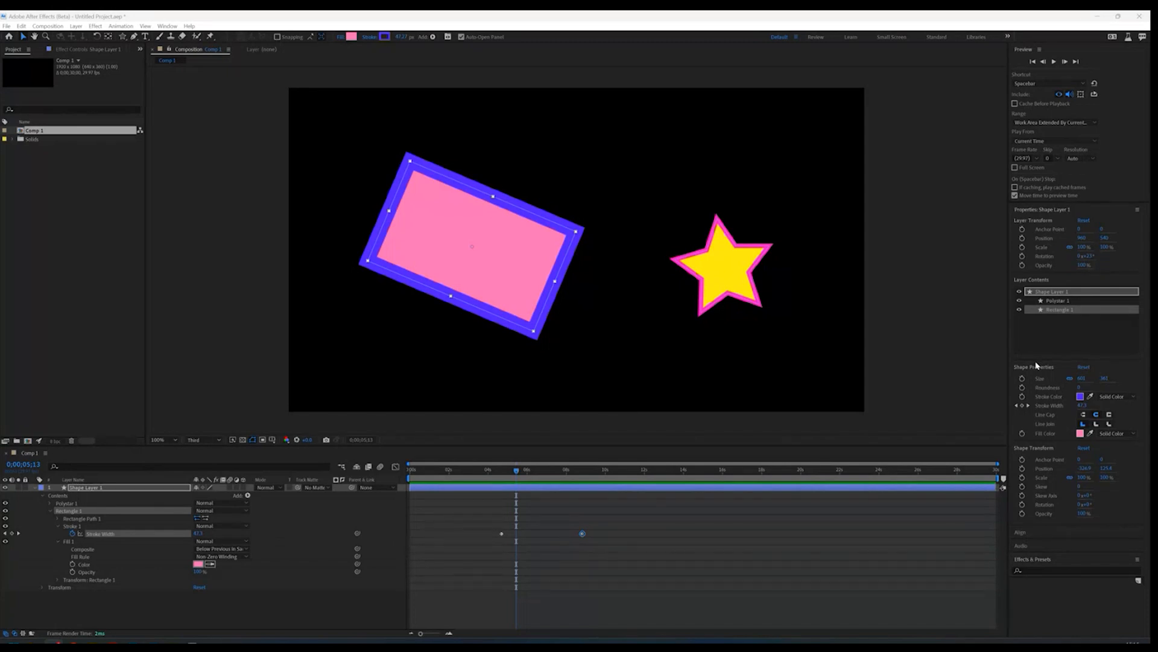
mouse_move(491, 470)
left_mouse_down()
mouse_move(599, 476)
mouse_move(518, 487)
left_mouse_up()
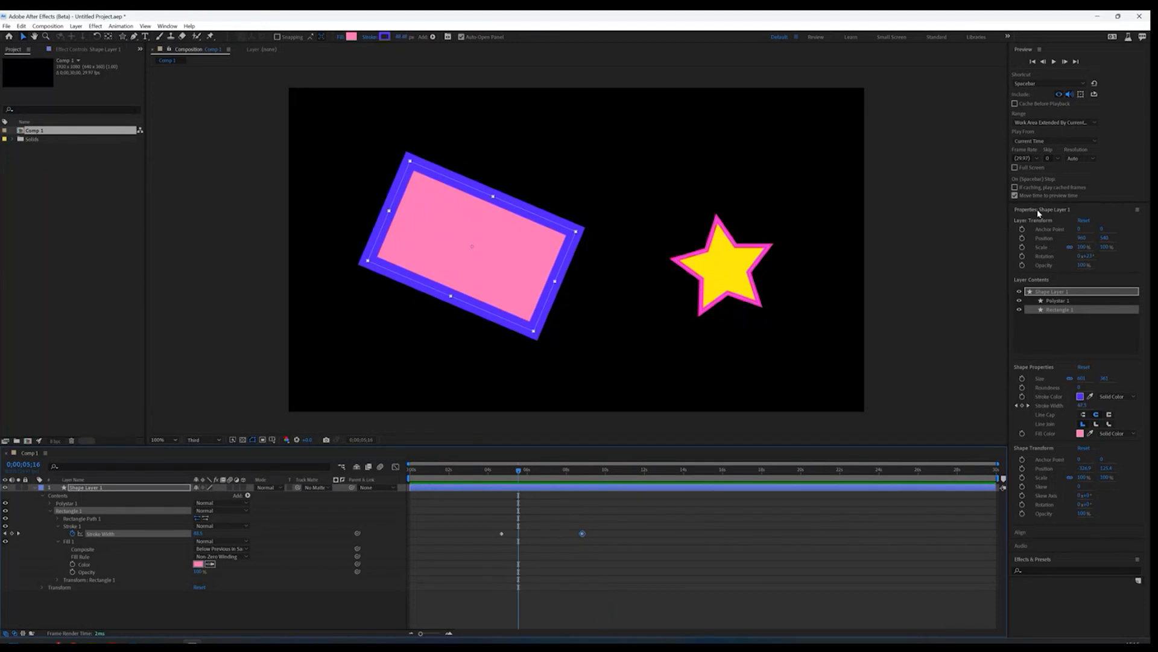
Step: Look up where the Properties panel can be shown or hidden in the list of available panels, and dismiss the list
left_click(167, 28)
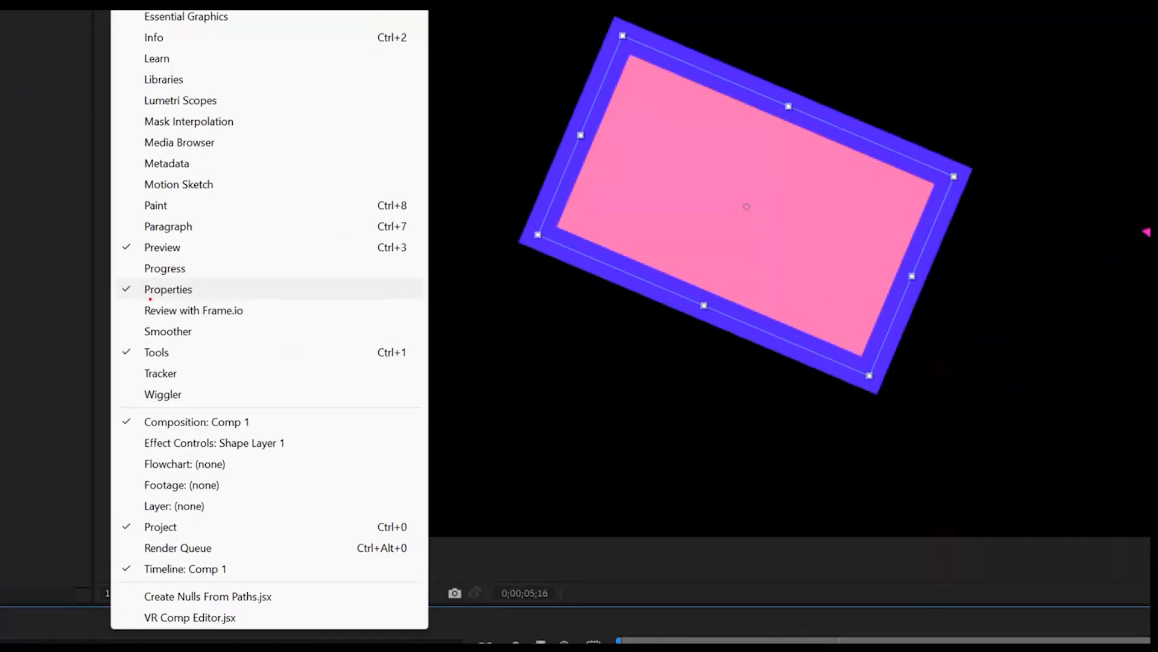
mouse_move(150, 299)
left_mouse_down()
mouse_move(199, 303)
mouse_move(204, 292)
mouse_move(143, 296)
left_mouse_up()
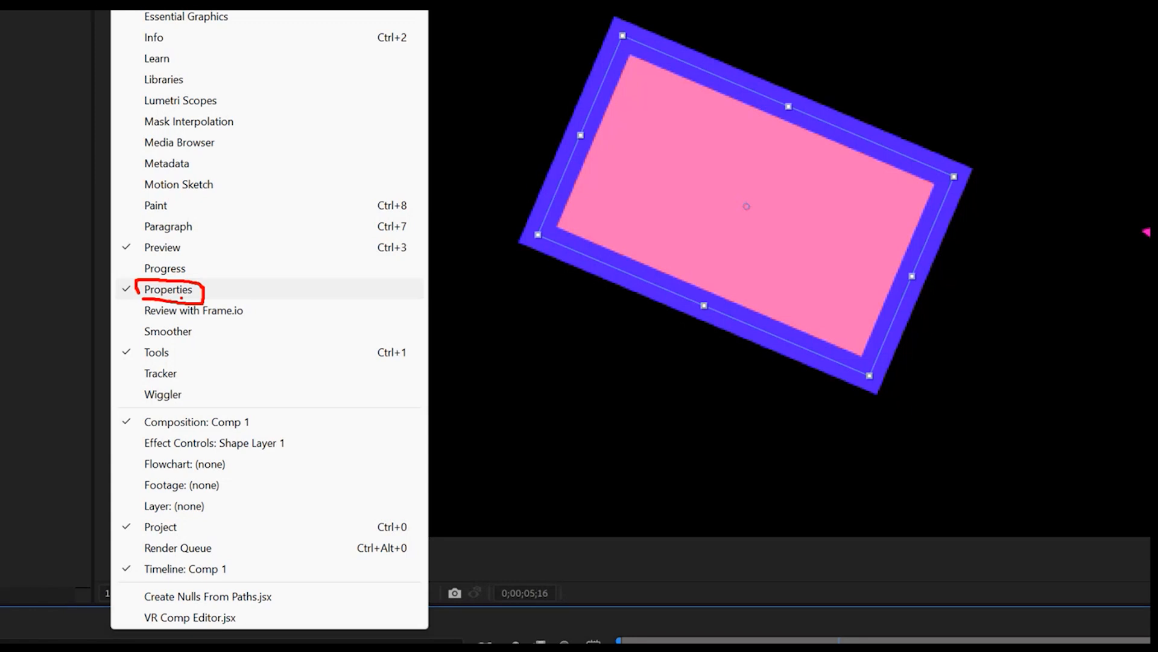
key("Escape")
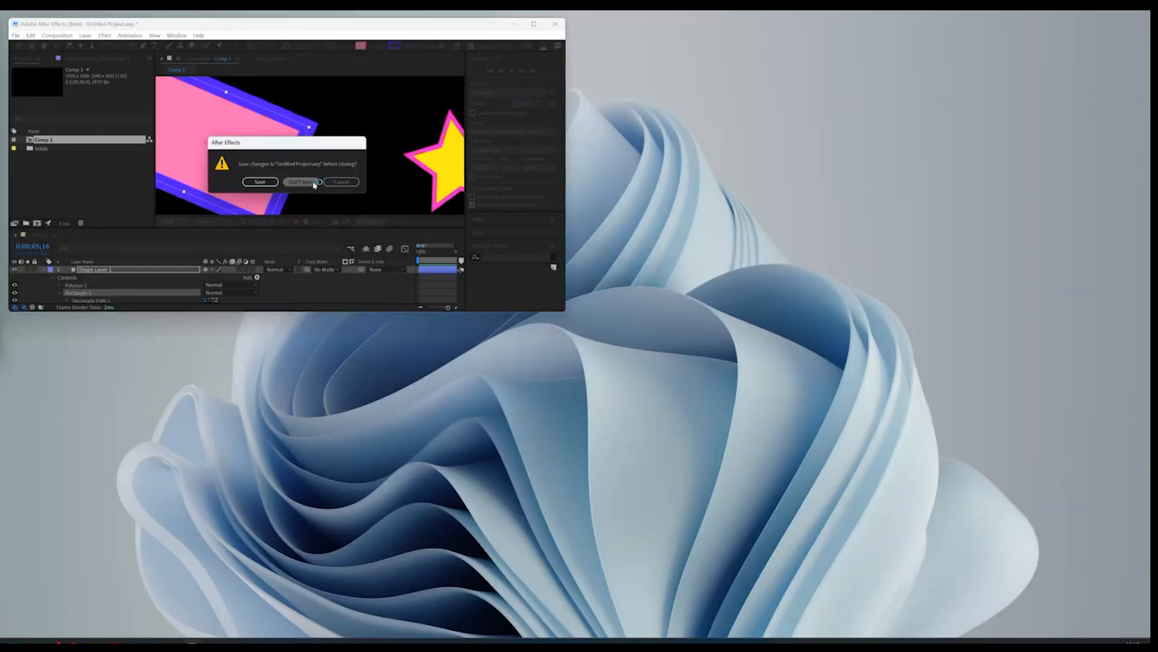
Step: Discard the changes to the untitled project and accept the version conversion of the 3D Ice Cream Project, with the program window maximized
left_click(303, 183)
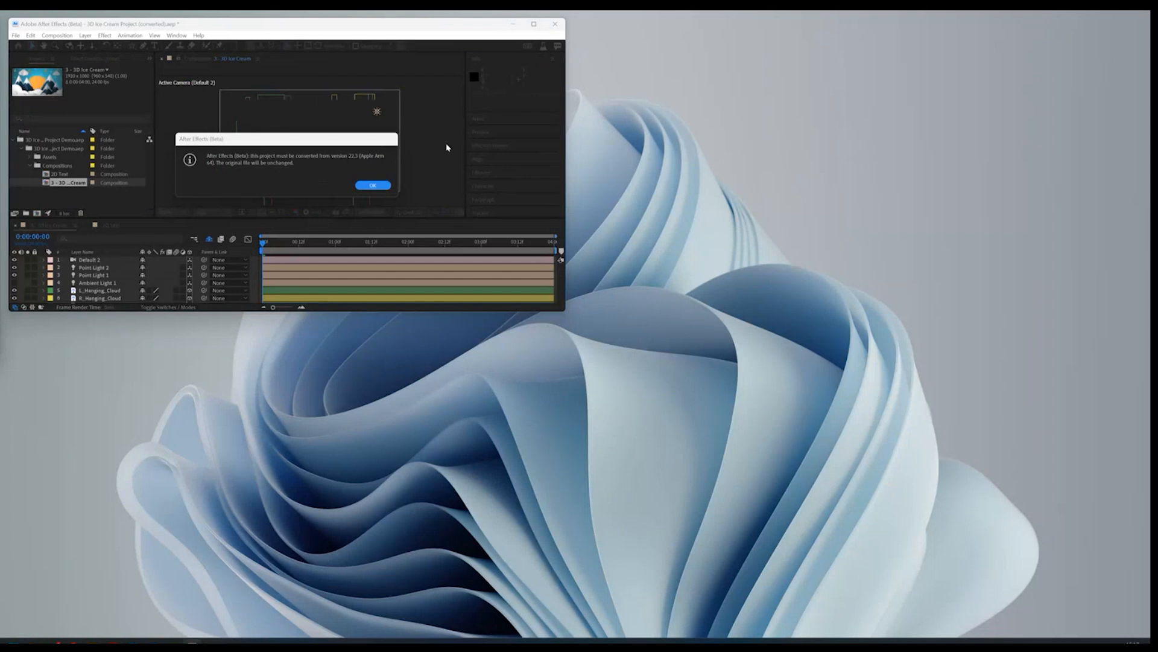
left_click(373, 186)
left_click(533, 24)
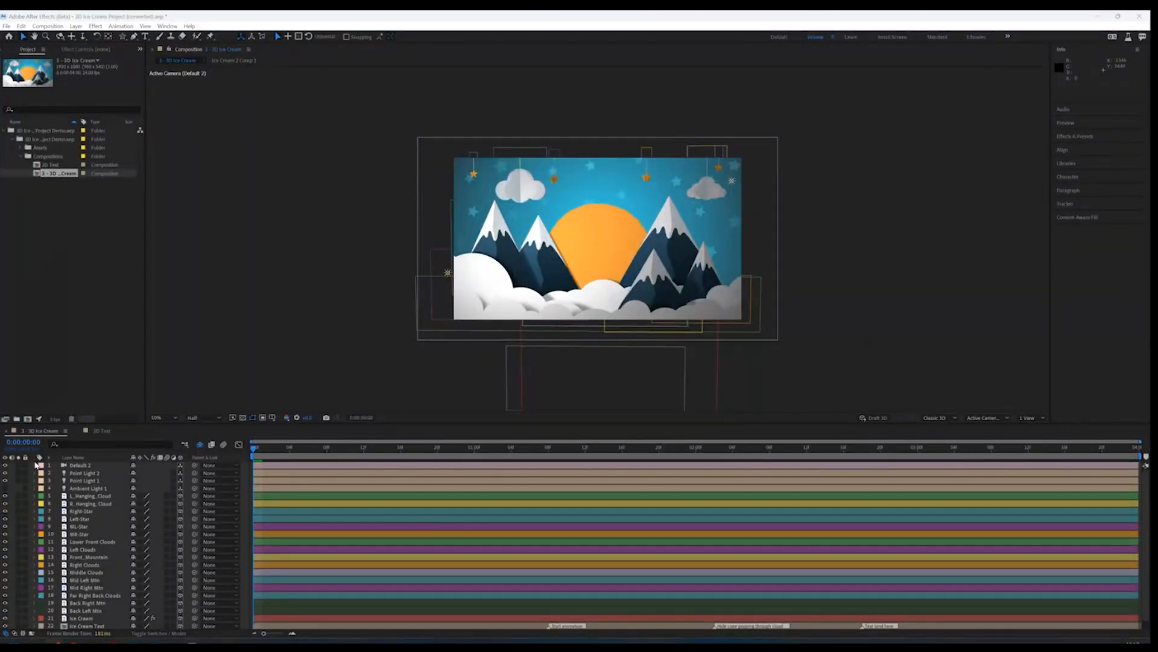
Step: Examine the layer stack of the 3D Ice Cream composition and the layers' 3D switches
scroll(92, 594, "down", 1)
scroll(92, 593, "up", 1)
scroll(91, 565, "down", 1)
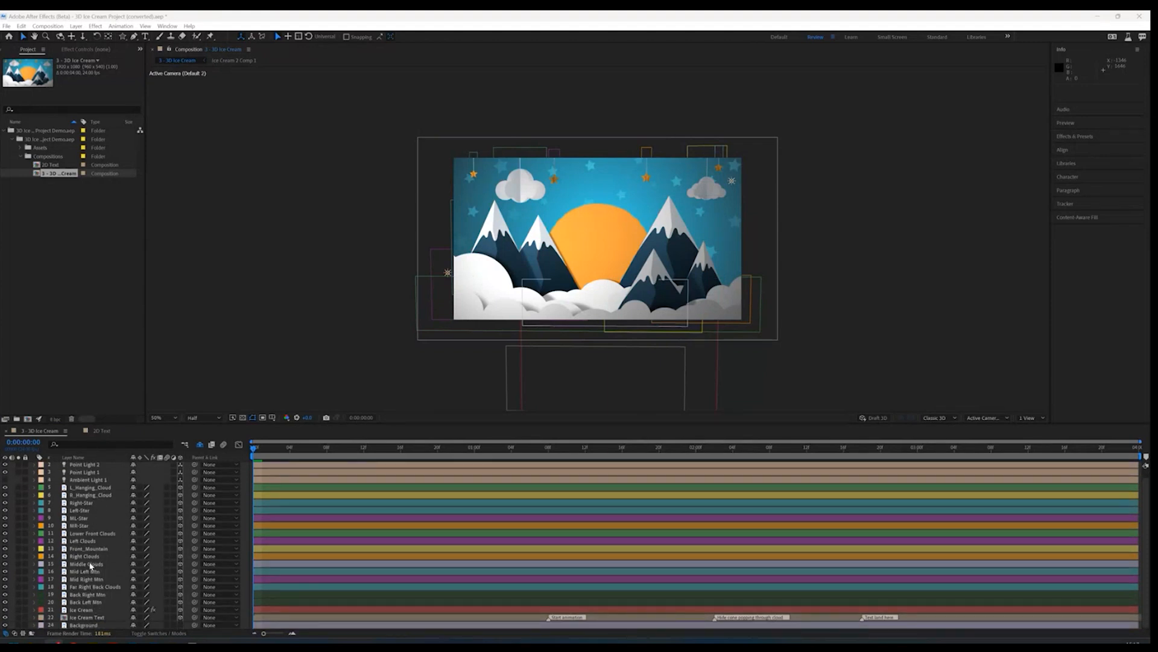
scroll(91, 565, "up", 1)
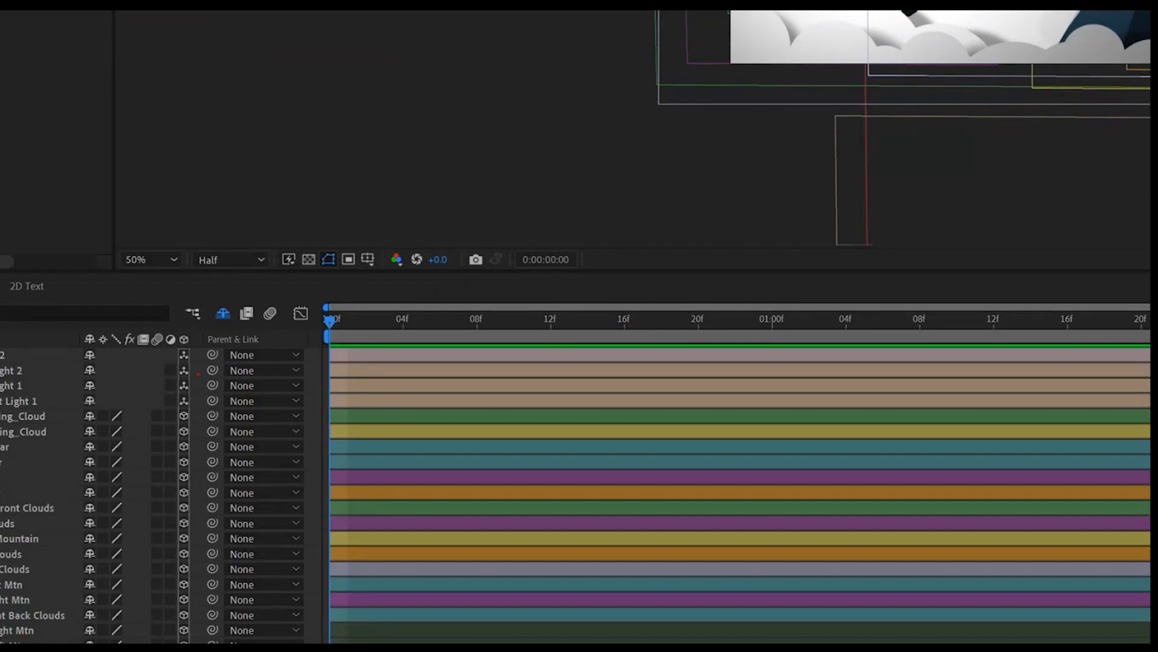
left_click_drag(195, 410, 187, 637)
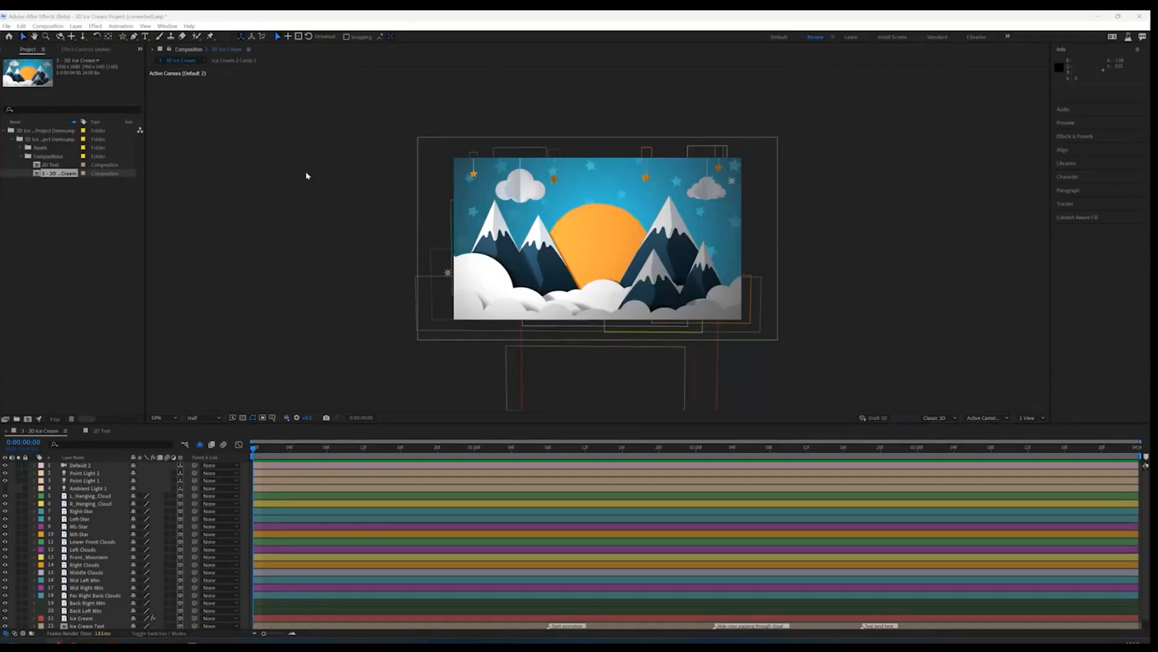
Step: Orbit the camera sideways around the ice cream scene to inspect its depth, undo the orbit and return to the Selection tool
key("c")
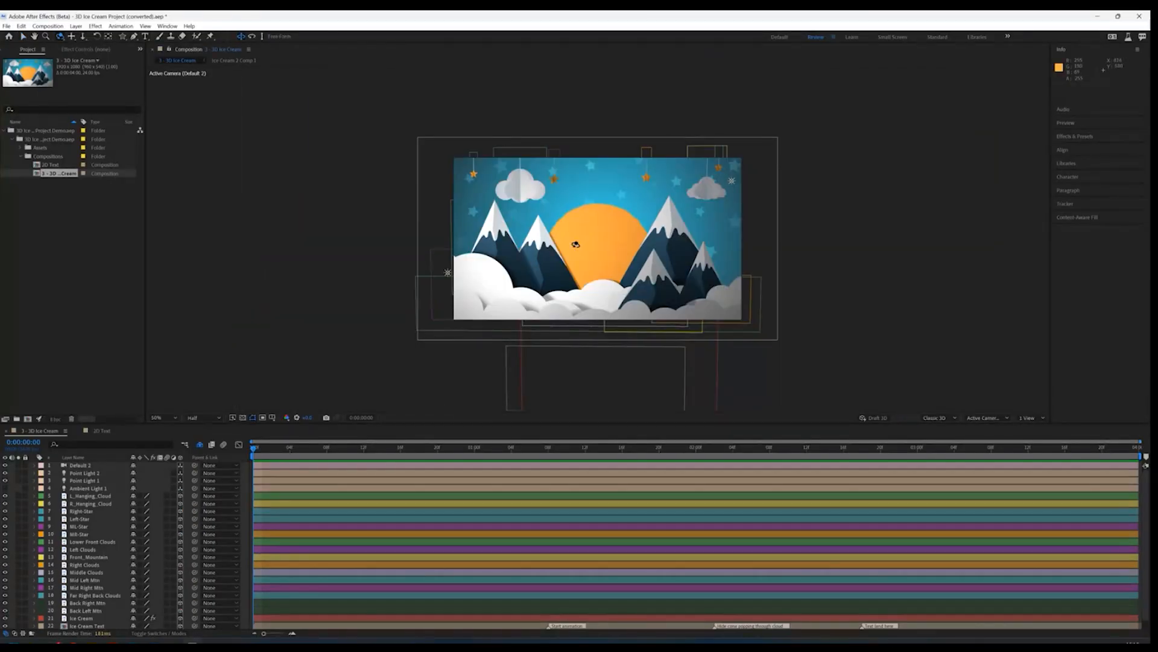
left_click_drag(575, 244, 809, 262)
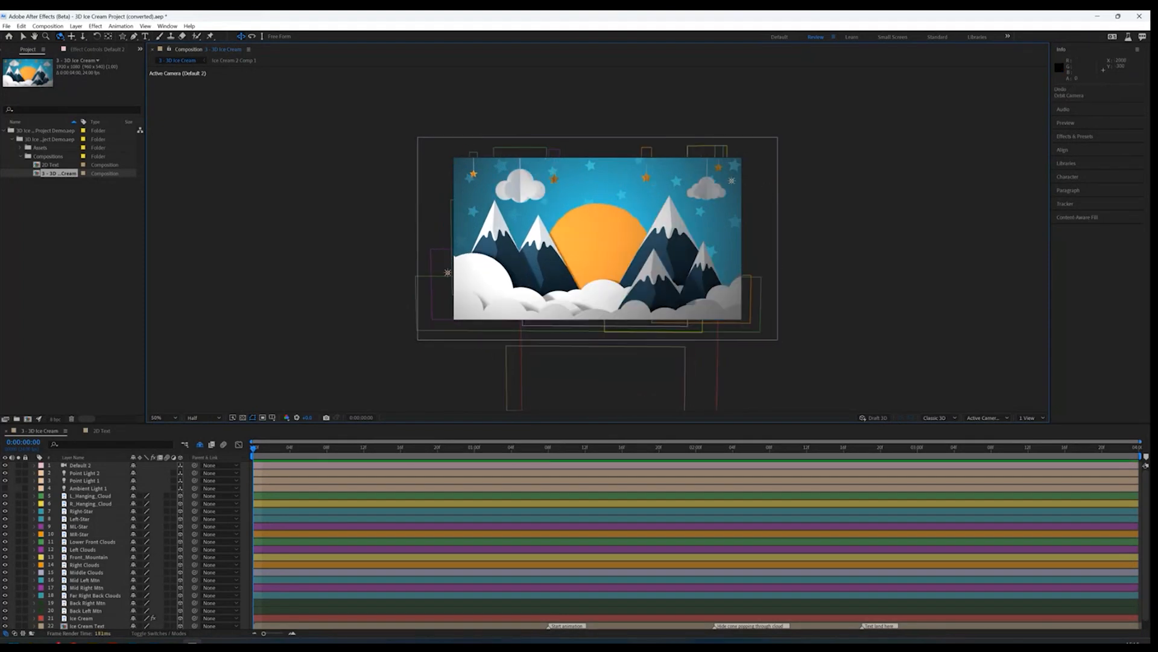
left_click(24, 37)
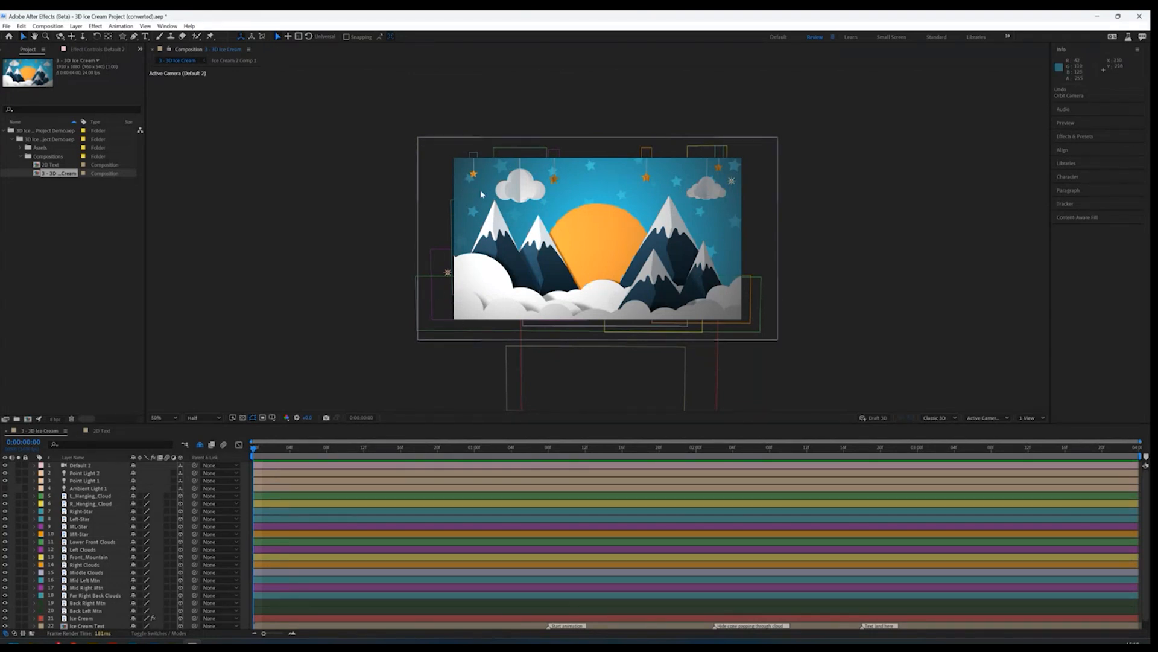
Step: Select the Ice Cream Text layer positioned below the frame of the composition
scroll(518, 154, "up", 1)
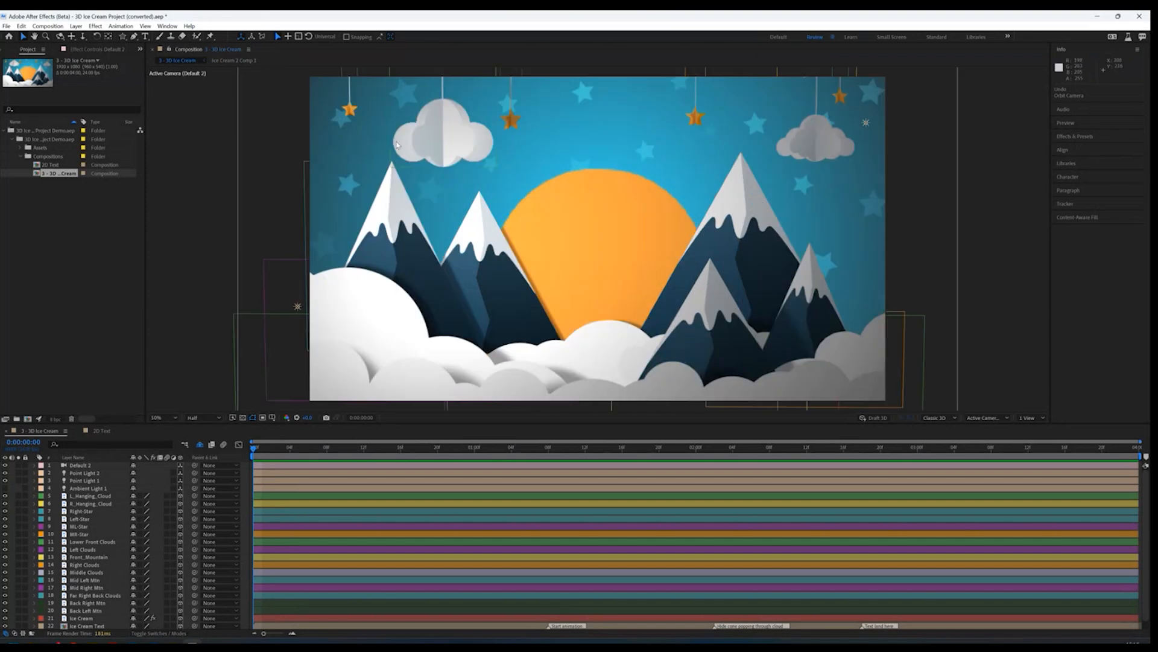
scroll(401, 143, "down", 1)
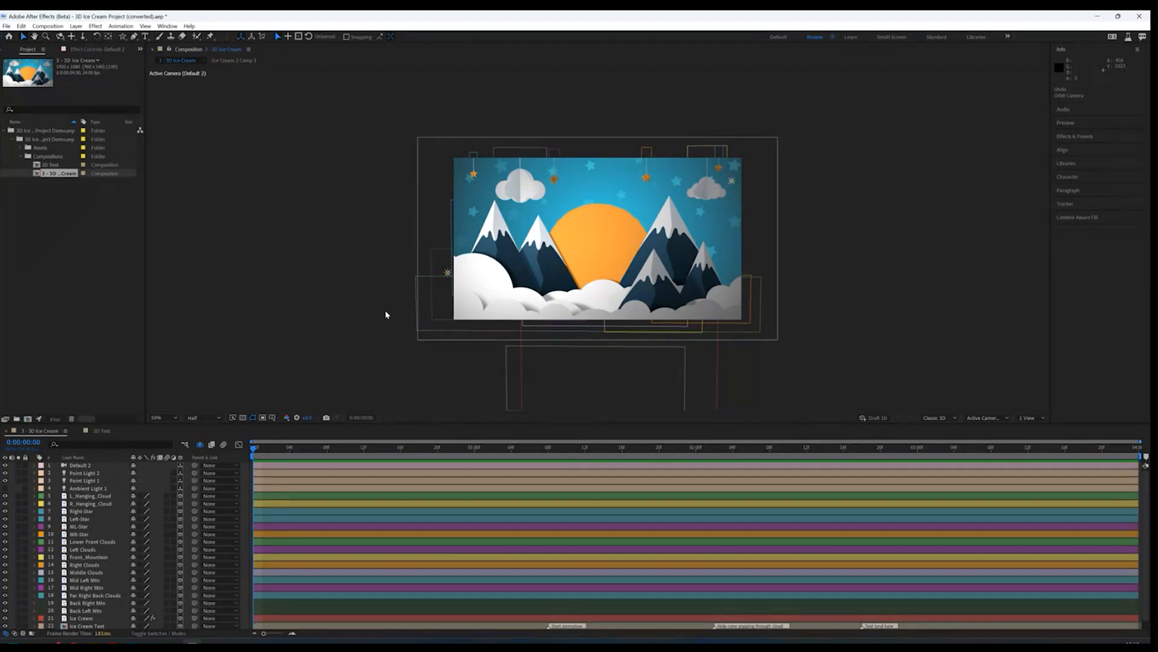
left_click(569, 365)
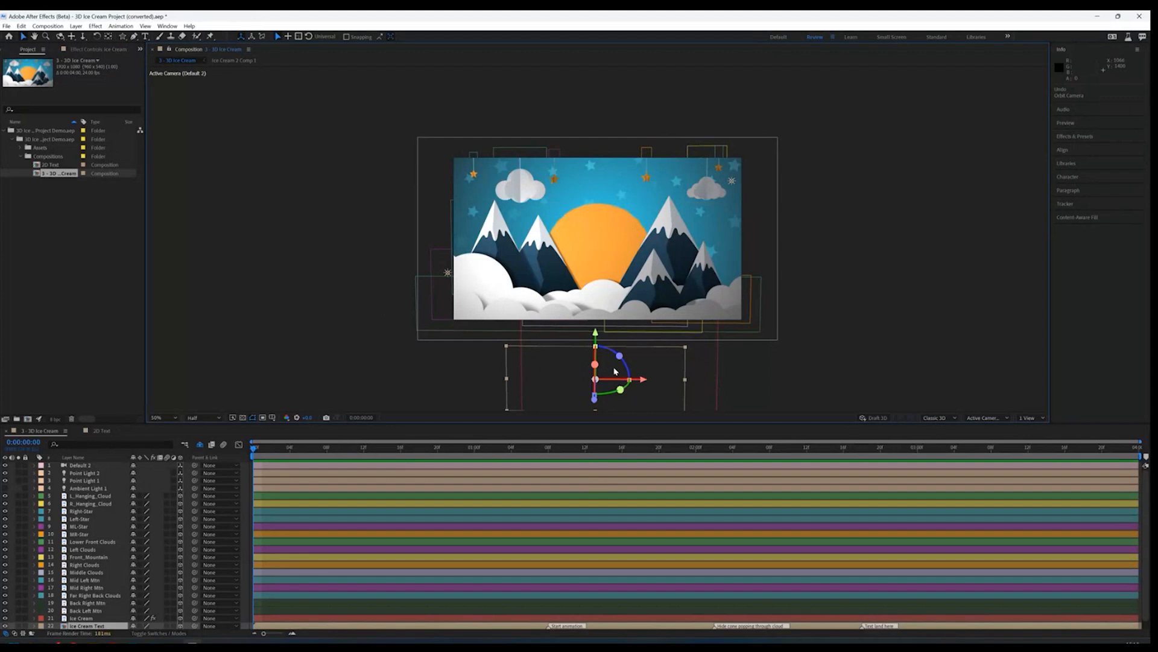
Step: Try moving the Ice Cream Text layer upward along its vertical axis into the composition frame, and undo the move
scroll(615, 371, "down", 2)
scroll(601, 339, "up", 2)
left_click_drag(584, 345, 574, 305)
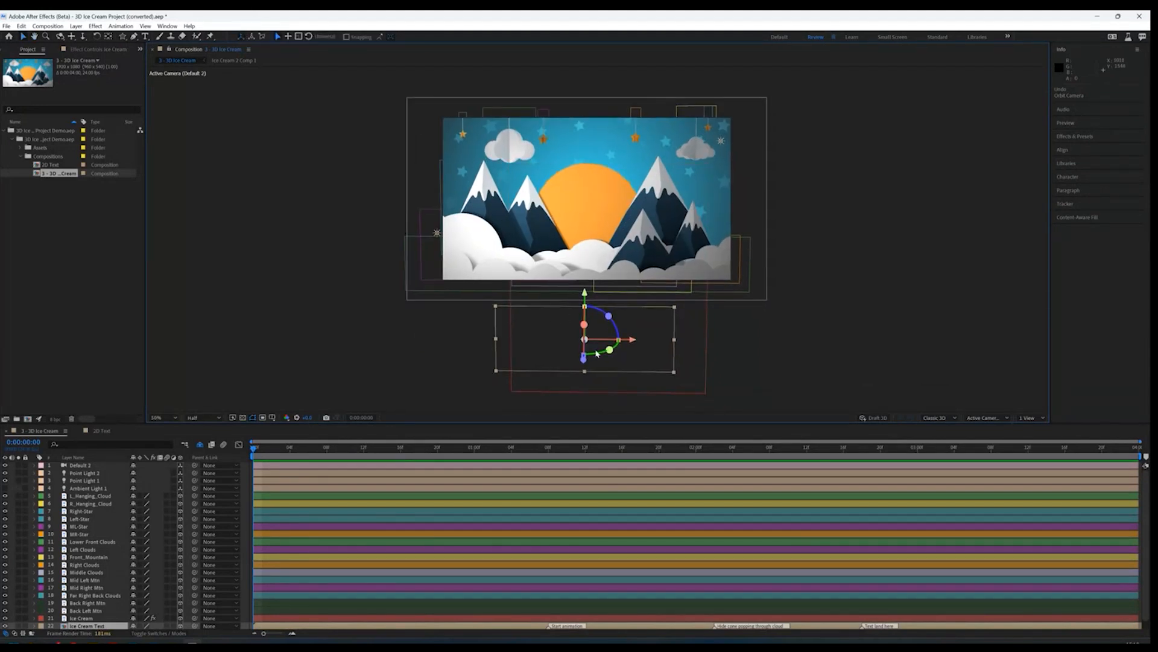
left_click_drag(586, 293, 598, 183)
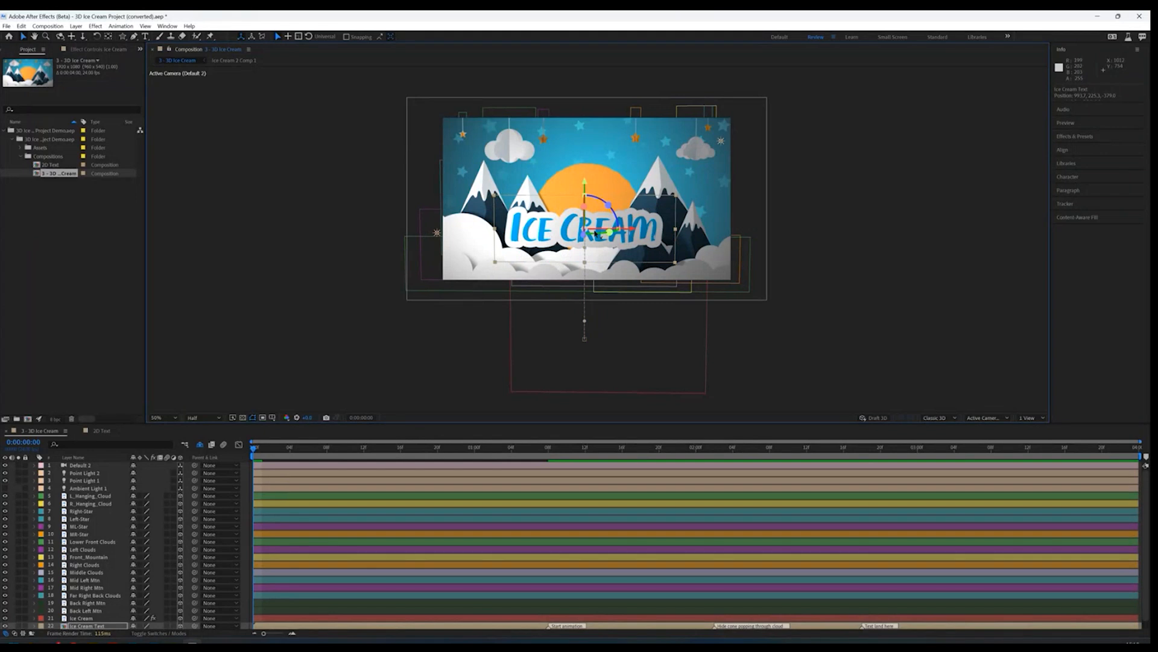
key("ctrl+z")
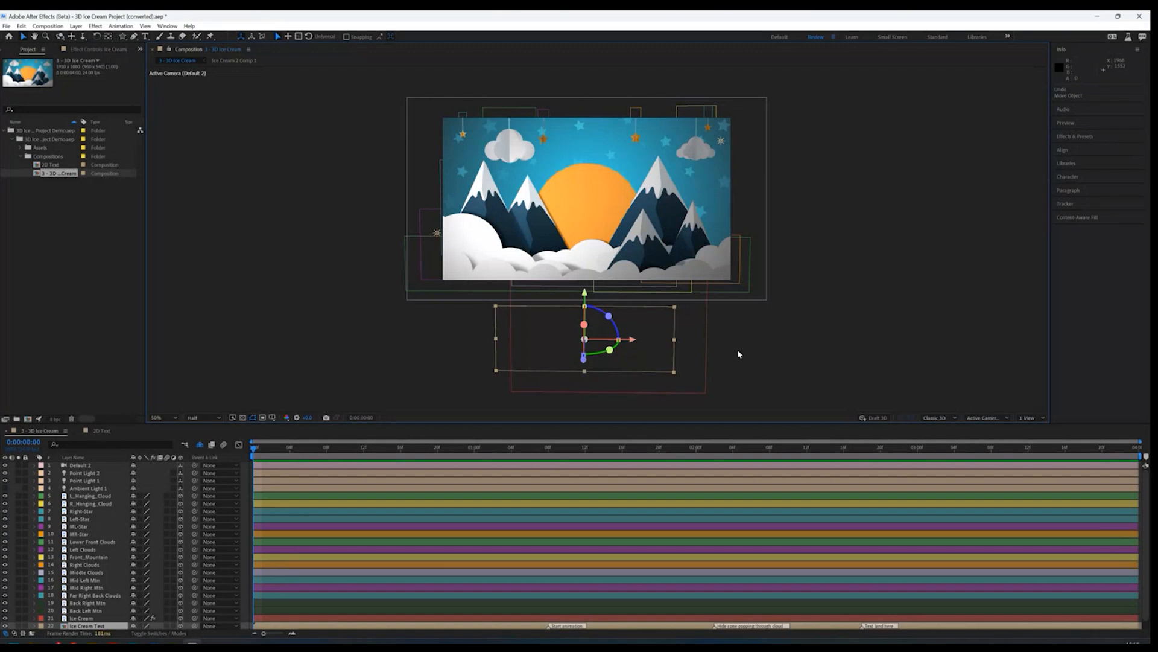
Step: Turn on Draft 3D with no layer selected, and compare the scene with the Extended Viewer off and on
left_click(746, 260)
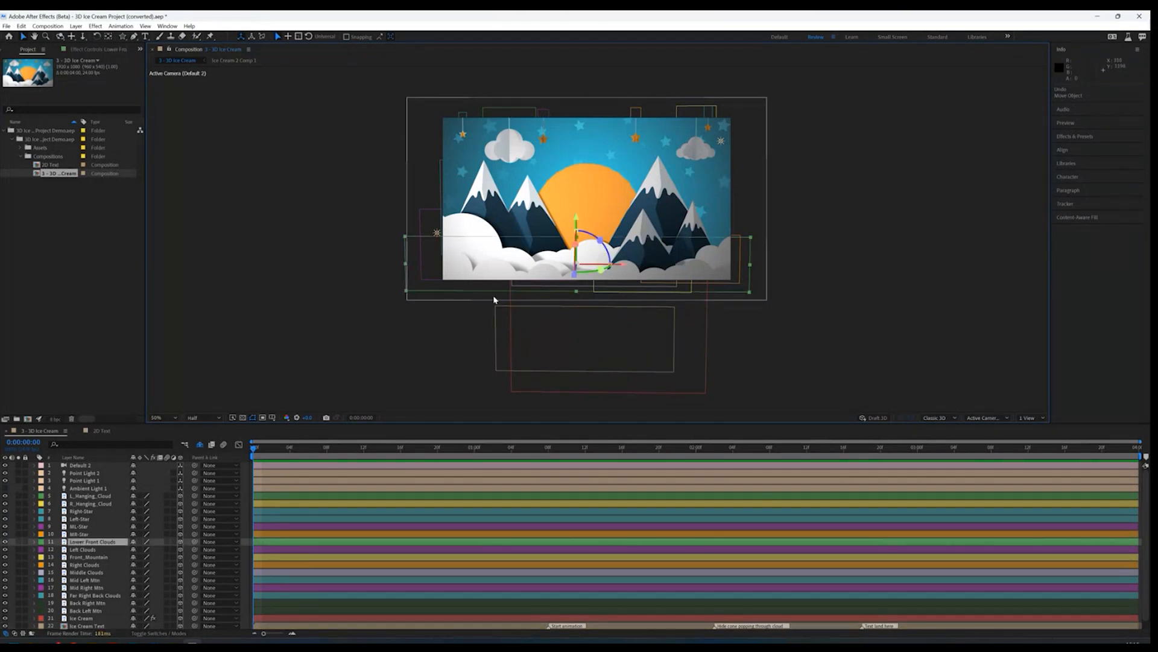
left_click(570, 324)
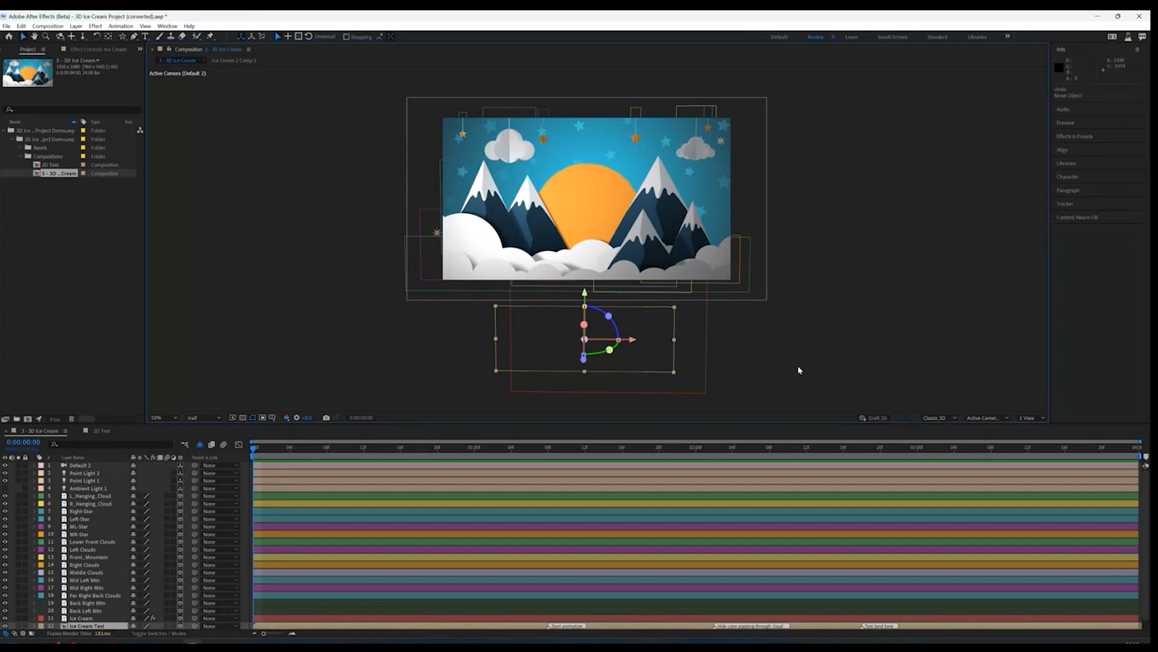
left_click(802, 341)
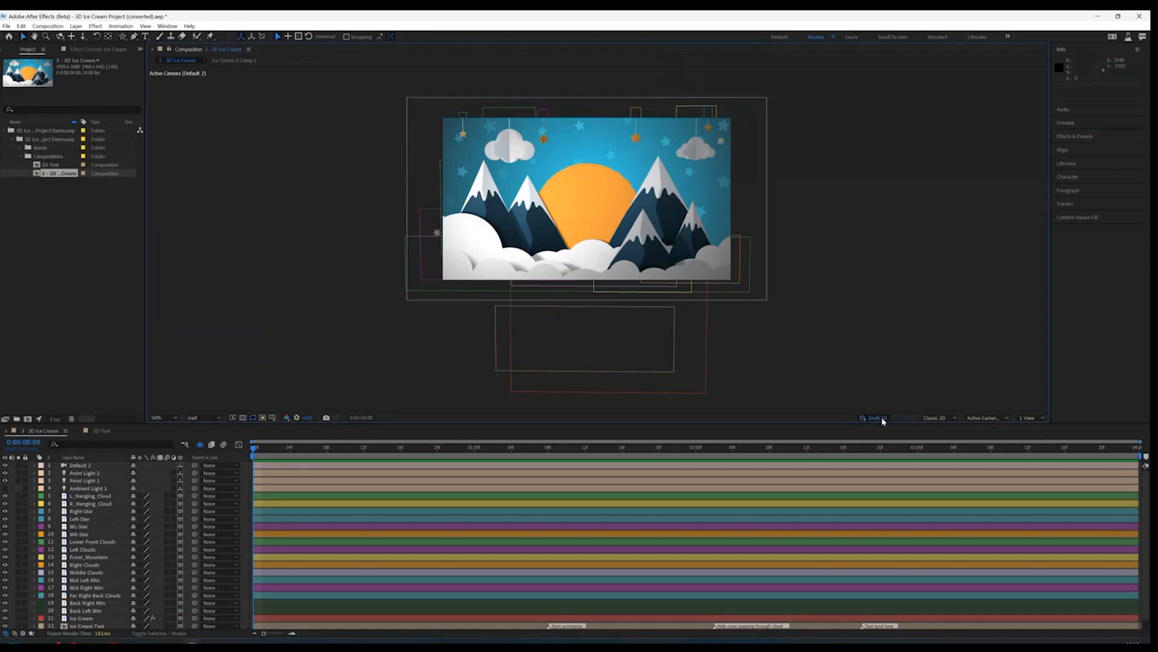
left_click(879, 414)
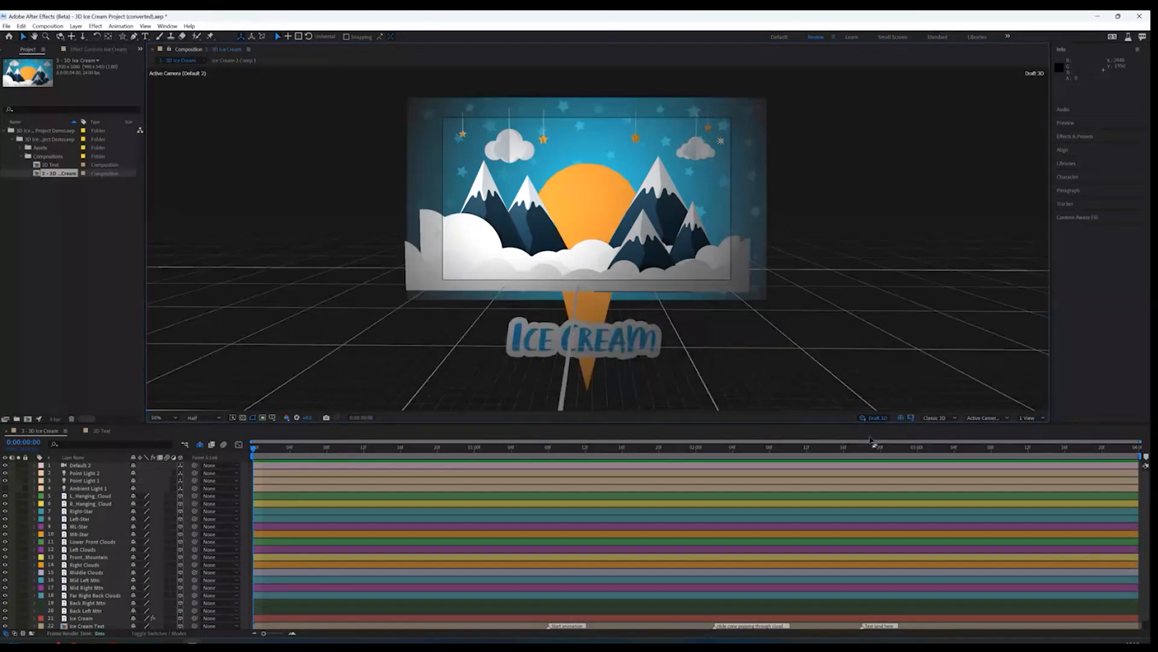
left_click(911, 417)
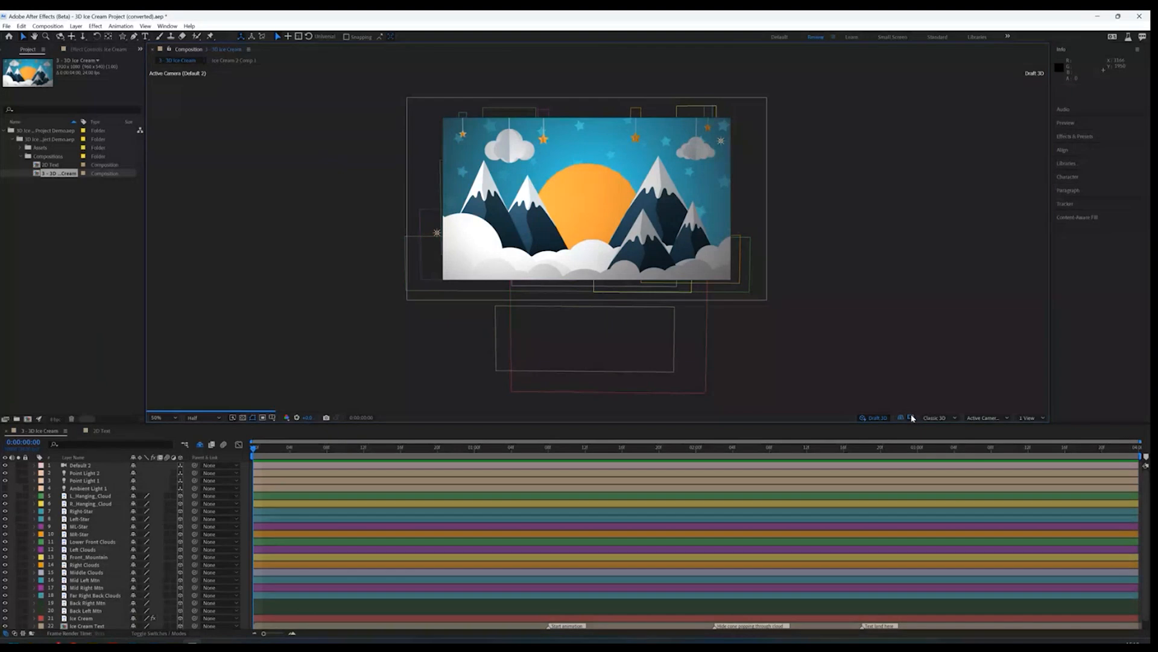
left_click(910, 417)
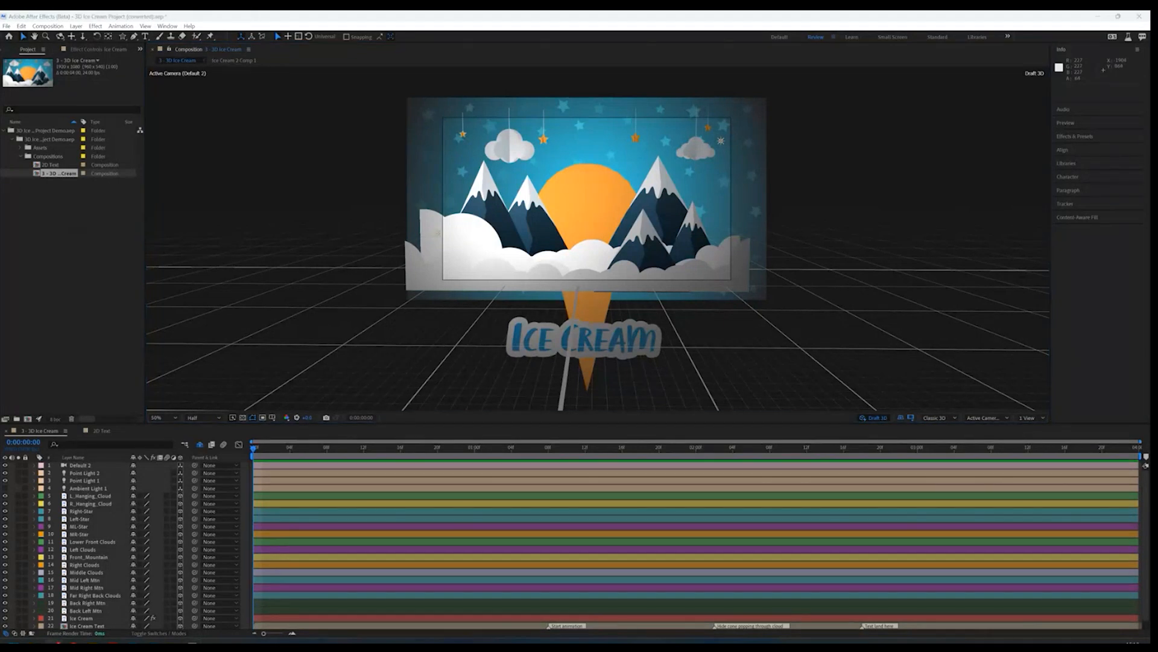
Step: Move the Ice Cream Text layer vertically so it partly overlaps the lower front clouds, checking it with the Extended Viewer off and on
left_click(585, 339)
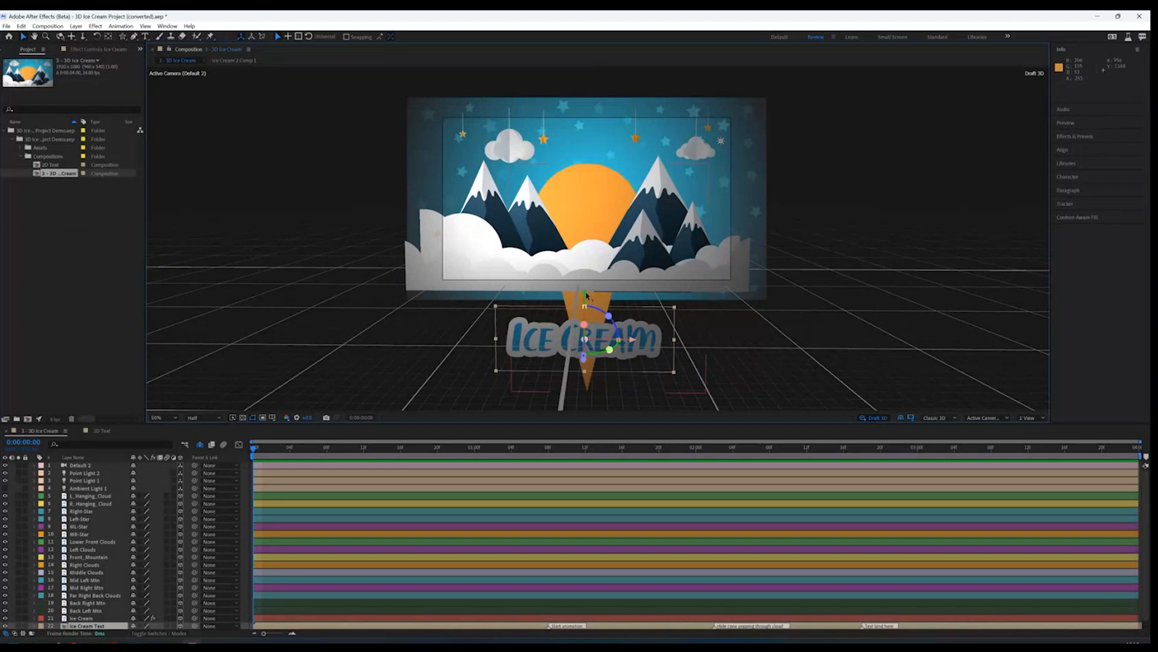
left_click_drag(586, 296, 597, 234)
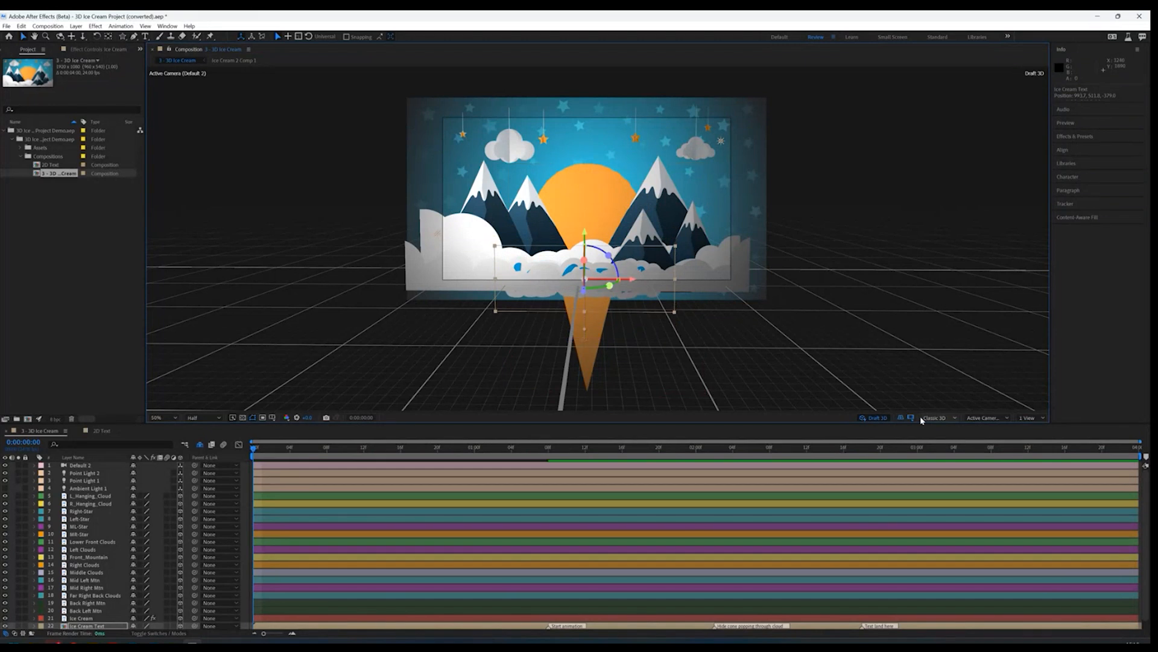
left_click(912, 418)
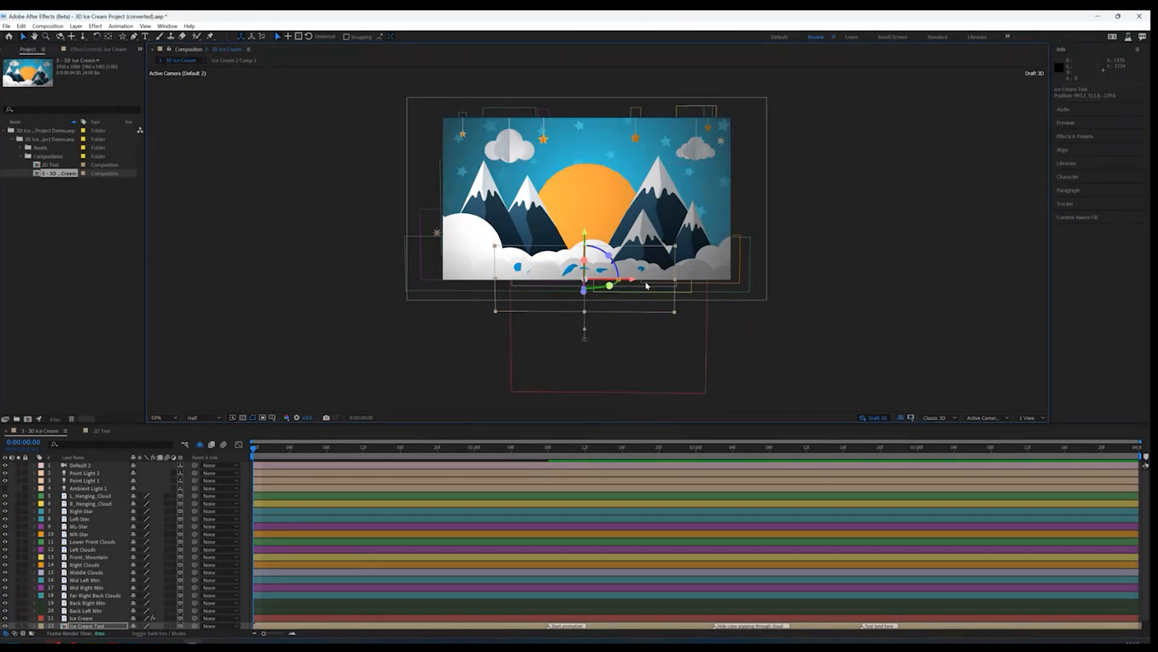
mouse_move(584, 224)
left_mouse_down()
mouse_move(588, 199)
mouse_move(593, 239)
mouse_move(599, 202)
mouse_move(601, 236)
left_mouse_up()
left_click(910, 420)
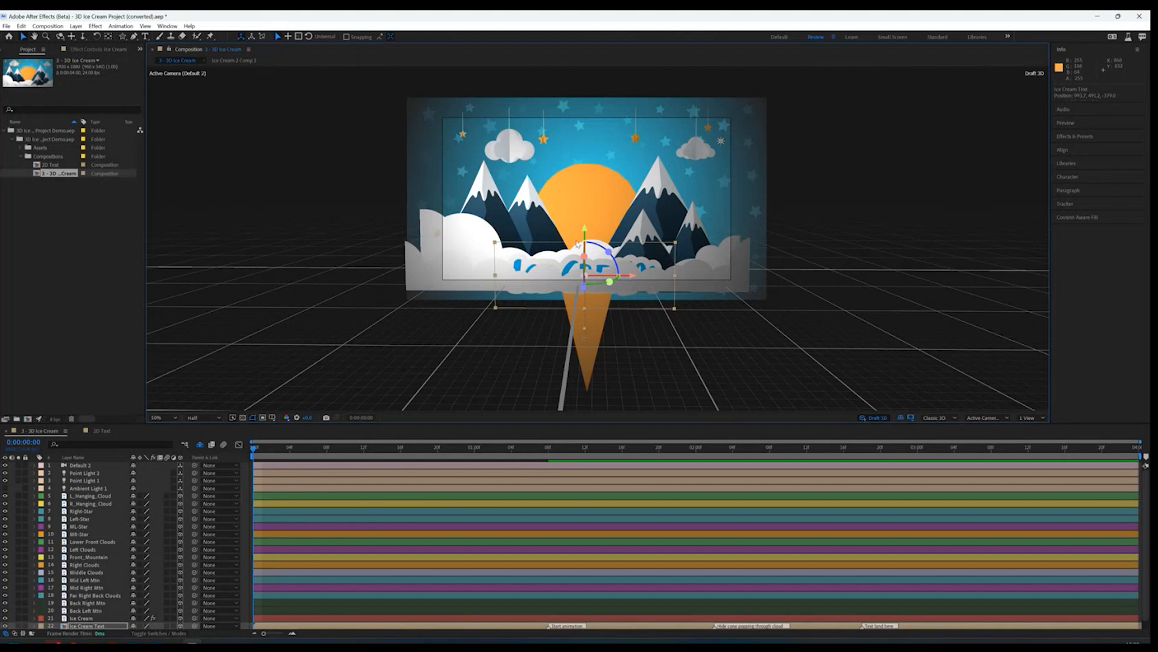
mouse_move(585, 234)
left_mouse_down()
mouse_move(583, 265)
mouse_move(597, 249)
left_mouse_up()
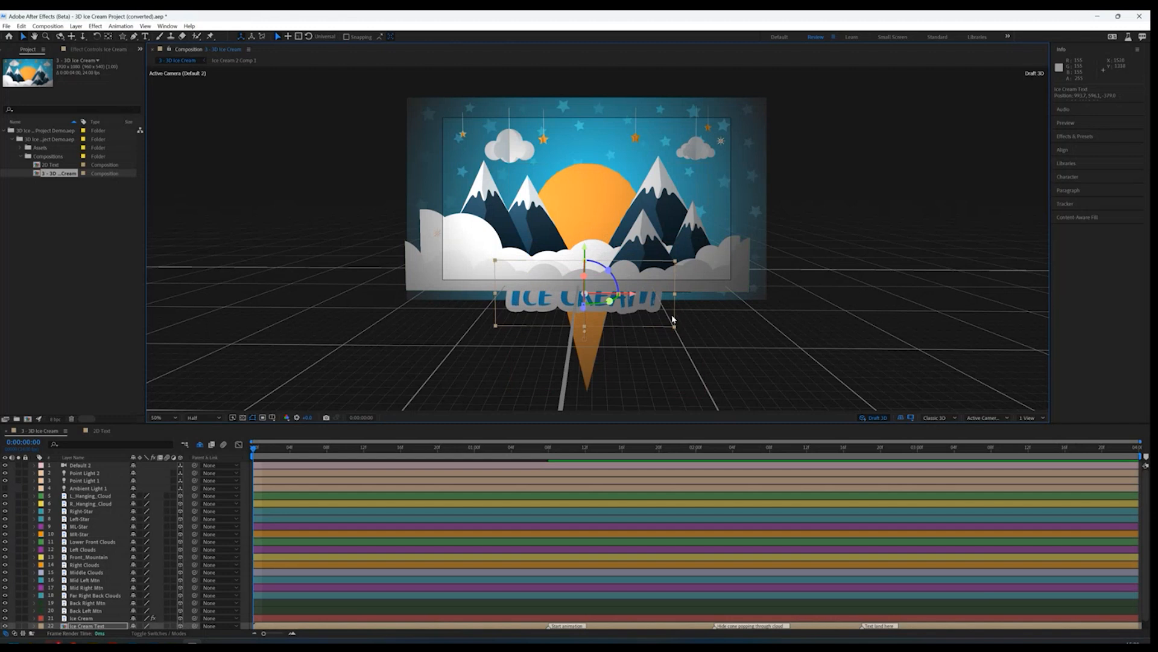
Step: Toggle the 3D ground plane off and on to compare the ice cream scene with and without its grid
key("period")
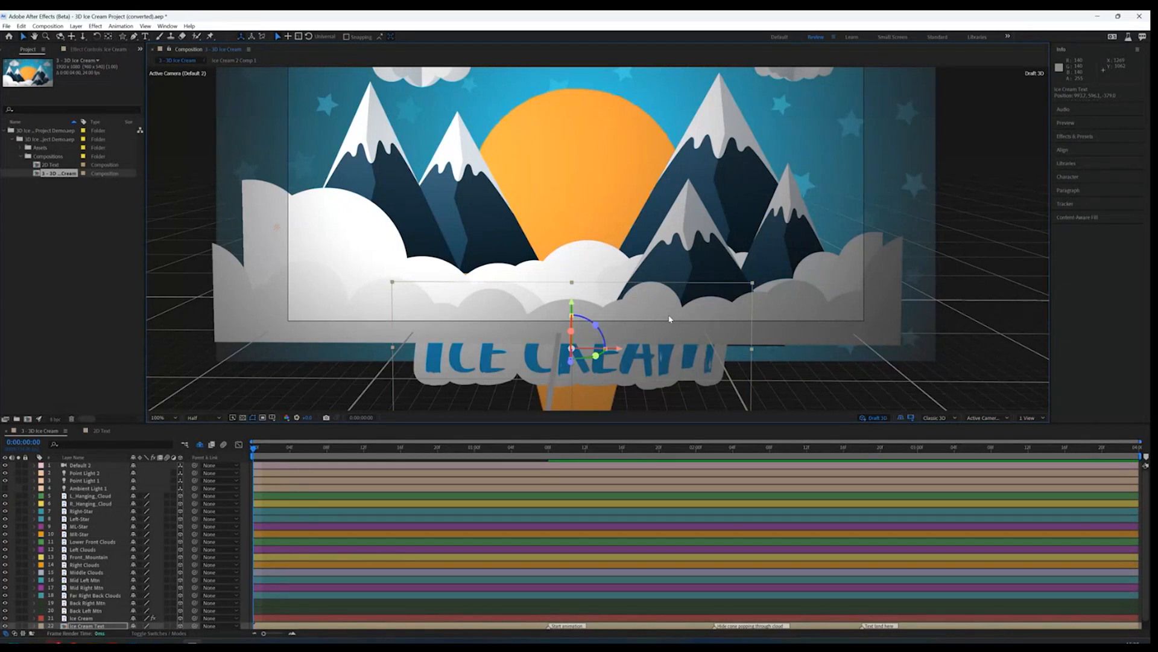
left_click(902, 420)
left_click(902, 420)
left_click(902, 419)
left_click(902, 420)
left_click(903, 419)
left_click(903, 419)
key("comma")
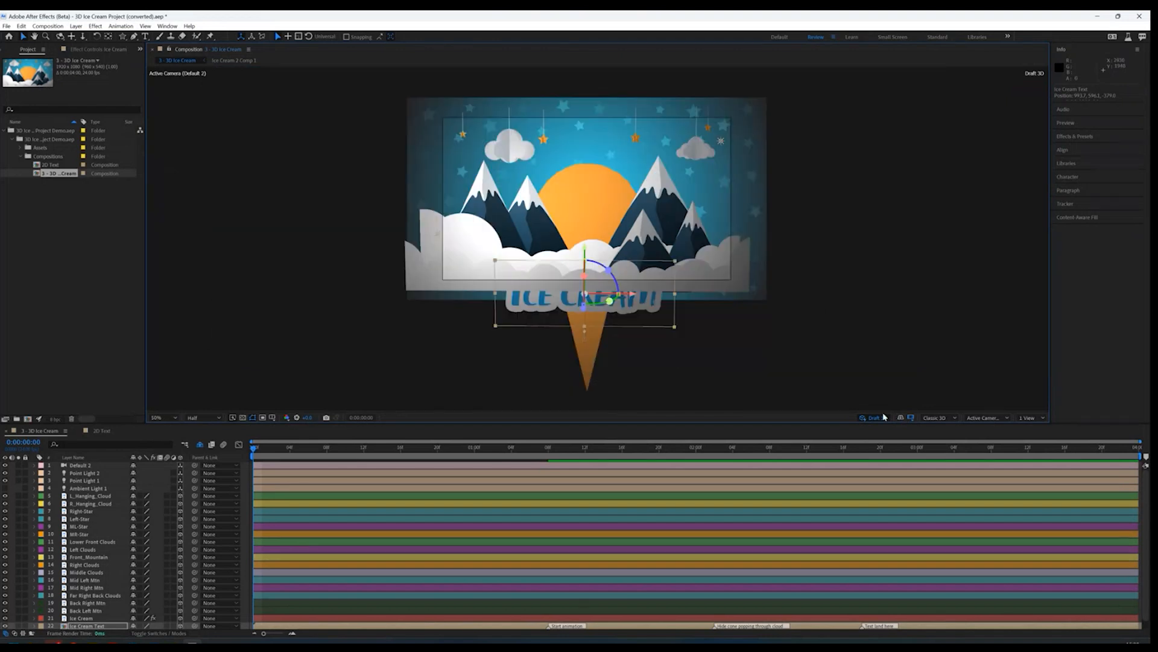
left_click(901, 419)
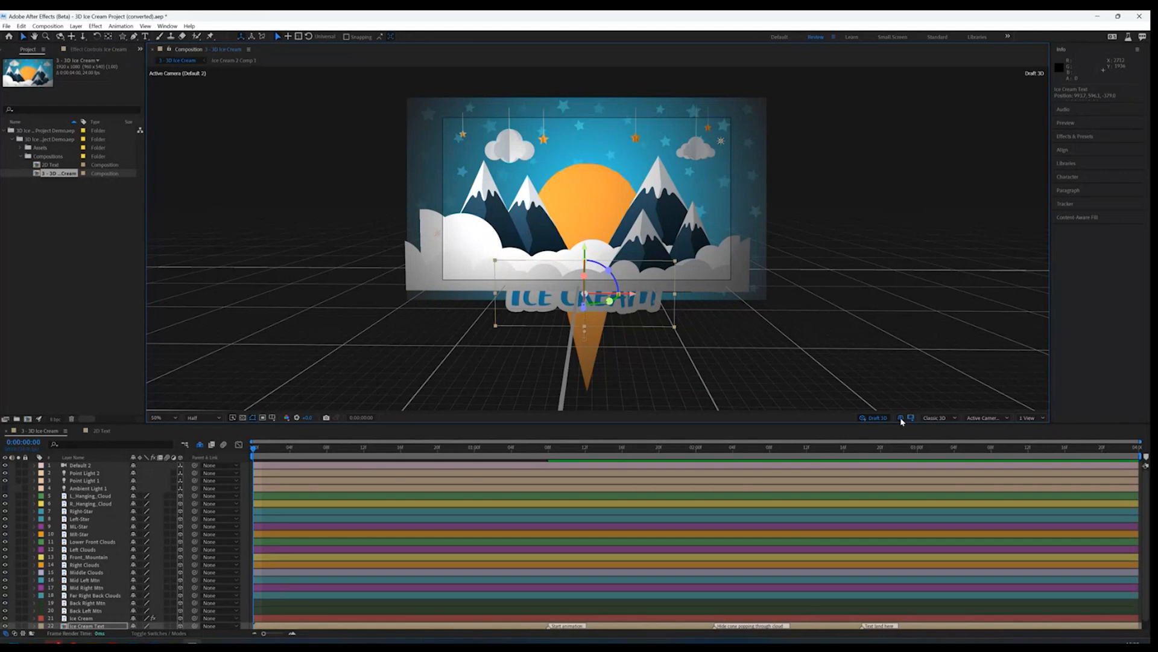
Step: Compare the ice cream scene with and without the Extended Viewer, leaving the content outside the frame hidden
left_click(912, 419)
left_click(912, 418)
key("alt+Tab")
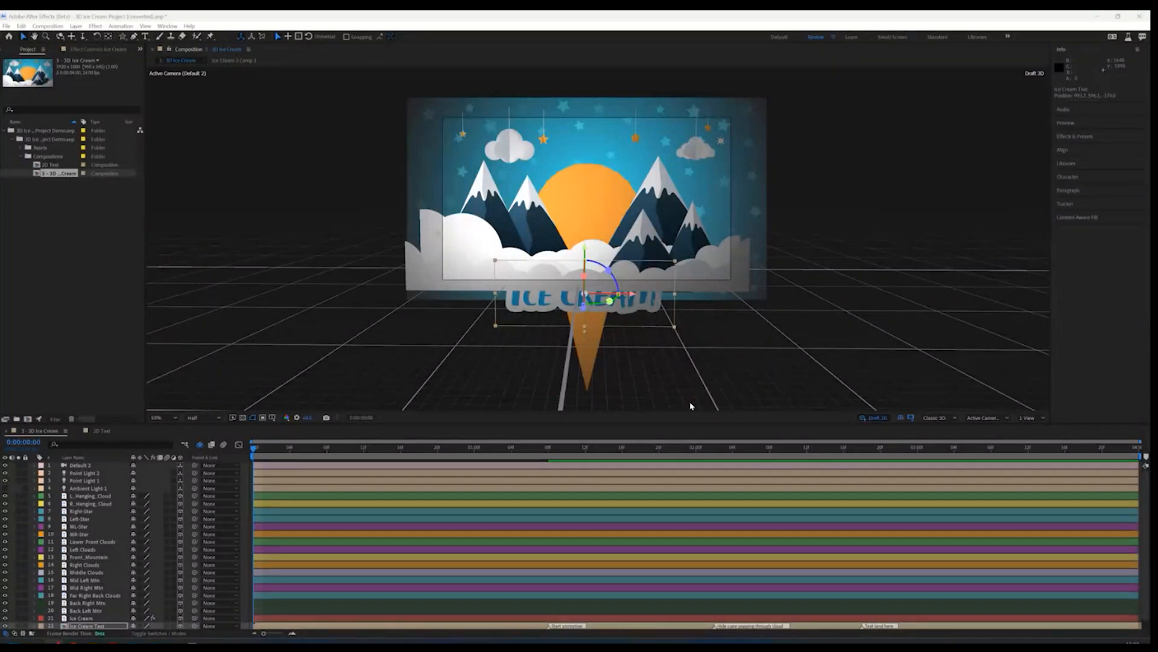
left_click(911, 418)
left_click(911, 417)
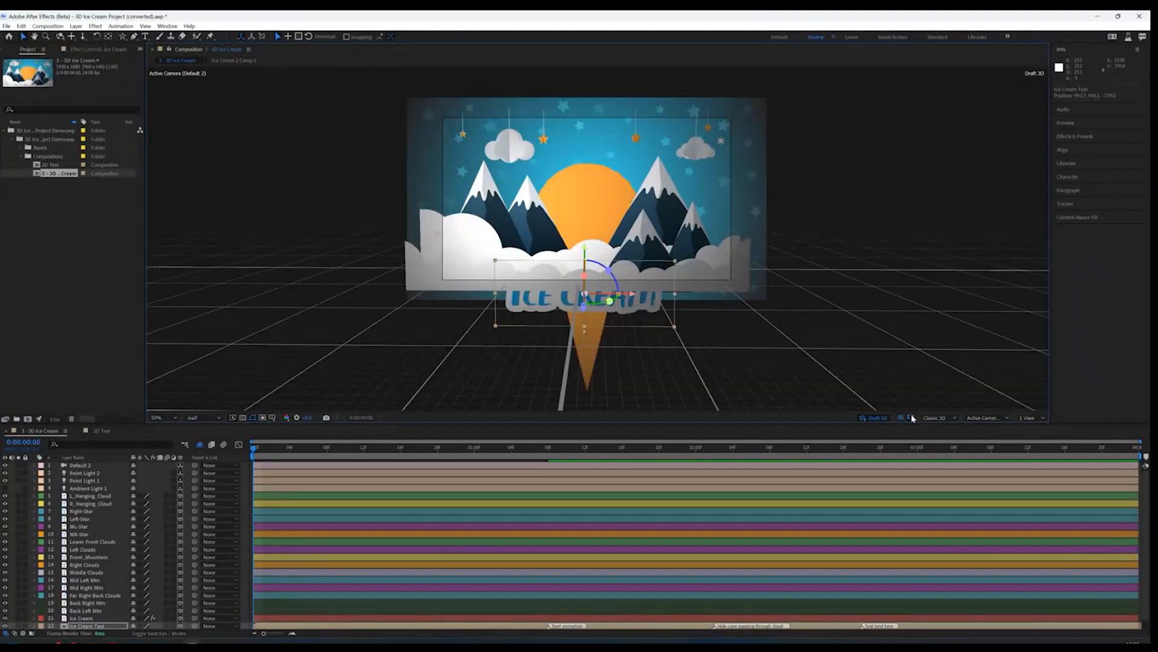
left_click(912, 418)
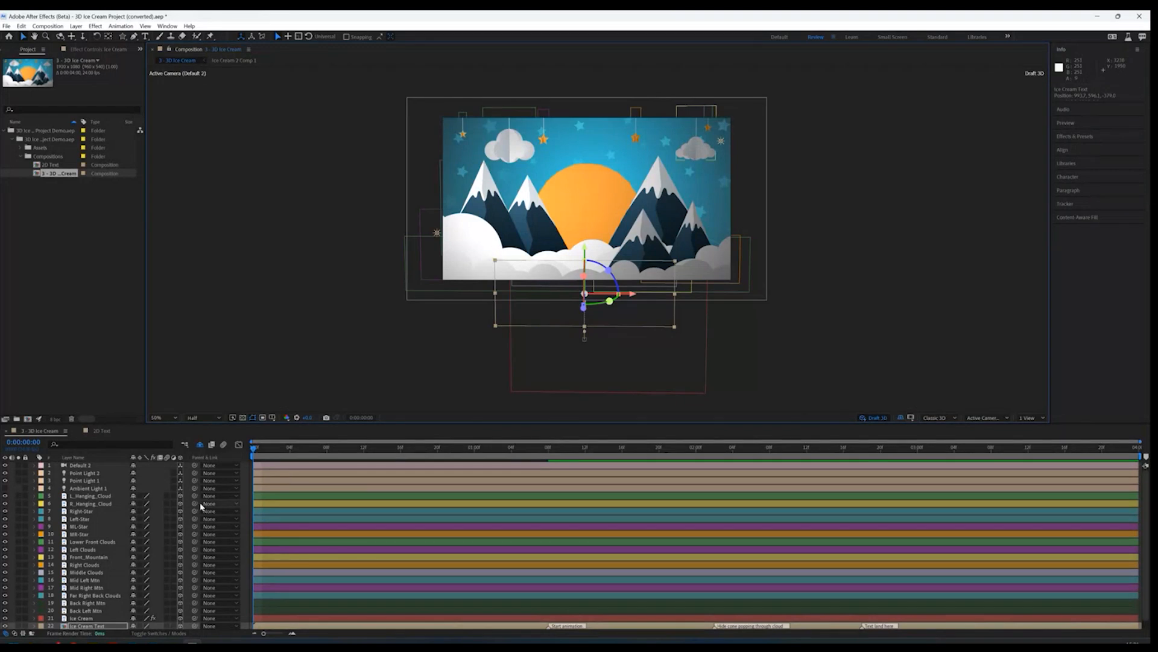
Step: Select the Background layer, turn the Extended Viewer on, and solo that layer
scroll(187, 519, "down", 1)
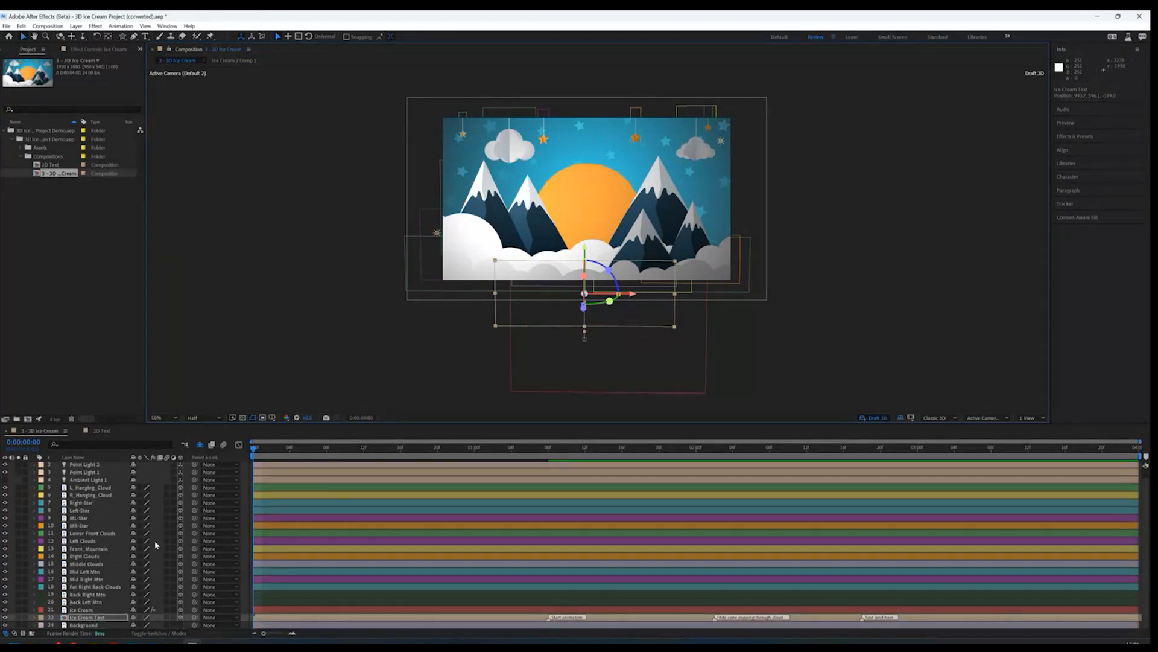
left_click(88, 626)
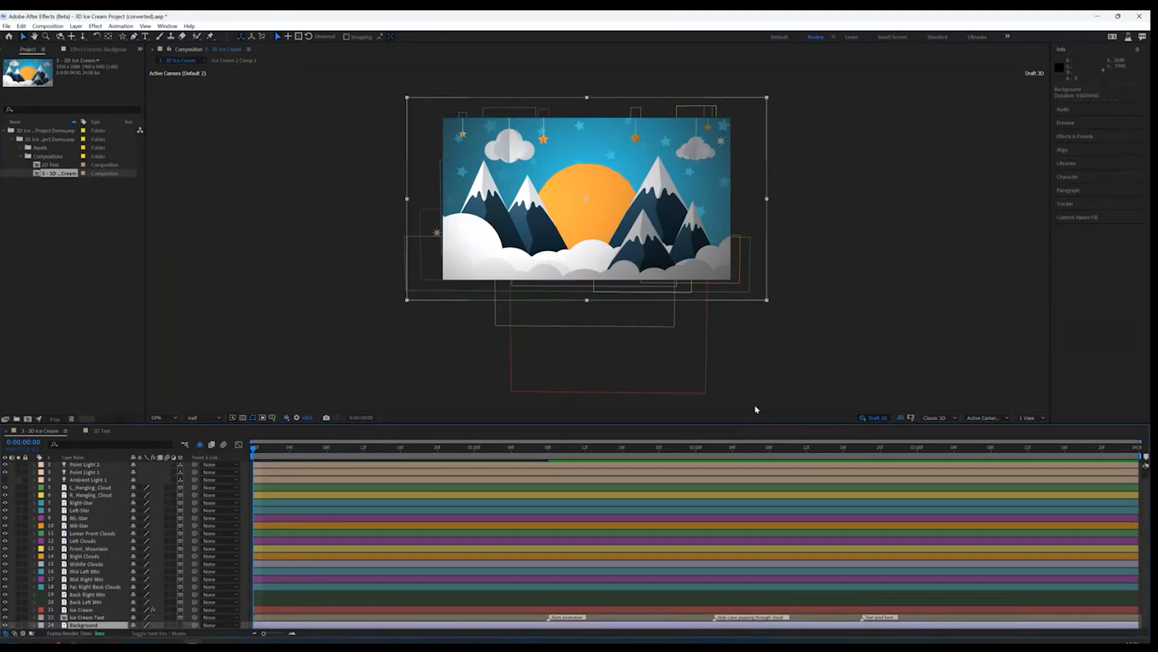
left_click(911, 417)
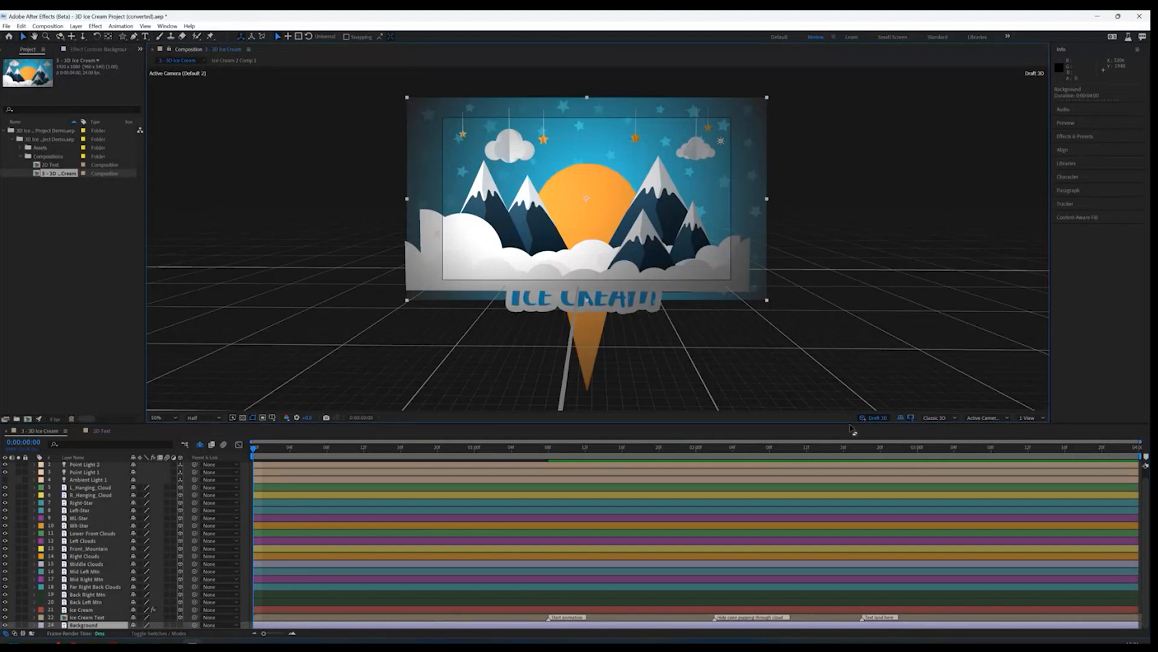
left_click(18, 625)
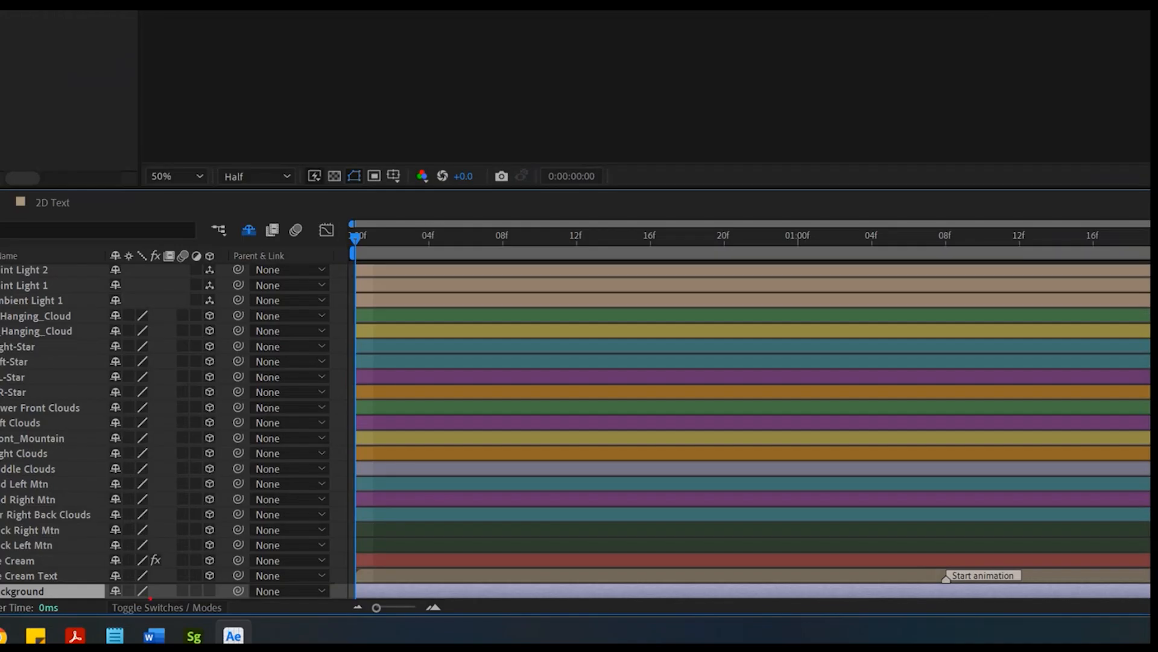
left_click_drag(13, 594, 96, 589)
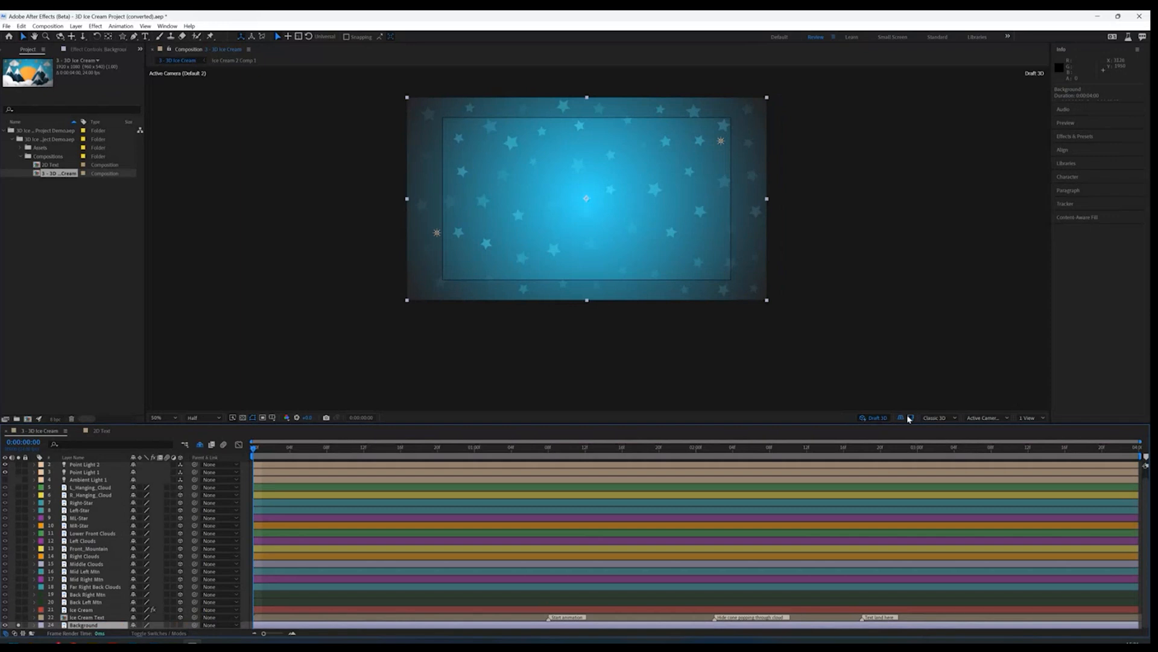
Step: Toggle the Extended Viewer repeatedly to examine how far the soloed Background layer extends beyond the composition frame
left_click(910, 418)
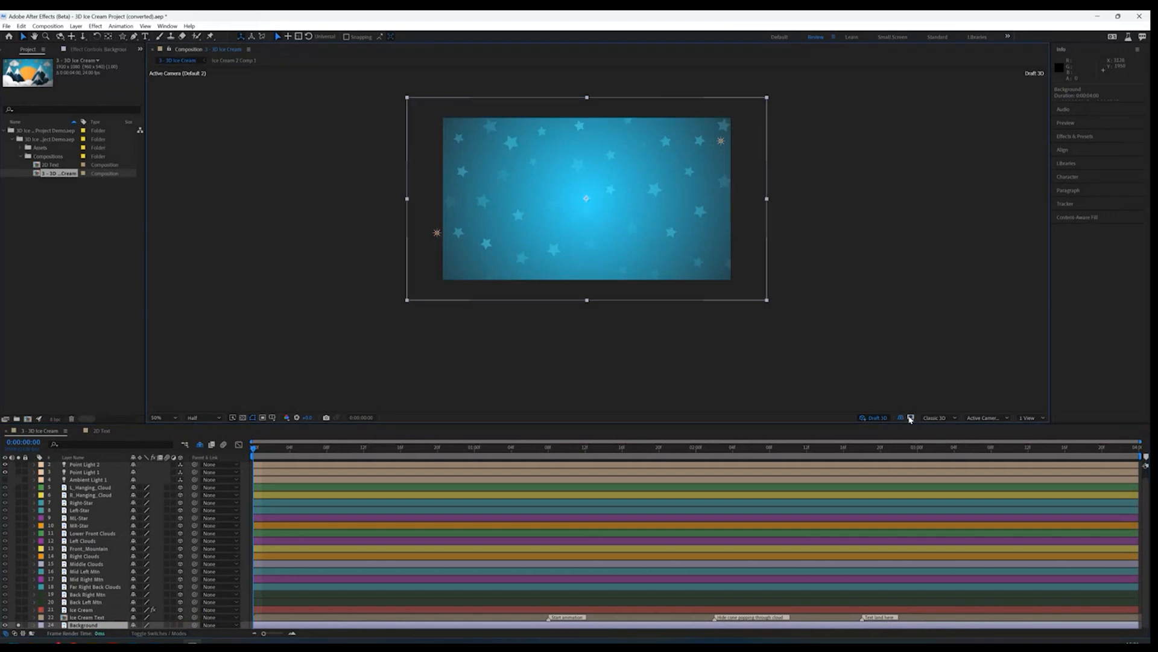
left_click(911, 418)
left_click(910, 418)
left_click(911, 418)
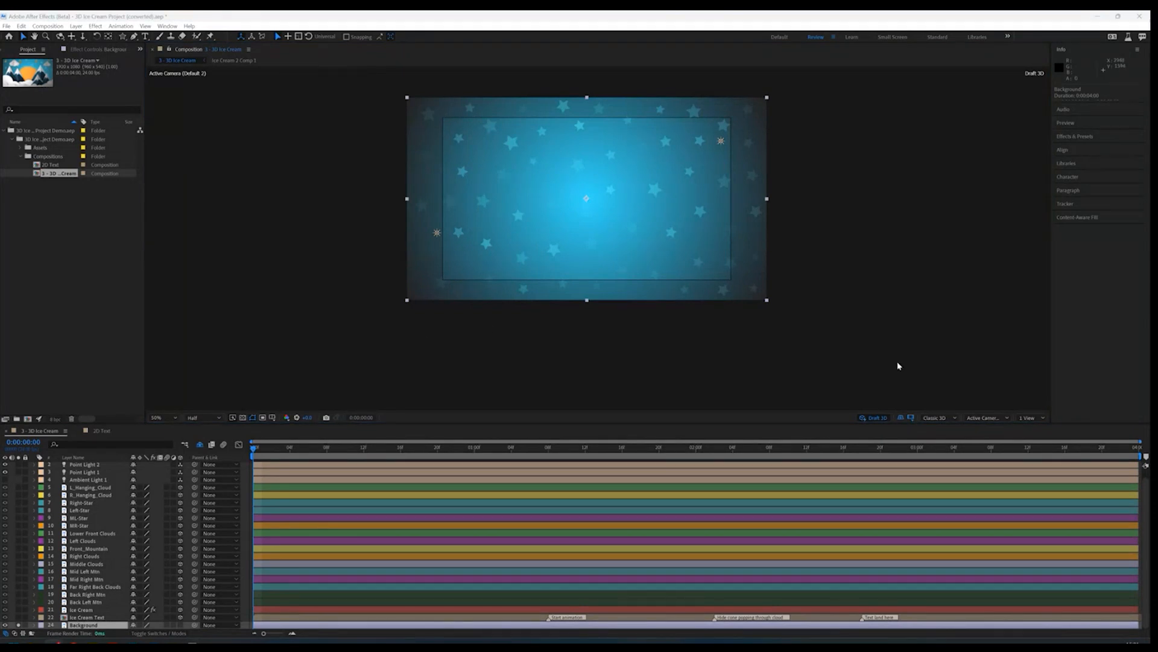
left_click(911, 418)
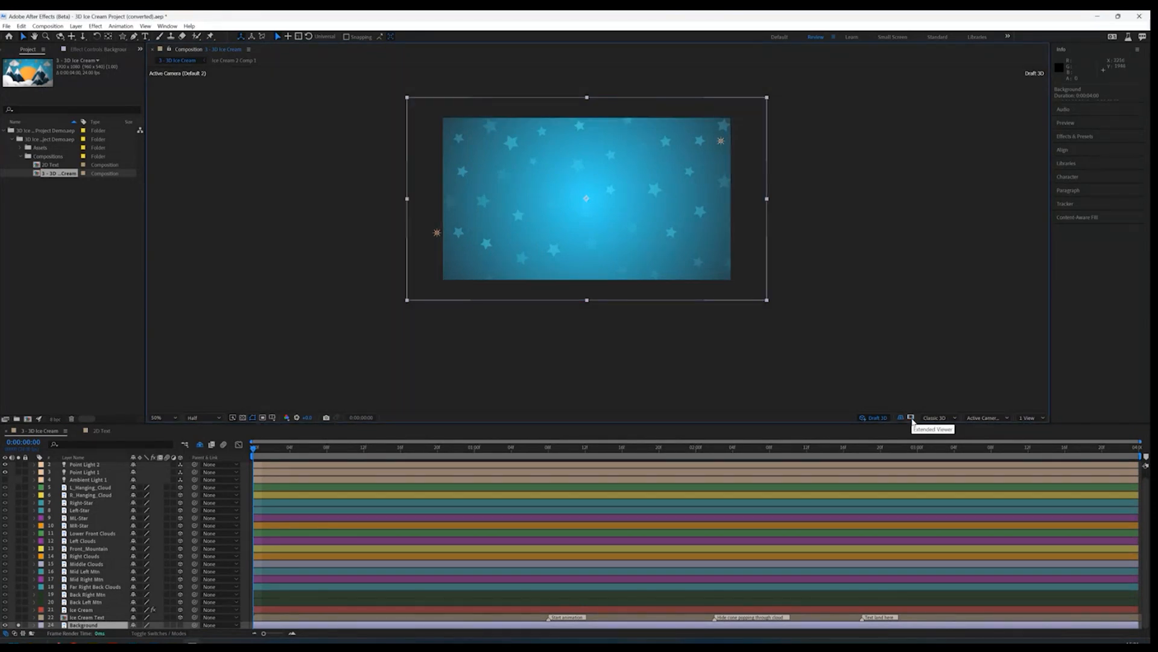
left_click(911, 419)
left_click(911, 418)
left_click(911, 418)
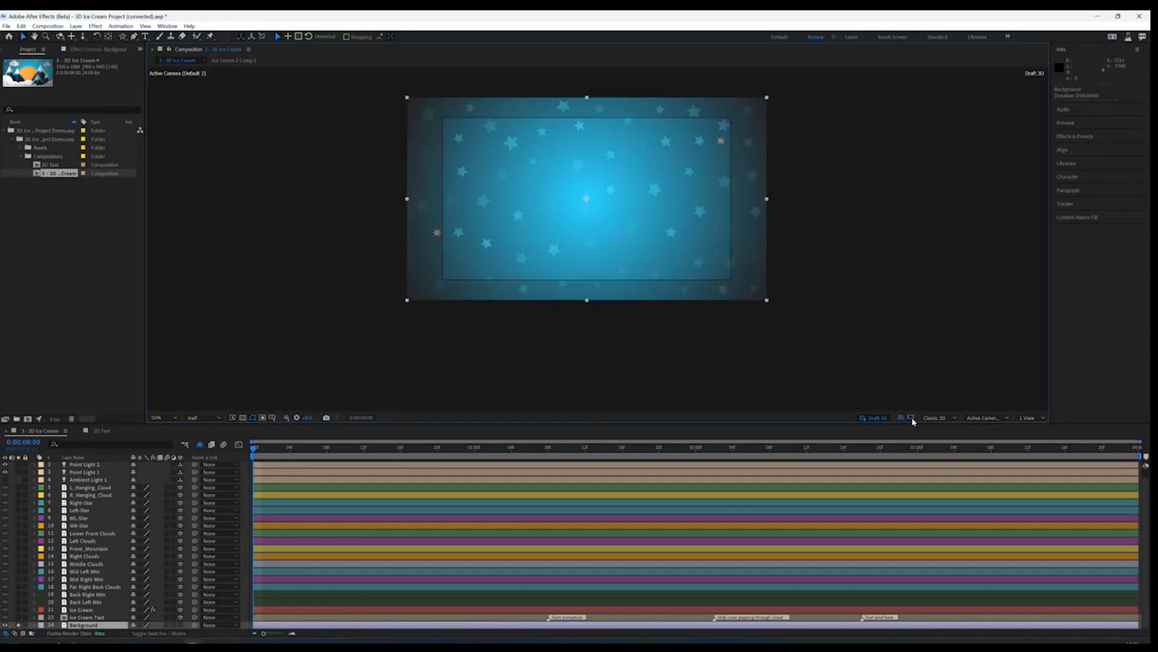
left_click(911, 418)
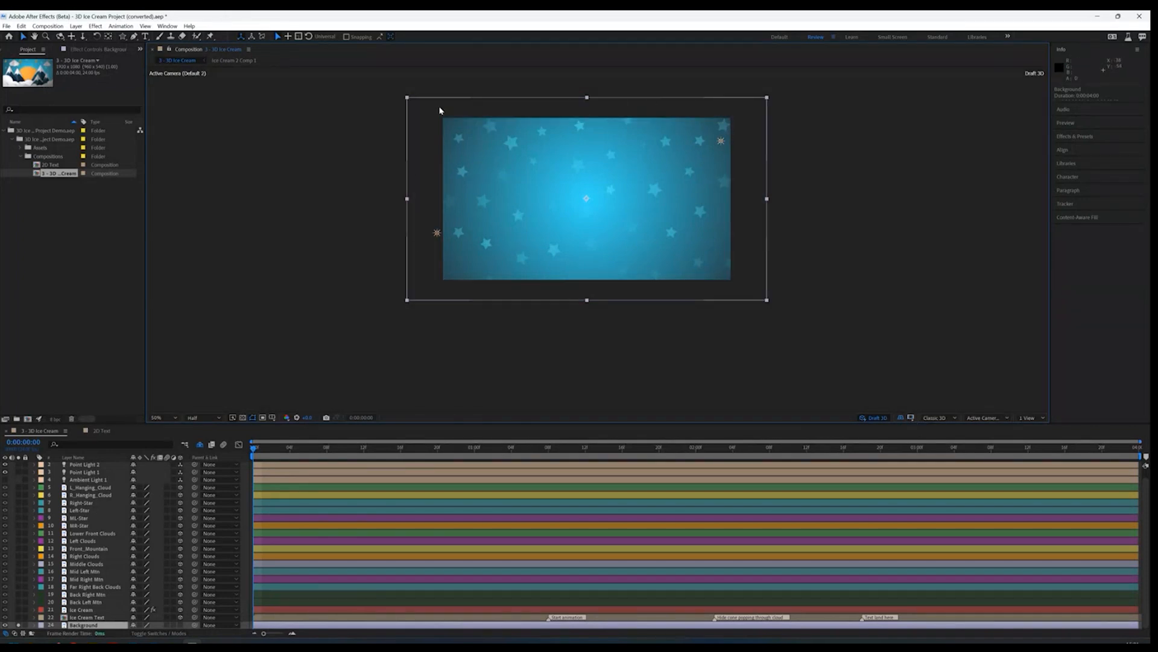
left_click(911, 418)
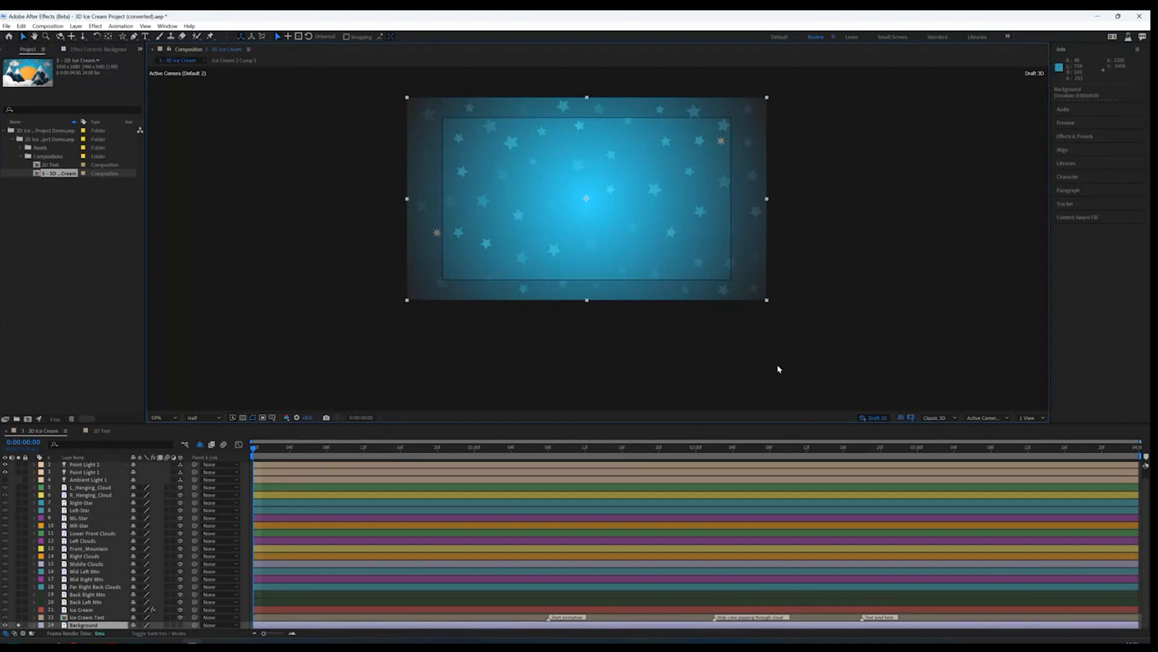
left_click(911, 418)
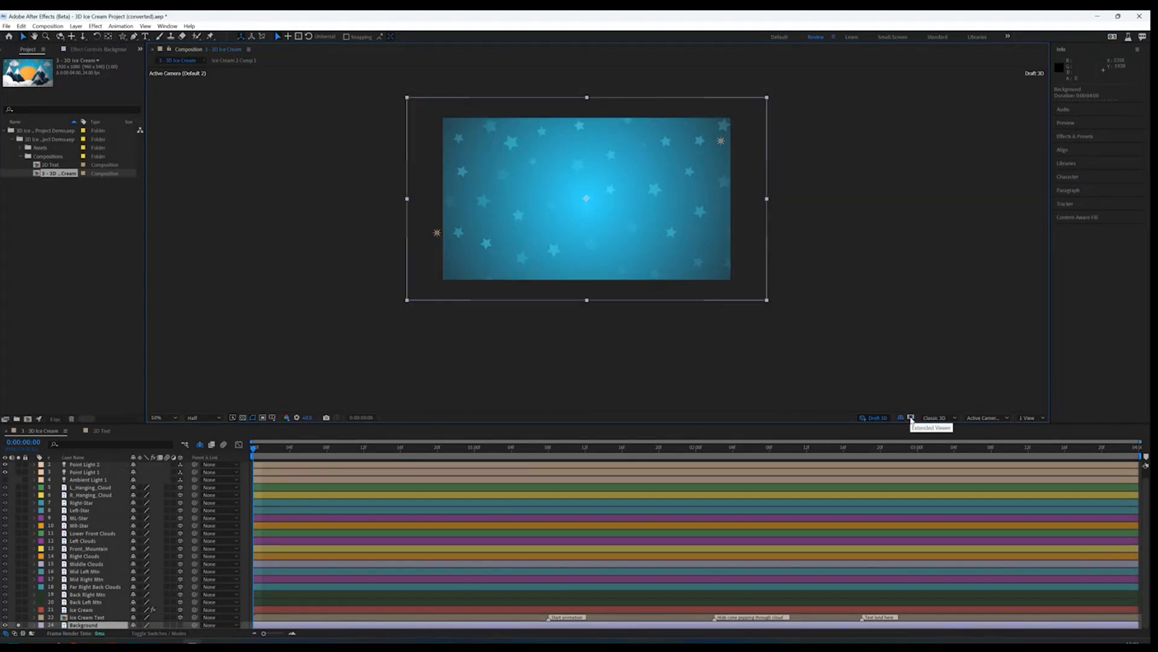
left_click(911, 418)
left_click(911, 418)
left_click(911, 418)
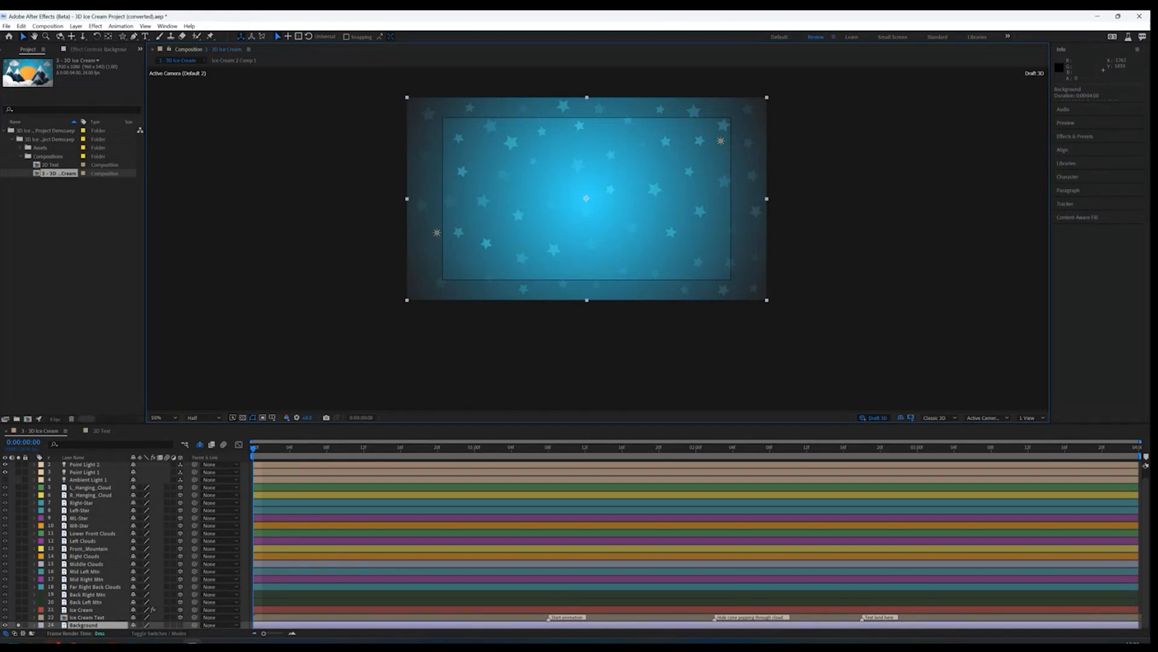
Step: Discard the changes to the converted 3D Ice Cream Project and bring up the RotoBrush_Updated.aep project
key("alt+Tab")
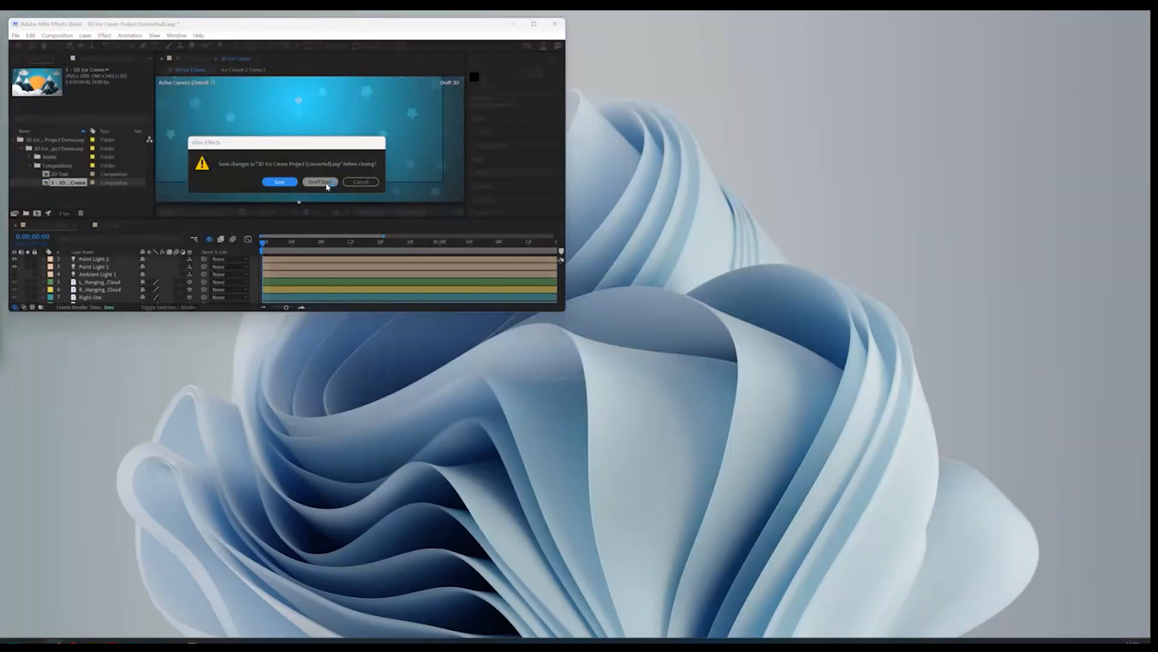
left_click(326, 185)
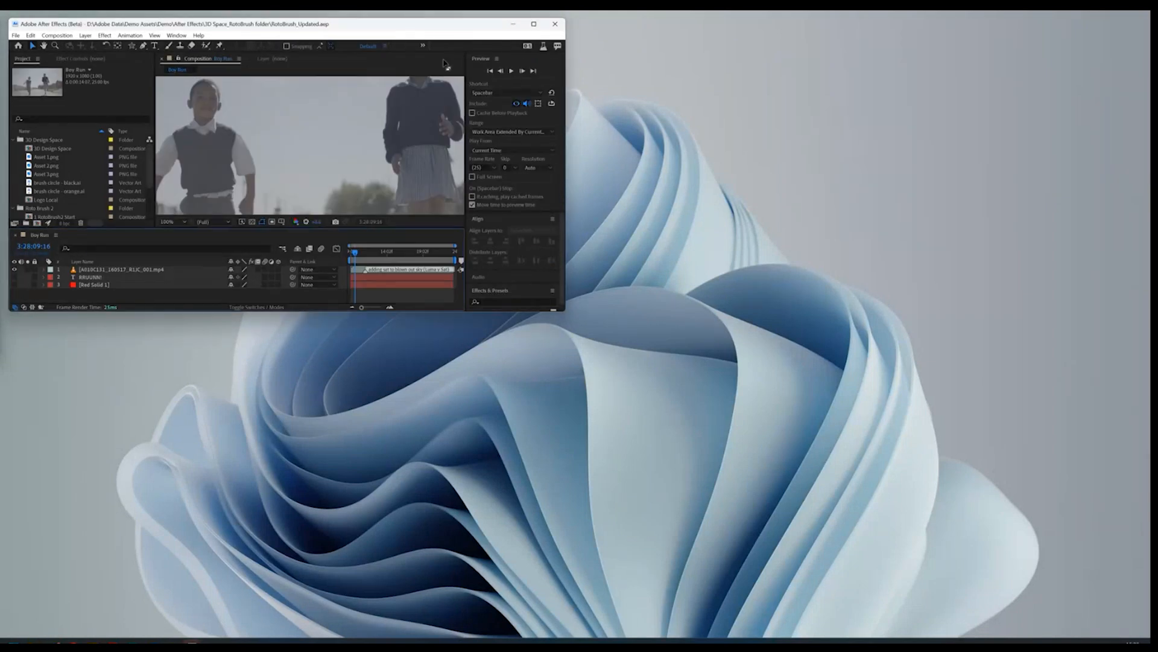
Step: Open the A010C131 clip in its Layer view with the Roto Brush tool active and go to 3:28:09:17
left_click(534, 24)
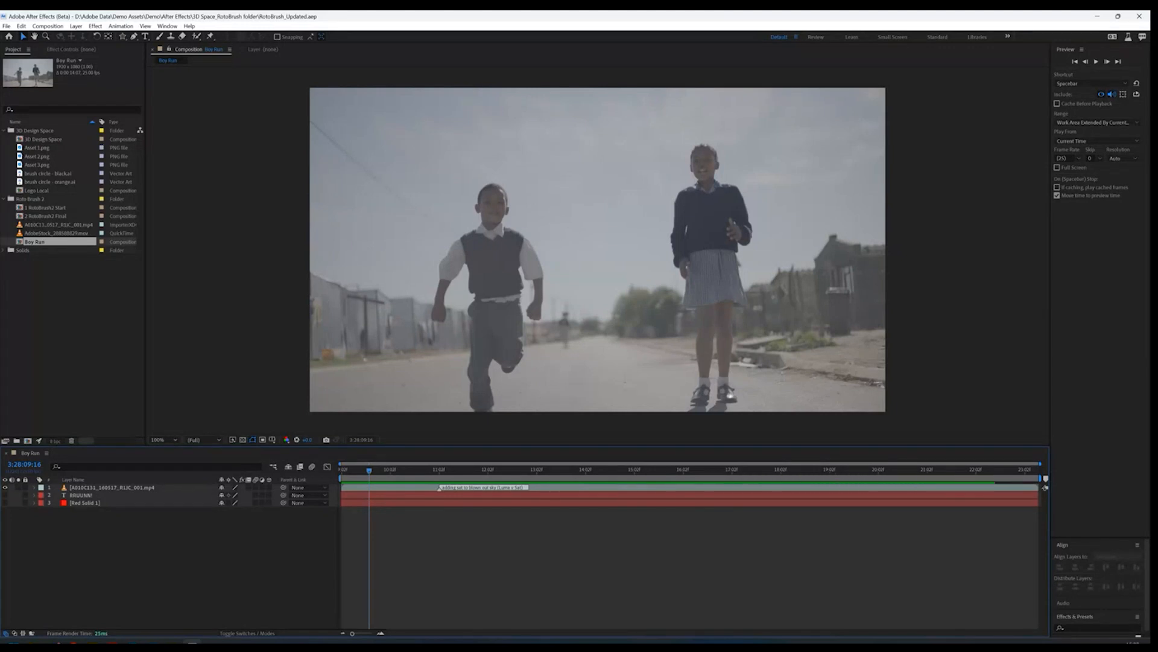
key("alt+Tab")
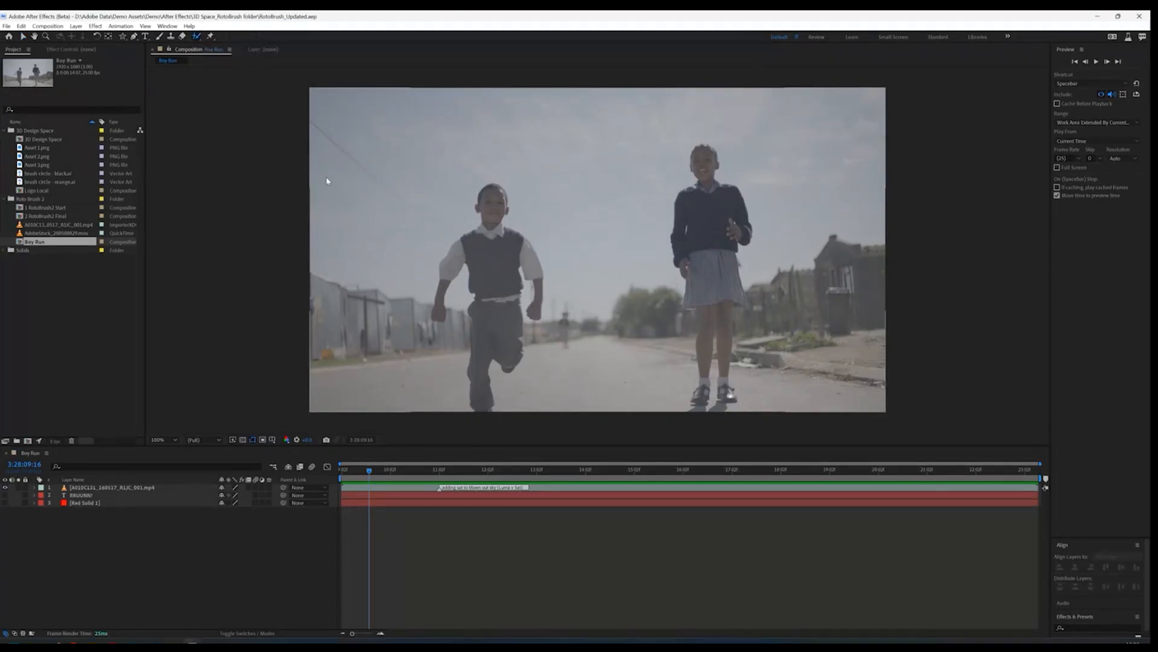
double_click(476, 259)
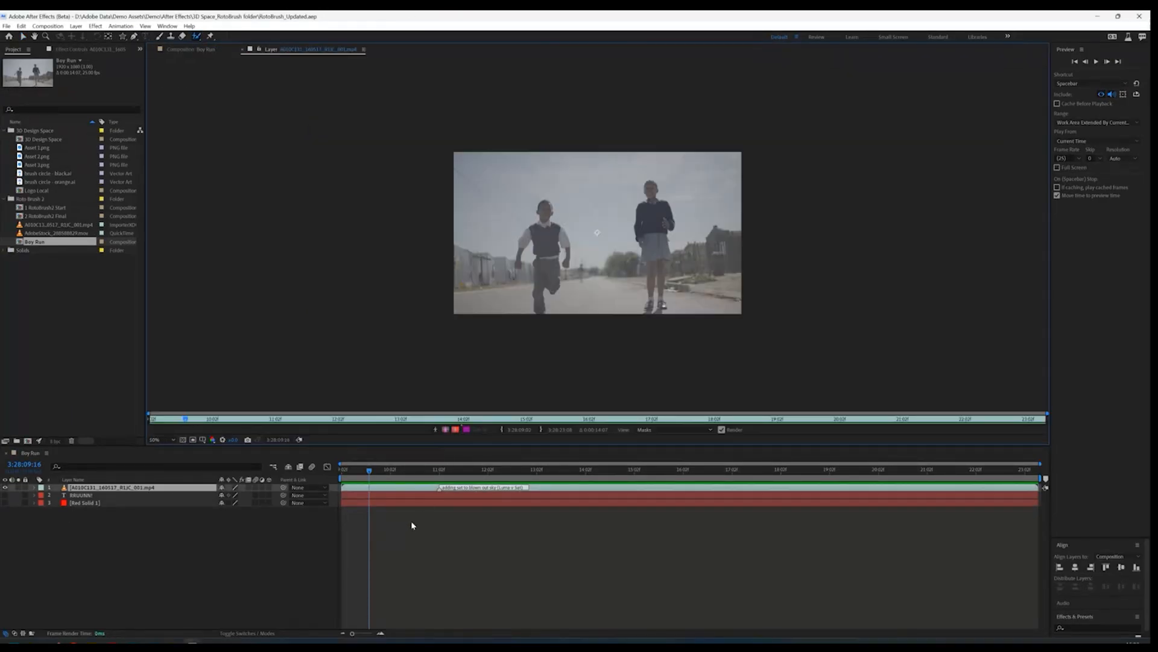
left_click(443, 470)
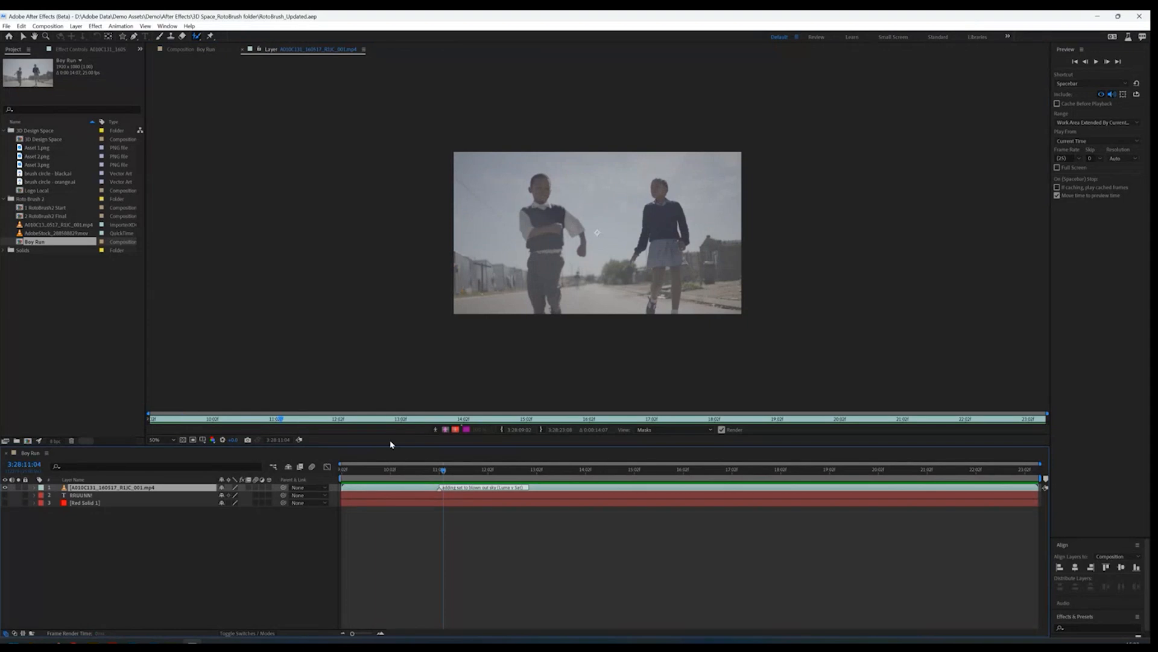
left_click_drag(390, 472, 368, 483)
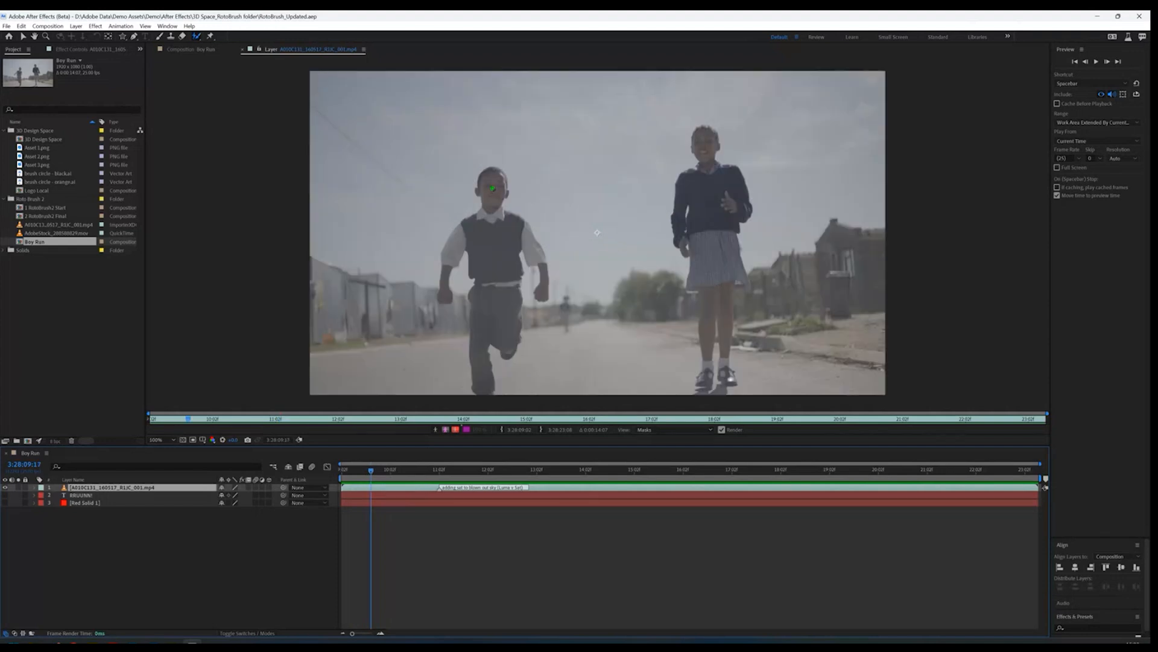
Step: Paint Roto Brush strokes over the running boy's head, torso, arms and legs, refining the selection beside his arm
left_click_drag(496, 176, 445, 293)
mouse_move(459, 248)
left_mouse_down()
mouse_move(483, 225)
mouse_move(538, 257)
mouse_move(545, 285)
mouse_move(496, 253)
mouse_move(477, 341)
mouse_move(508, 353)
left_mouse_up()
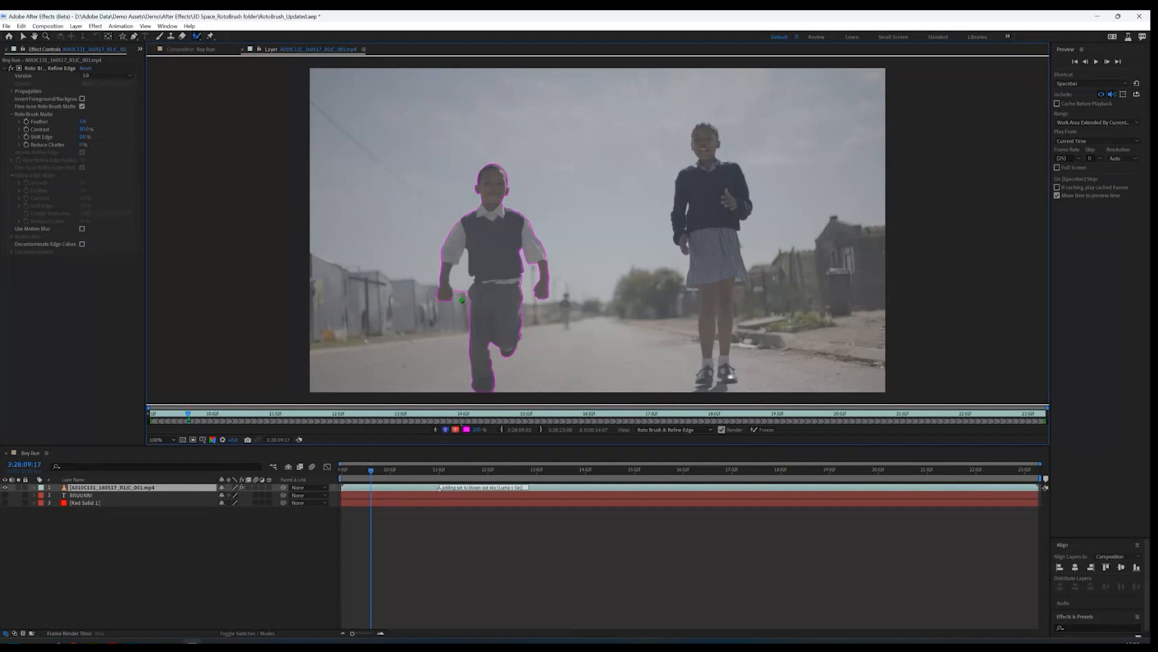
mouse_move(461, 298)
left_mouse_down()
mouse_move(465, 255)
mouse_move(453, 286)
left_mouse_up()
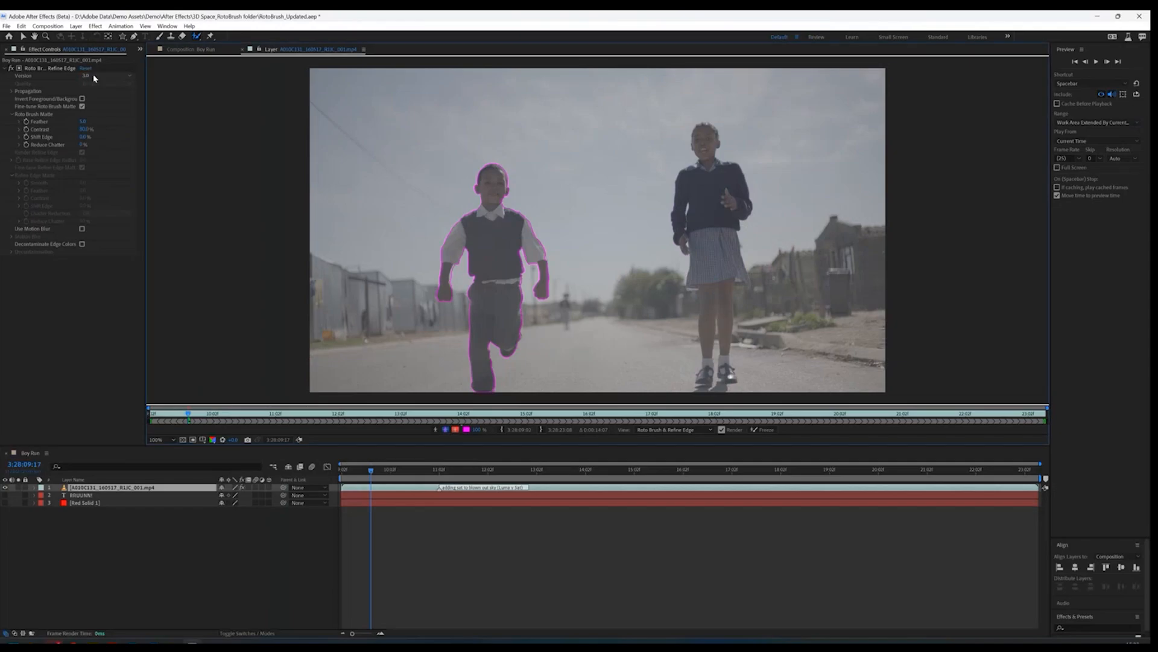
Step: Review the Roto Brush & Refine Edge versions, keeping 3.0, and examine the boy's outline around his arm
left_click(181, 91)
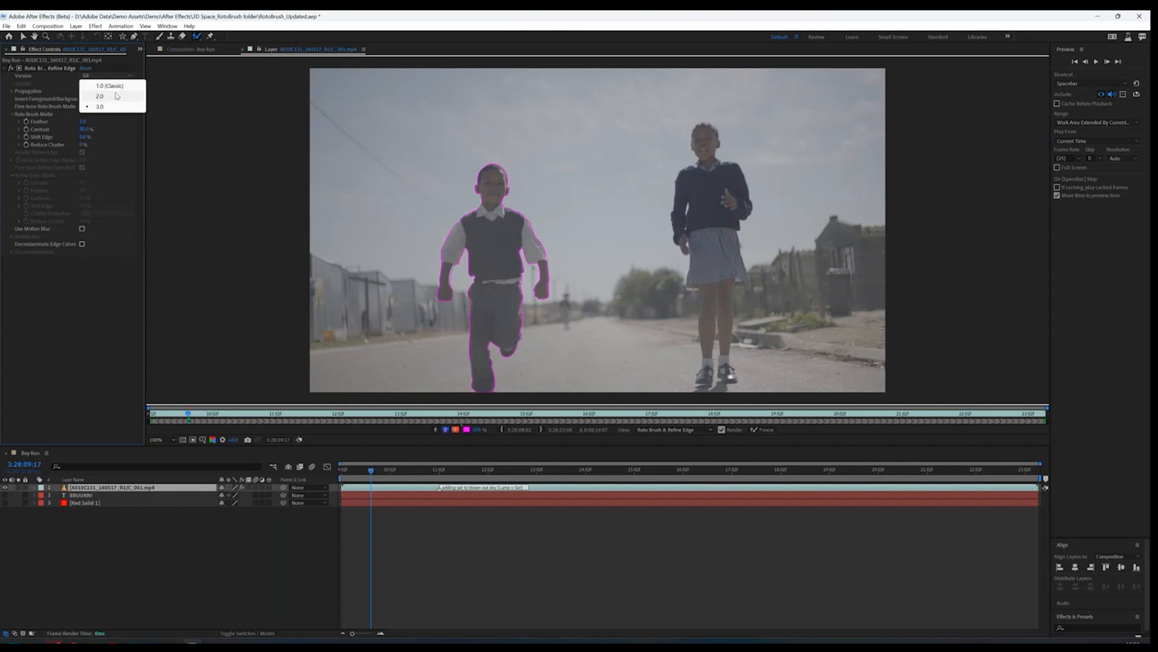
left_click(100, 107)
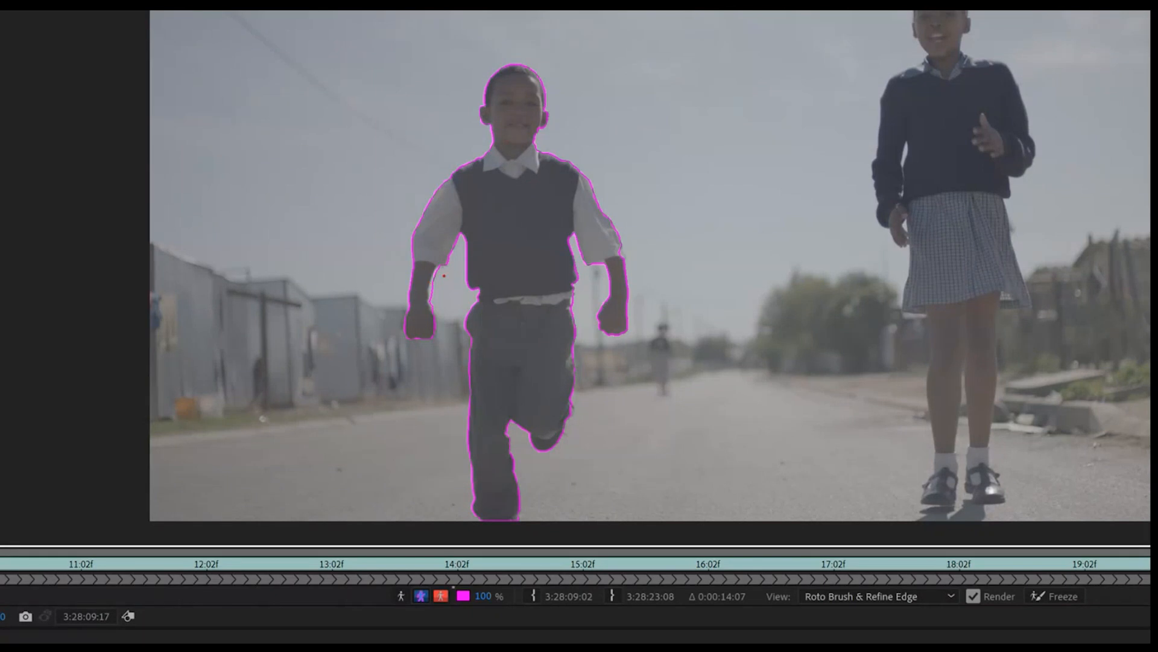
left_click_drag(436, 274, 430, 298)
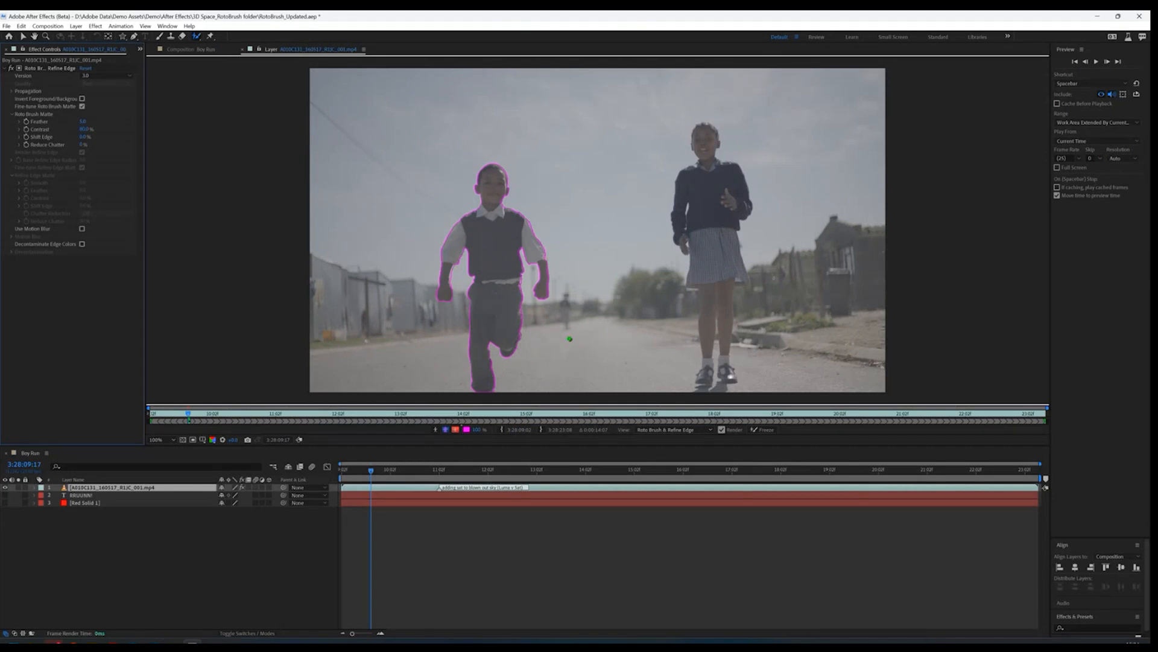
Step: Advance frame by frame to 3:28:10:08 to propagate the Roto Brush selection of the boy
key("Page_Down")
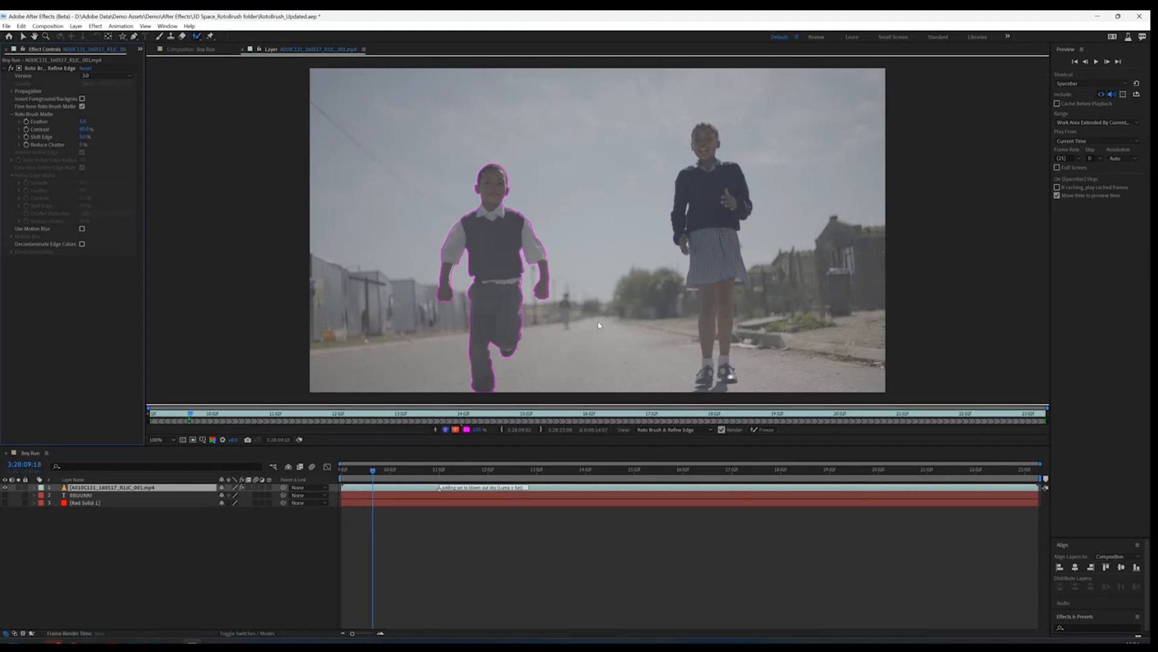
key("Page_Down")
key("Page_Down")
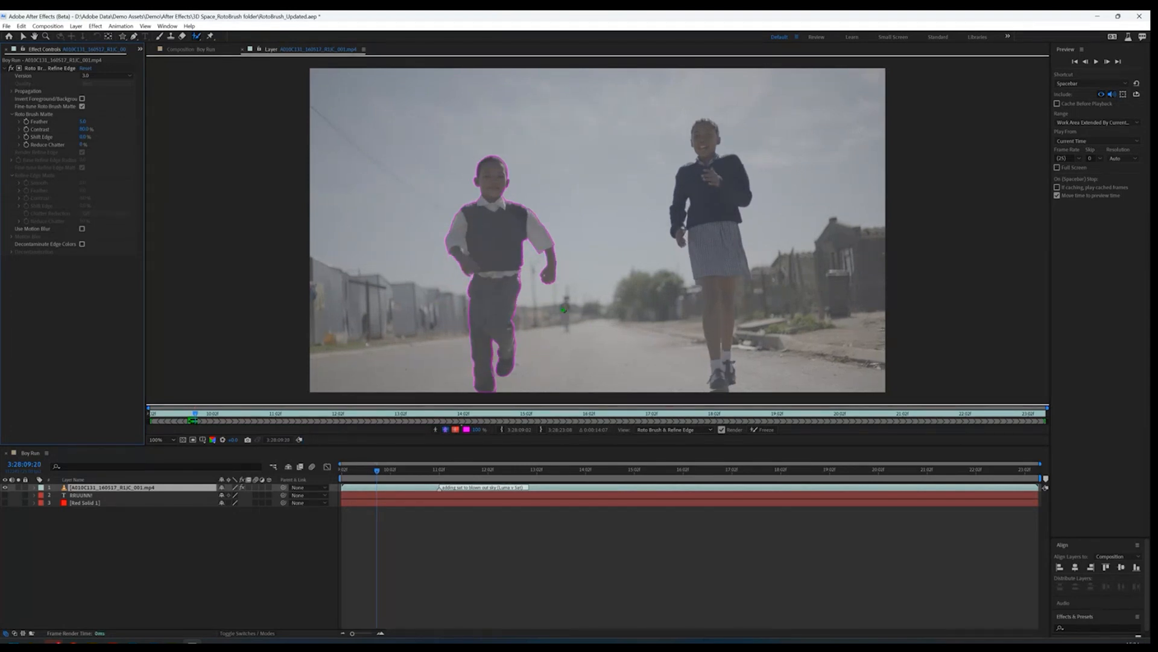
key("Page_Down")
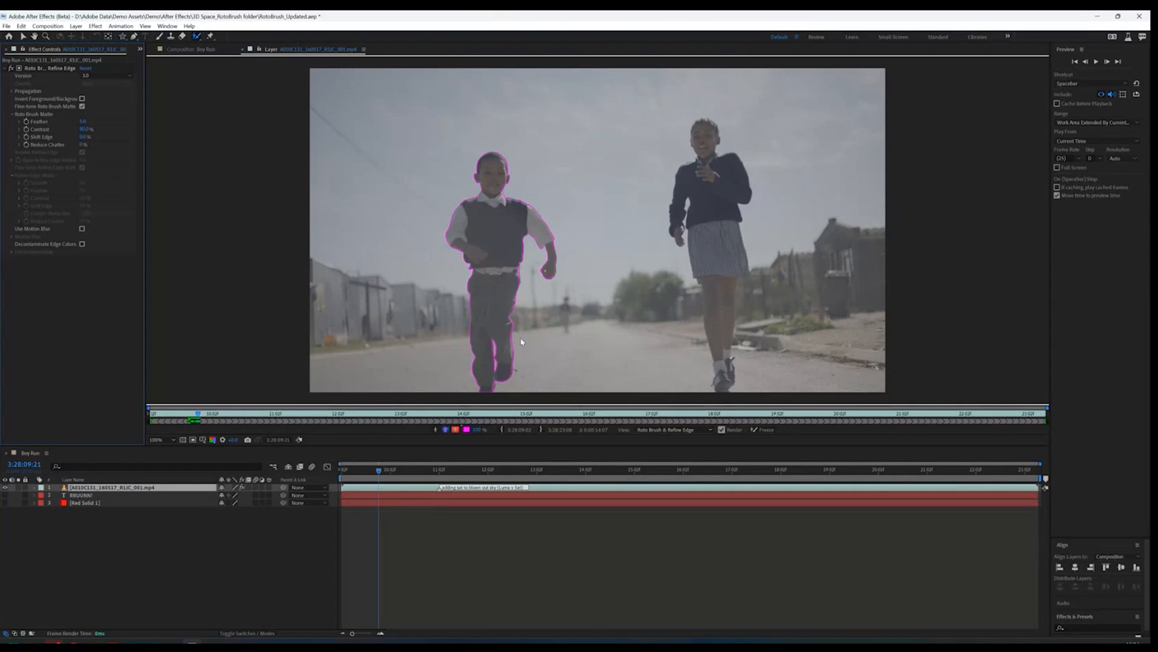
key("Page_Down")
key("Page_Down")
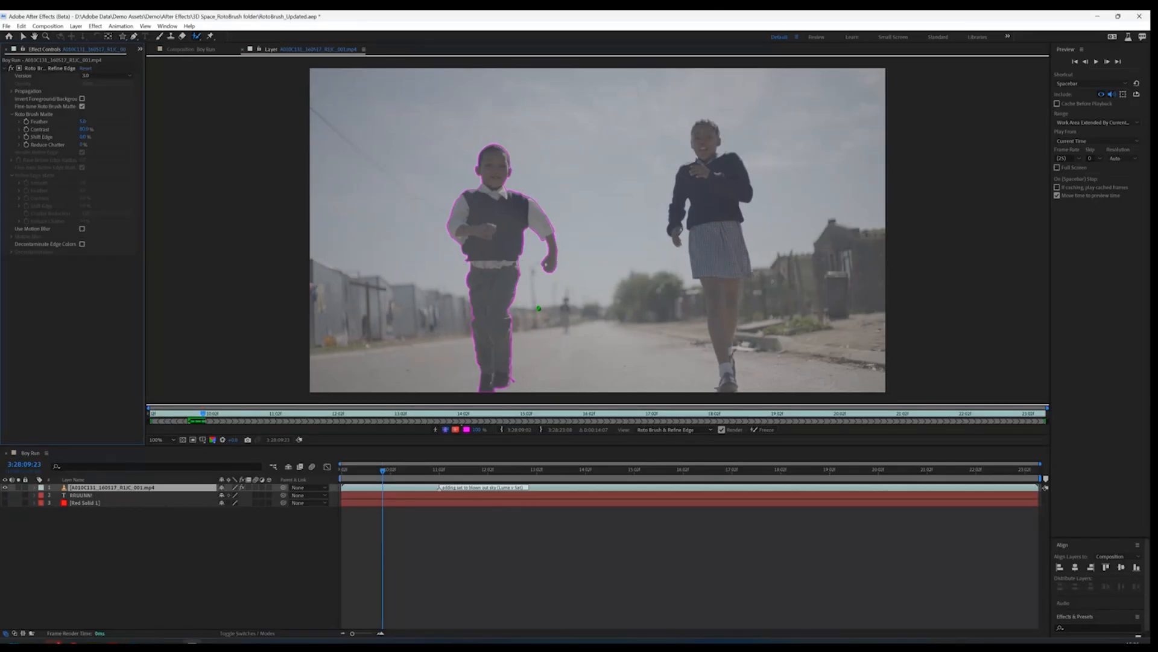
key("Page_Down")
key("Page_Down")
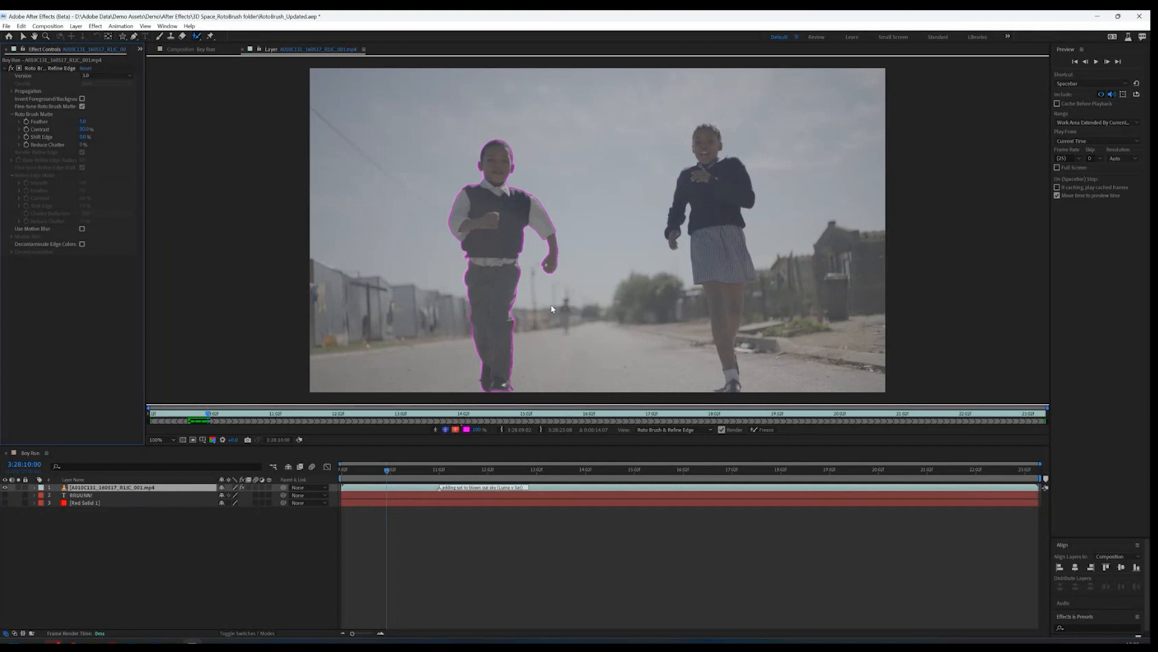
key("Page_Down")
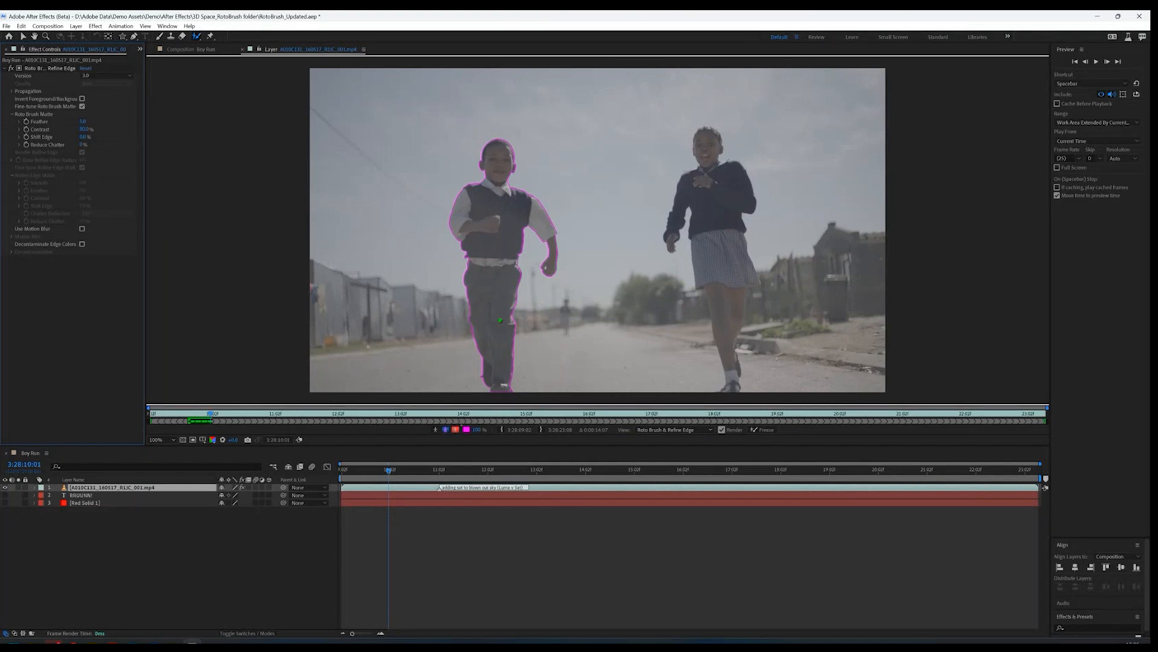
key("Page_Down")
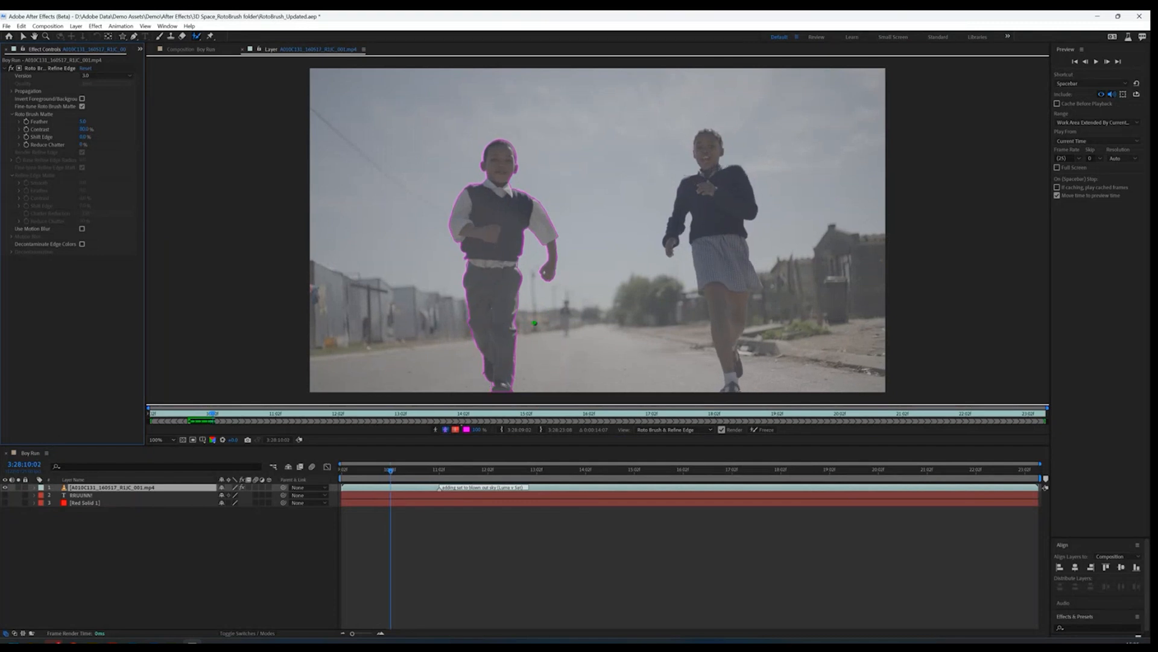
key("Page_Down")
key("Page_Down")
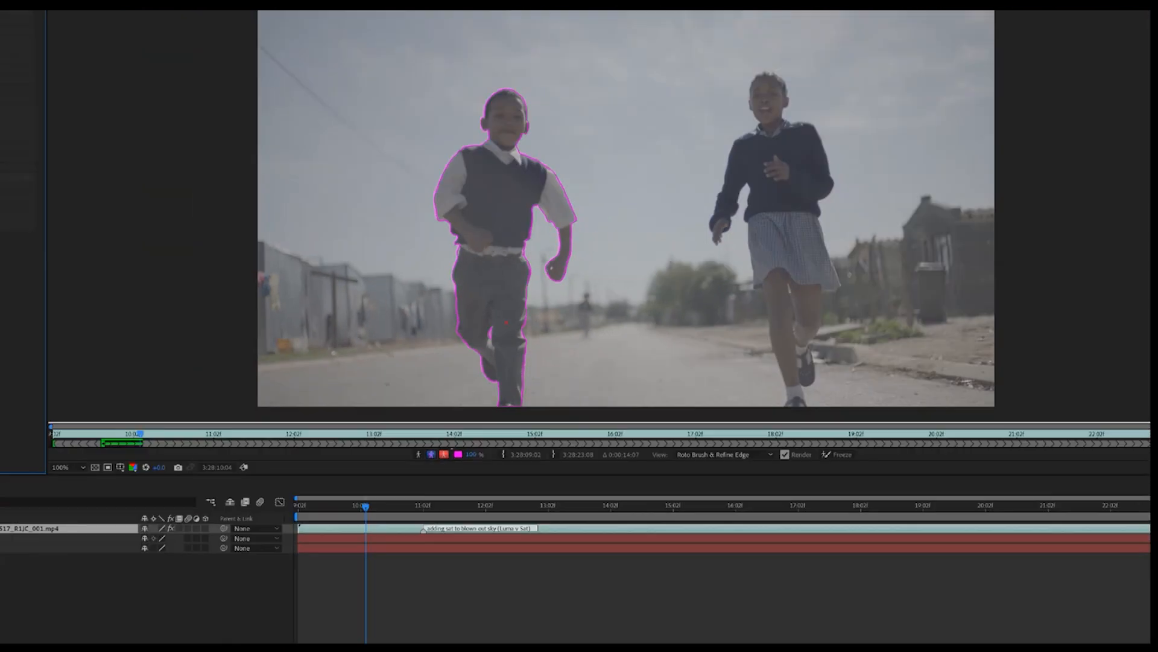
key("Page_Down")
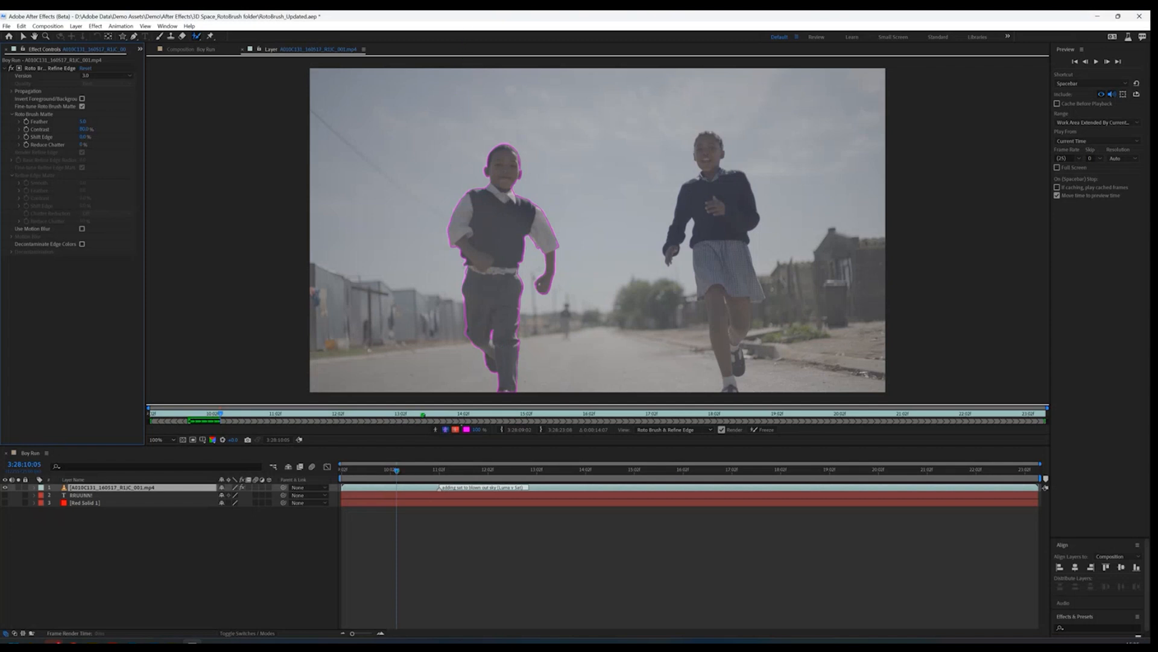
key("Page_Down")
key("Page_Down")
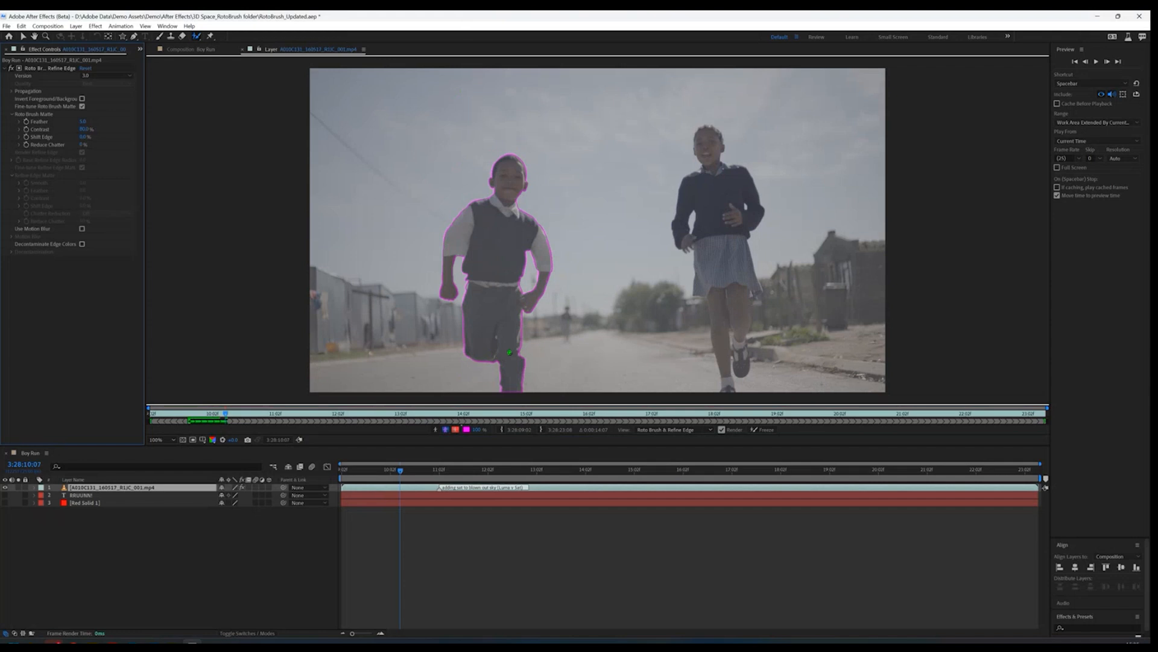
key("Page_Down")
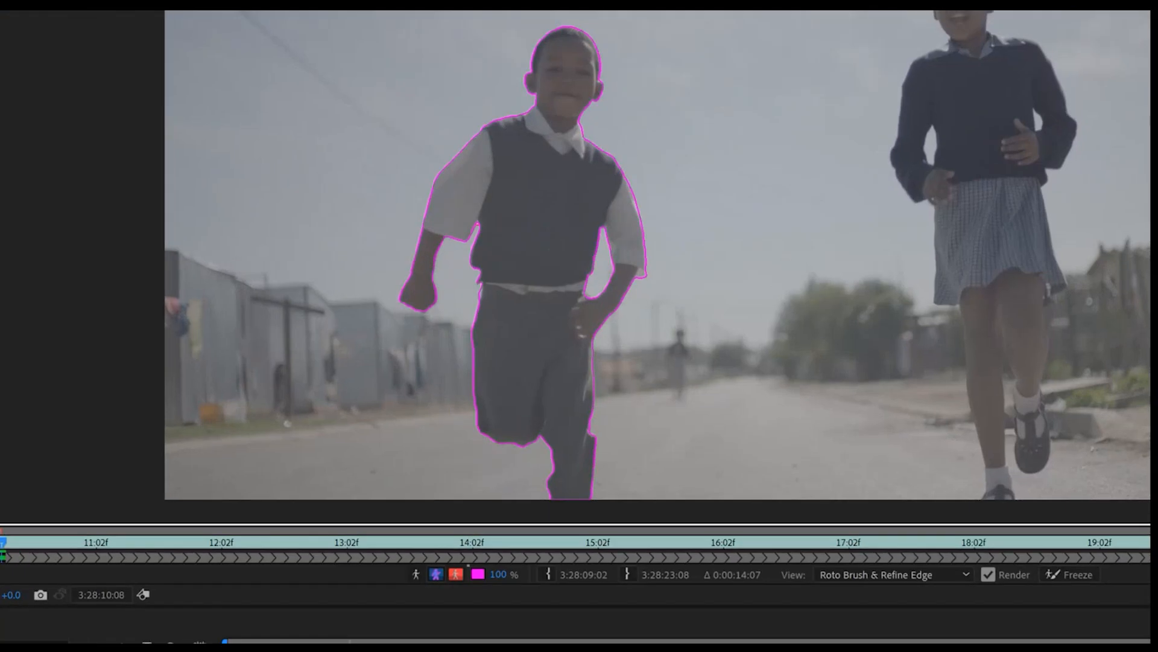
Step: Examine the Roto Brush edges in the gaps between the boy's arms and torso
mouse_move(459, 221)
left_mouse_down()
mouse_move(451, 310)
mouse_move(505, 235)
mouse_move(459, 214)
left_mouse_up()
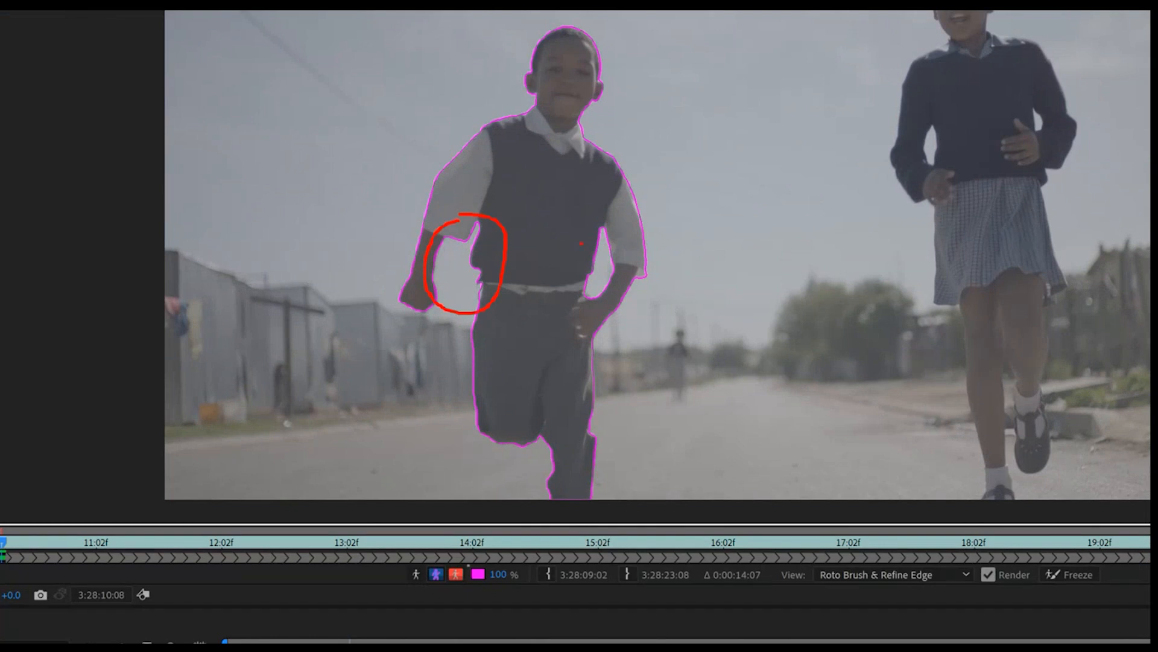
mouse_move(624, 277)
left_mouse_down()
mouse_move(628, 219)
mouse_move(603, 213)
left_mouse_up()
mouse_move(598, 268)
left_mouse_down()
mouse_move(614, 269)
mouse_move(588, 296)
mouse_move(610, 239)
mouse_move(602, 277)
left_mouse_up()
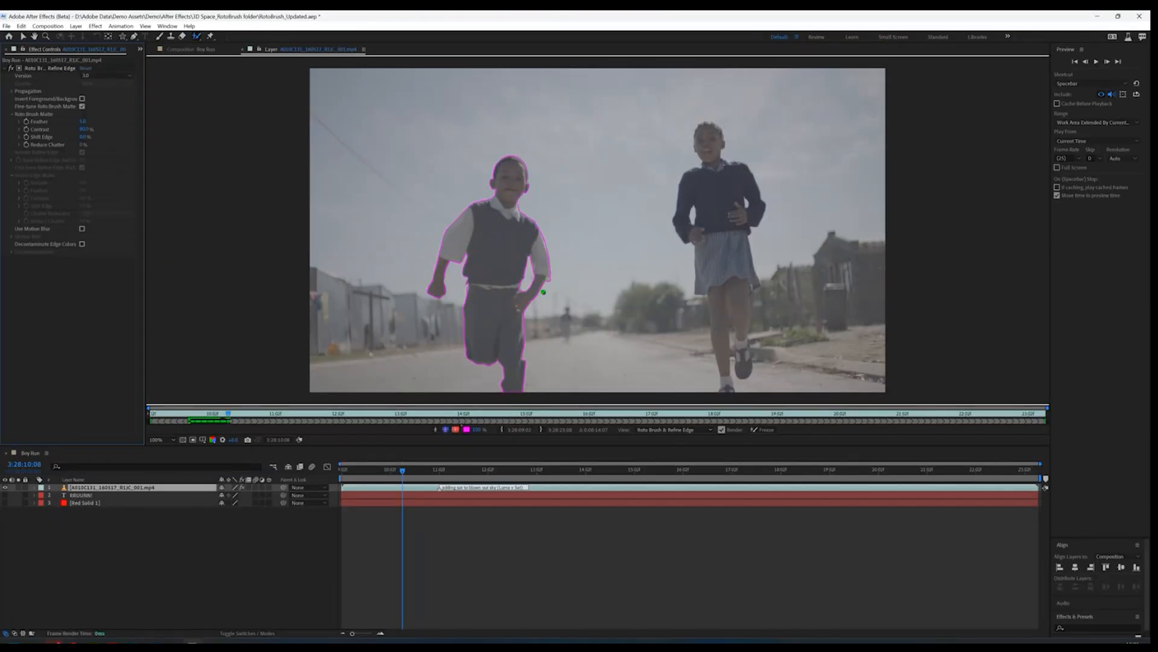
Step: Continue propagating the boy's selection frame by frame to 3:28:10:13 and inspect the gap between his legs
key("Page_Down")
key("Page_Down")
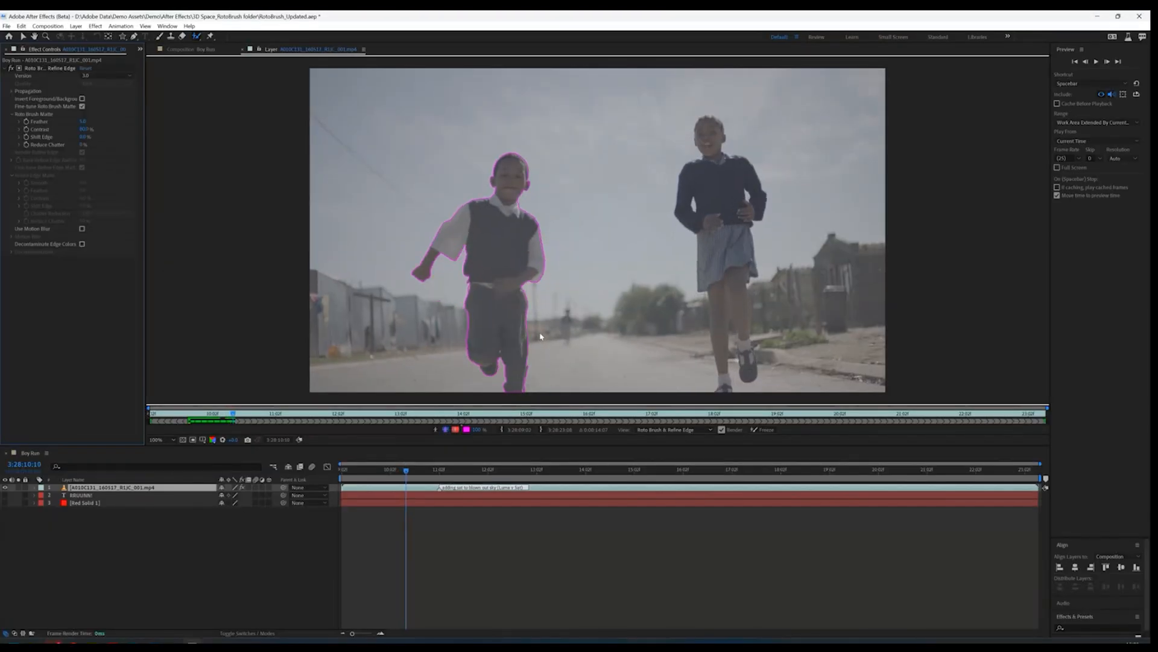
key("Page_Down")
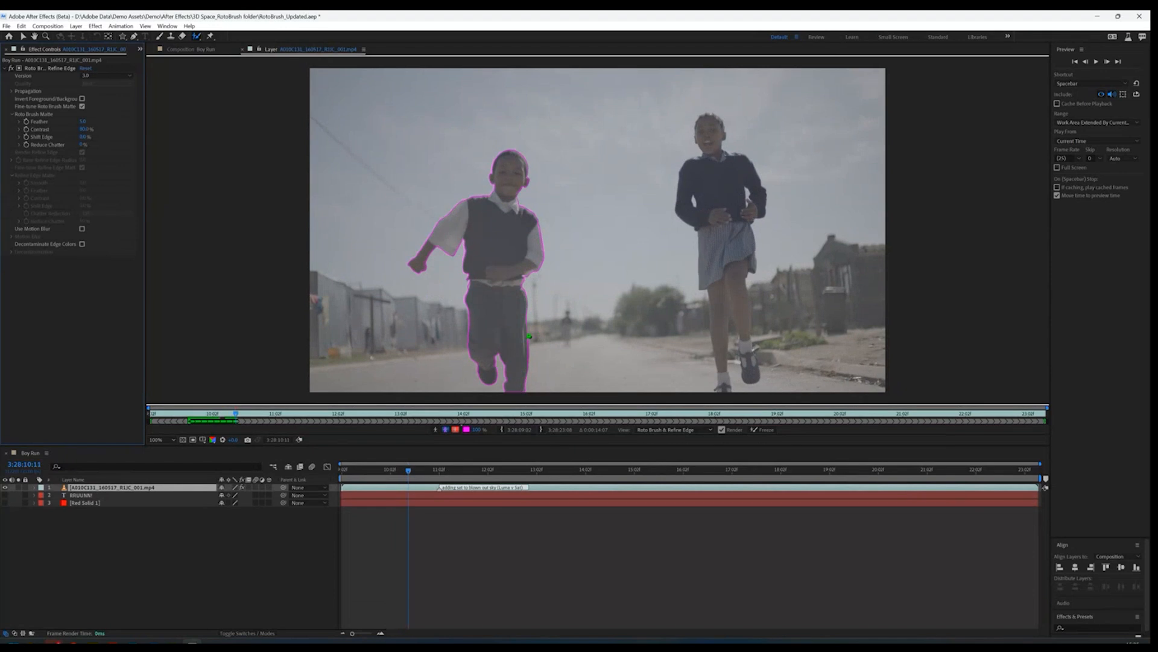
key("Page_Down")
key("Page_Down")
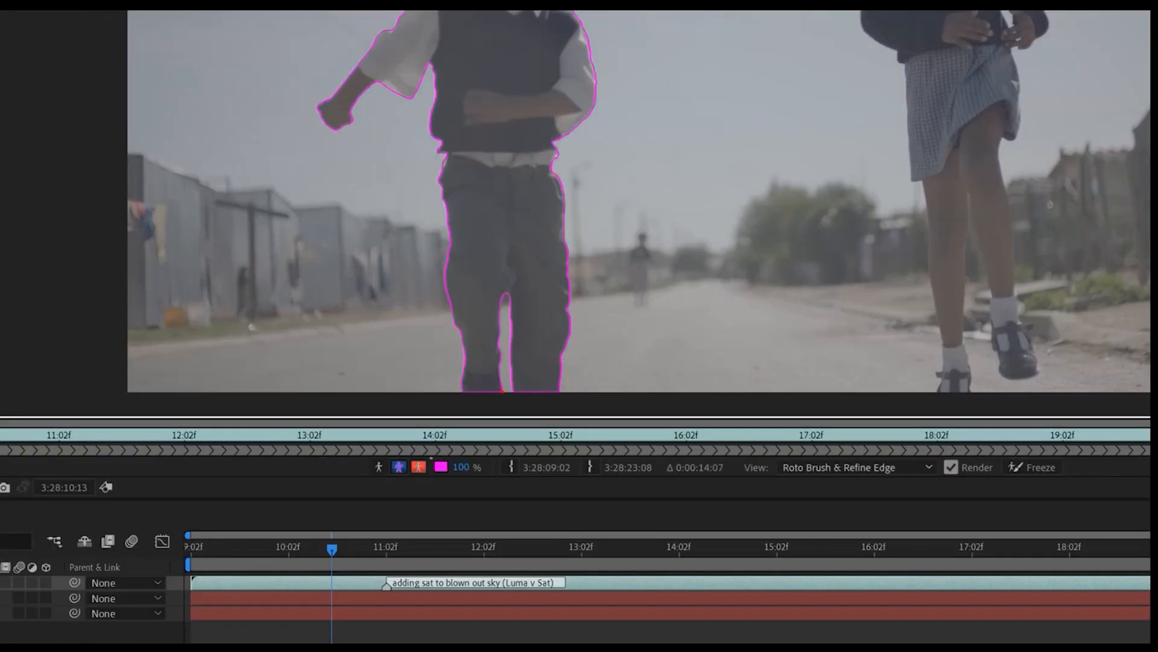
left_click_drag(504, 398, 507, 309)
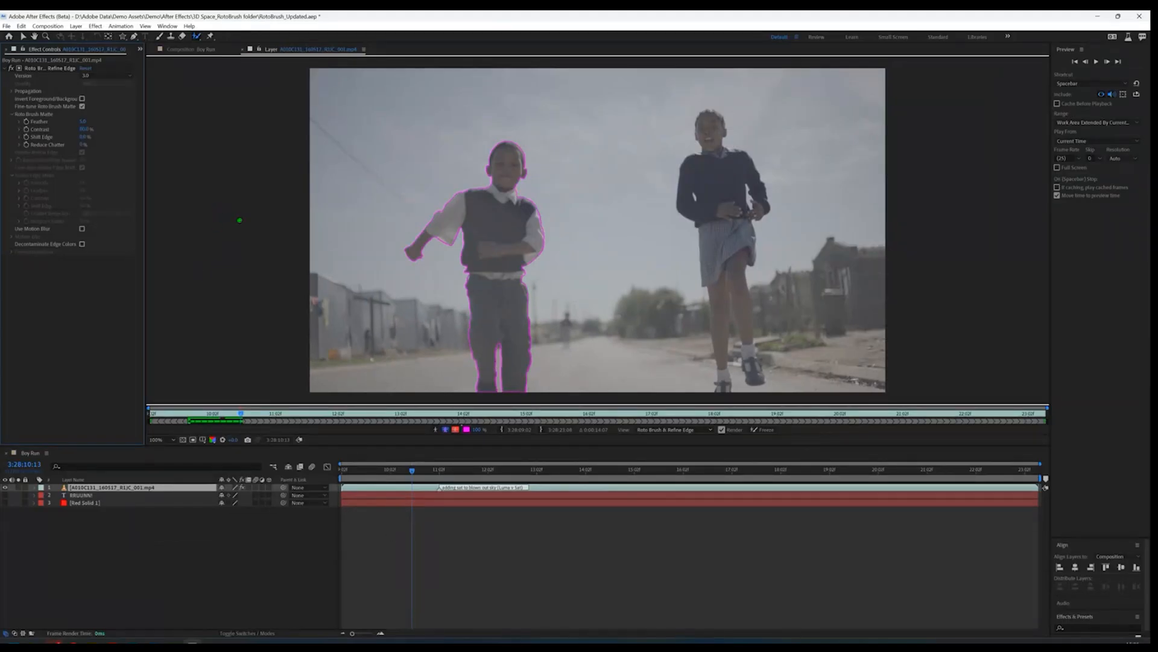
Step: Show the cut-out boy over the transparency grid in the Boy Run composition and go back to 3:28:10:01
left_click(188, 50)
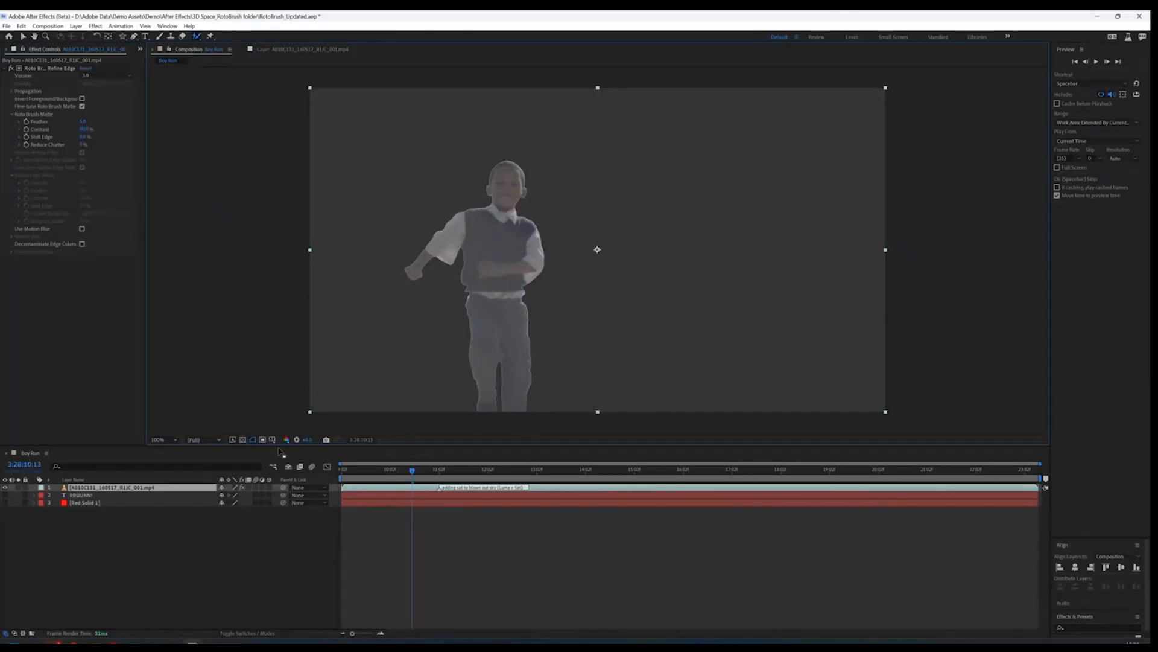
left_click(242, 440)
left_click(412, 470)
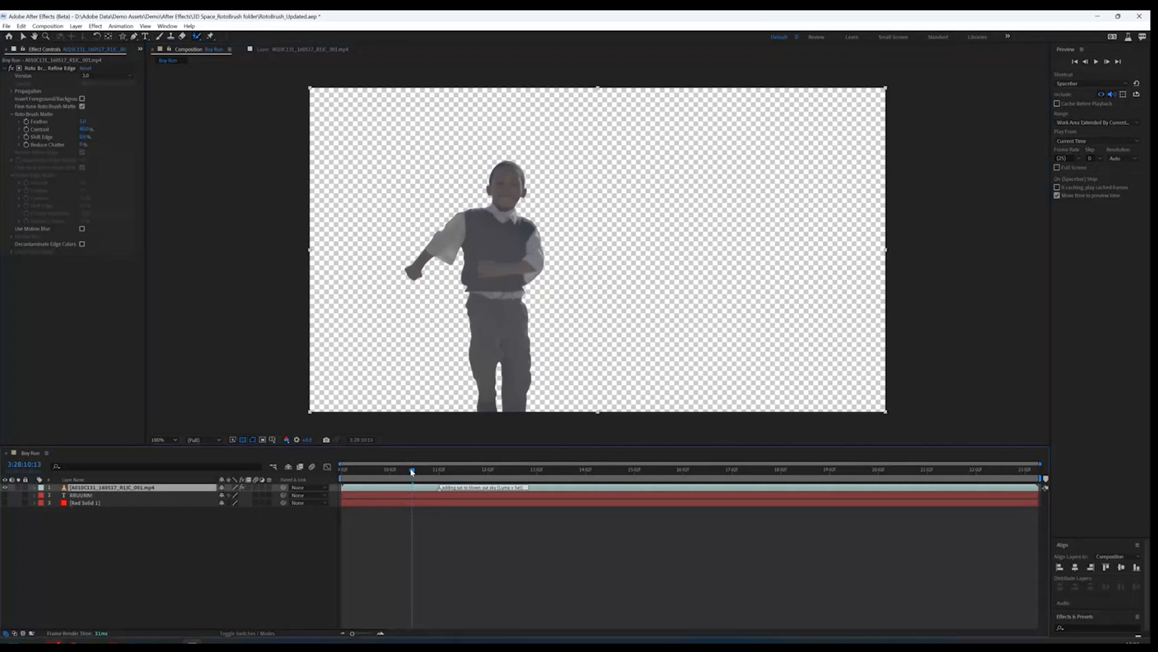
left_click_drag(412, 471, 388, 497)
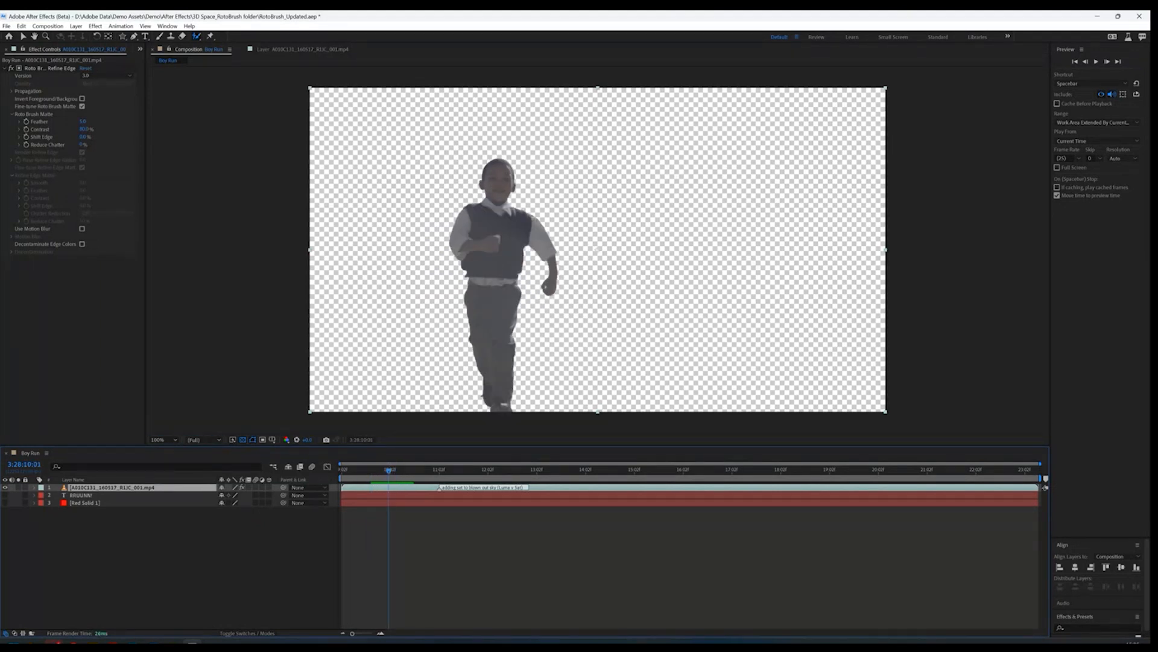
Step: Activate the Selection tool, deselect the clip layer, and go to 3:28:10:19 in the Boy Run composition
key("alt+Tab")
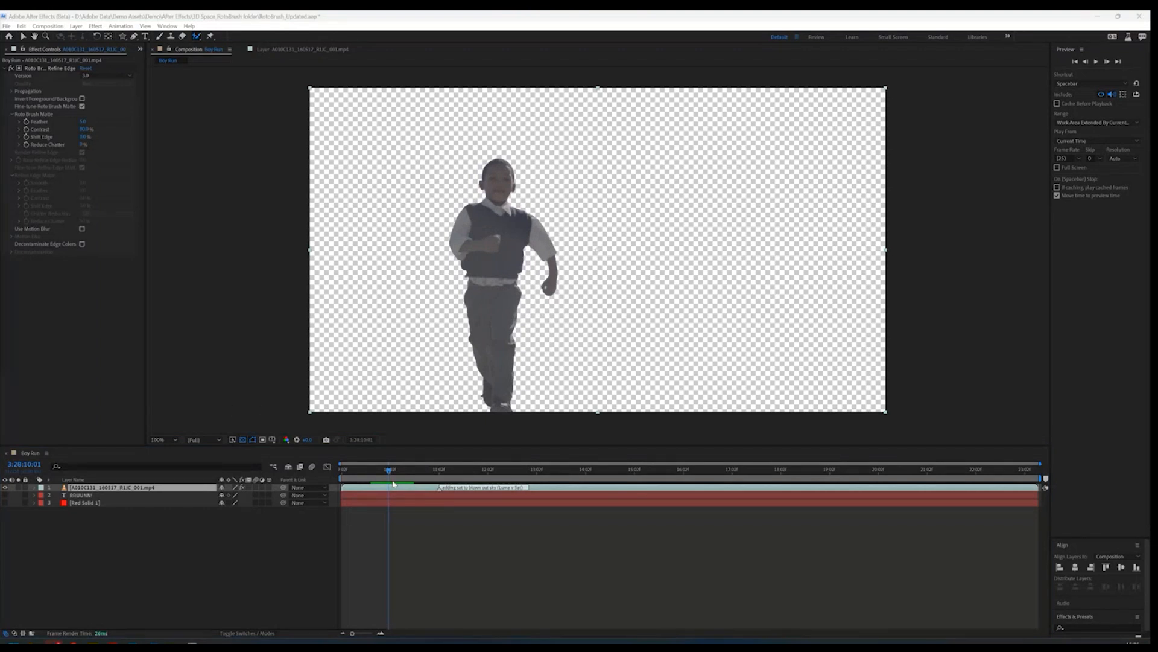
mouse_move(388, 471)
left_mouse_down()
mouse_move(374, 473)
mouse_move(397, 474)
left_mouse_up()
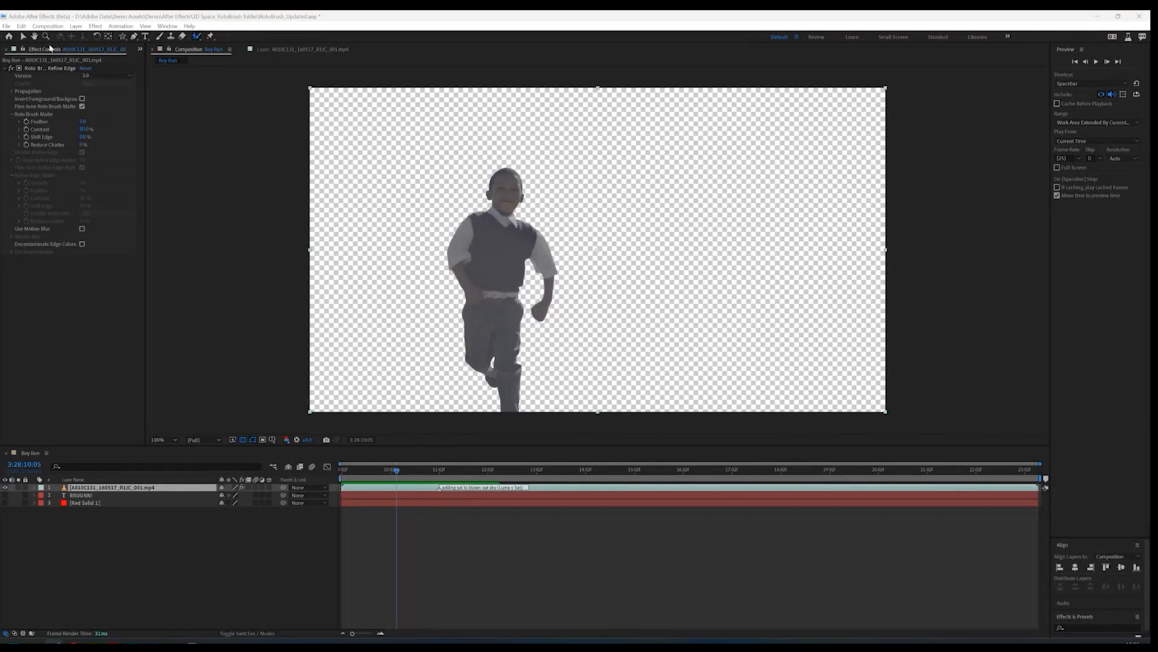
left_click(24, 37)
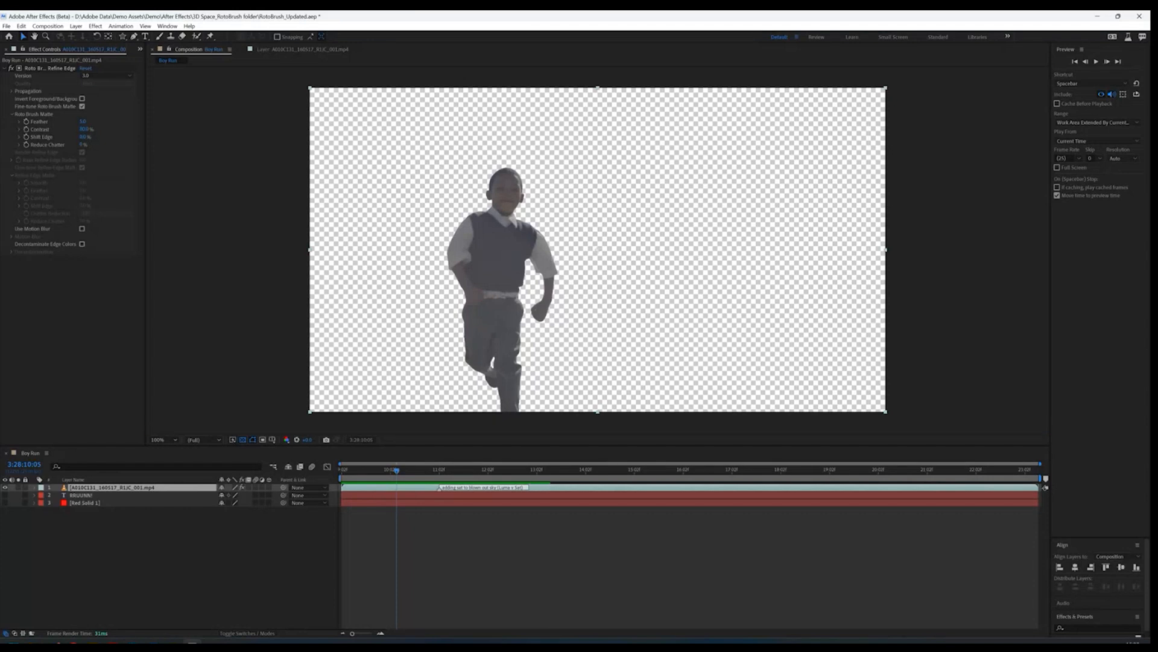
left_click(194, 529)
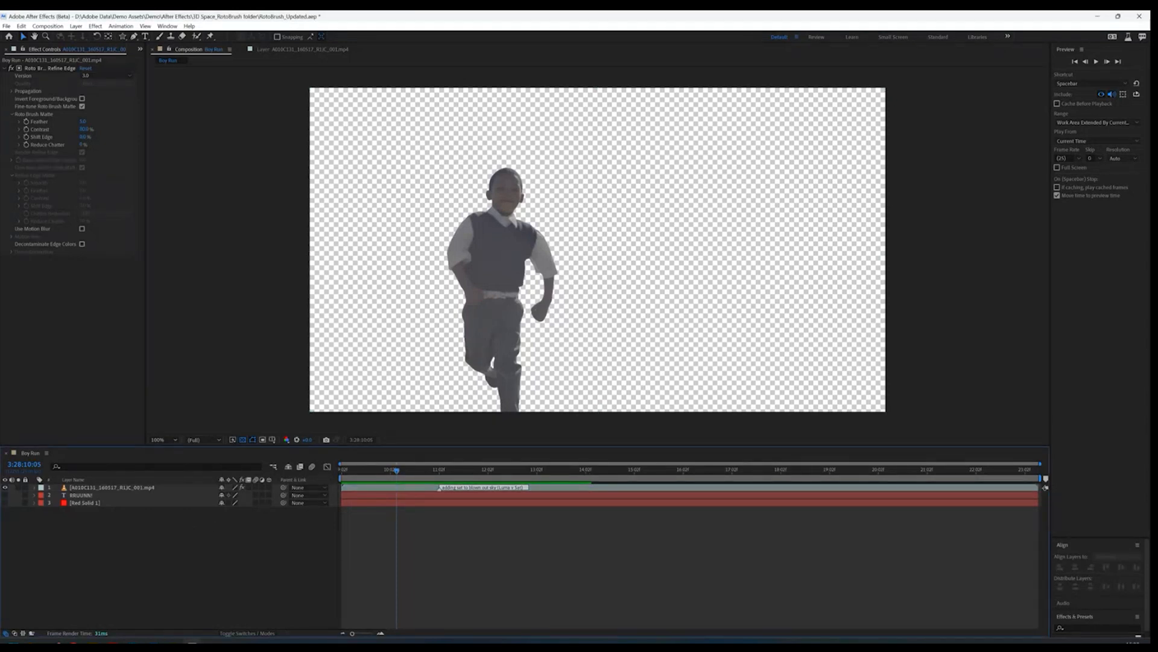
left_click(425, 477)
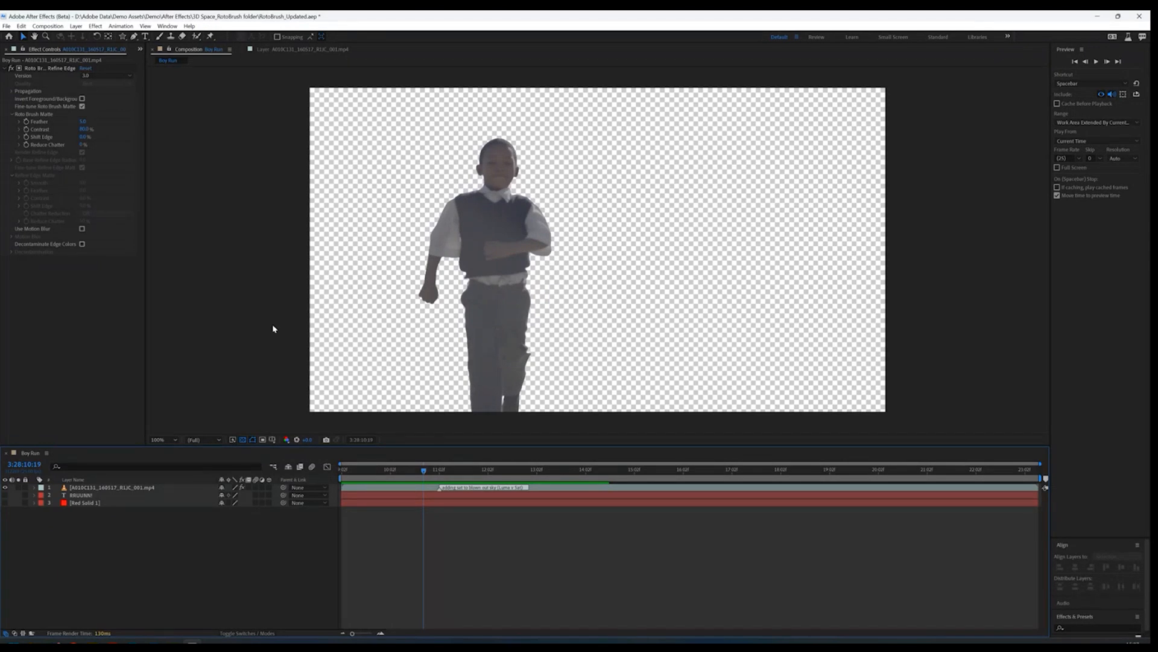
Step: Switch to Creative Cloud Desktop and browse the installed and available Beta apps
key("alt+Tab")
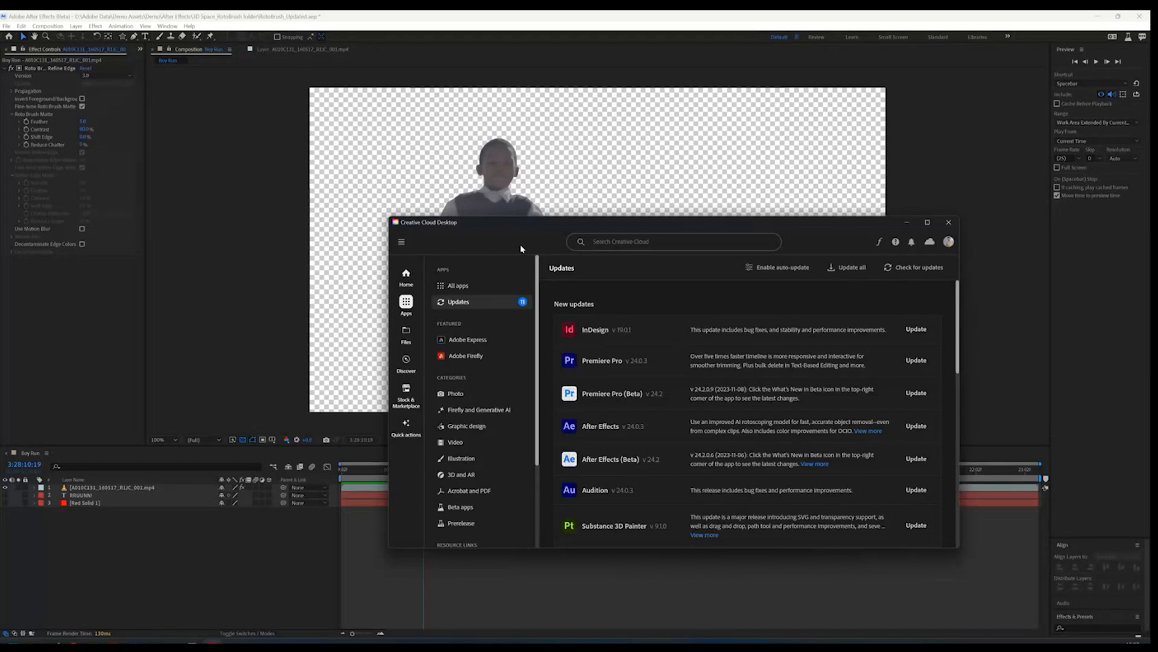
left_click_drag(539, 225, 342, 133)
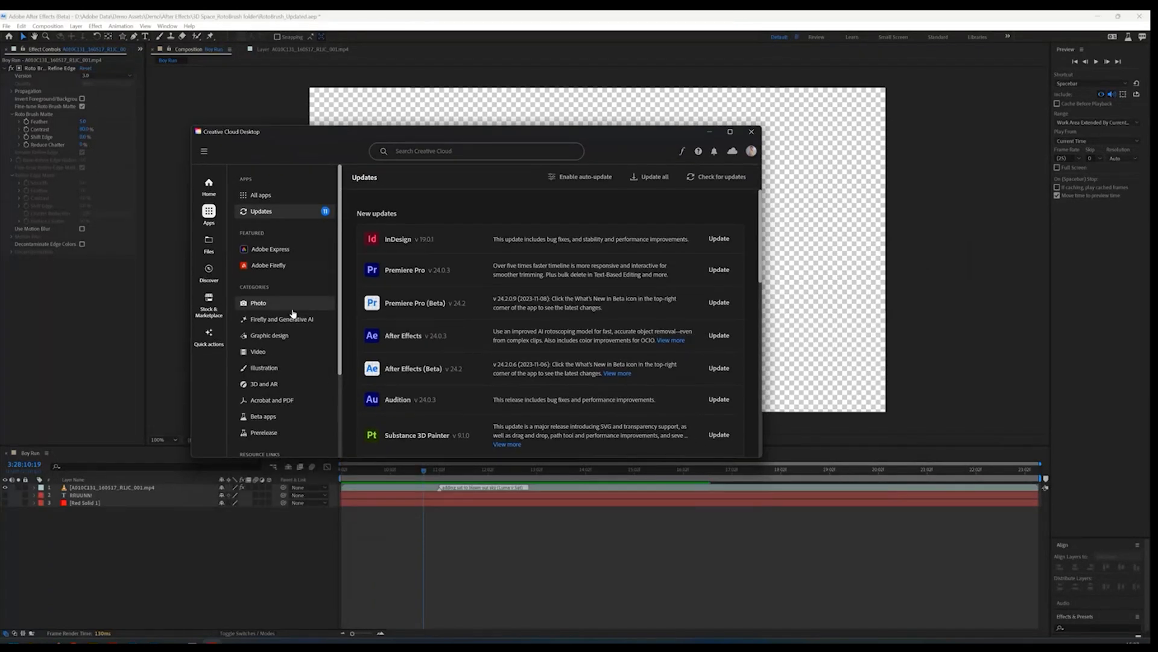
scroll(287, 333, "down", 3)
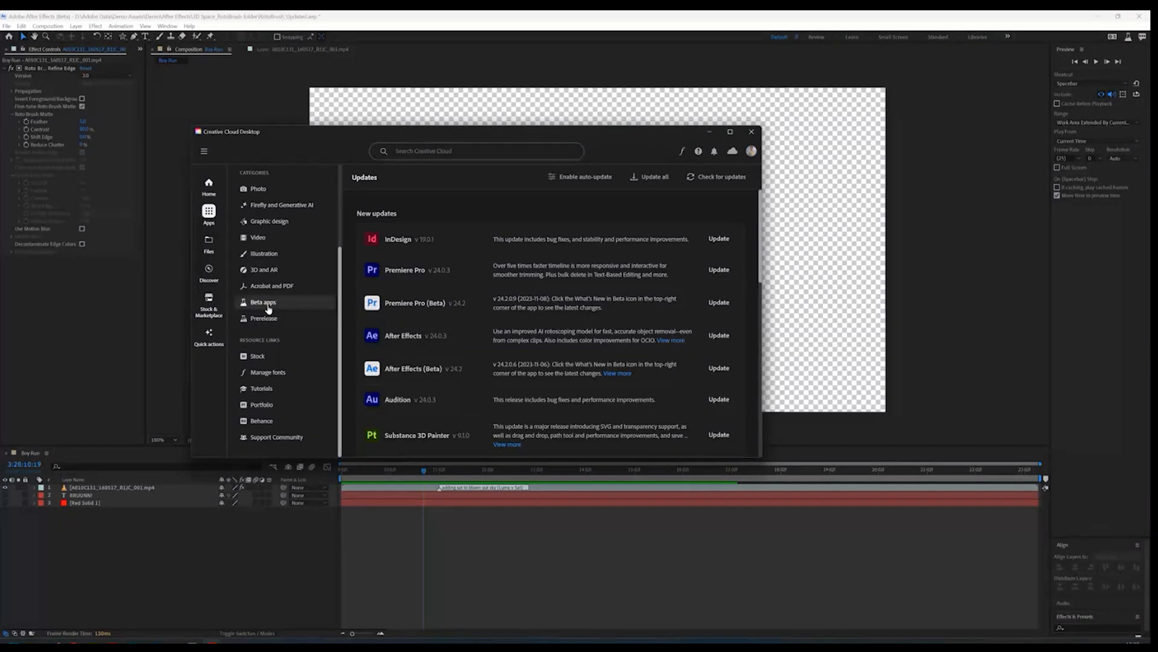
left_click(269, 309)
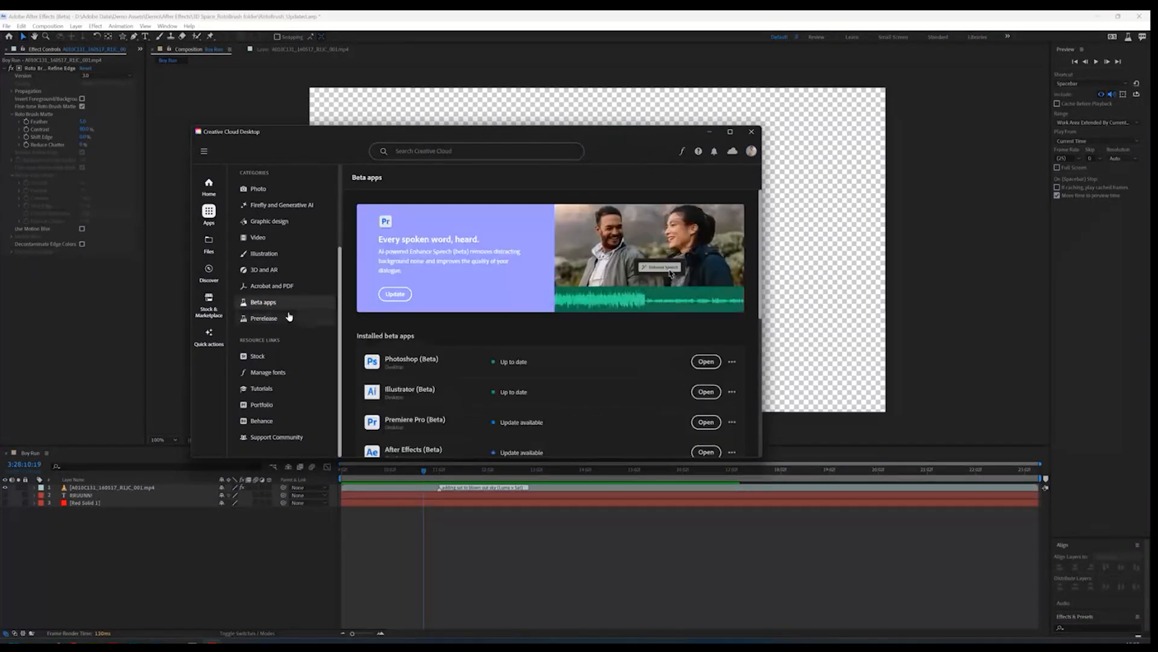
scroll(465, 365, "down", 3)
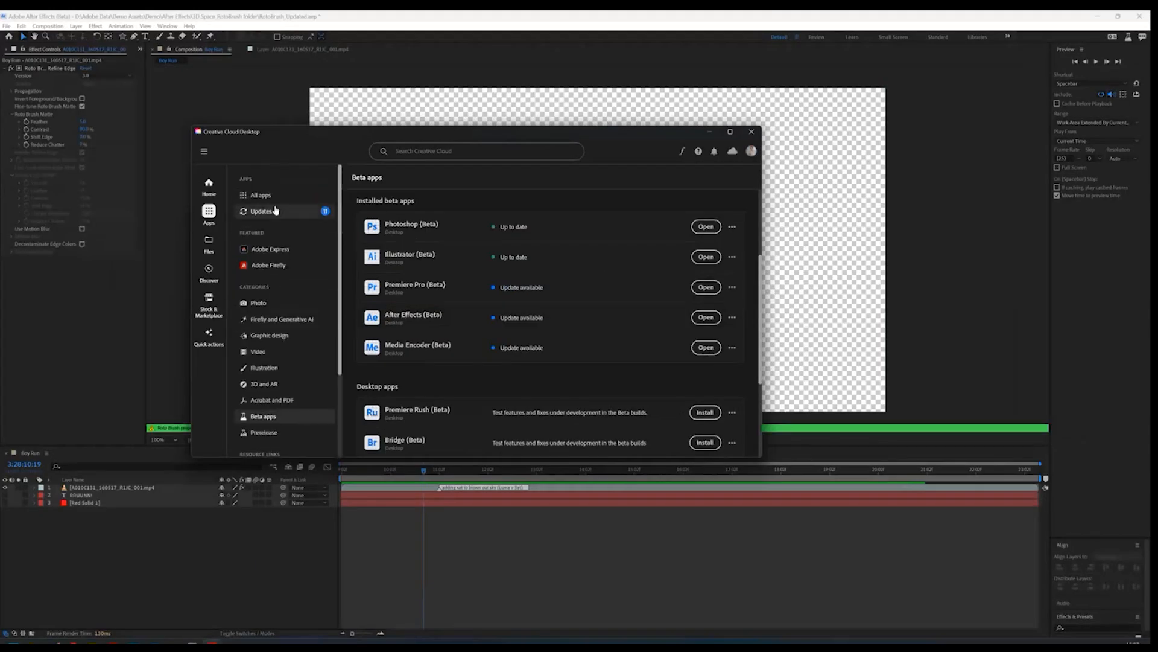
Step: Look through all desktop apps and the new updates, and close the Creative Cloud Desktop window
scroll(458, 361, "down", 3)
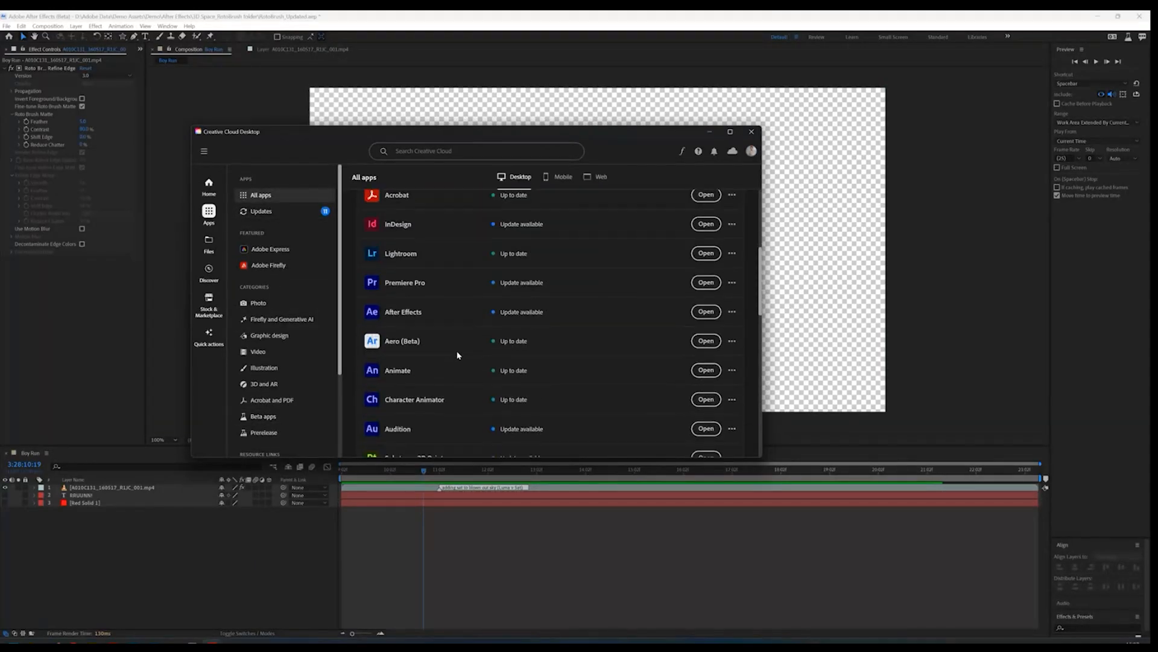
scroll(436, 356, "down", 2)
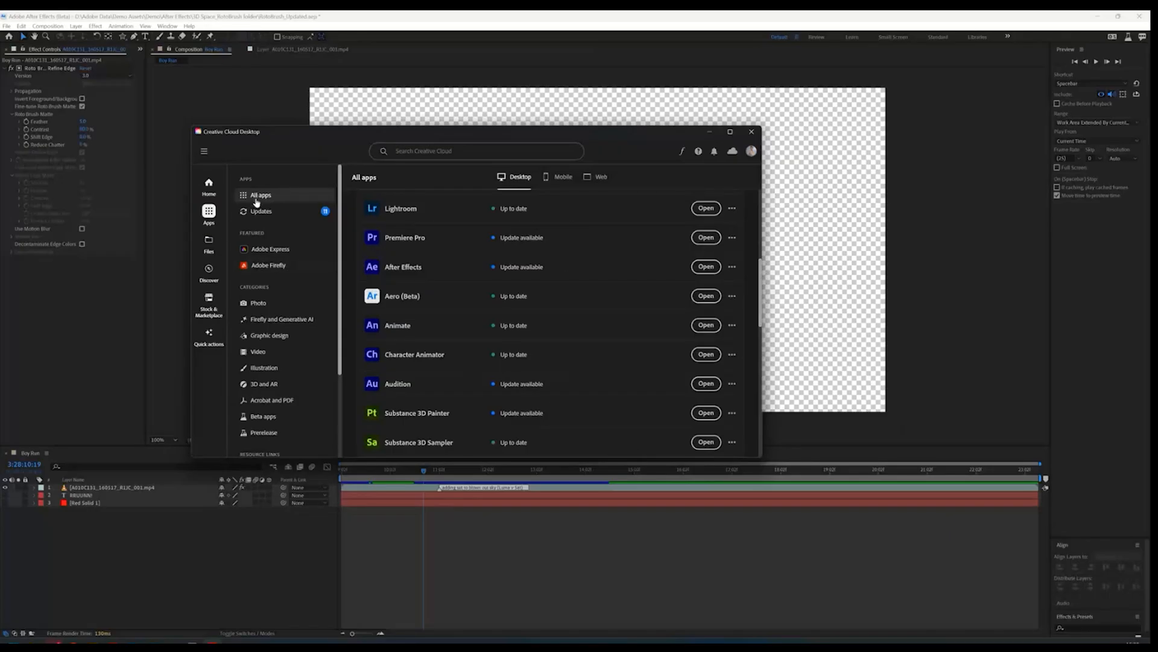
left_click(261, 211)
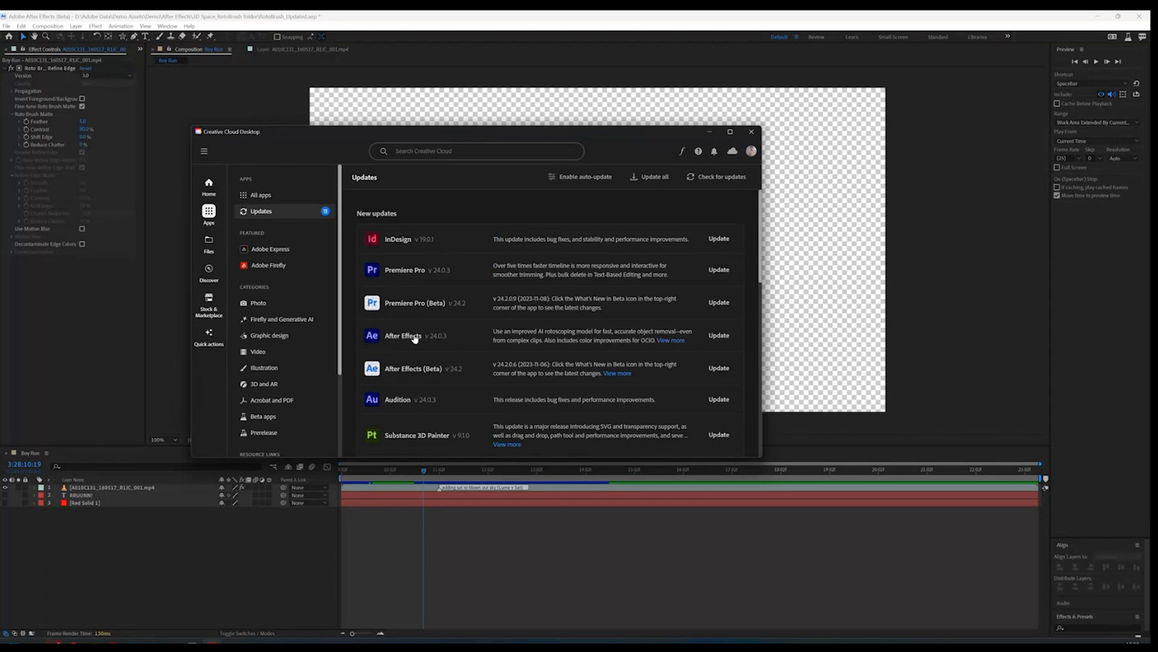
scroll(415, 340, "down", 2)
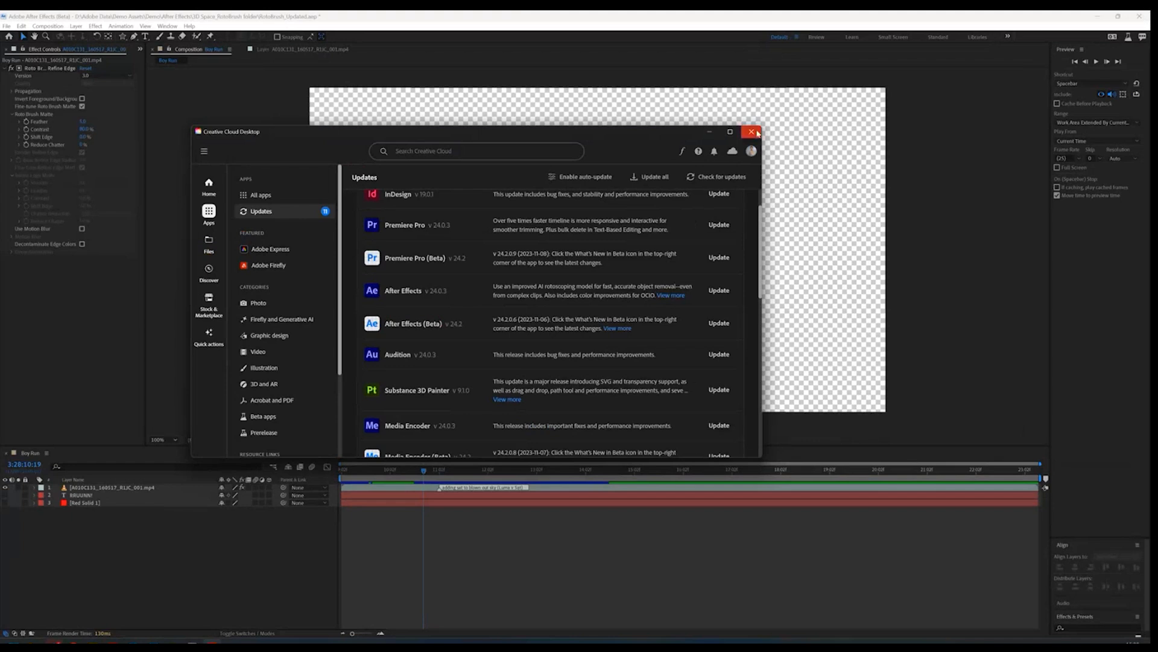
left_click(747, 134)
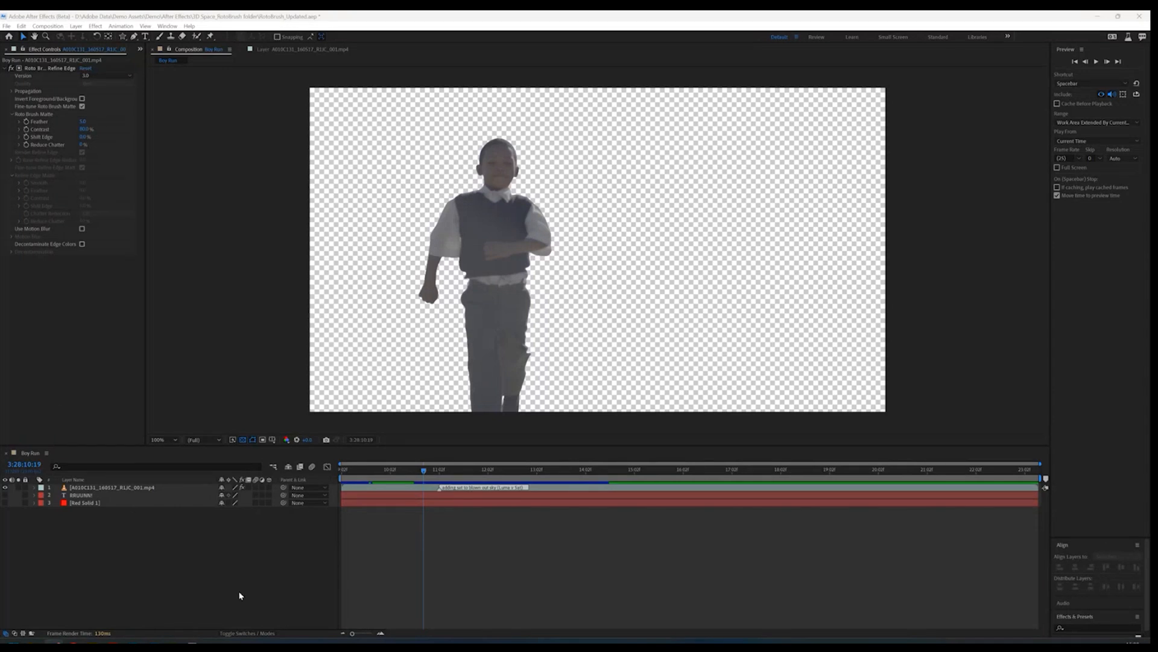
Step: Close the RotoBrush_Updated.aep project without saving and minimize After Effects
left_click(6, 26)
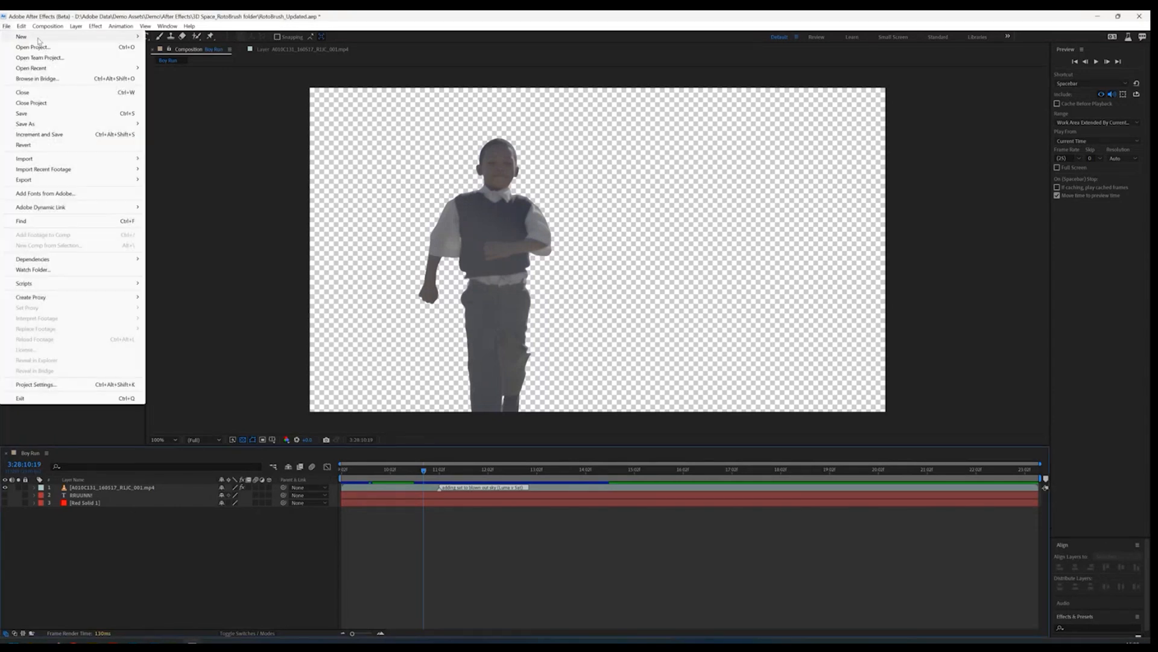
mouse_move(38, 40)
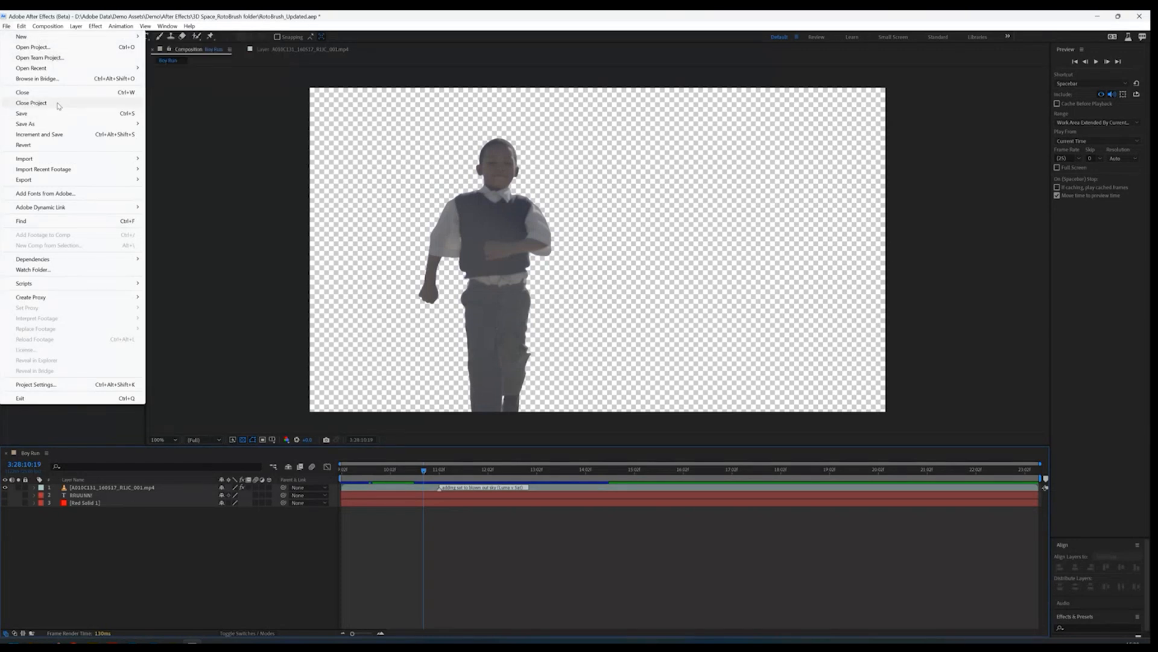
left_click(33, 102)
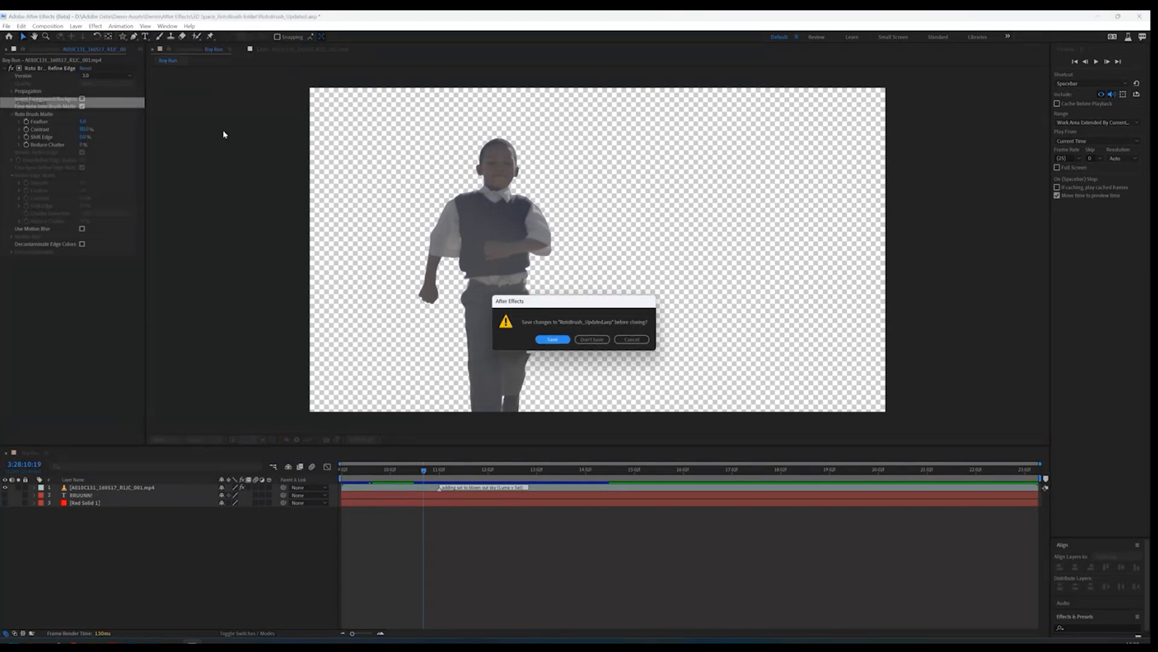
left_click(593, 340)
left_click(1097, 17)
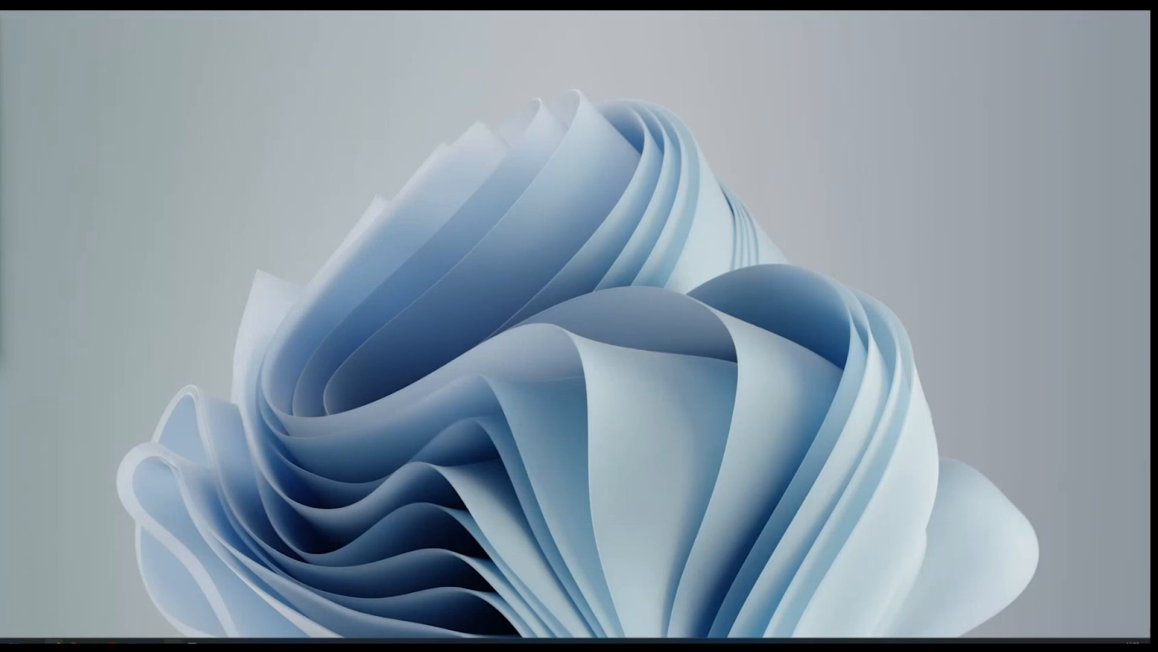
Step: Switch to Substance 3D Stager and bring the Babylotion_bottle model into the empty scene near the grid's centre
left_click(172, 640)
scroll(537, 505, "down", 1)
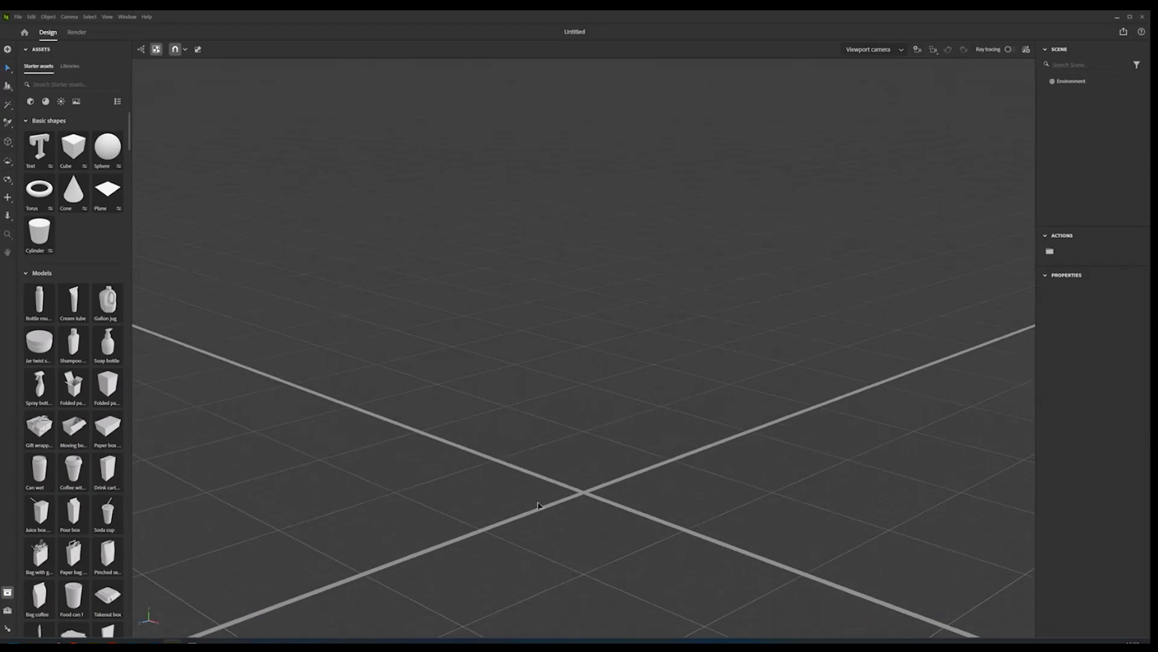
left_click_drag(574, 491, 522, 452)
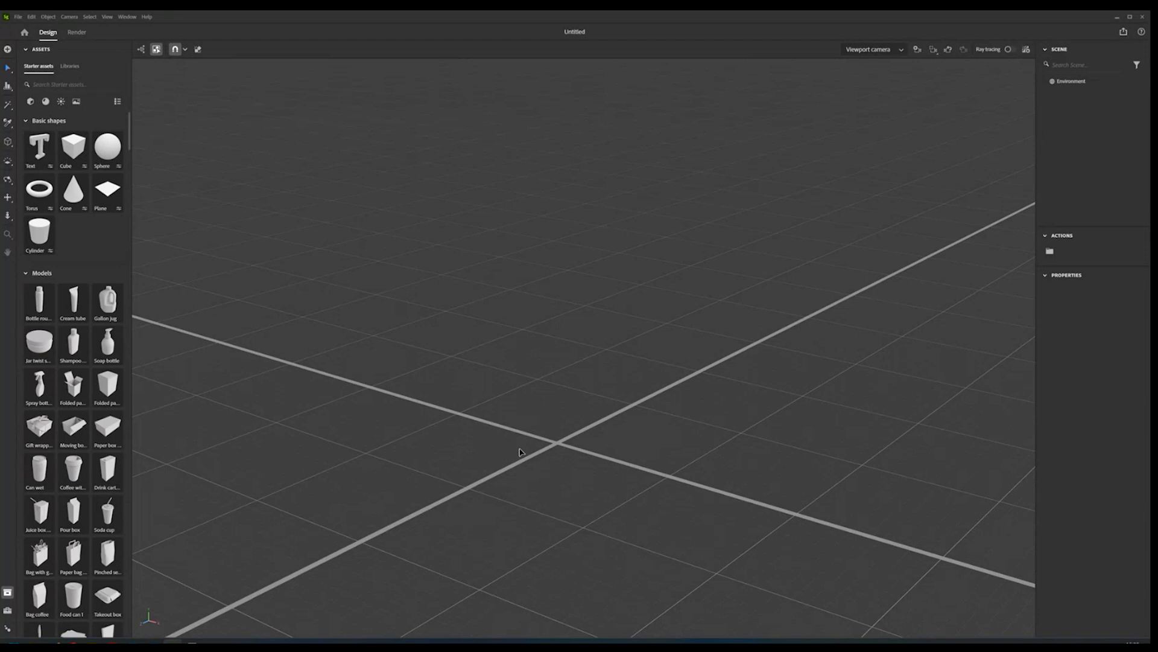
left_click_drag(520, 452, 548, 448)
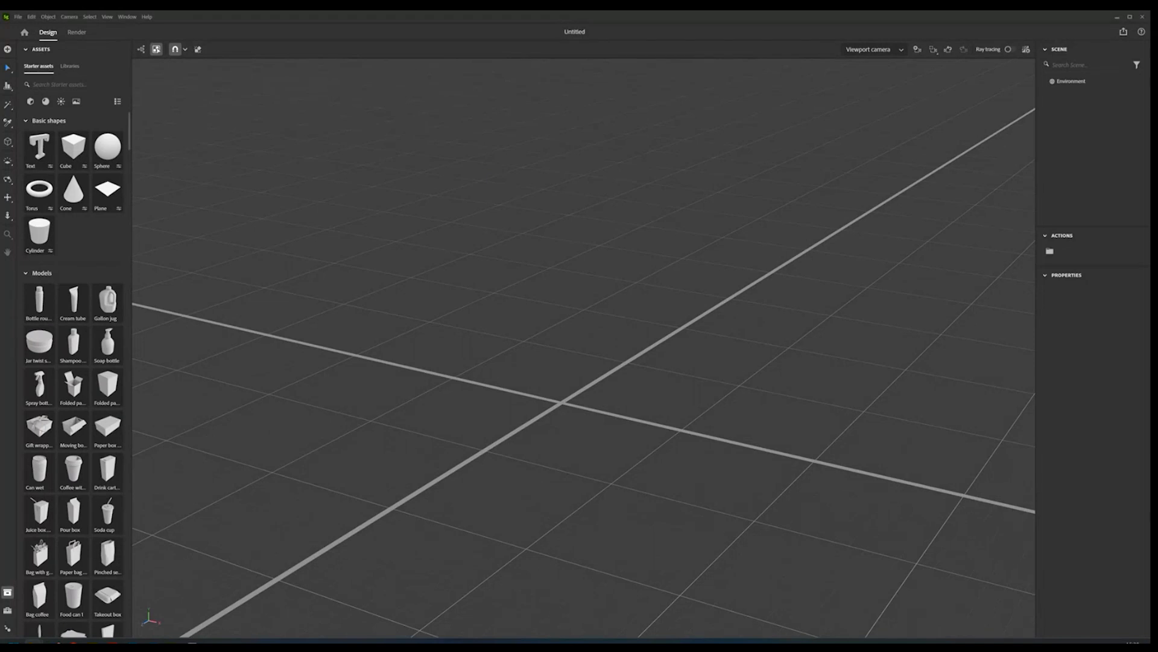
left_click_drag(371, 338, 541, 399)
left_click(672, 354)
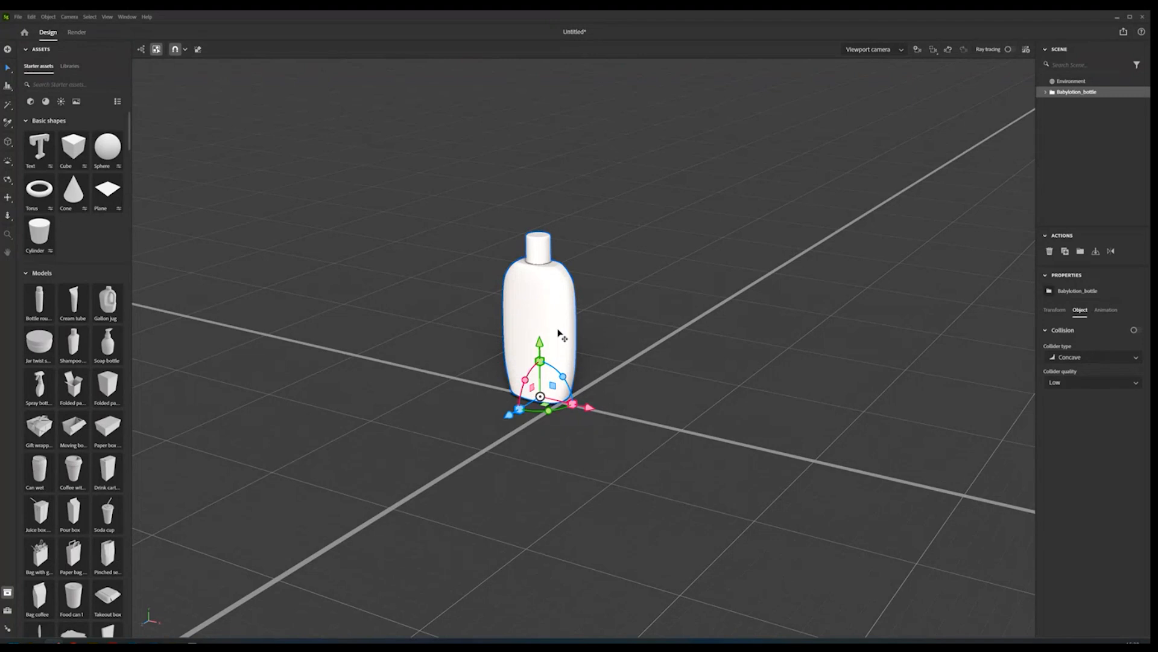
Step: View the command for importing a 3D model and close it without importing anything
left_click(19, 17)
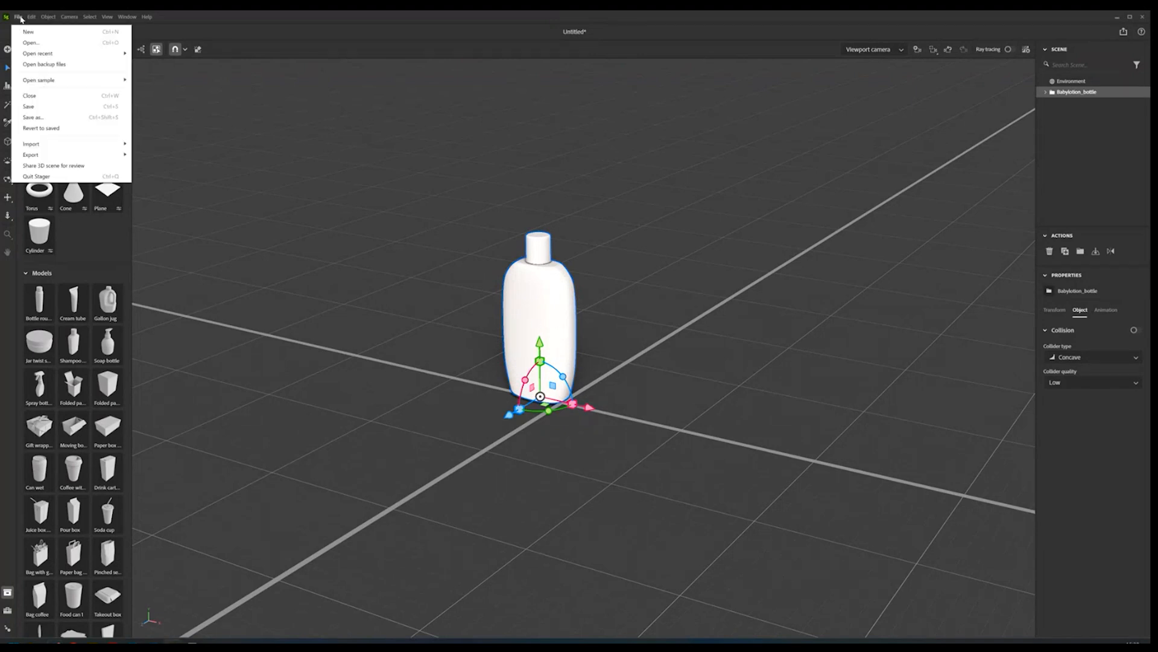
mouse_move(67, 144)
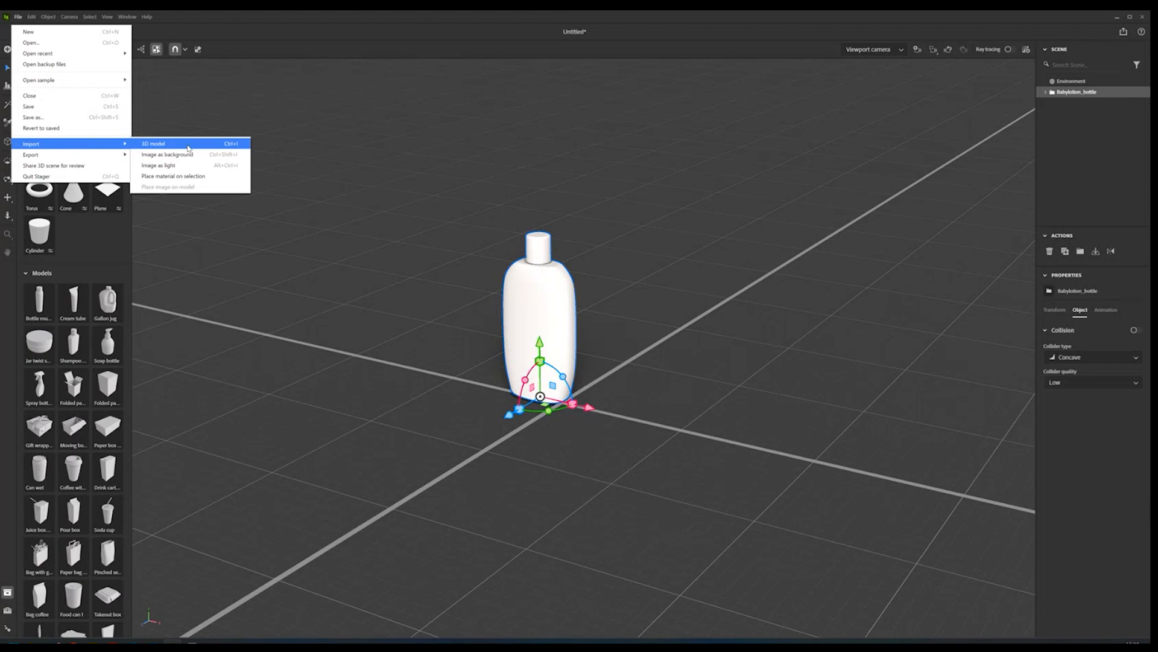
left_click(629, 447)
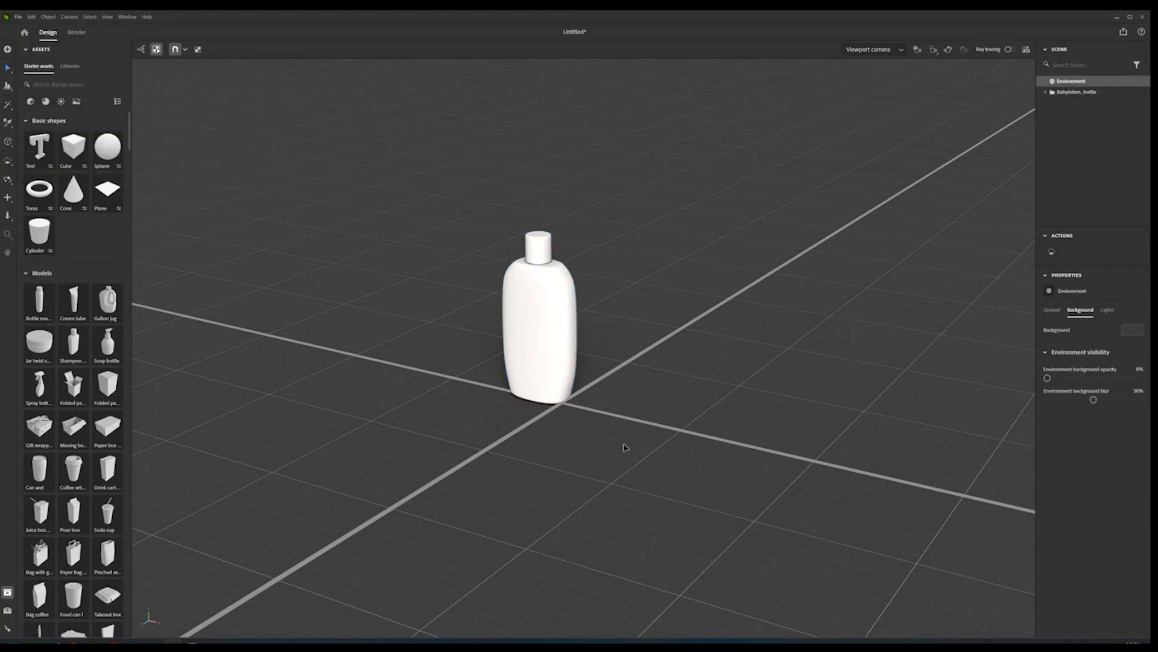
Step: Rotate the Babylotion_bottle model about its vertical axis so its broad side faces the viewport
scroll(585, 401, "up", 3)
left_click_drag(574, 396, 631, 409)
left_click(631, 409)
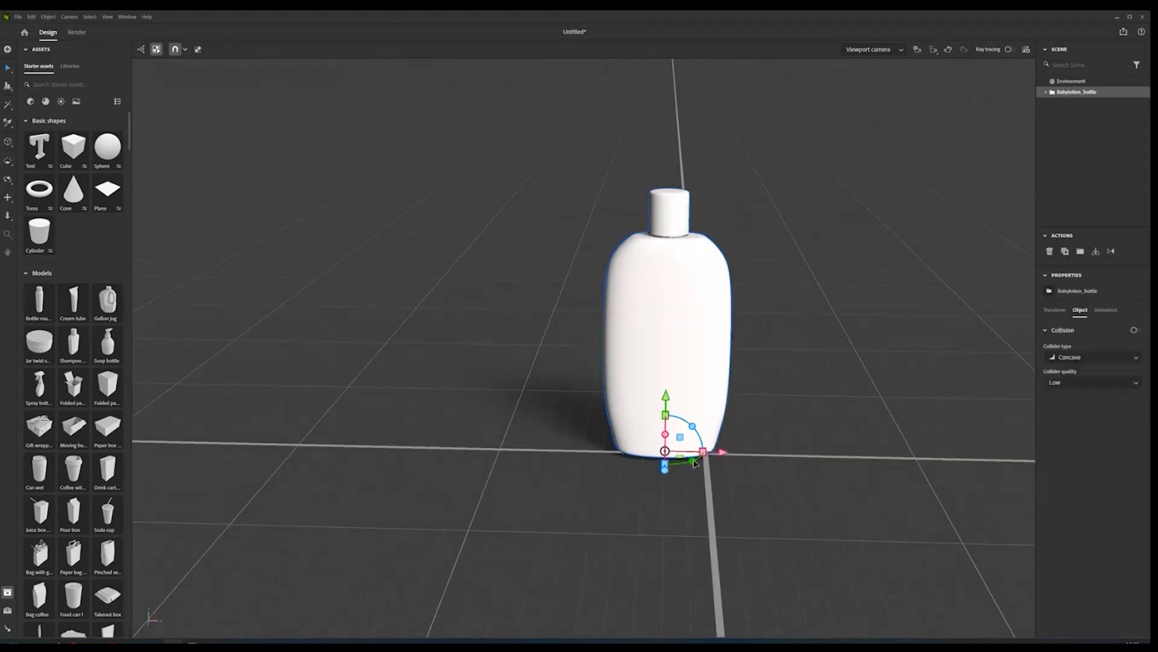
left_click_drag(695, 461, 750, 479)
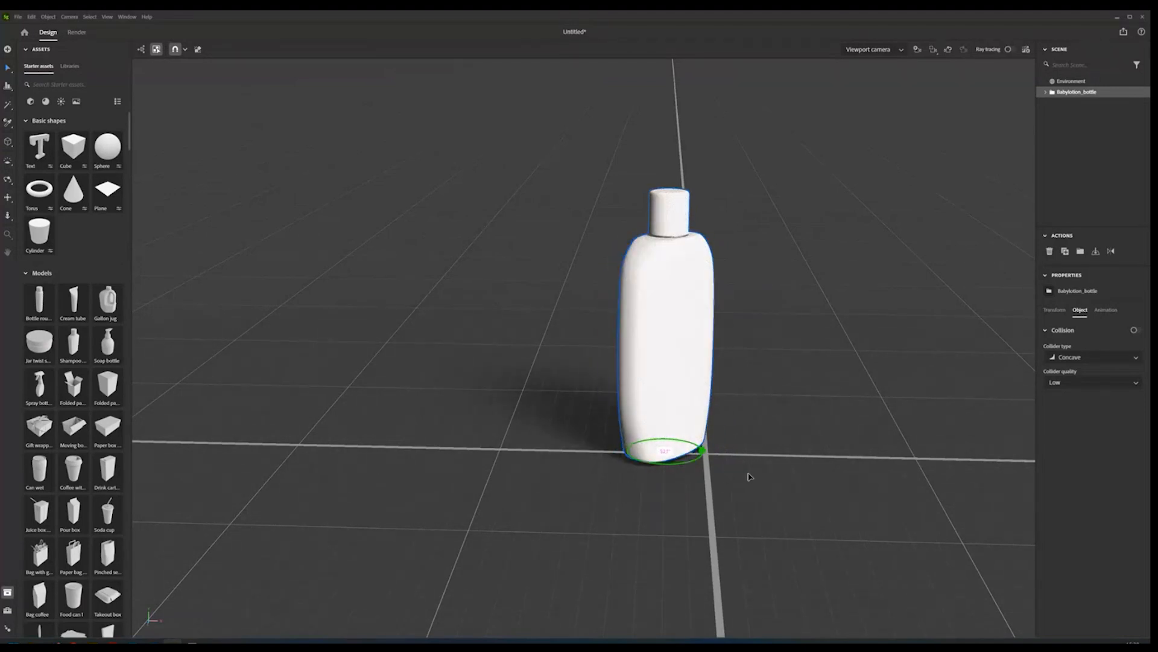
left_click_drag(697, 423, 608, 496)
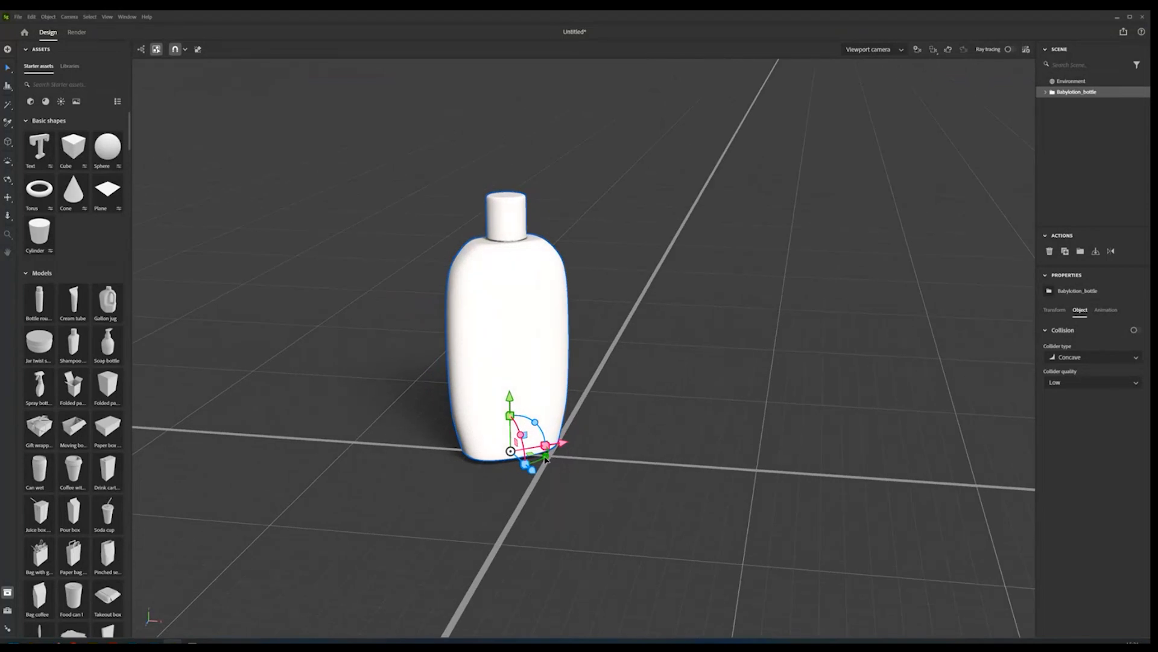
left_click_drag(546, 456, 510, 470)
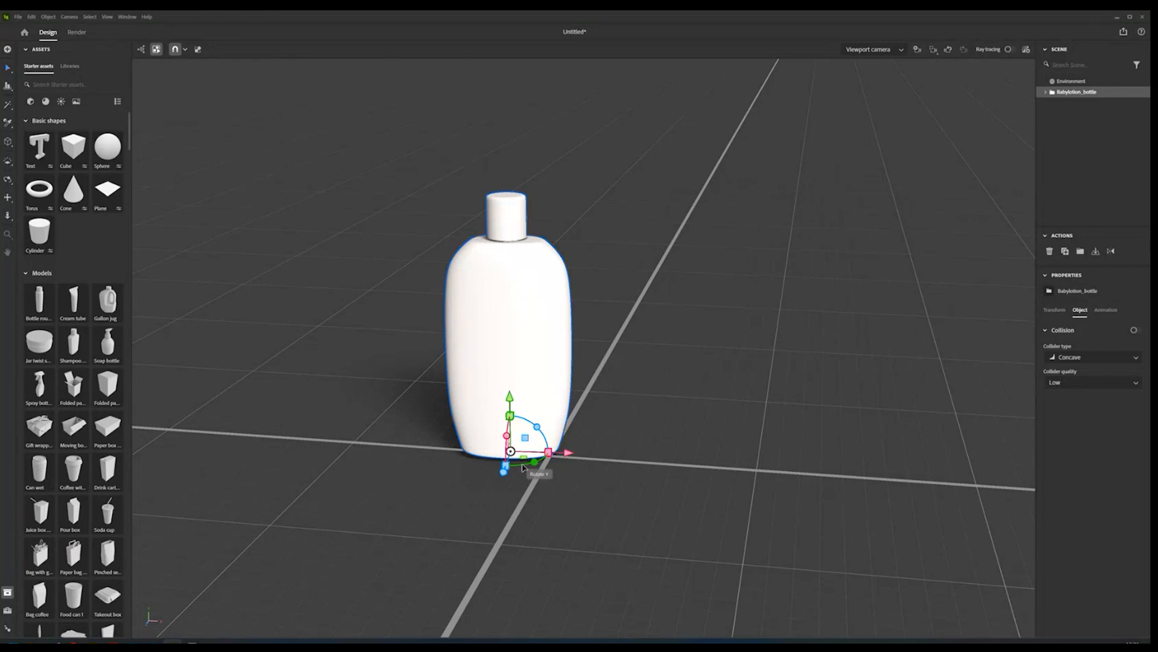
Step: Move the bottle along the X axis onto the crossing of the main grid lines
left_click_drag(522, 467, 610, 460)
left_click(581, 452)
left_click(548, 443)
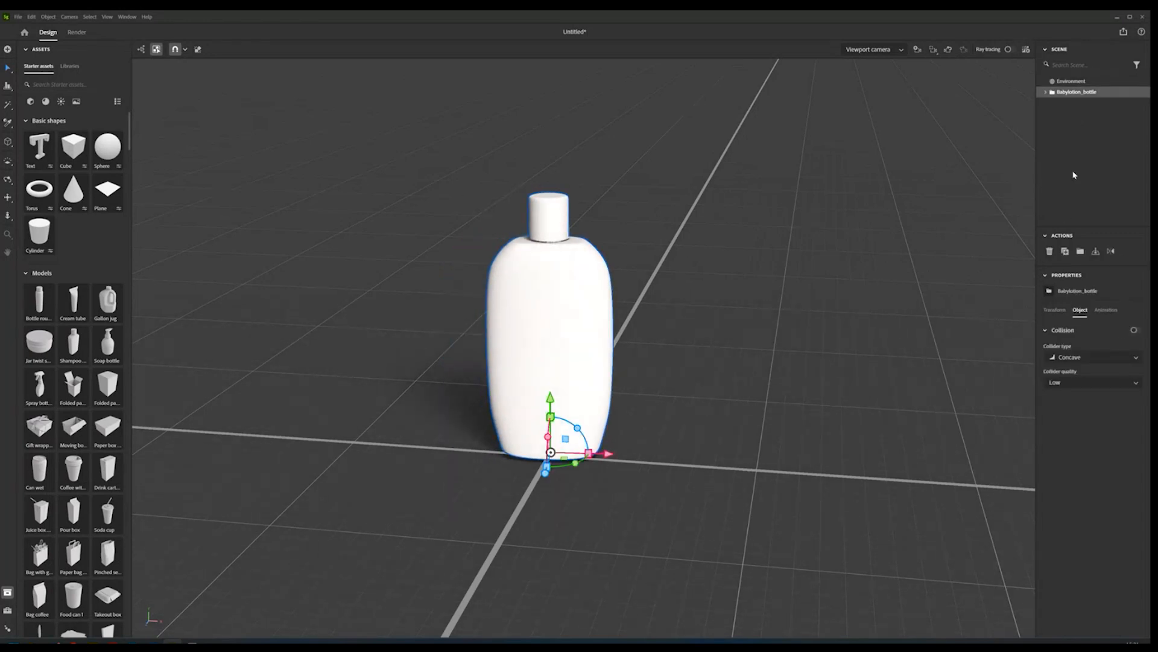
Step: Expand the Babylotion_bottle group, select its lotion_body part, and toggle that part's visibility off and on
left_click(1046, 92)
left_click(1086, 103)
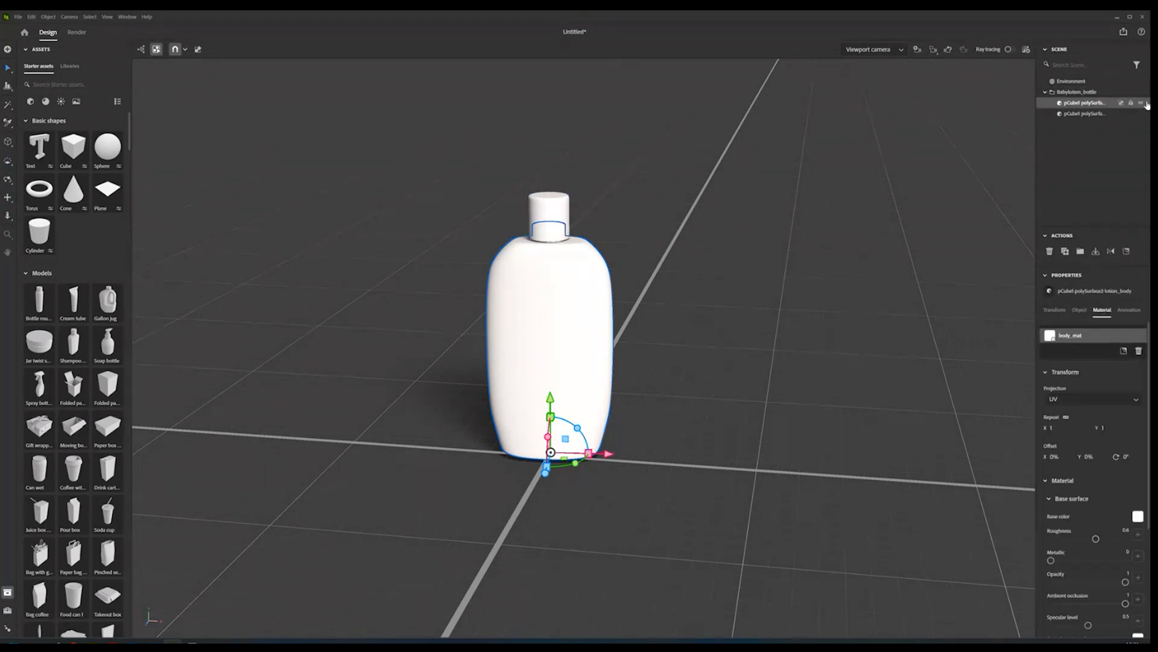
left_click(1140, 102)
left_click(1140, 103)
left_click(1141, 103)
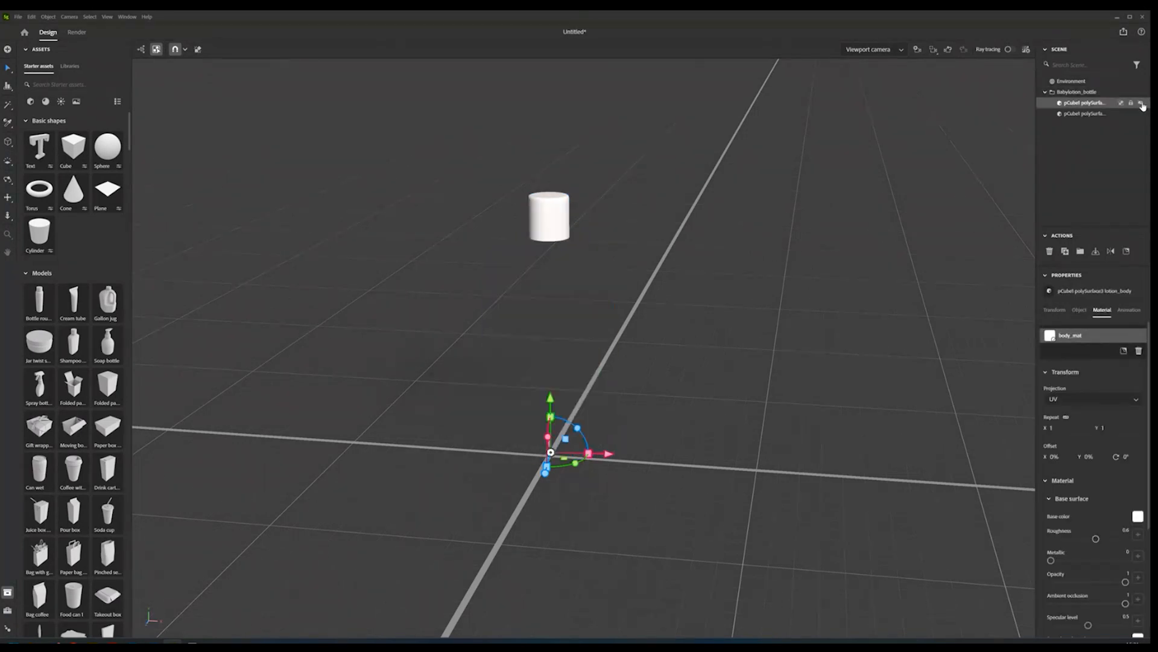
left_click(1140, 103)
Step: Toggle the visibility of the lotion_head part off and on, leaving it shown
left_click(1140, 114)
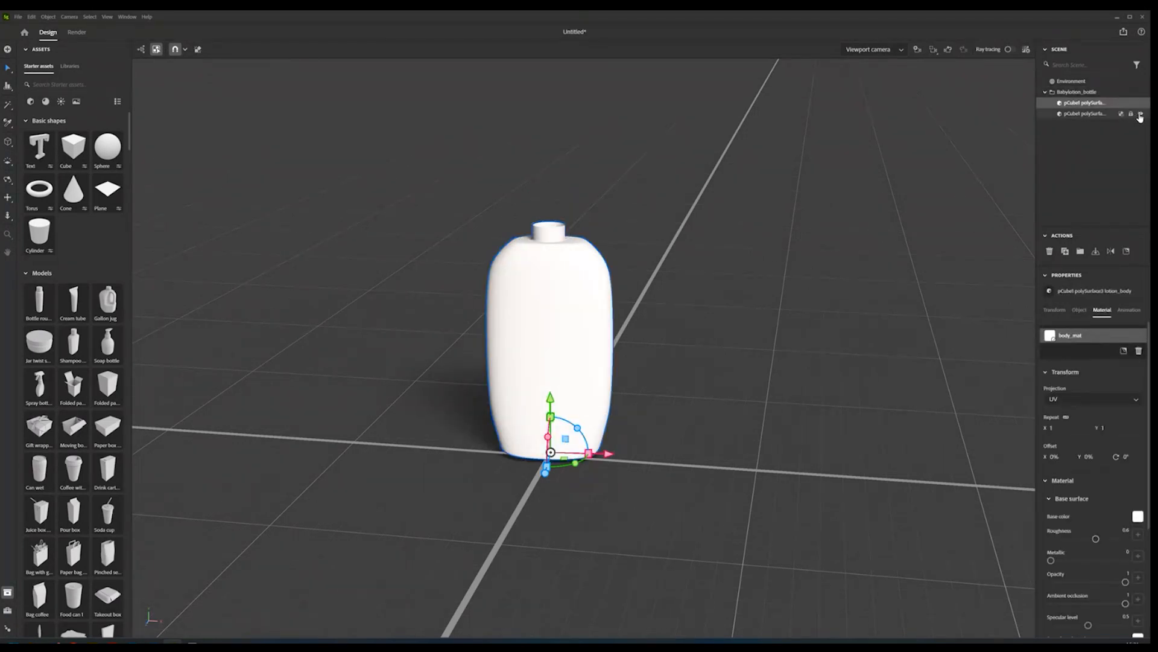
left_click(1140, 114)
left_click(1140, 114)
left_click(1140, 114)
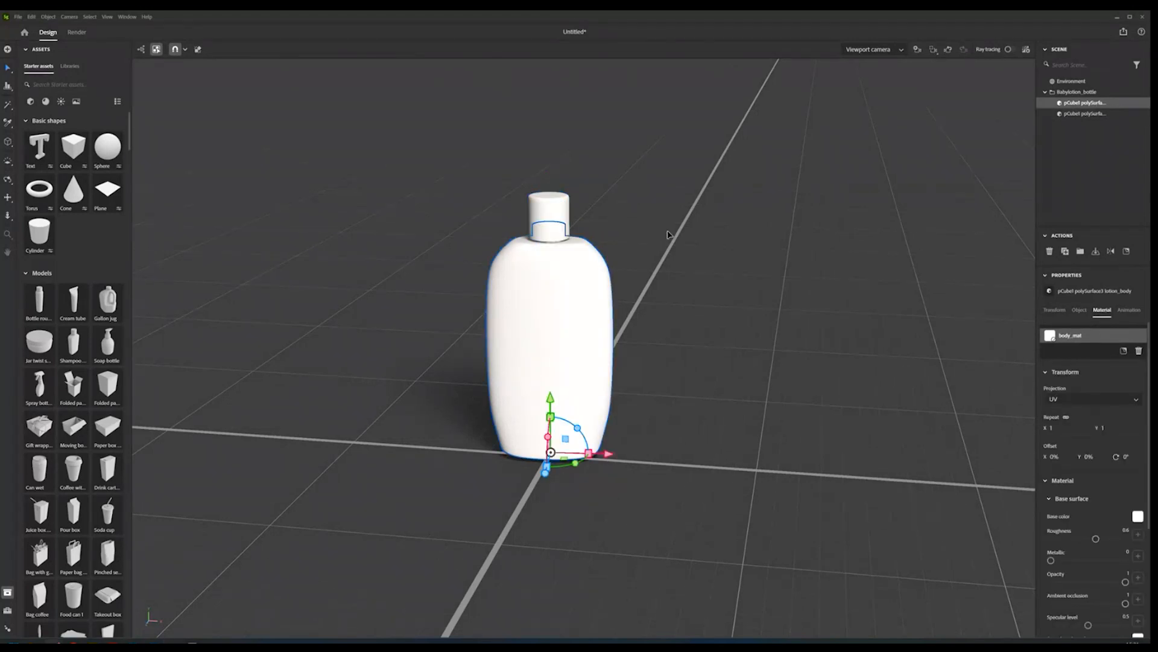
Step: Compare the materials of the bottle's two parts, leaving the lotion_head cap selected
left_click(1086, 115)
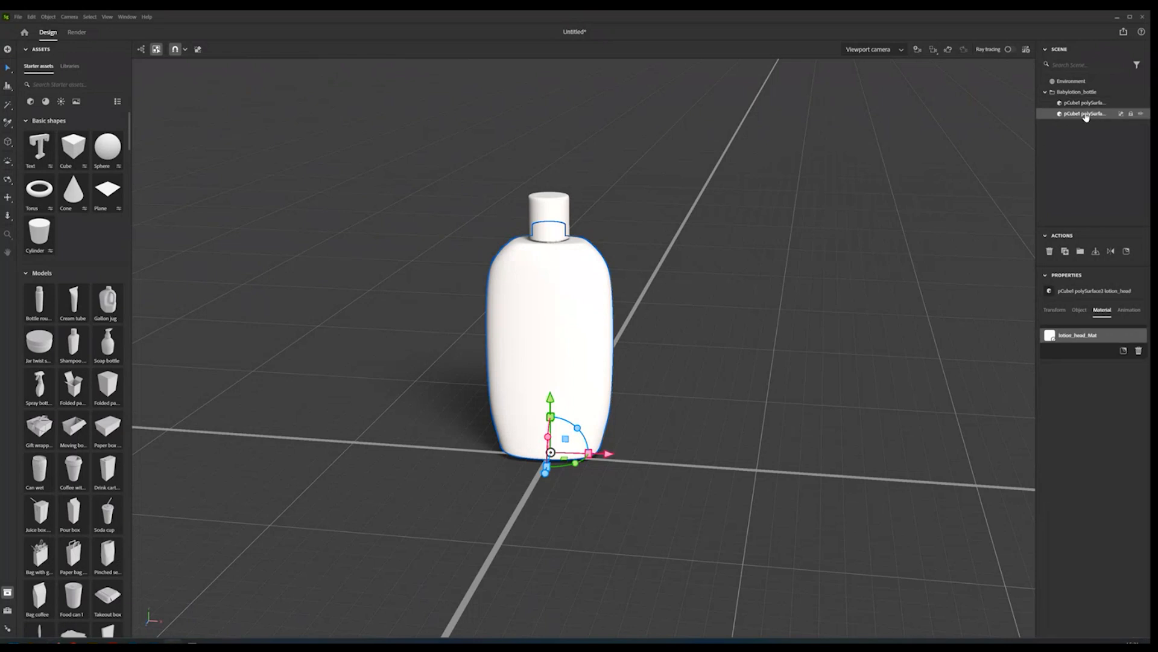
left_click(1085, 104)
left_click(1082, 115)
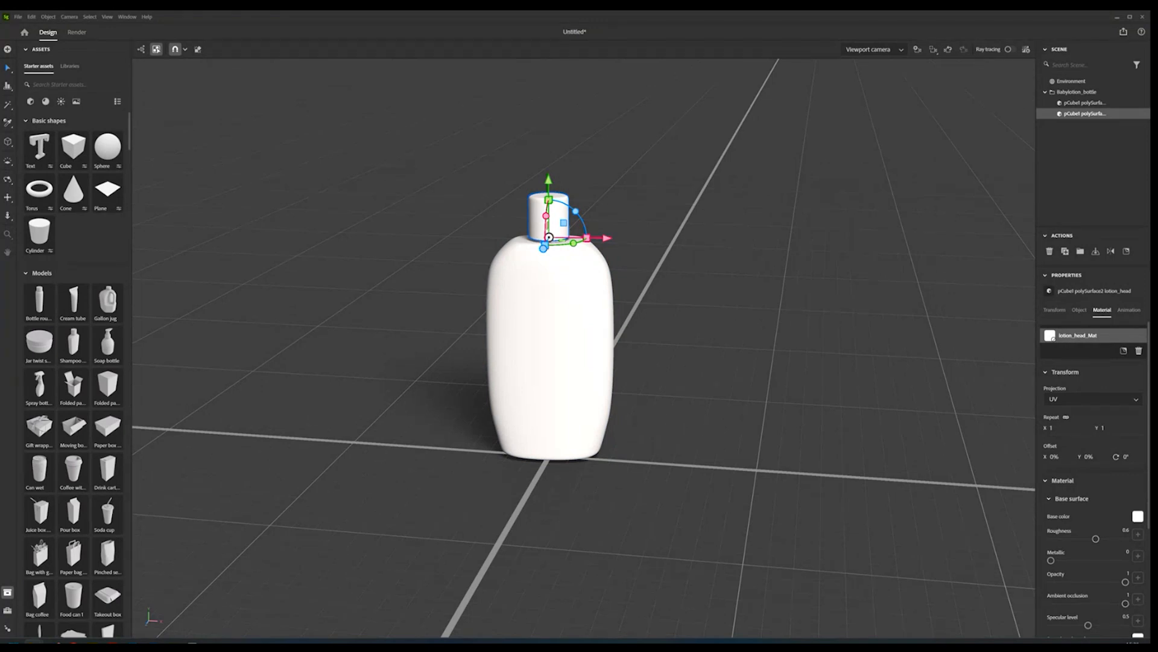
left_click_drag(118, 391, 79, 369)
Step: View the import option for placing a material on the selection and close it without choosing a file
left_click(19, 17)
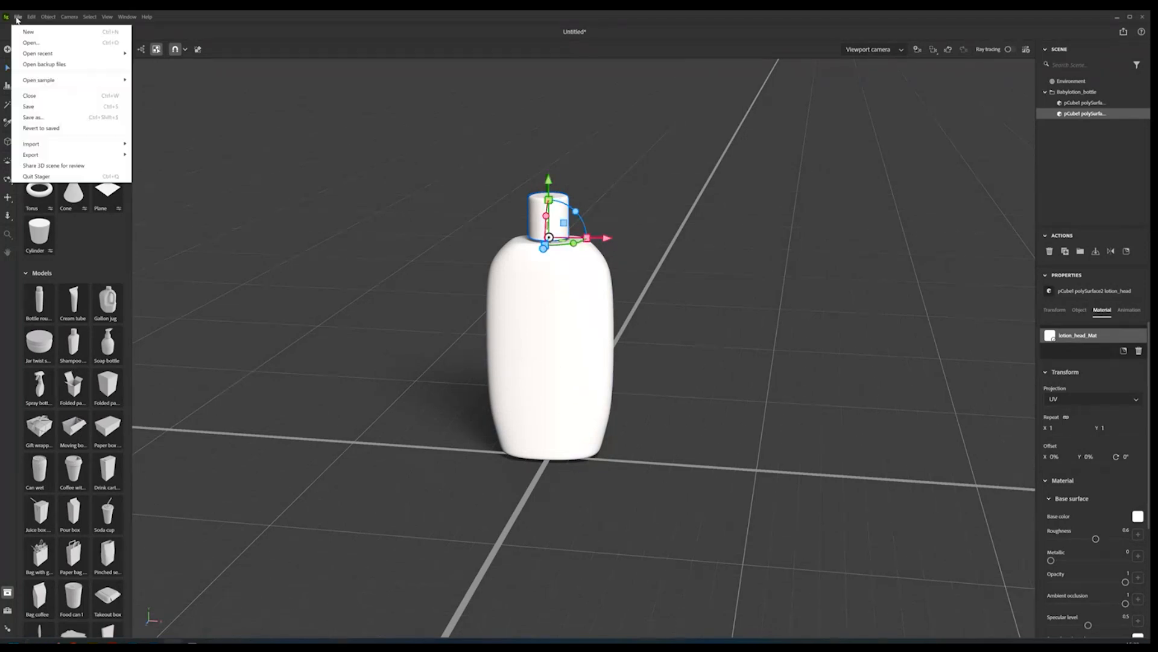
mouse_move(90, 144)
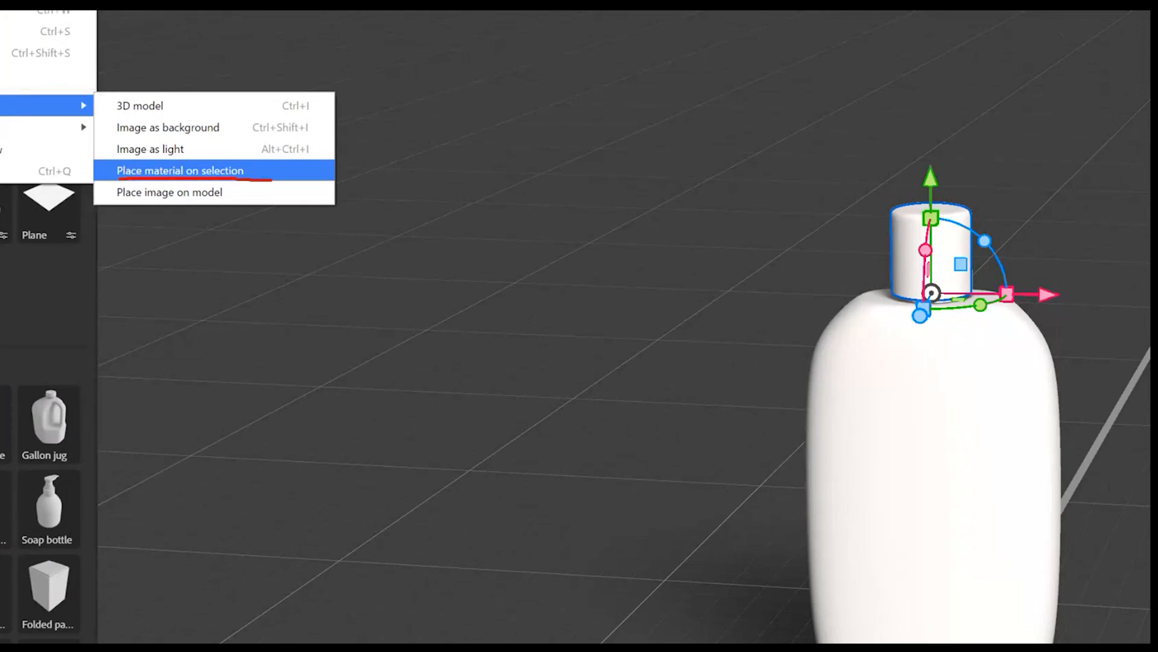
key("Escape")
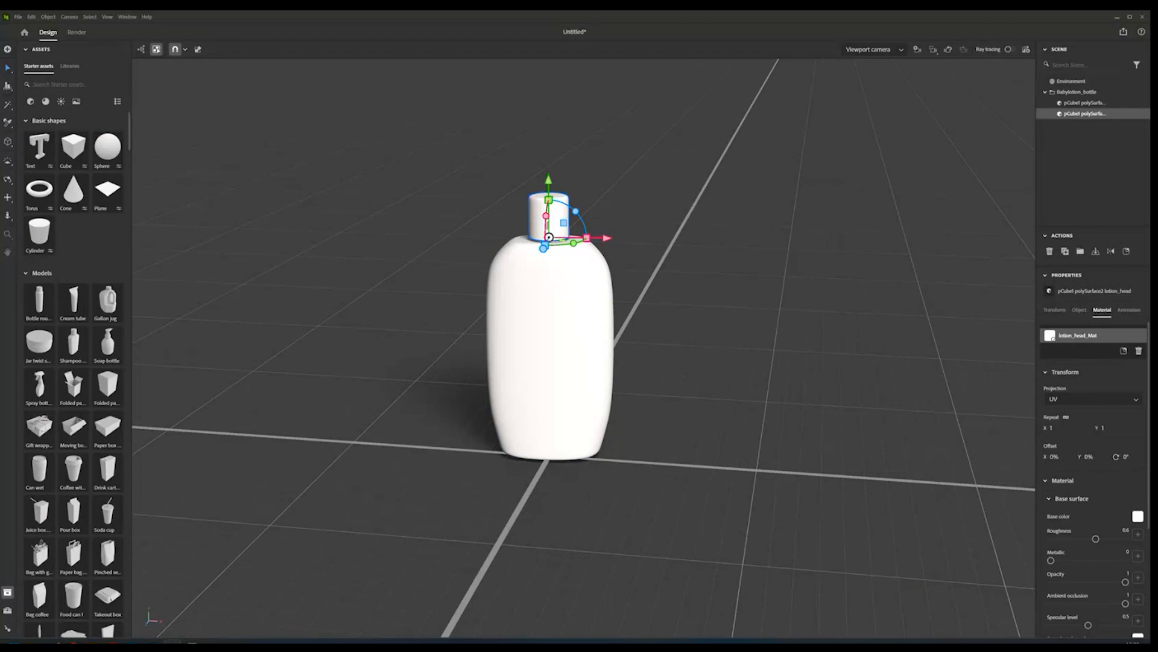
Step: Try placing the smoked plastic material separately on the lotion_body and on the lotion_head cap
left_click_drag(0, 266, 550, 370)
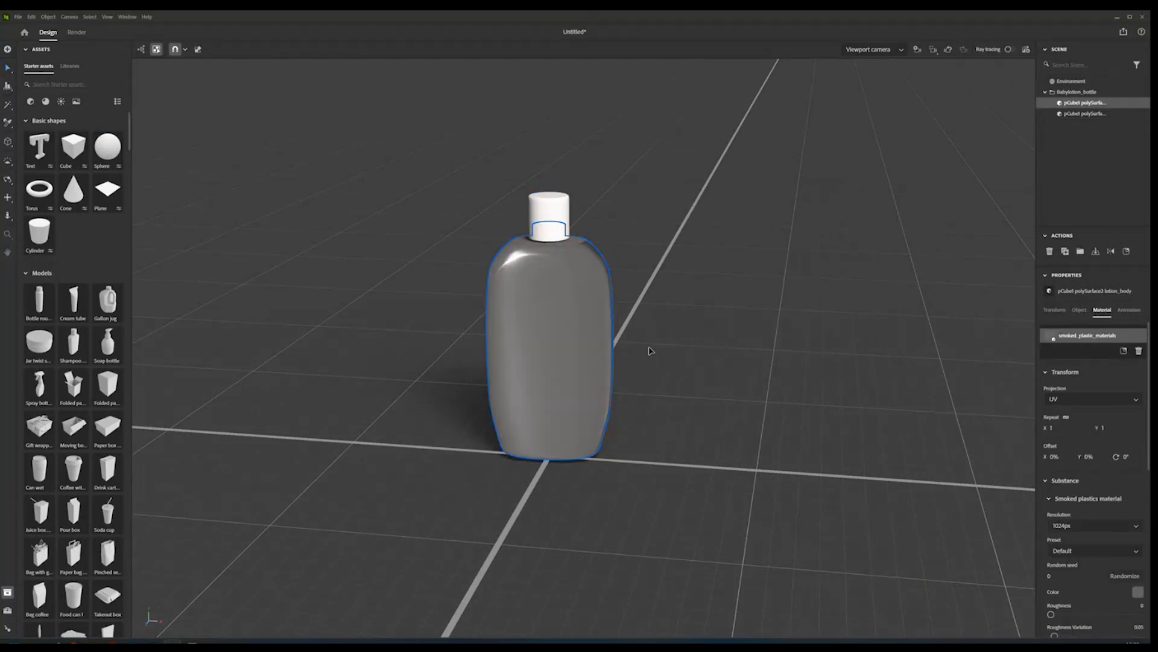
mouse_move(556, 357)
left_mouse_down()
mouse_move(662, 370)
mouse_move(697, 353)
mouse_move(557, 356)
mouse_move(573, 353)
left_mouse_up()
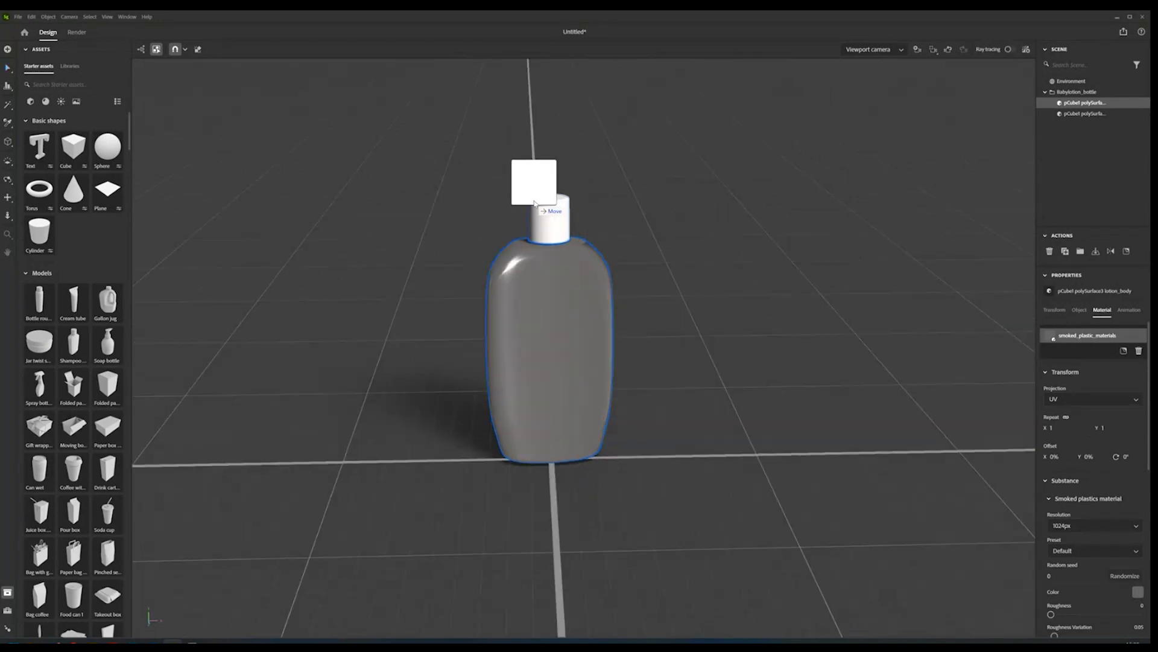
left_click(565, 232)
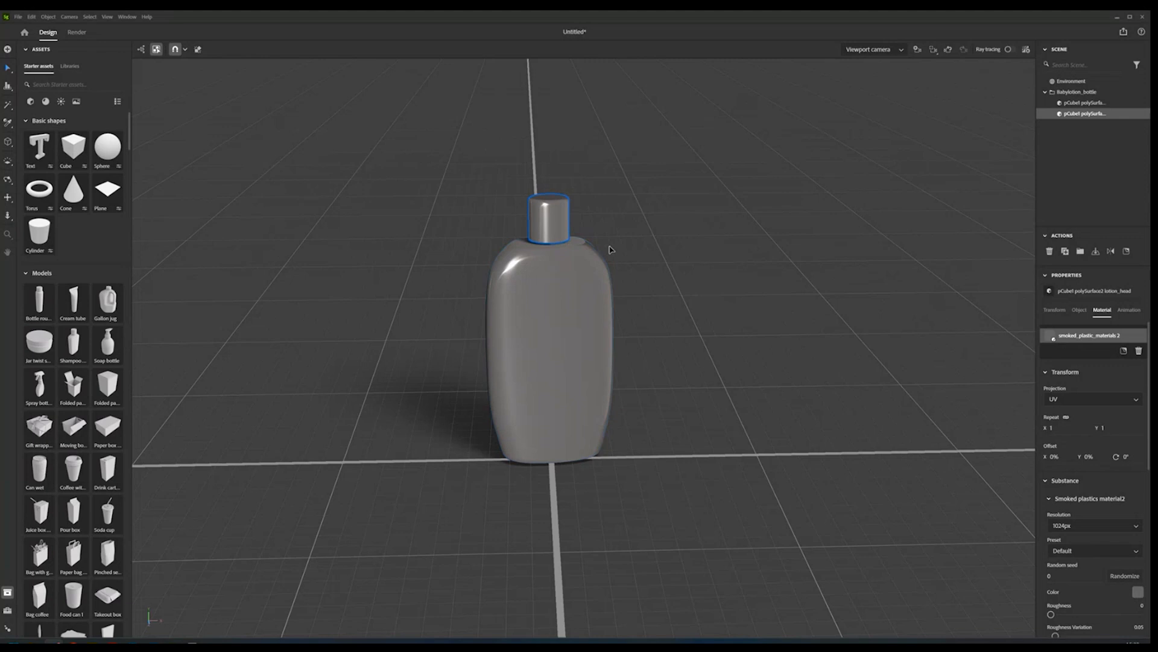
Step: Undo the separate smoked plastic placements on the bottle's body and cap
key("ctrl+z")
key("ctrl+z")
key("ctrl+z")
key("ctrl+z")
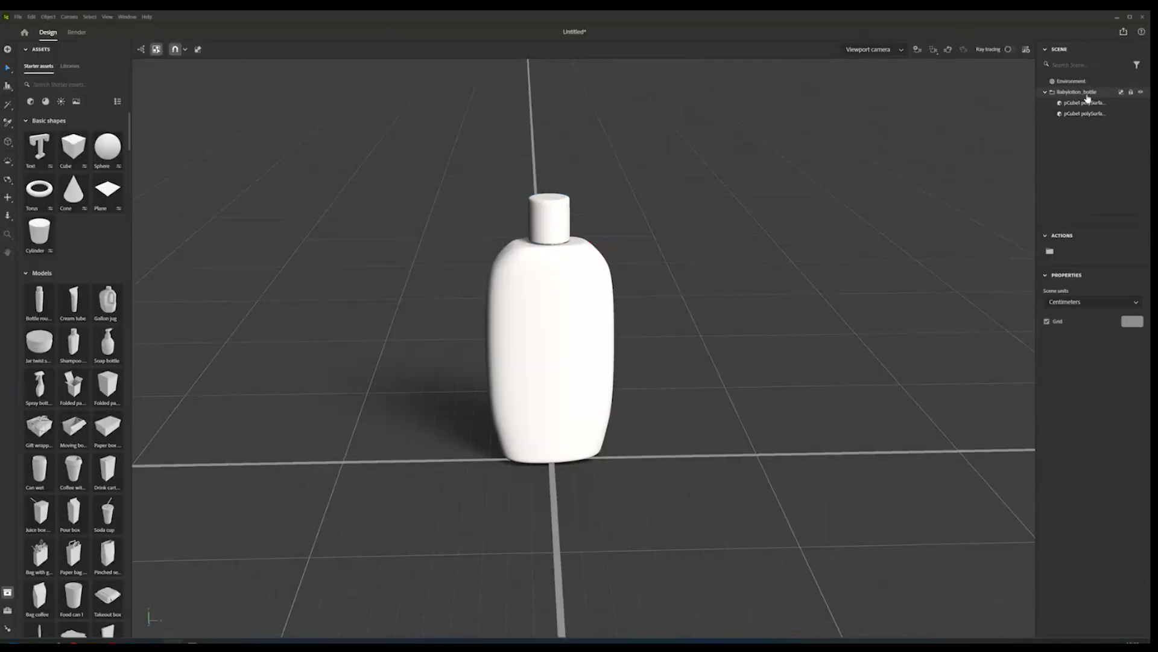
Step: Apply the smoked plastic material to the whole Babylotion_bottle group and check it under rotated environment lighting
left_click(1025, 107)
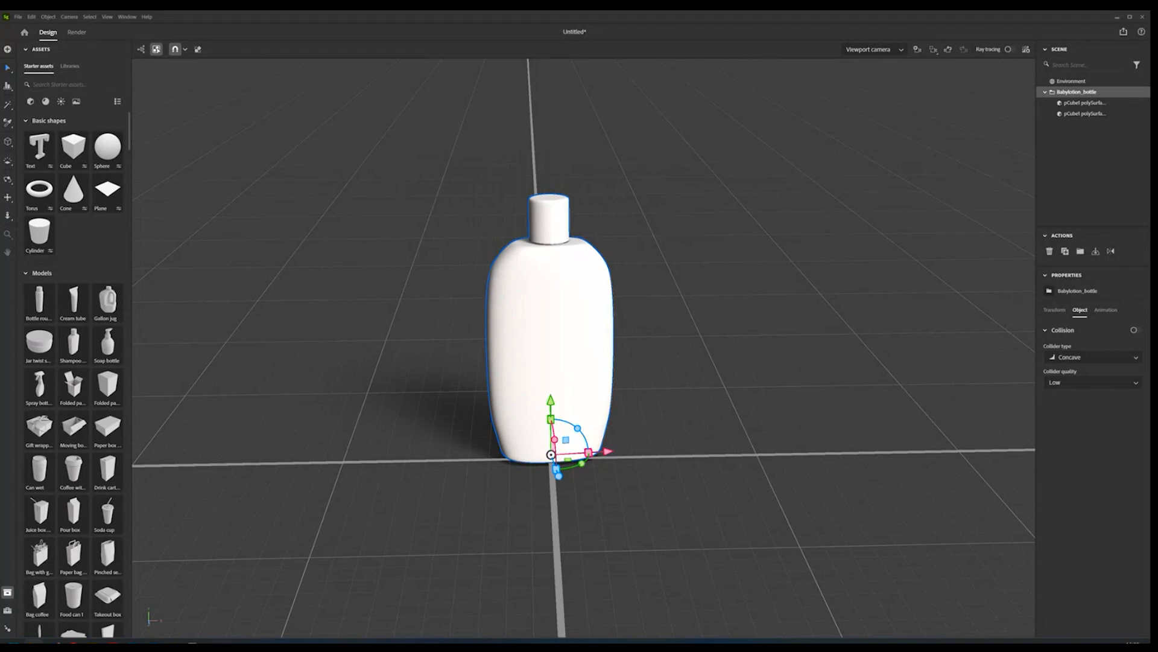
left_click_drag(1, 314, 552, 339)
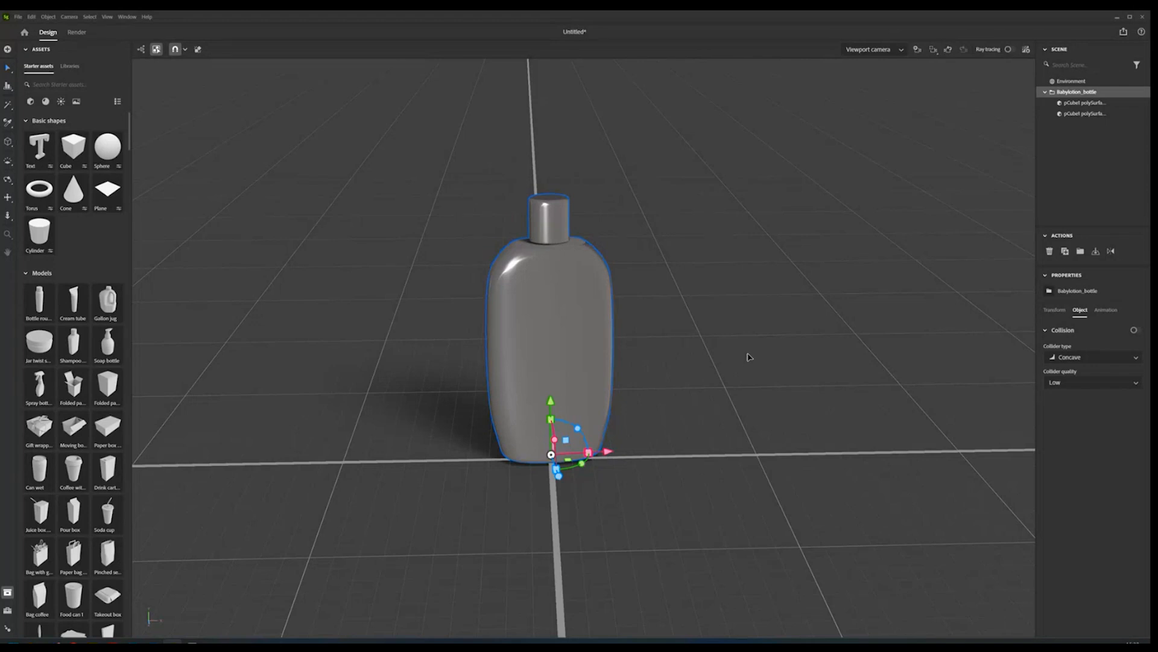
left_click(427, 371)
mouse_move(654, 370)
left_mouse_down()
mouse_move(693, 375)
mouse_move(742, 418)
mouse_move(637, 366)
mouse_move(664, 367)
left_mouse_up()
left_click_drag(544, 448, 675, 513)
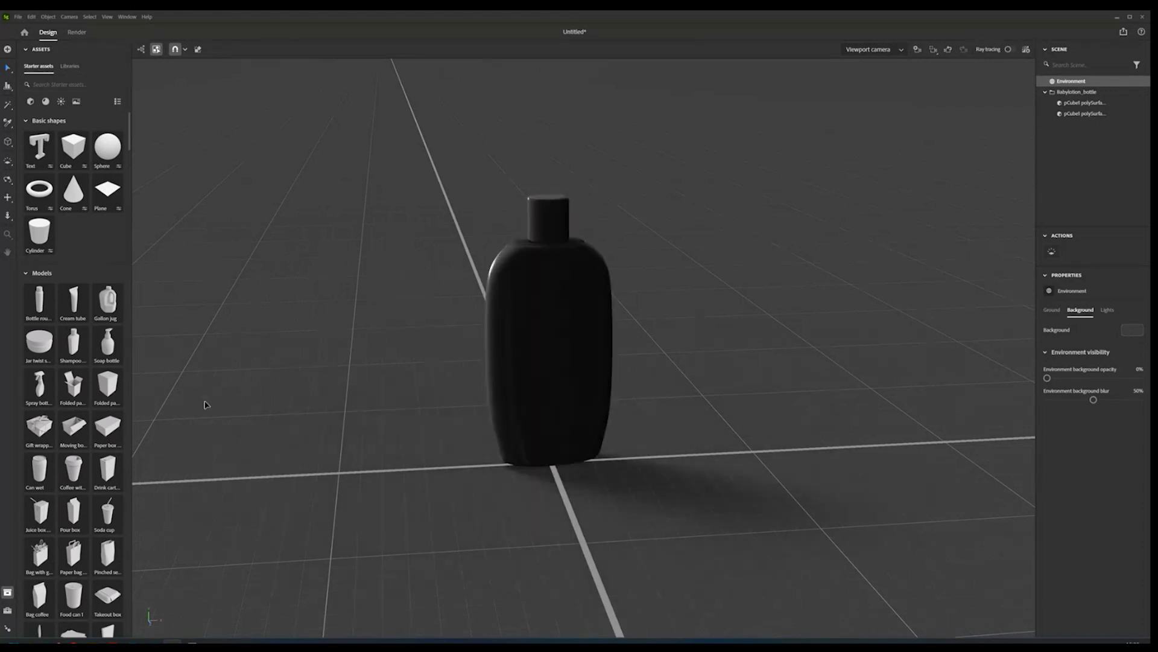
left_click_drag(517, 453, 556, 514)
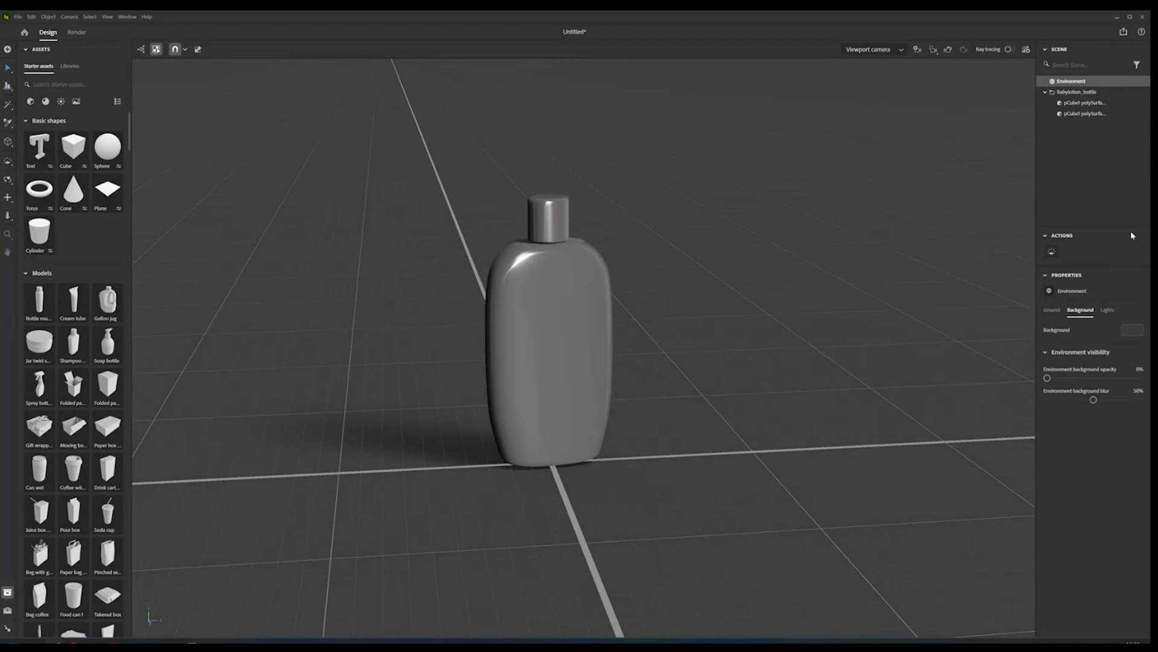
Step: Set the color of the smoked plastic material shared by body and cap to a dark blue with green 63 and blue 79
left_click(1081, 114)
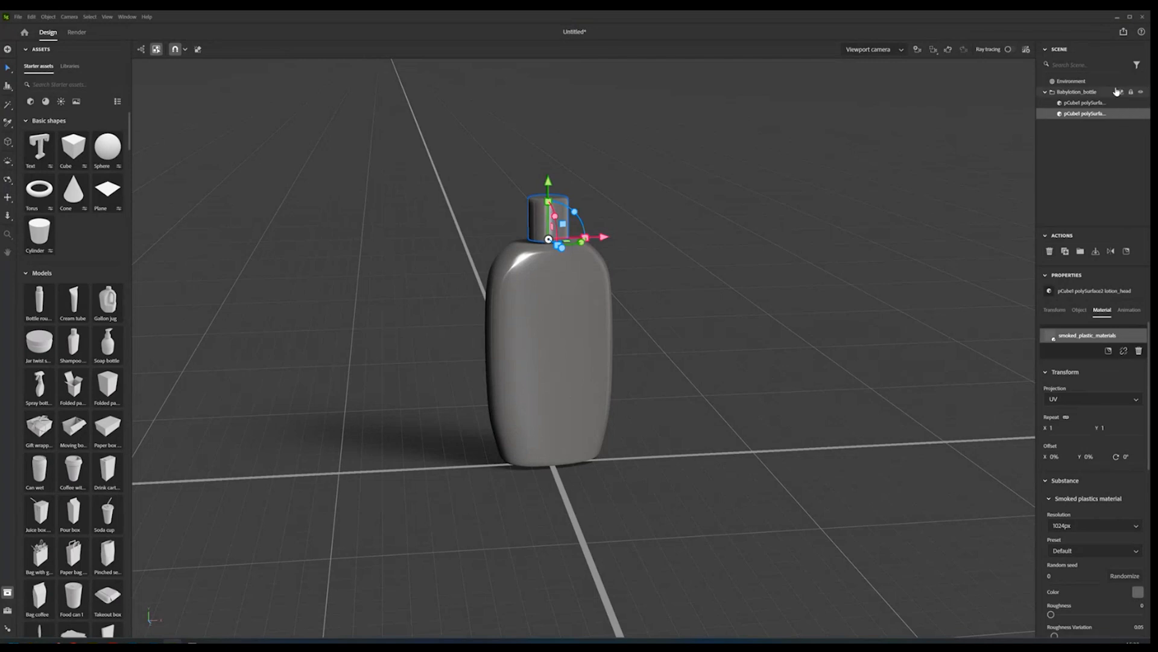
left_click(1085, 103)
left_click(1135, 591)
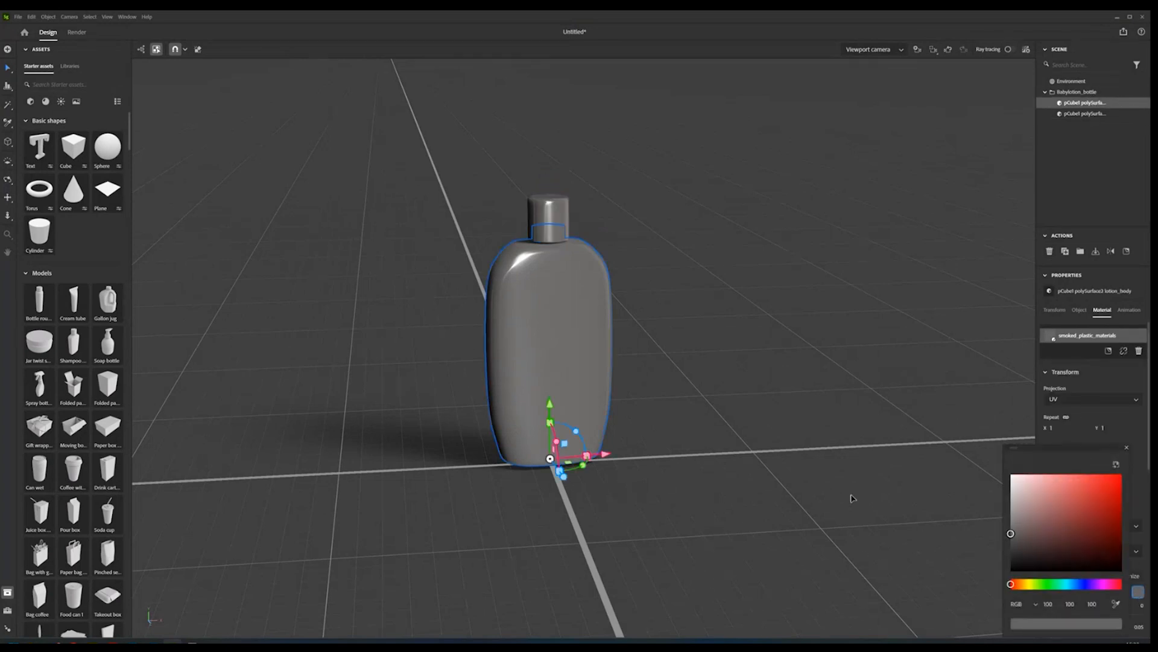
left_click_drag(1088, 586, 1078, 584)
mouse_move(1072, 493)
left_mouse_down()
mouse_move(1070, 535)
mouse_move(1056, 535)
left_mouse_up()
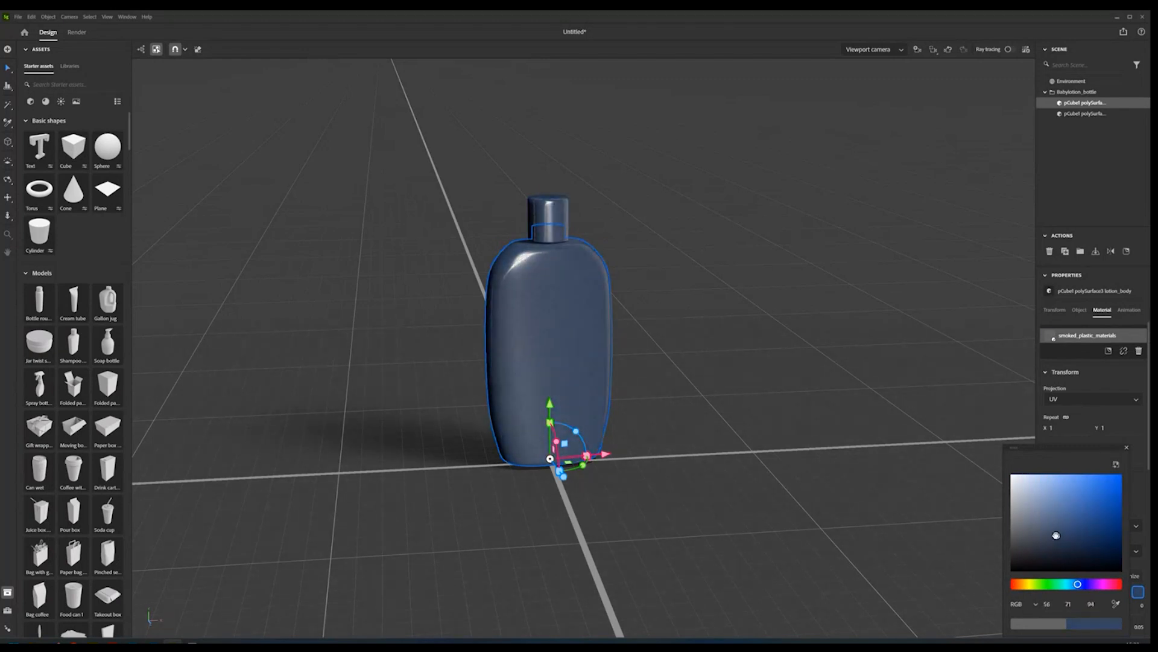
left_click(1048, 604)
key("Tab")
type("6")
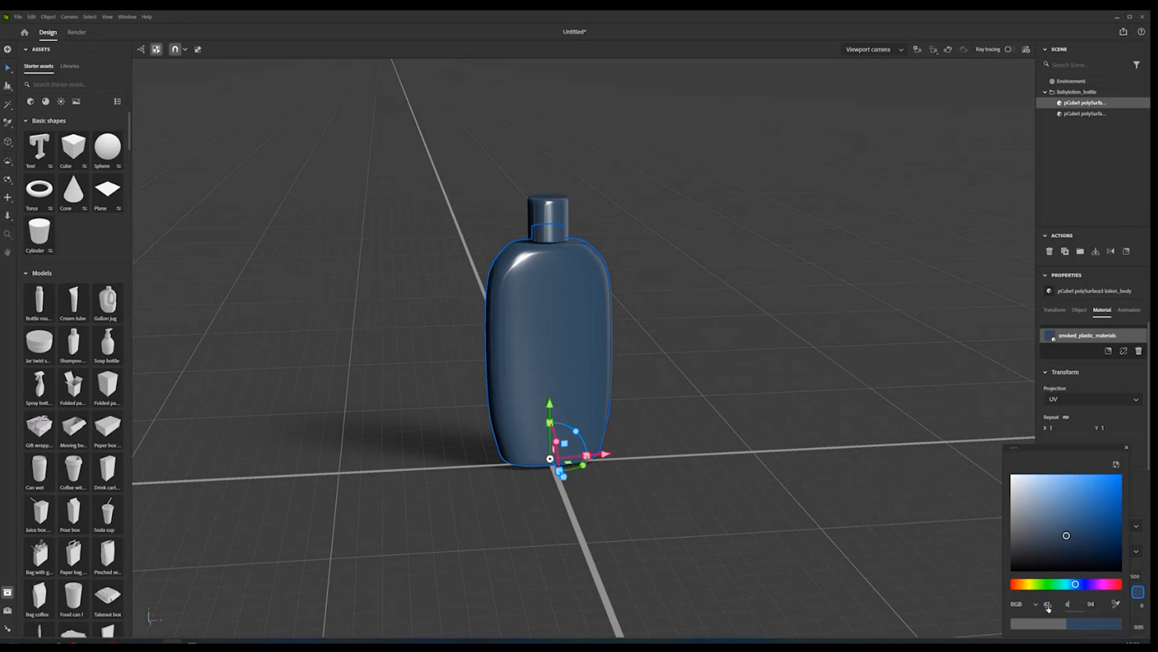
type("3")
key("Tab")
type("79")
key("Tab")
left_click(1140, 477)
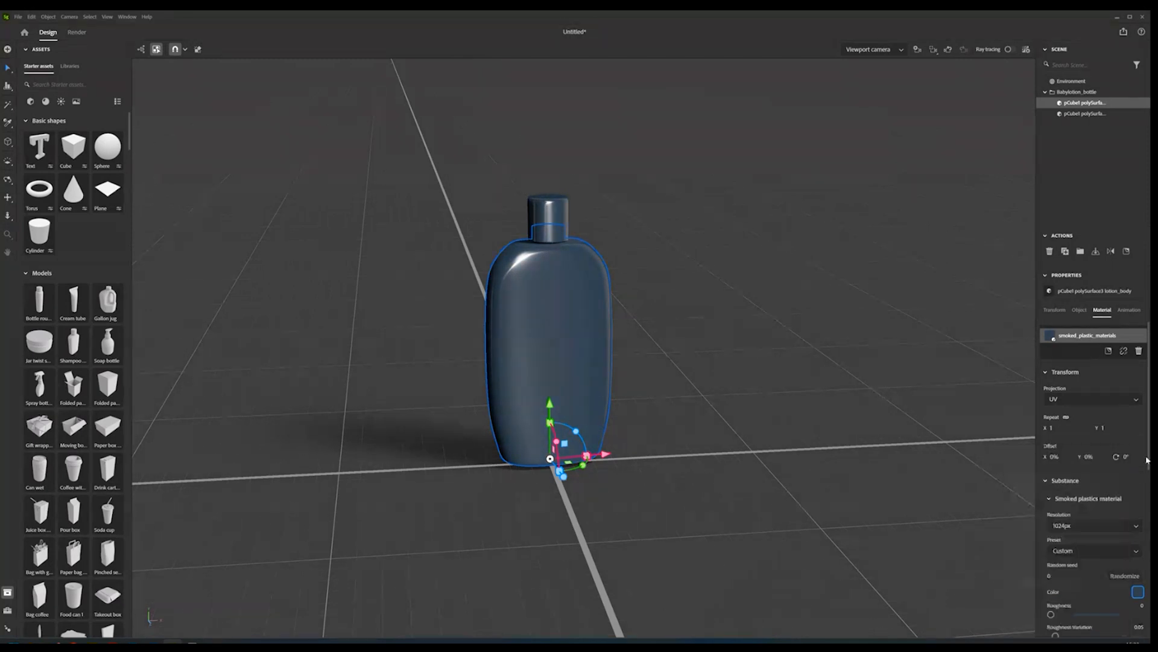
Step: Identify the lotion_head cap by toggling its visibility off and on, and unlink its material from the body's
scroll(543, 233, "up", 4)
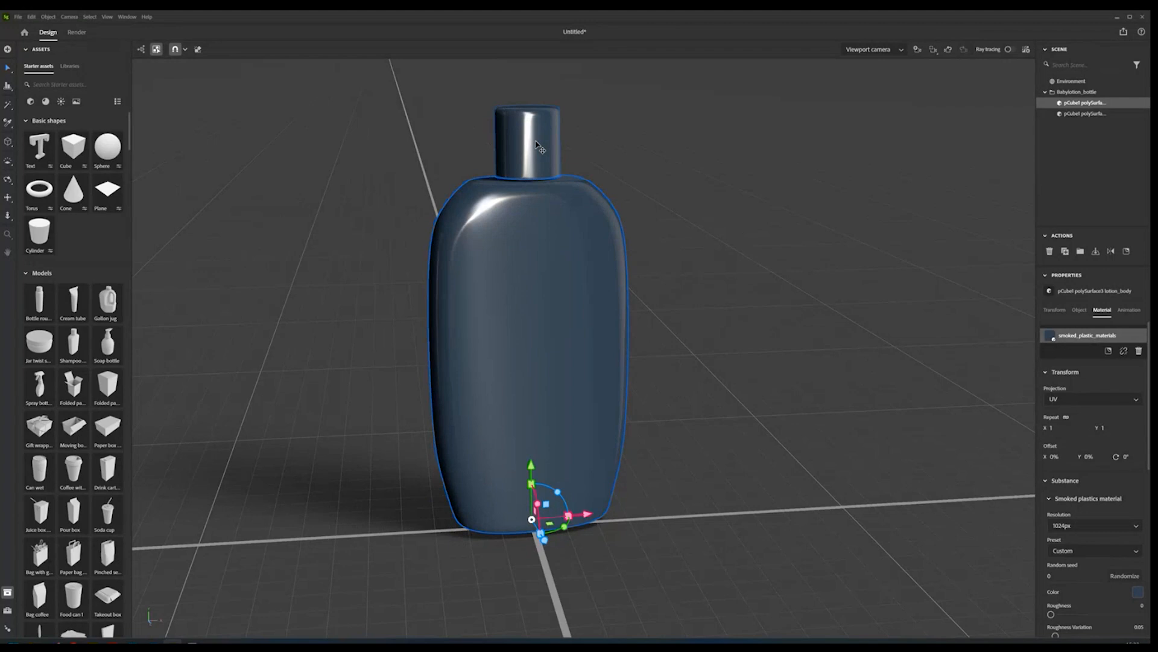
left_click(1086, 115)
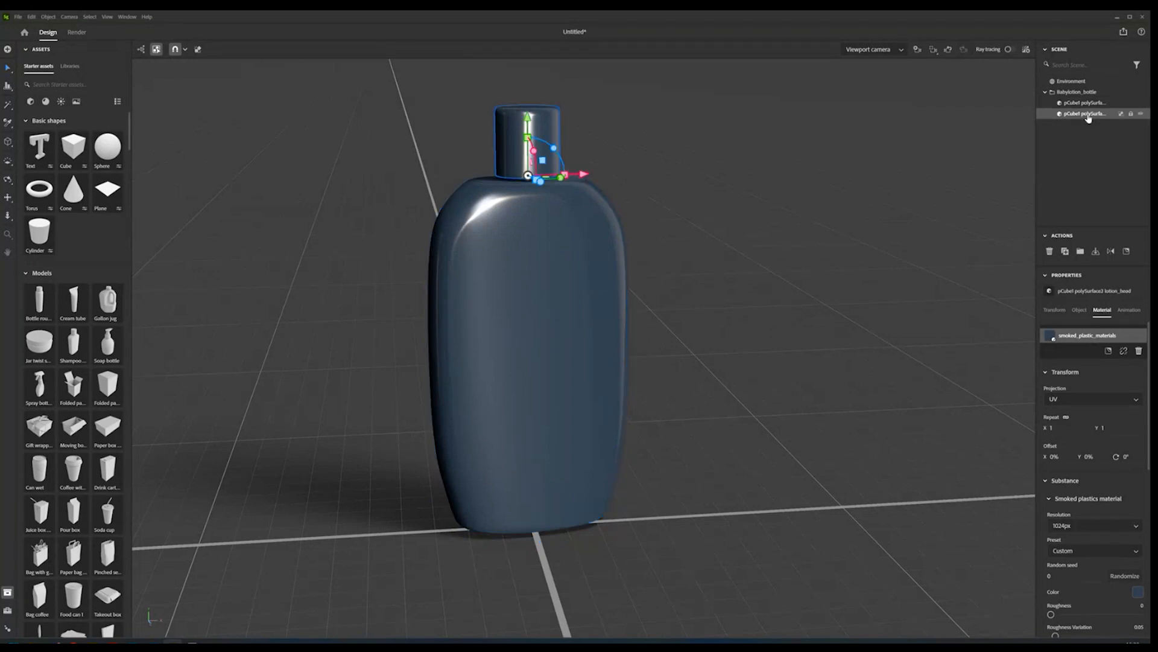
left_click(1141, 114)
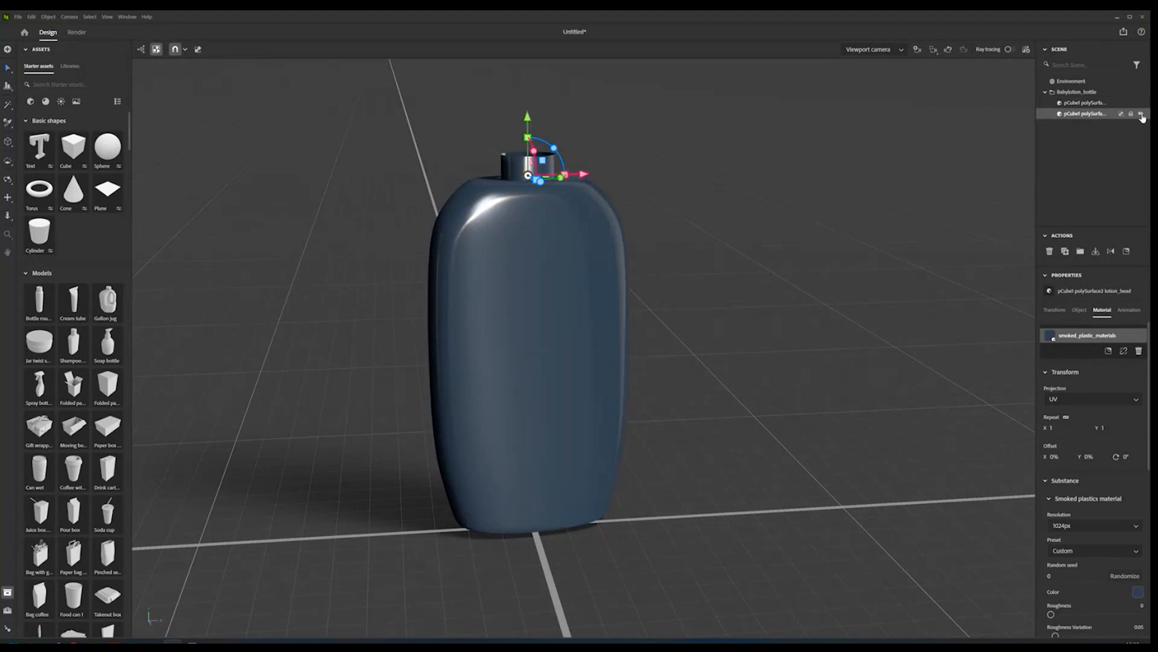
left_click(1141, 114)
left_click(1124, 350)
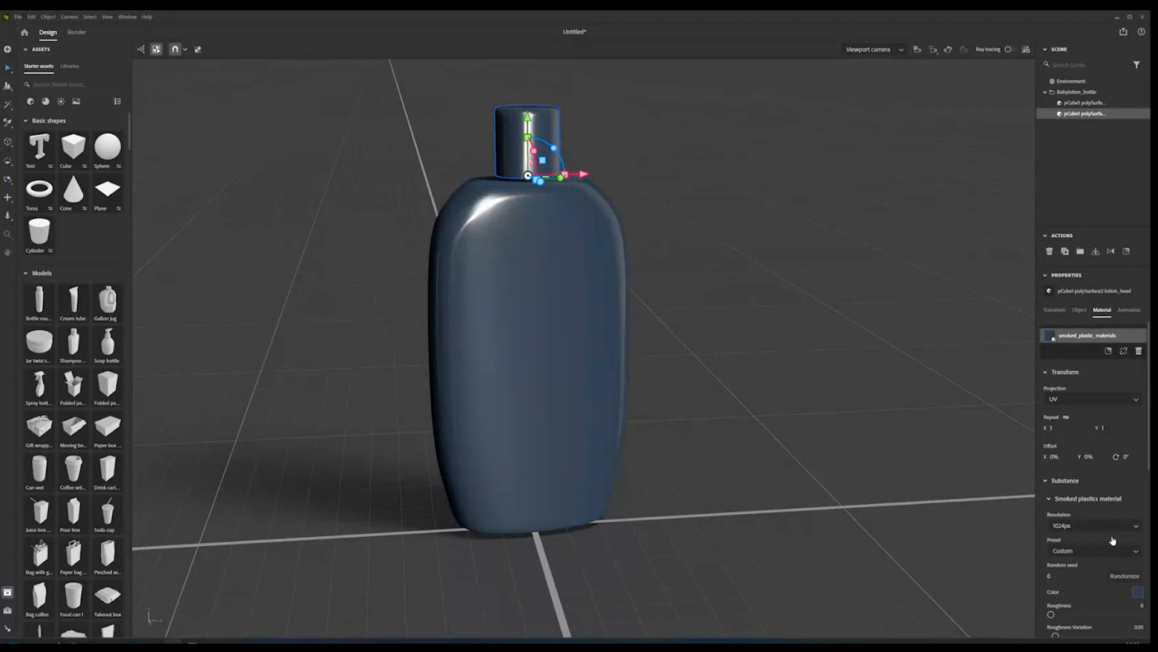
Step: Set the lotion_head cap's material color to a golden tan with green 138 and blue 91
left_click(1138, 592)
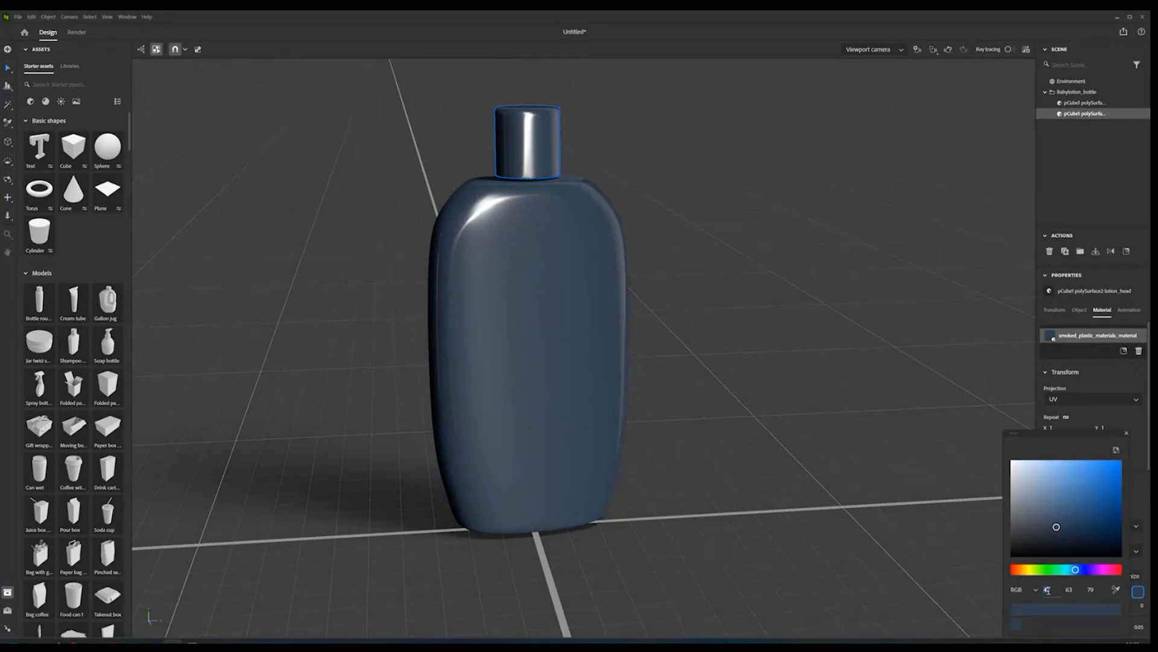
key("Tab")
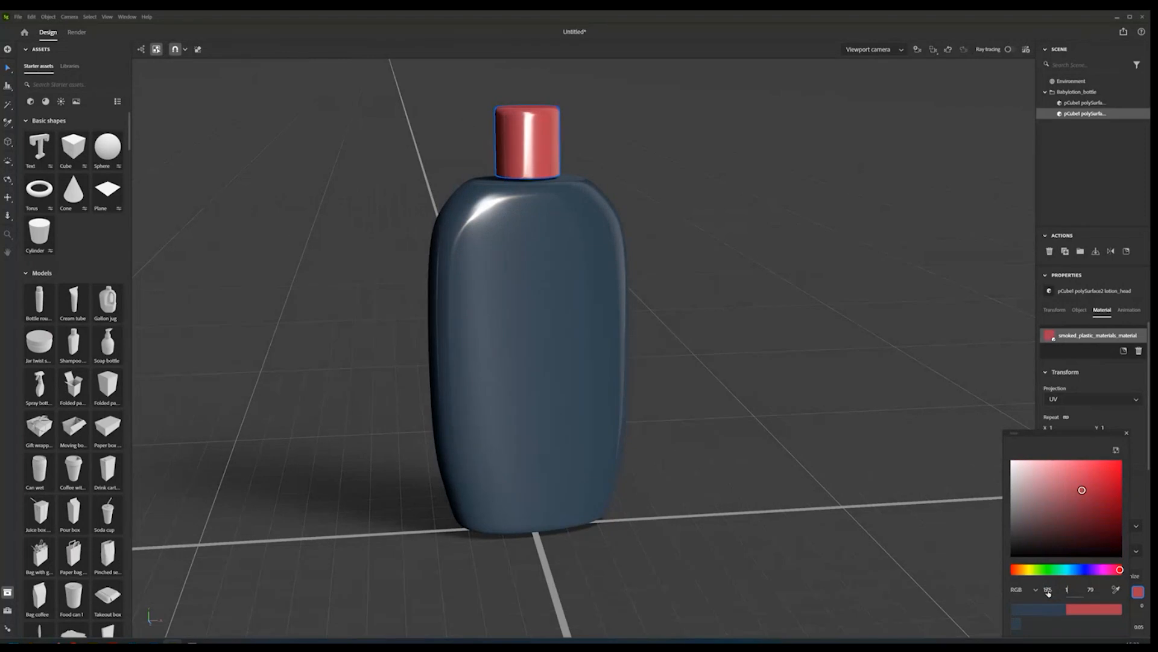
type("138")
key("Tab")
type("91")
key("Tab")
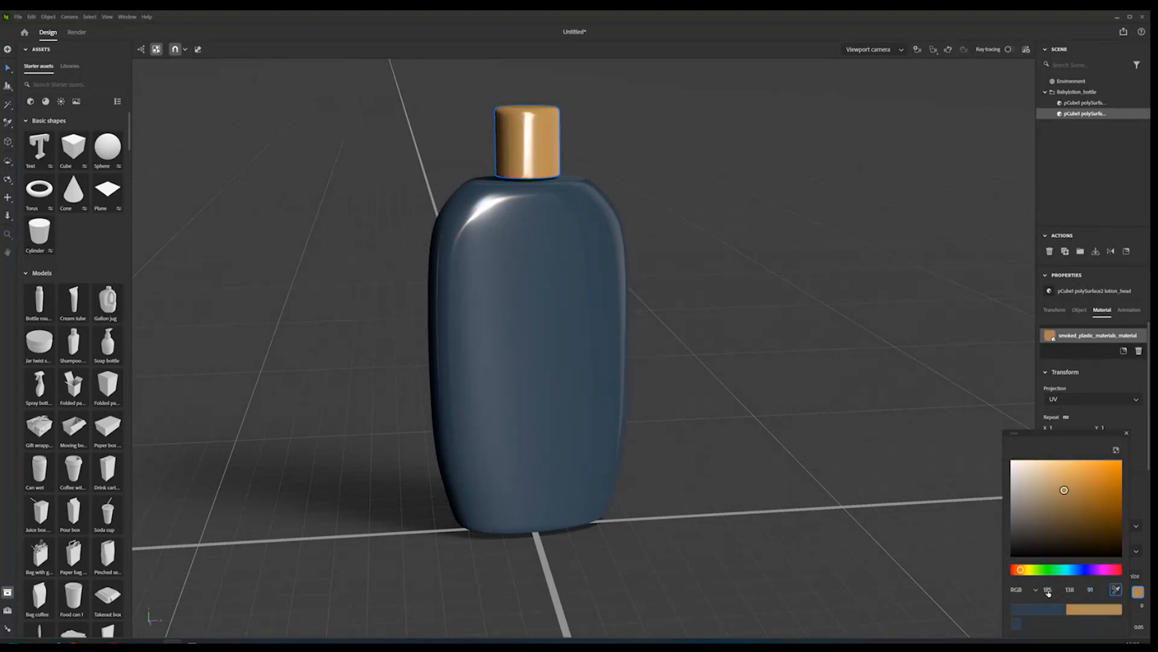
left_click(787, 425)
mouse_move(724, 382)
left_mouse_down()
mouse_move(716, 416)
mouse_move(747, 434)
mouse_move(766, 398)
mouse_move(704, 390)
left_mouse_up()
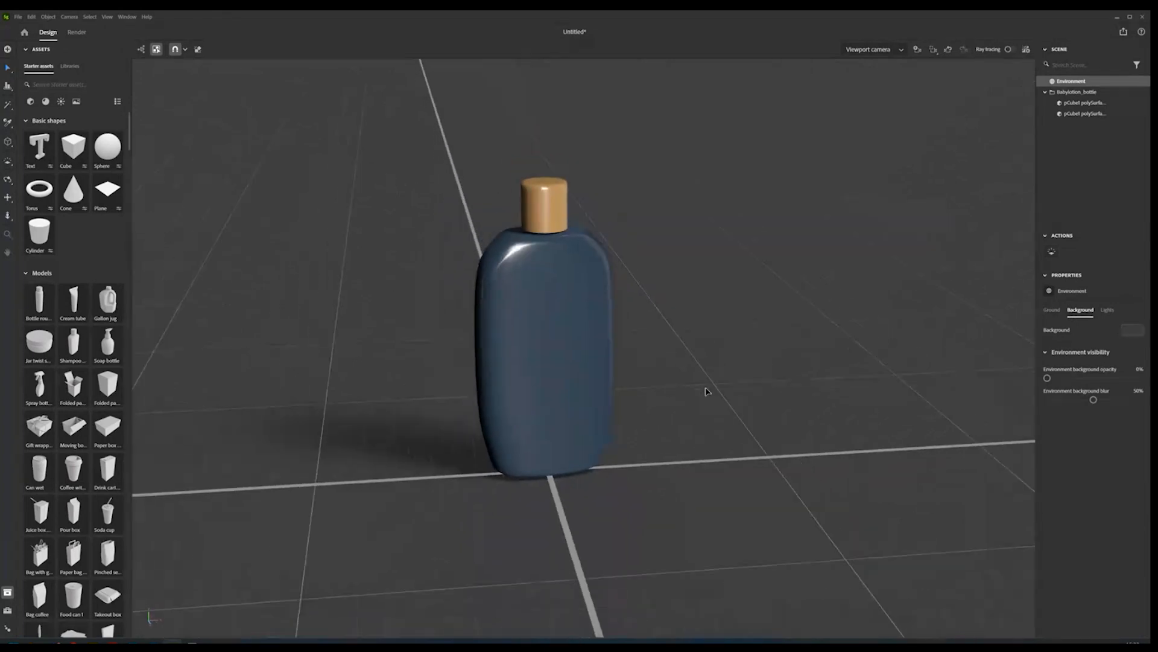
left_click_drag(681, 450, 703, 422)
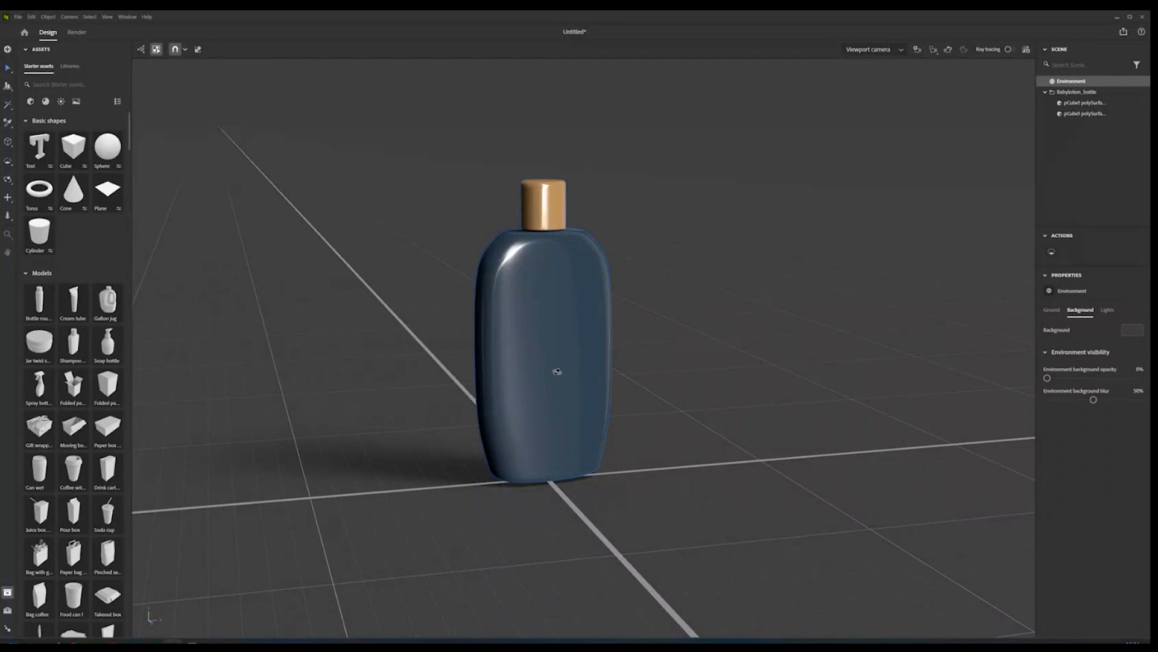
mouse_move(561, 374)
left_mouse_down()
mouse_move(538, 397)
mouse_move(657, 427)
mouse_move(558, 432)
mouse_move(589, 429)
mouse_move(564, 444)
mouse_move(573, 464)
mouse_move(635, 465)
left_mouse_up()
scroll(592, 426, "up", 5)
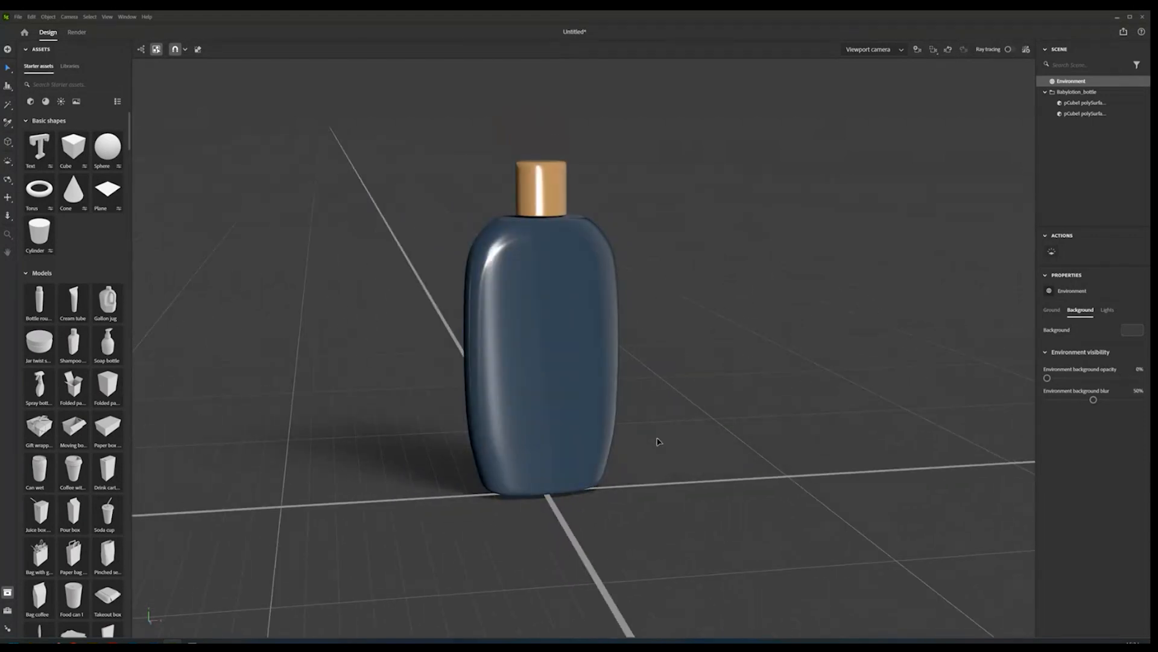
Step: Review the cap's material settings and toggle the visibility of the lotion_head and lotion_body parts off and on
left_click(1081, 114)
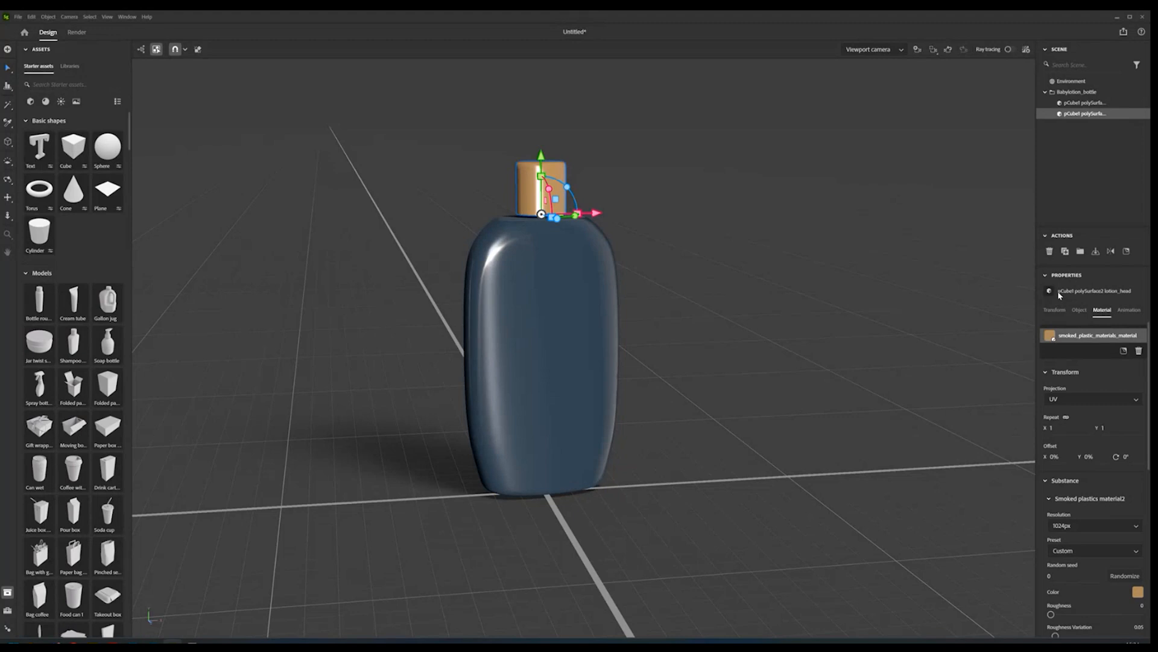
scroll(1076, 486, "down", 2)
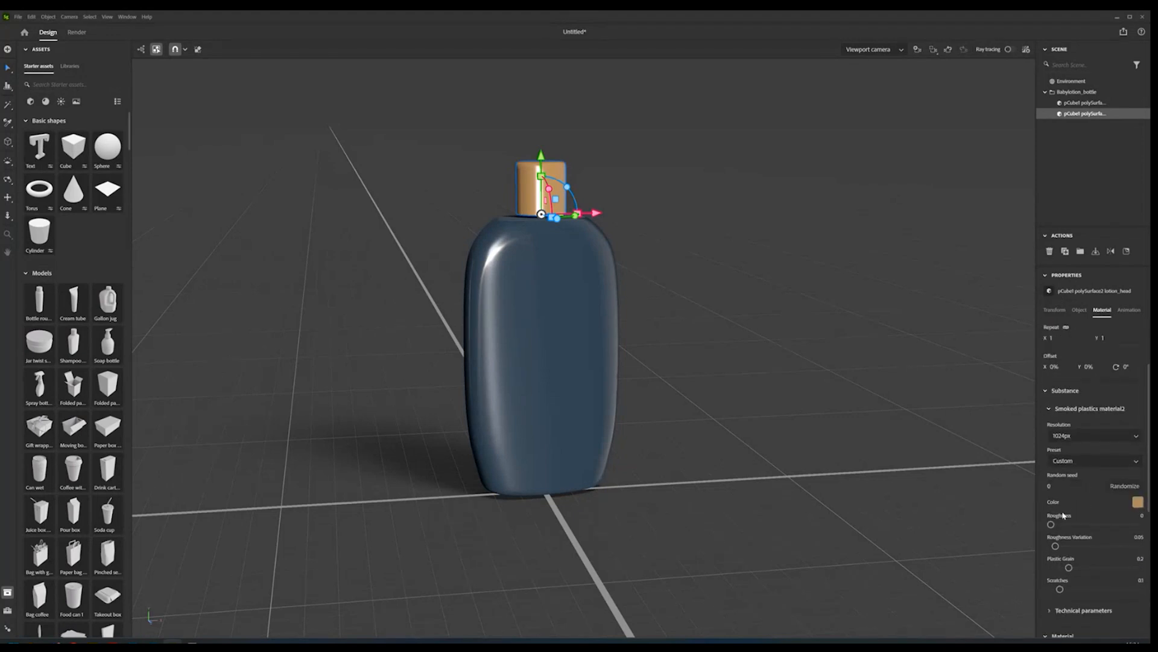
left_click_drag(1051, 524, 1052, 524)
left_click(1141, 113)
left_click(1141, 113)
left_click(1134, 102)
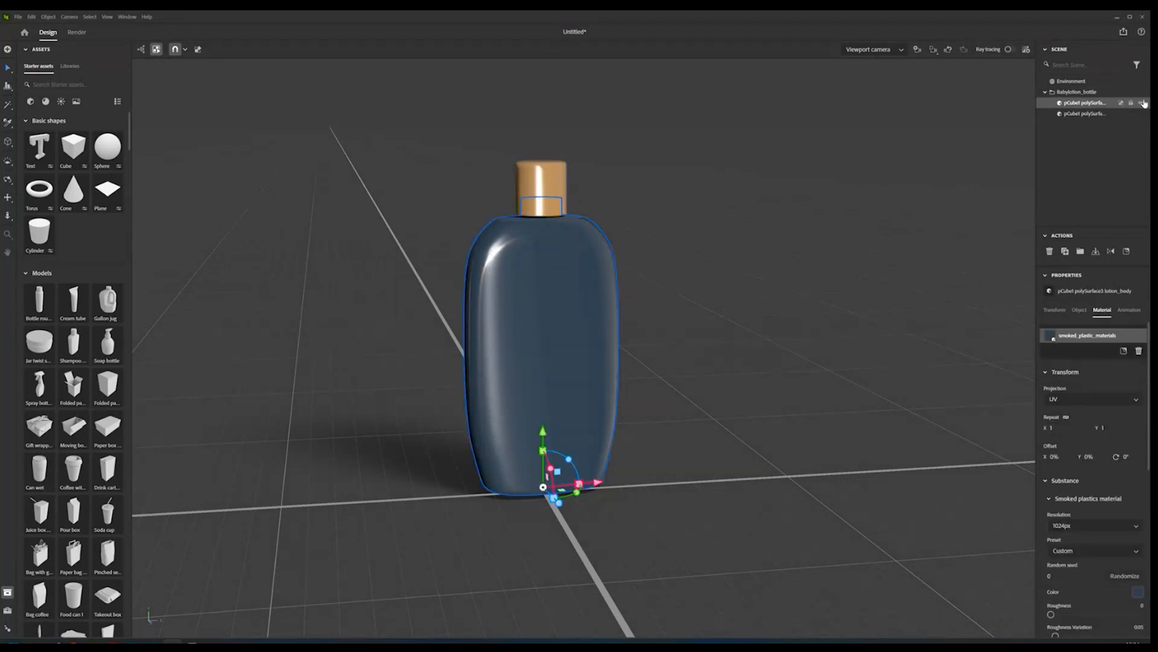
left_click(1142, 102)
left_click(1142, 102)
Step: Raise the roughness of the lotion_body's smoked plastic material to 0.45 and inspect the matte surface
scroll(1071, 481, "down", 4)
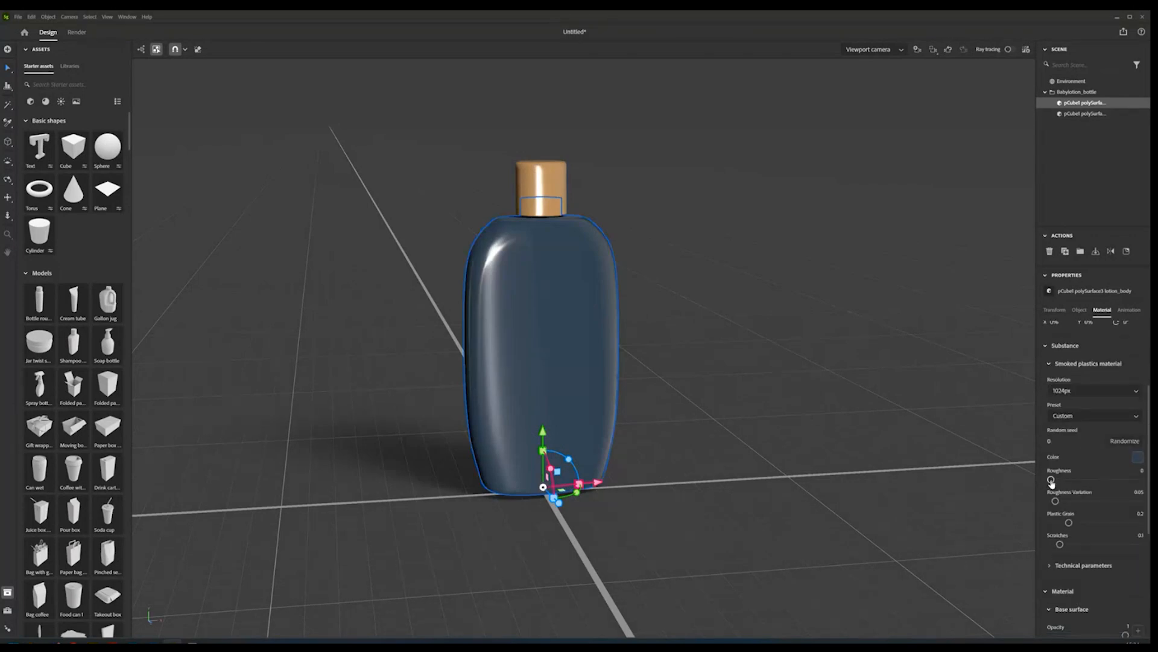
left_click_drag(1051, 481, 1089, 481)
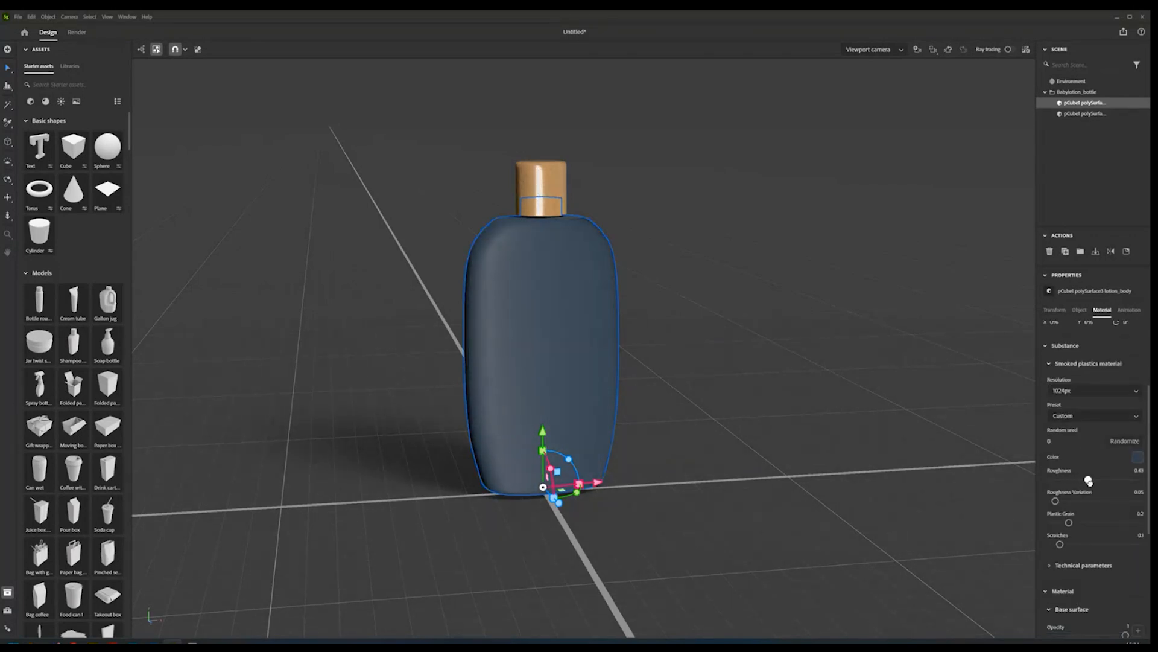
left_click(830, 352)
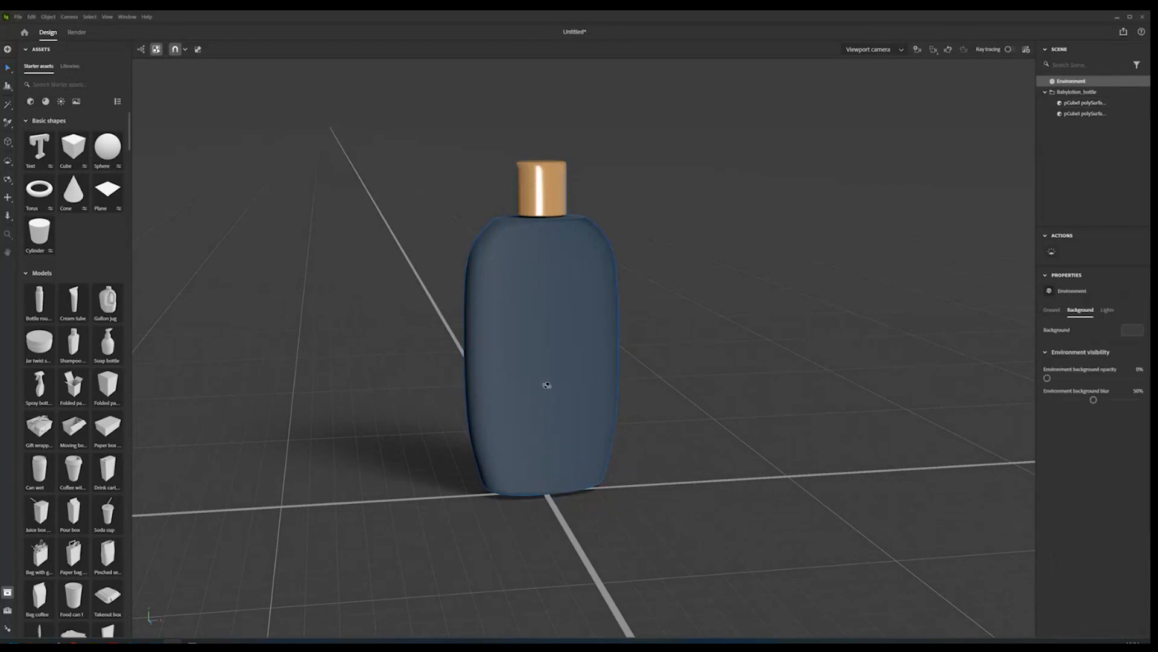
mouse_move(547, 385)
left_mouse_down()
mouse_move(641, 387)
mouse_move(453, 374)
mouse_move(543, 378)
mouse_move(540, 387)
left_mouse_up()
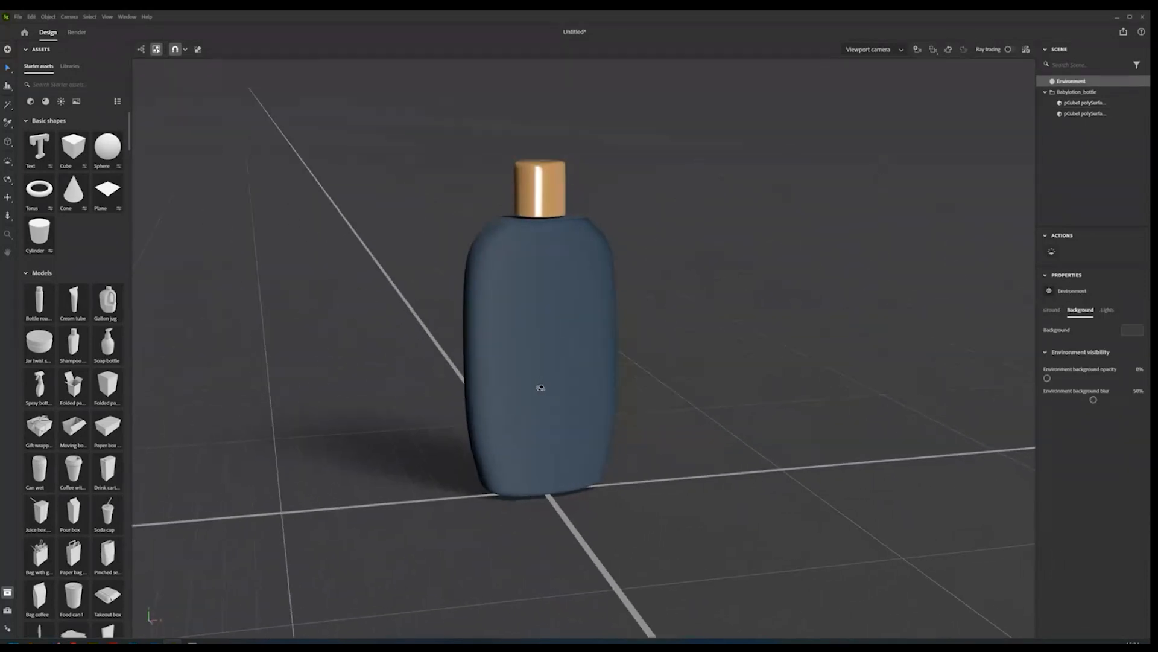
Step: Lower the roughness of the lotion_body's smoked plastic material to about 0.07 for a soft gloss
left_click(1096, 105)
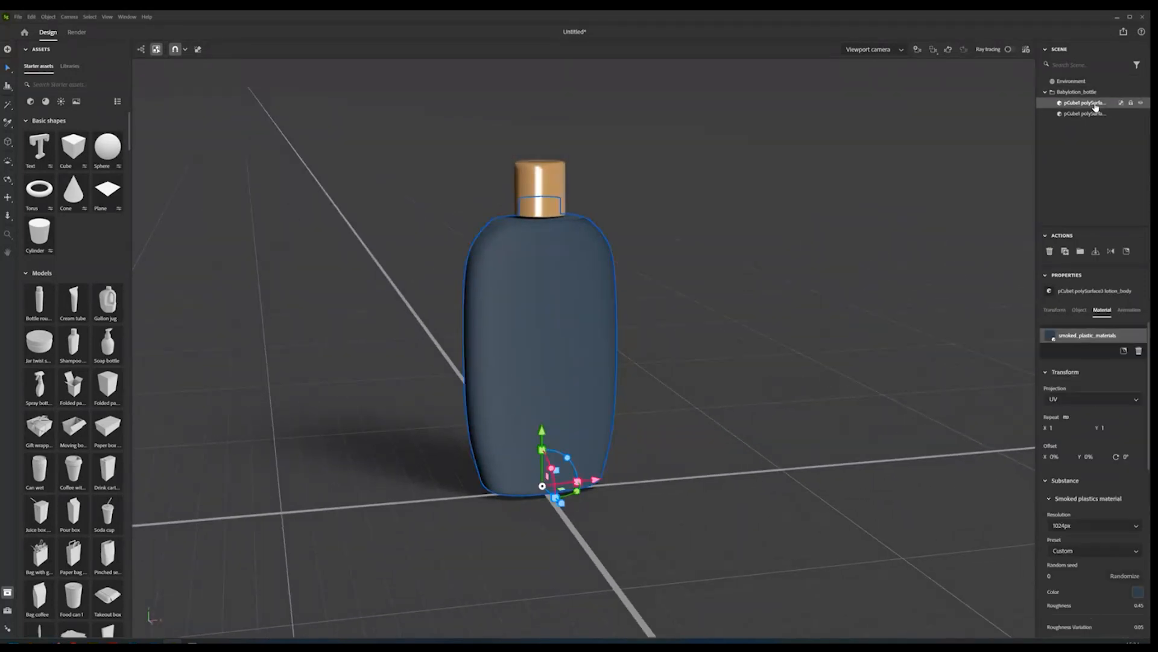
scroll(1101, 576, "down", 1)
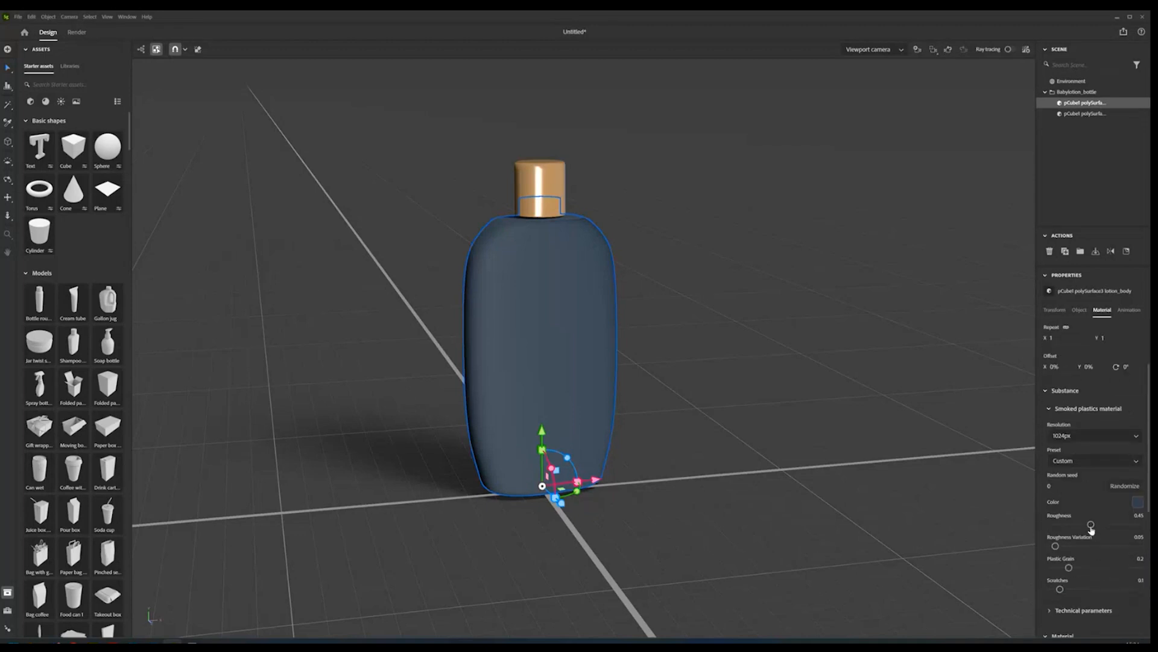
left_click_drag(1090, 525, 1056, 525)
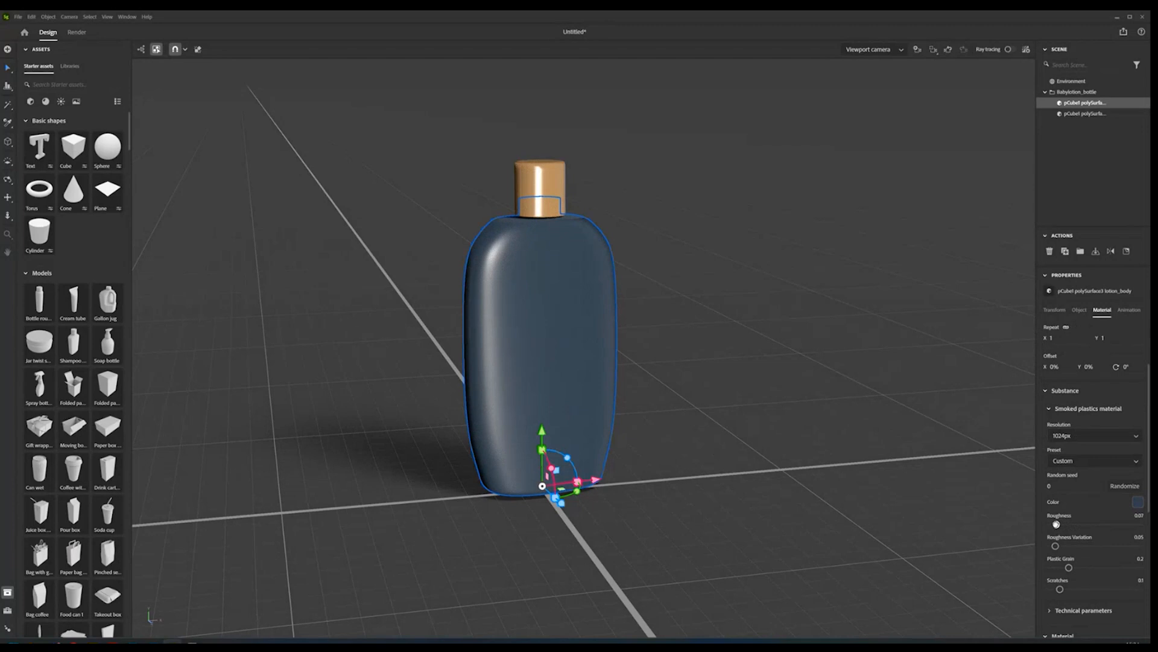
mouse_move(558, 331)
left_mouse_down()
mouse_move(479, 329)
mouse_move(581, 329)
left_mouse_up()
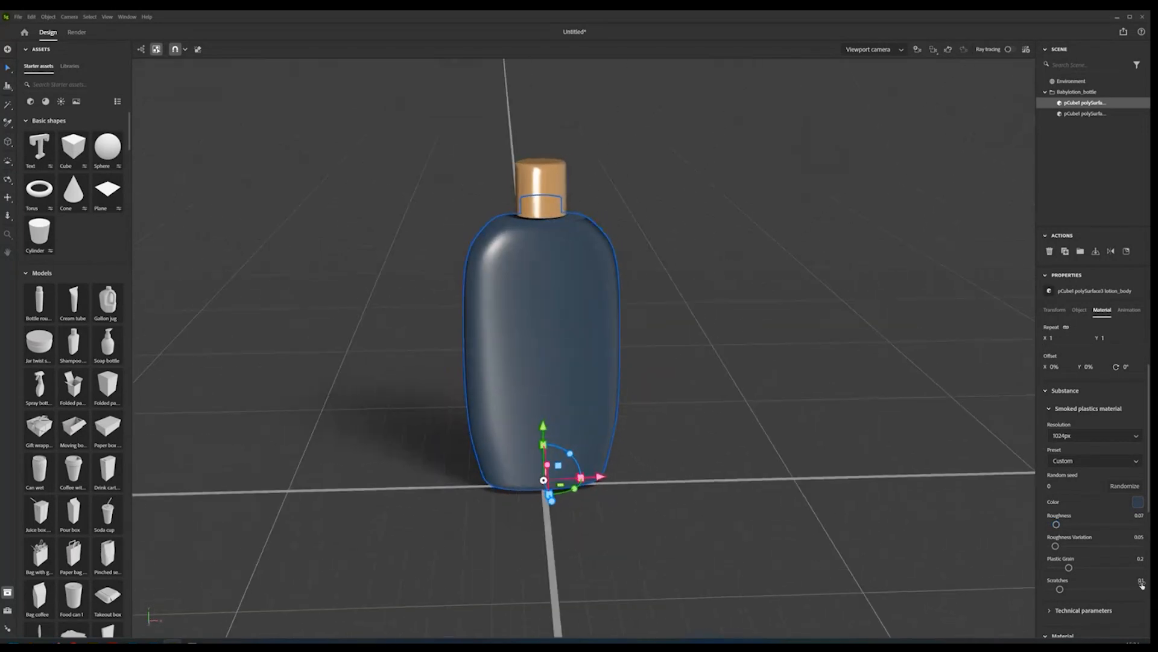
left_click_drag(1056, 525, 1057, 524)
left_click(769, 360)
left_click_drag(769, 360, 601, 369)
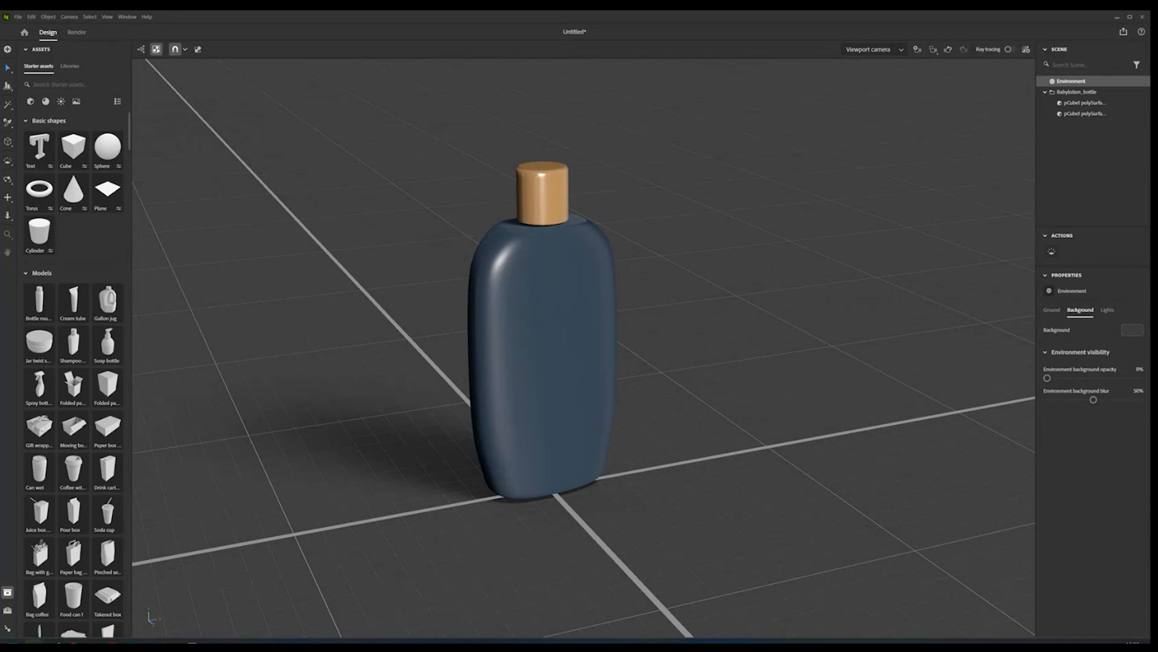
Step: Place the wavy gold line graphic on the lotion_body as a decal and enlarge it to about 12.55% scale
left_click_drag(1, 343, 551, 351)
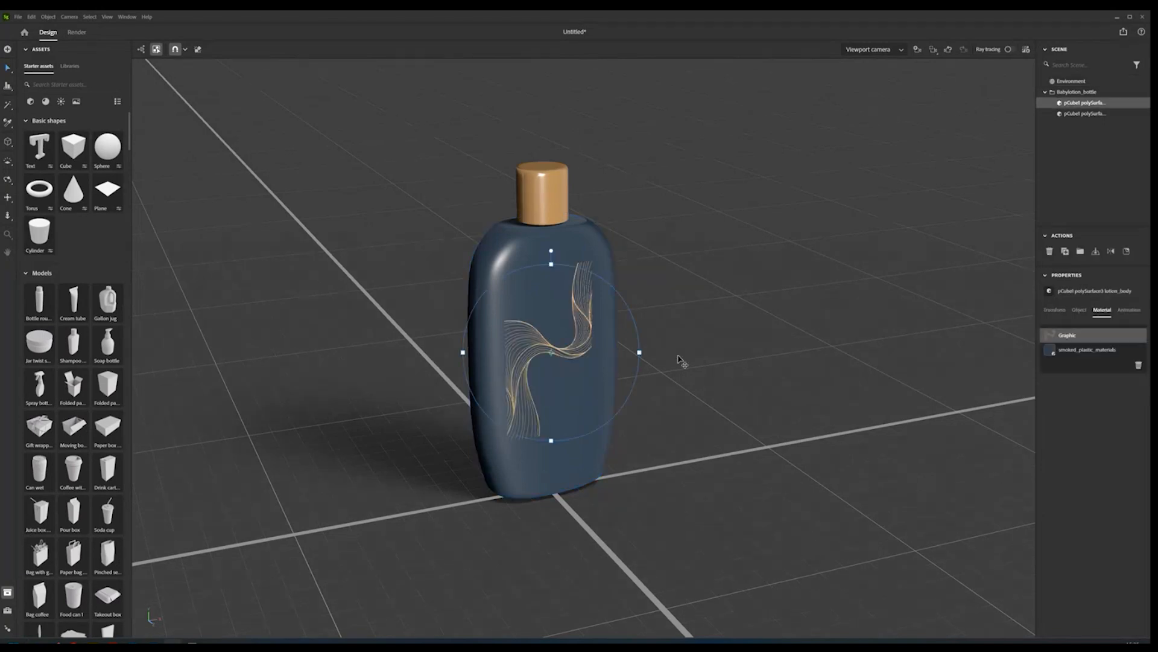
left_click_drag(632, 391, 604, 386)
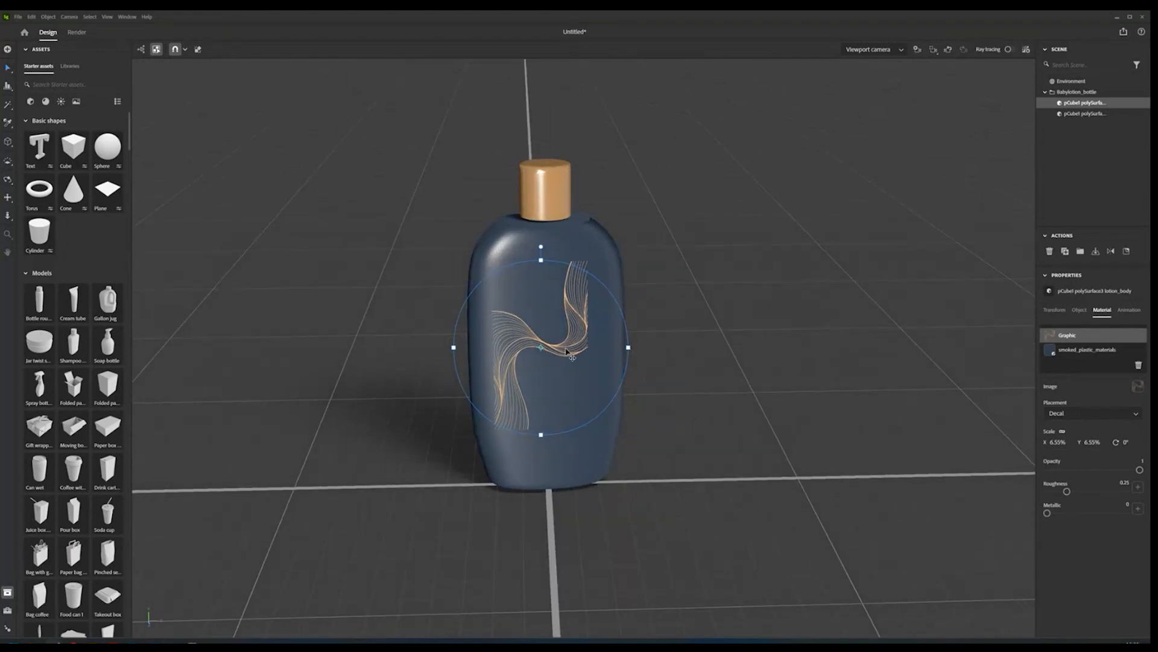
left_click_drag(592, 420, 658, 488)
left_click_drag(501, 395, 722, 369)
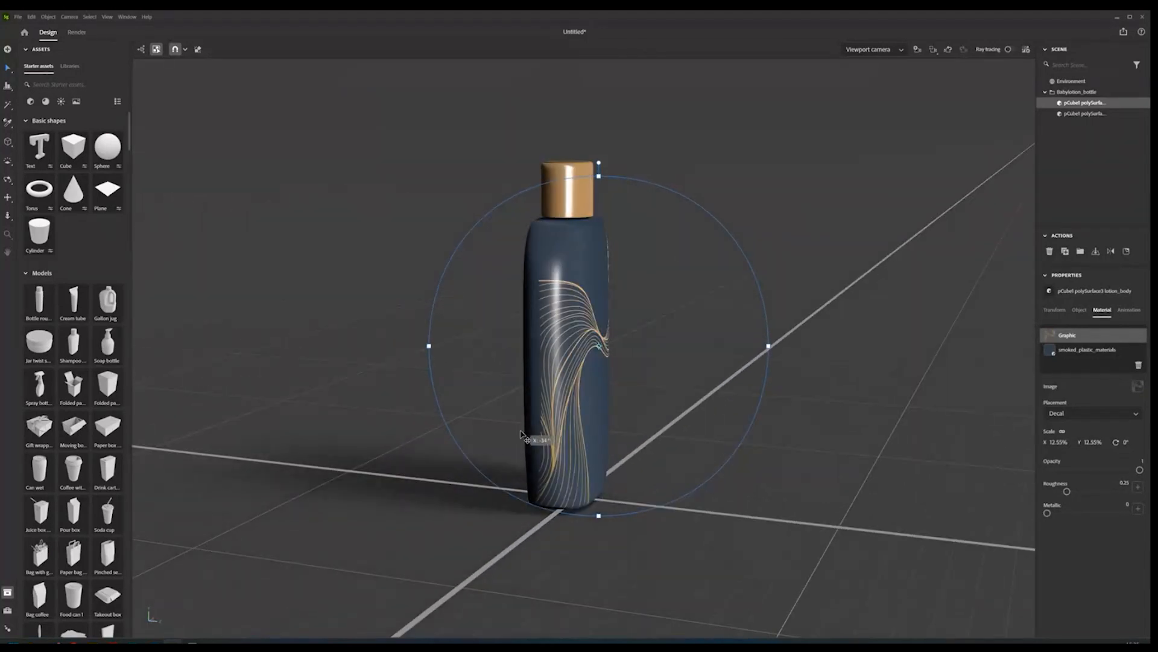
left_click_drag(545, 416, 325, 452)
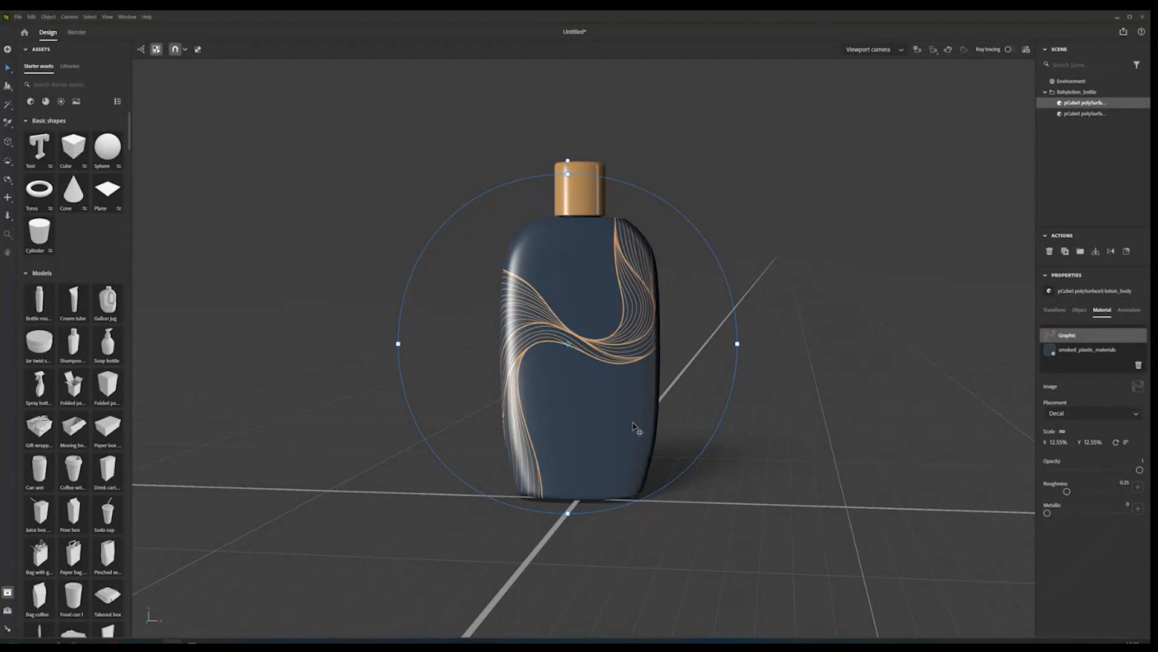
left_click_drag(568, 434, 736, 455)
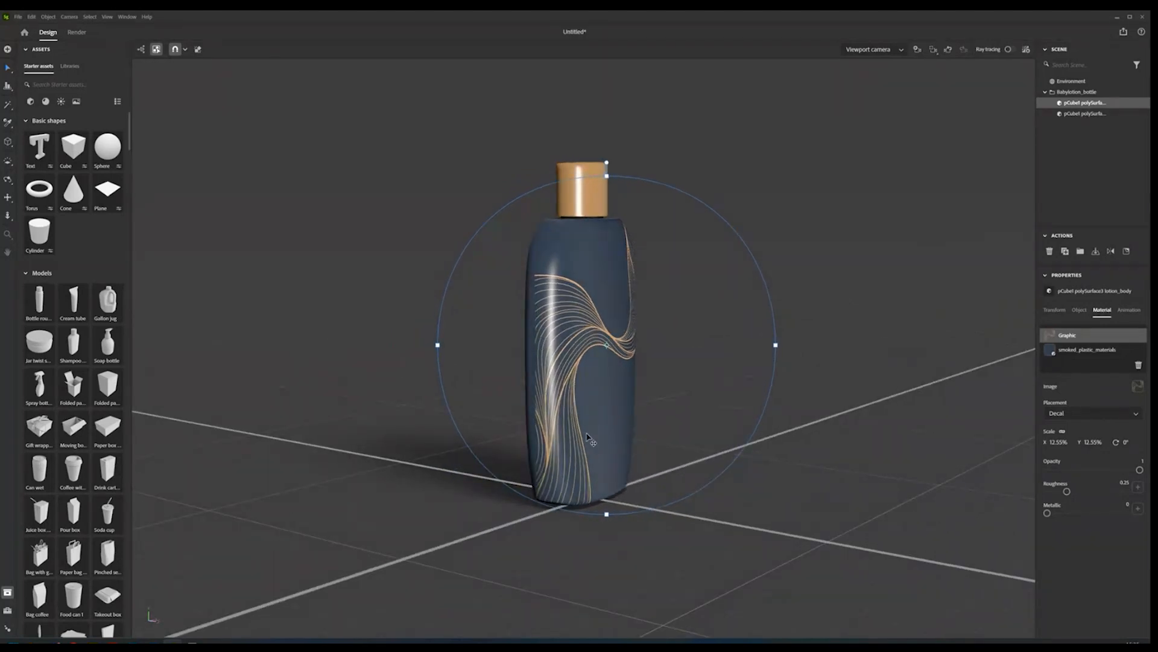
mouse_move(591, 440)
left_mouse_down()
mouse_move(624, 433)
mouse_move(584, 435)
left_mouse_up()
left_click_drag(584, 435, 416, 436)
left_click_drag(613, 460, 630, 461)
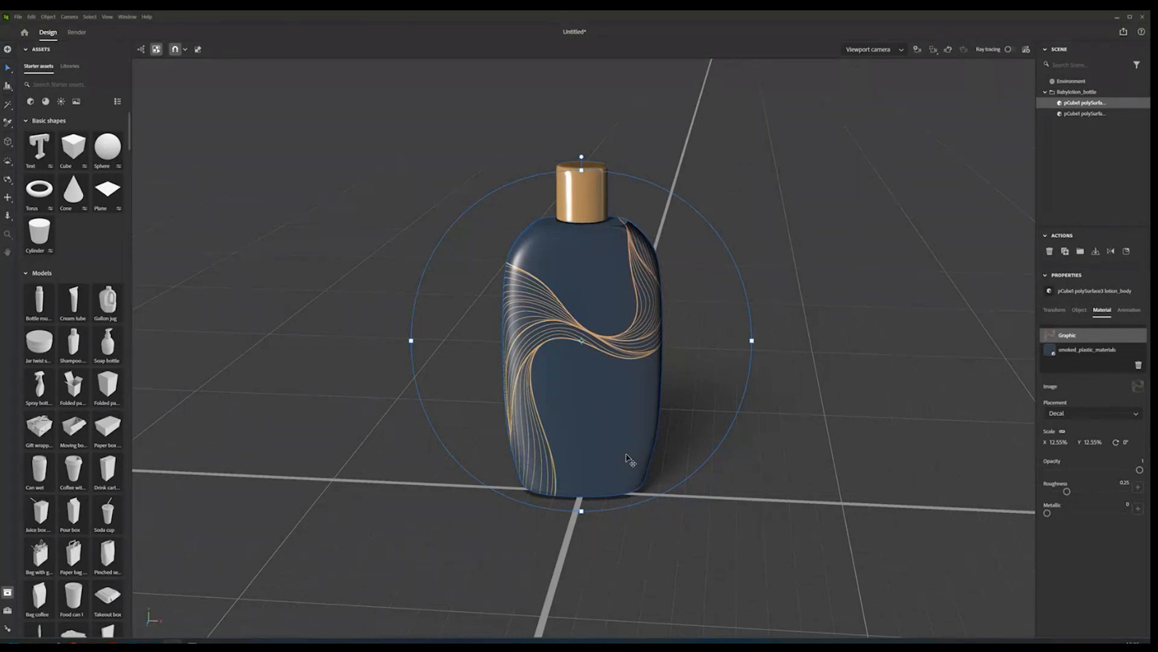
Step: Rotate the wavy line graphic to -90° and position it across the front of the bottle body
left_click_drag(623, 406, 727, 381)
left_click_drag(657, 490, 663, 495)
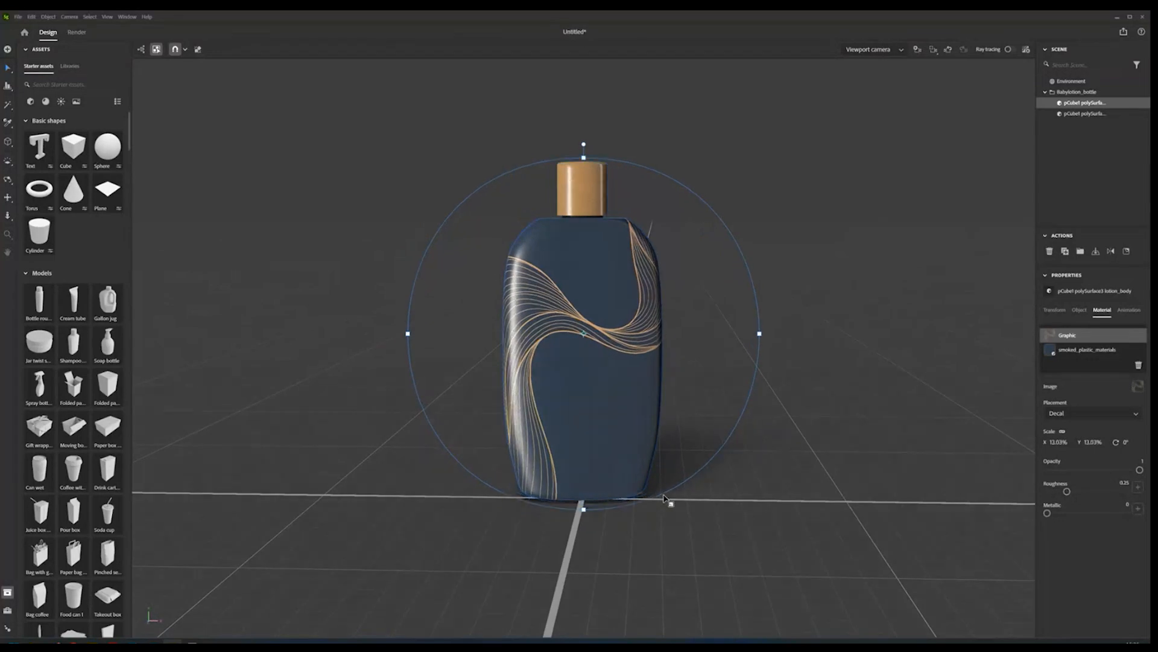
left_click_drag(583, 147, 259, 336)
left_click_drag(585, 398, 595, 433)
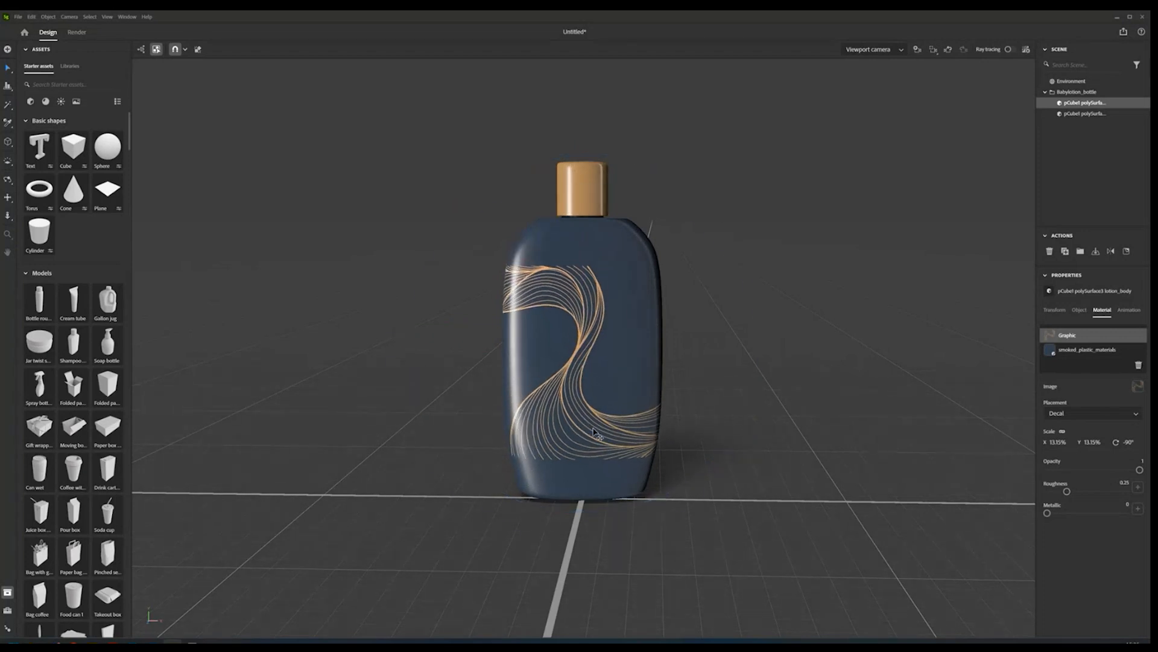
Step: Enlarge the wavy line graphic to about 19.3% scale and shift it to cover the bottle body's height
left_click_drag(676, 529, 732, 590)
left_click_drag(613, 450, 653, 446)
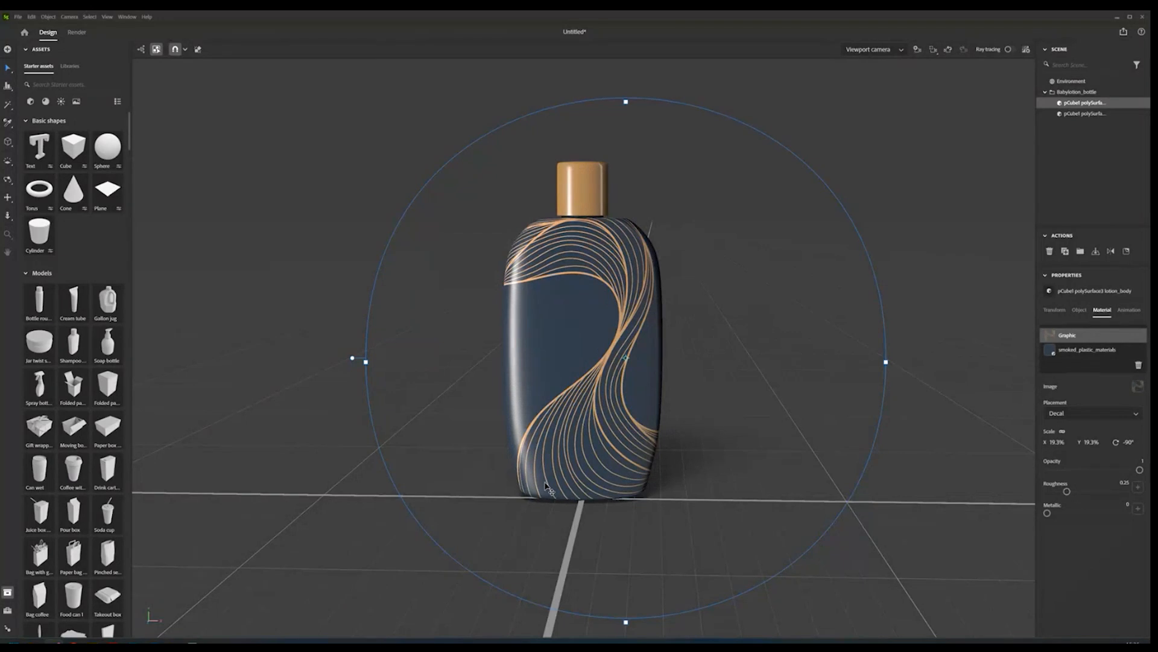
mouse_move(552, 491)
left_mouse_down()
mouse_move(582, 477)
mouse_move(567, 469)
mouse_move(560, 483)
left_mouse_up()
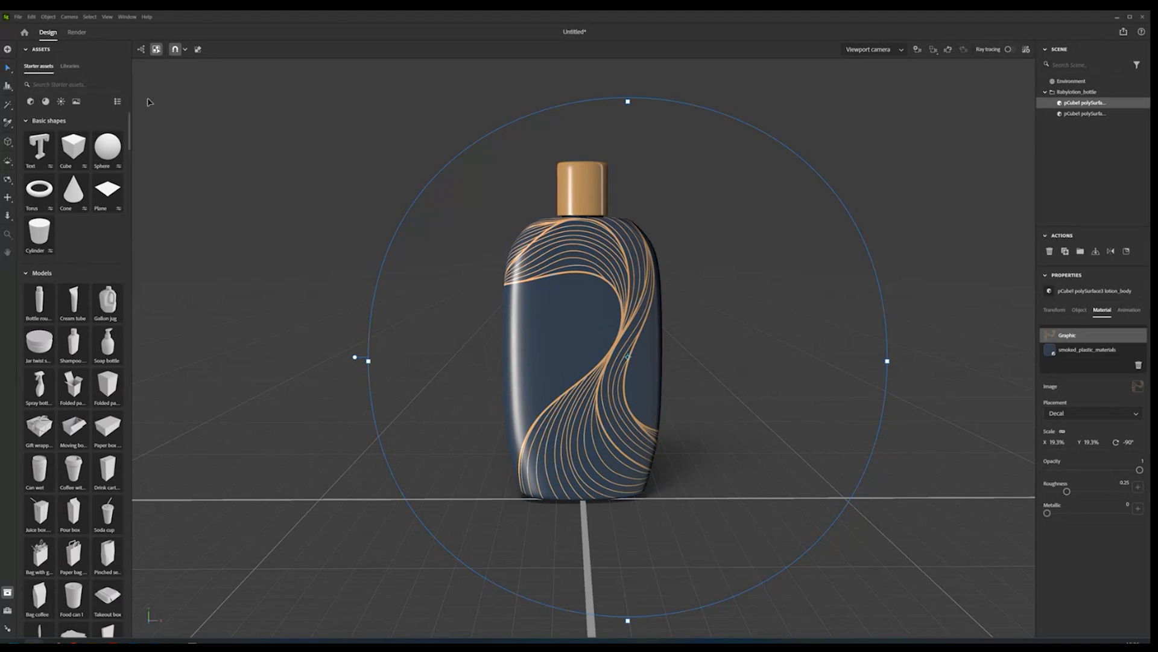
Step: Import the tan CONDITIONER label image and place it on the front of the bottle body as a second graphic
left_click(18, 17)
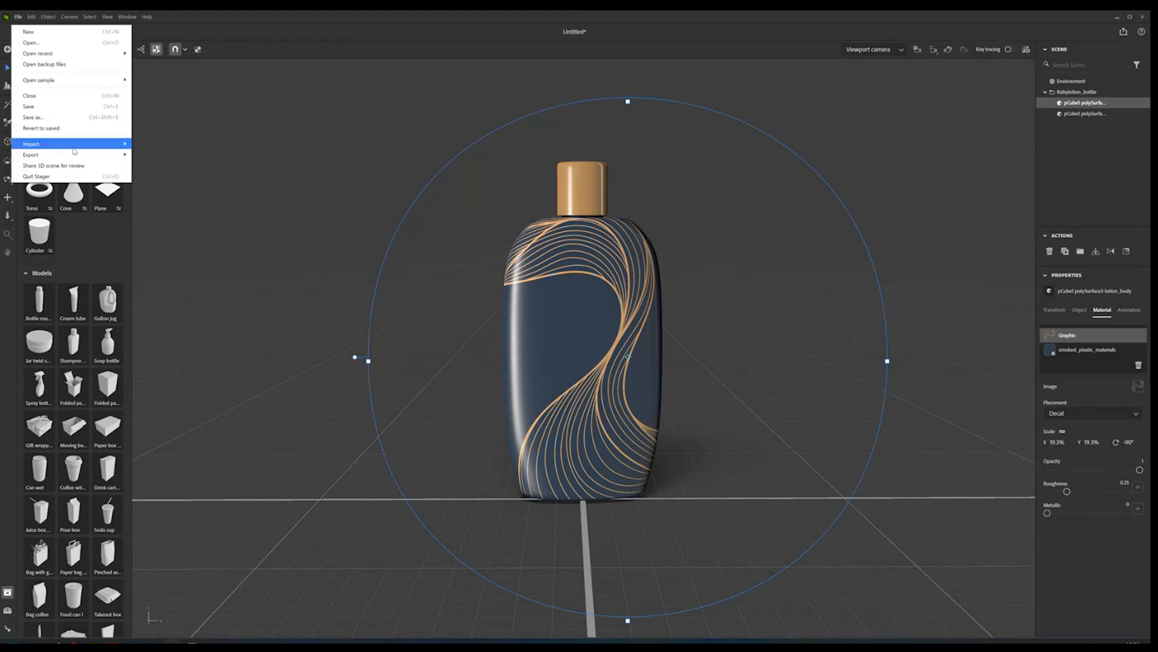
mouse_move(75, 151)
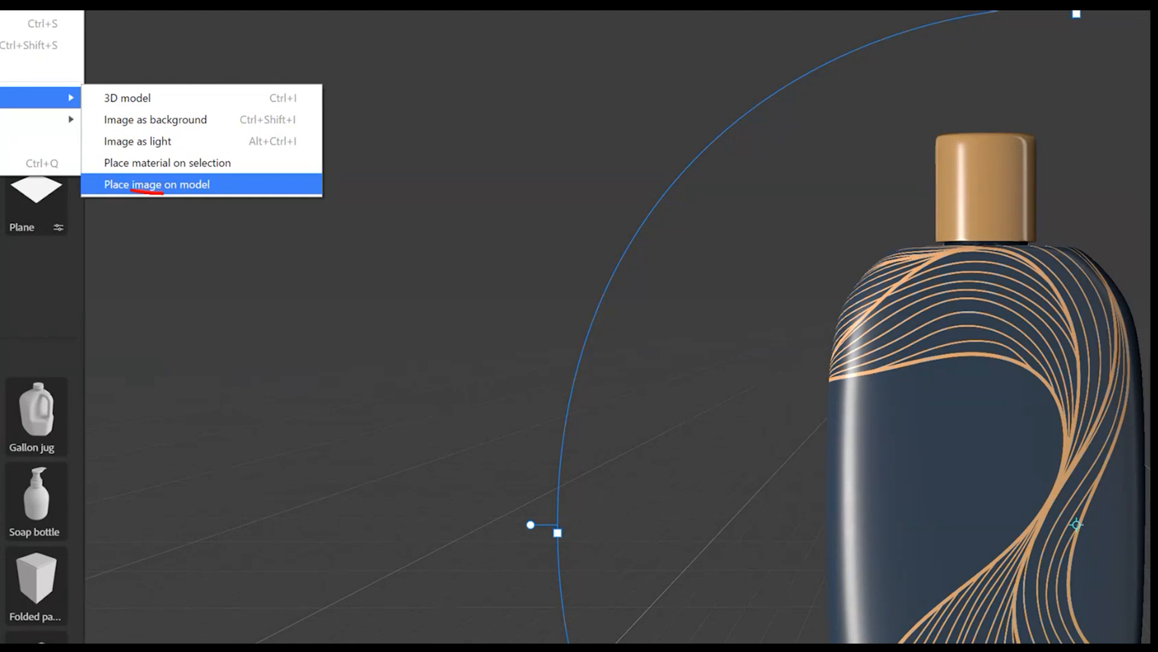
left_click(156, 186)
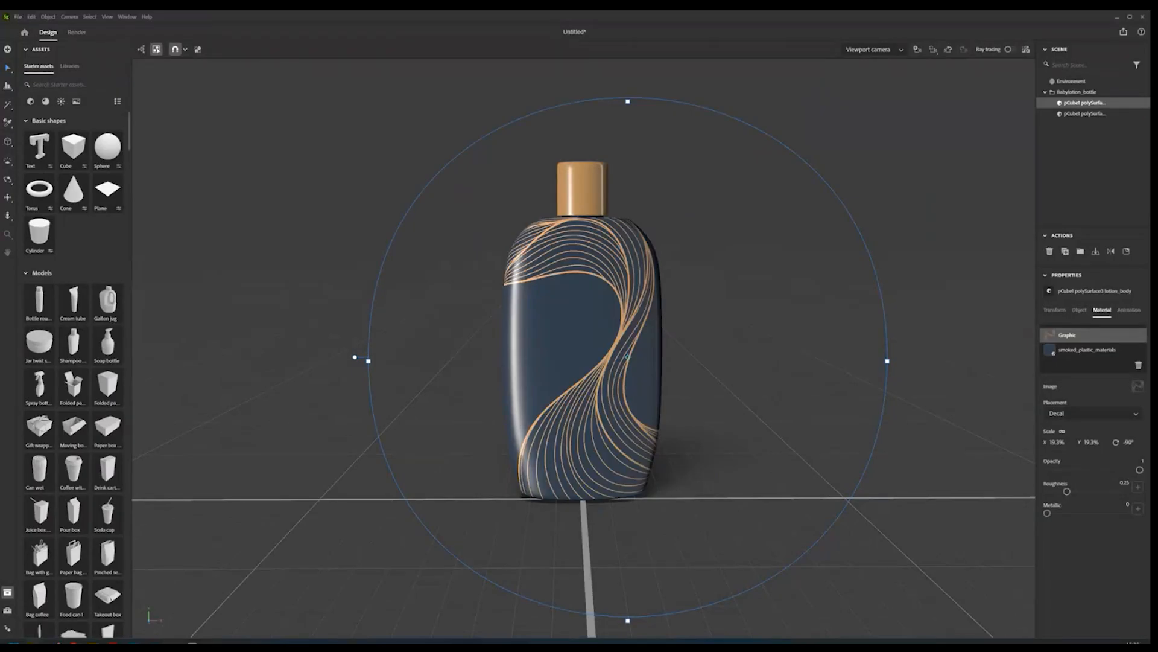
left_click(576, 386)
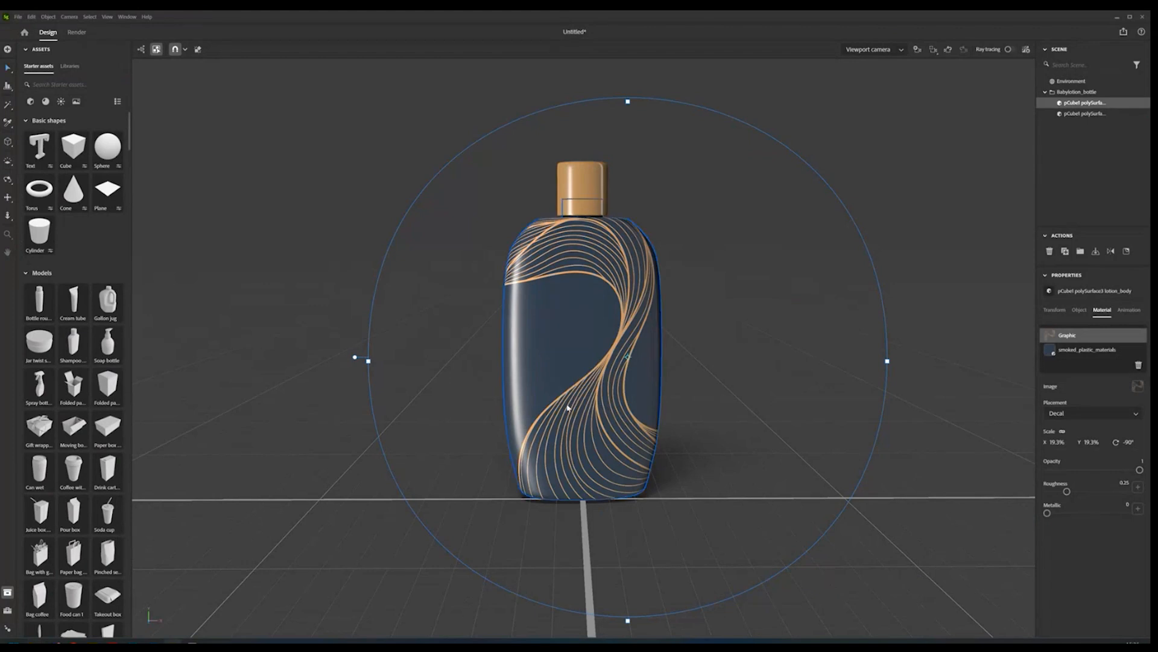
left_click_drag(589, 423, 638, 428)
scroll(596, 406, "up", 1)
left_click_drag(637, 428, 178, 422)
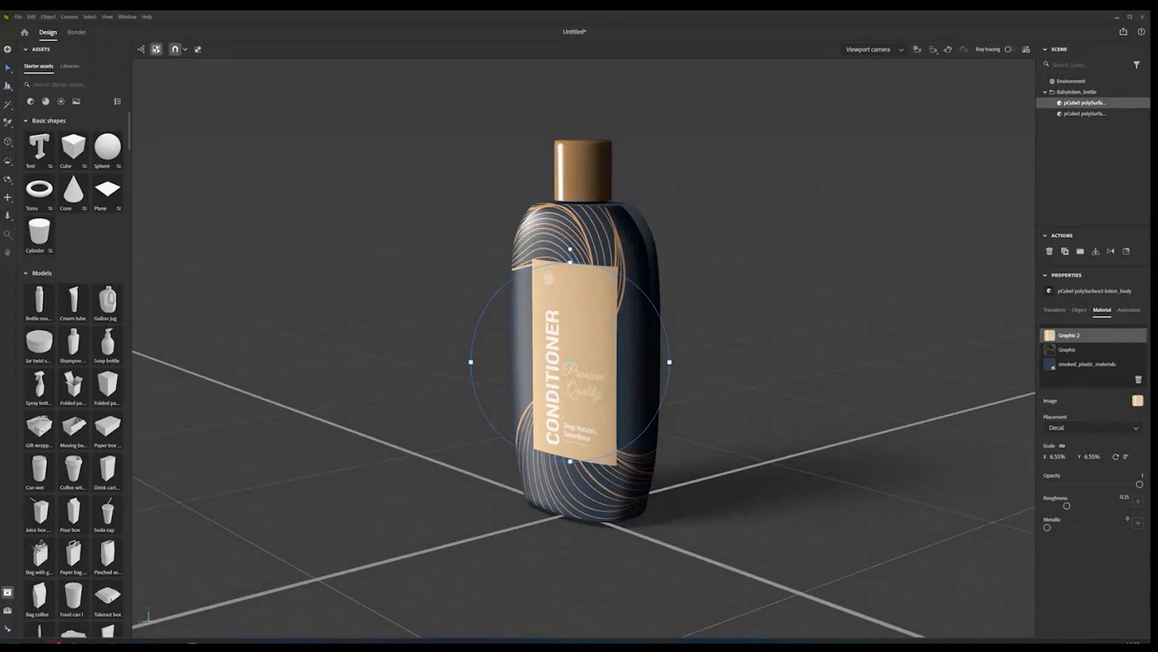
Step: Move the CONDITIONER label down to the lower part of the bottle's front face
left_click_drag(574, 416, 695, 438)
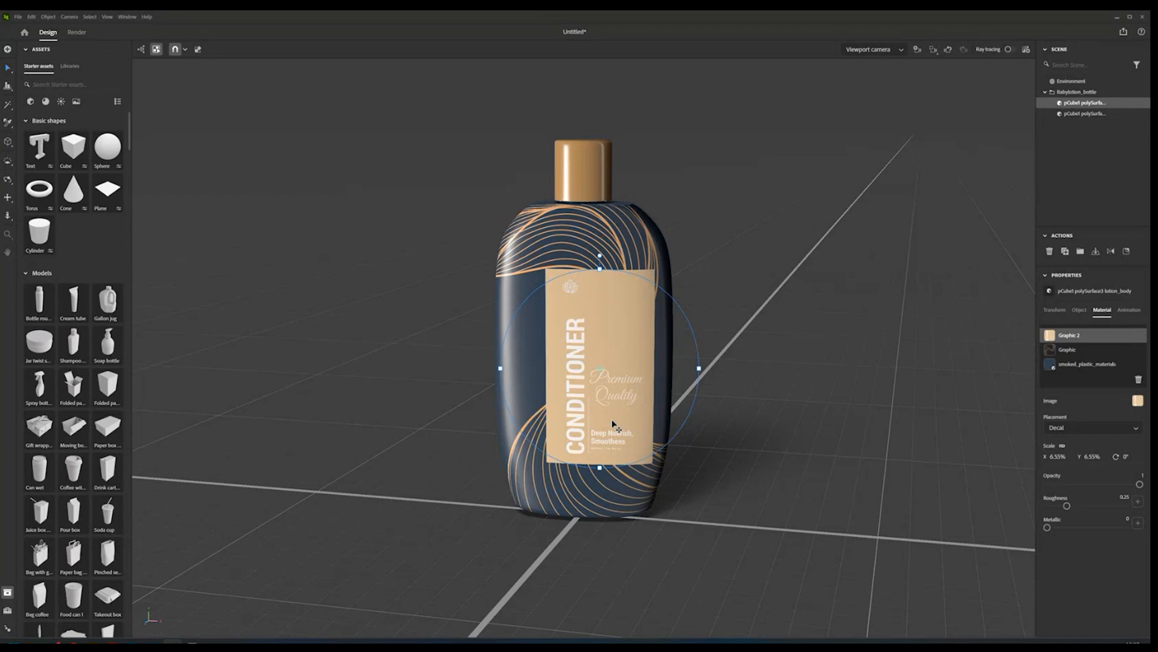
left_click_drag(610, 418, 591, 475)
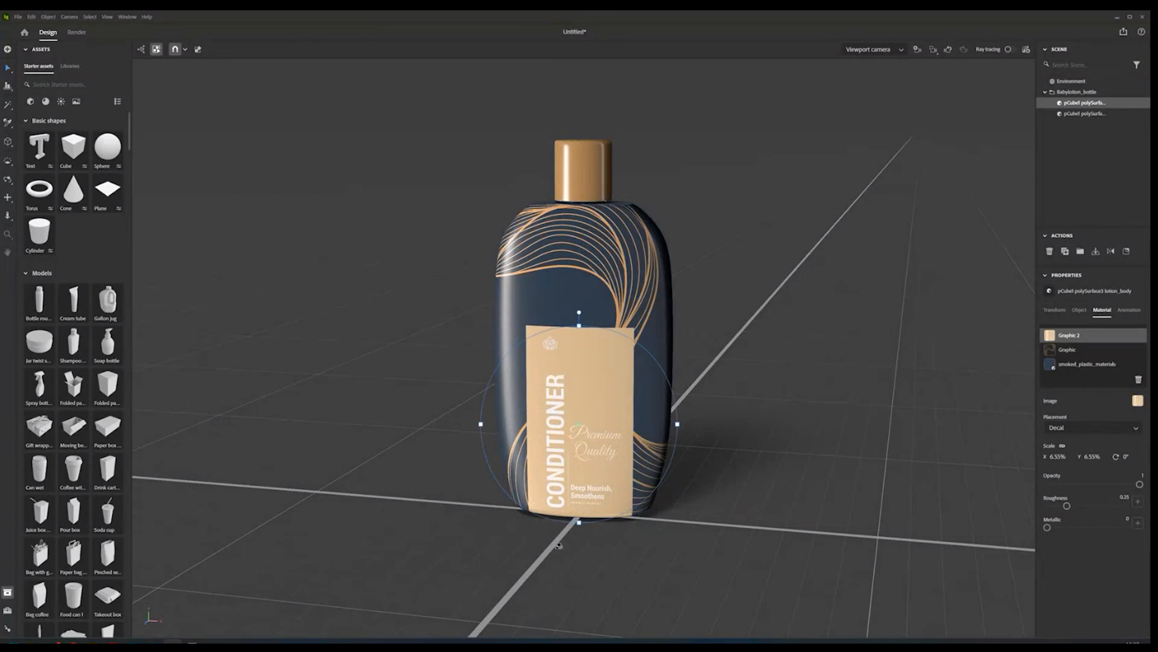
left_click_drag(559, 546, 640, 529)
left_click(799, 545)
left_click_drag(771, 531, 786, 453)
Step: Select the Graphic 2 label layer on the lotion_body and open its image for editing in Illustrator
left_click(597, 414)
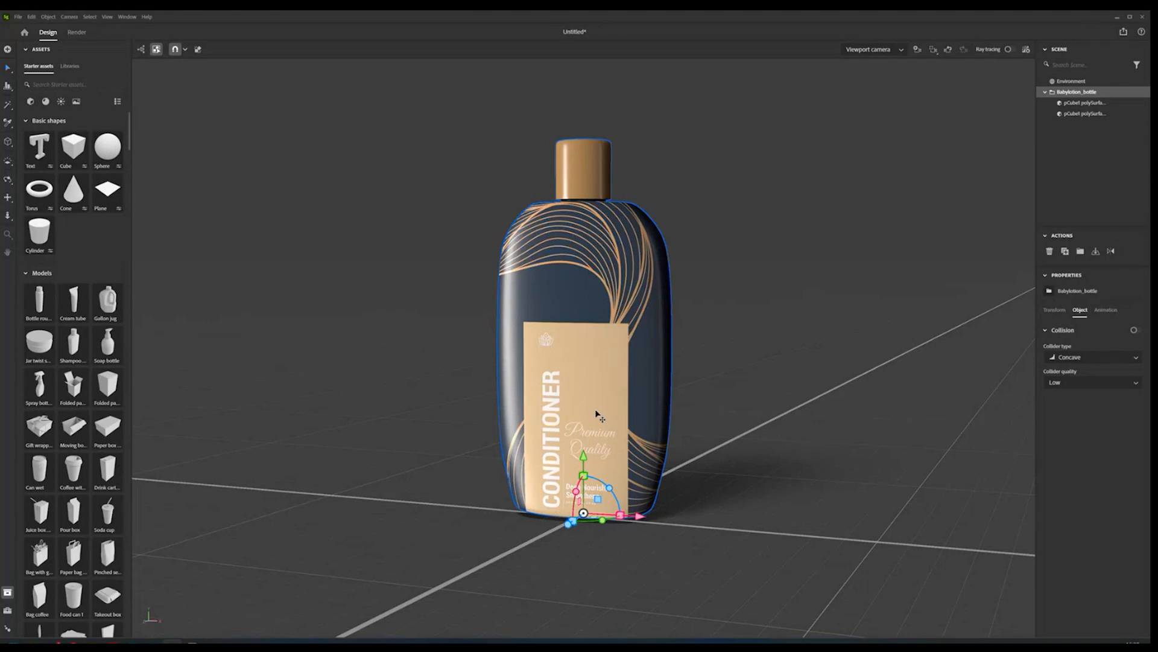
left_click(1086, 114)
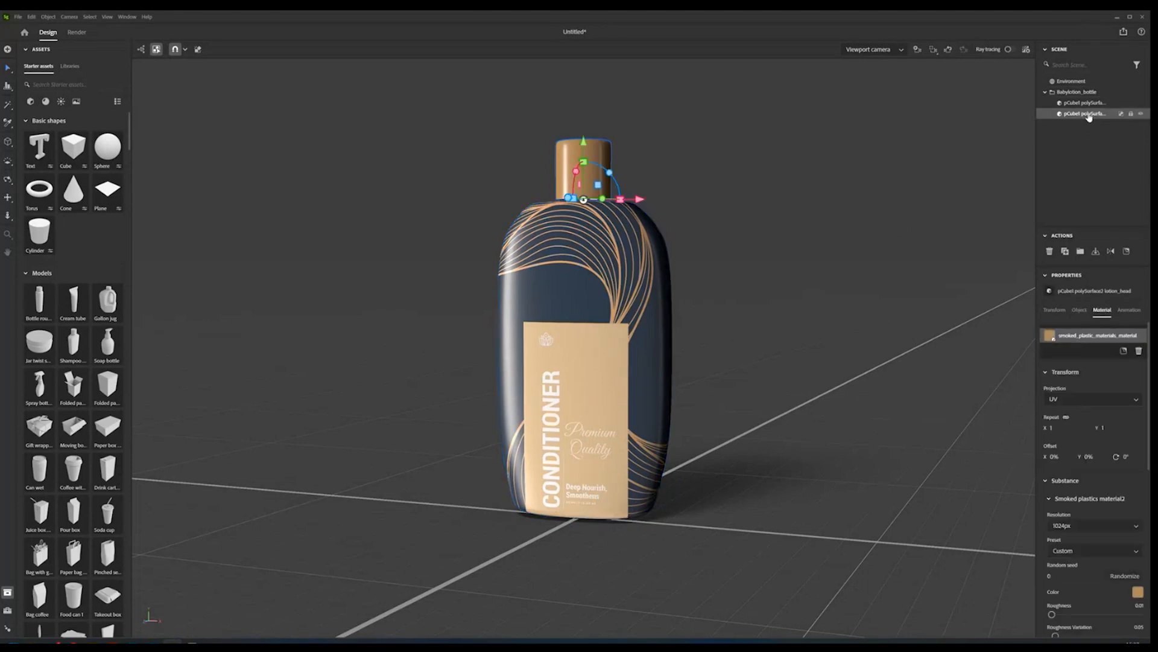
left_click(1080, 103)
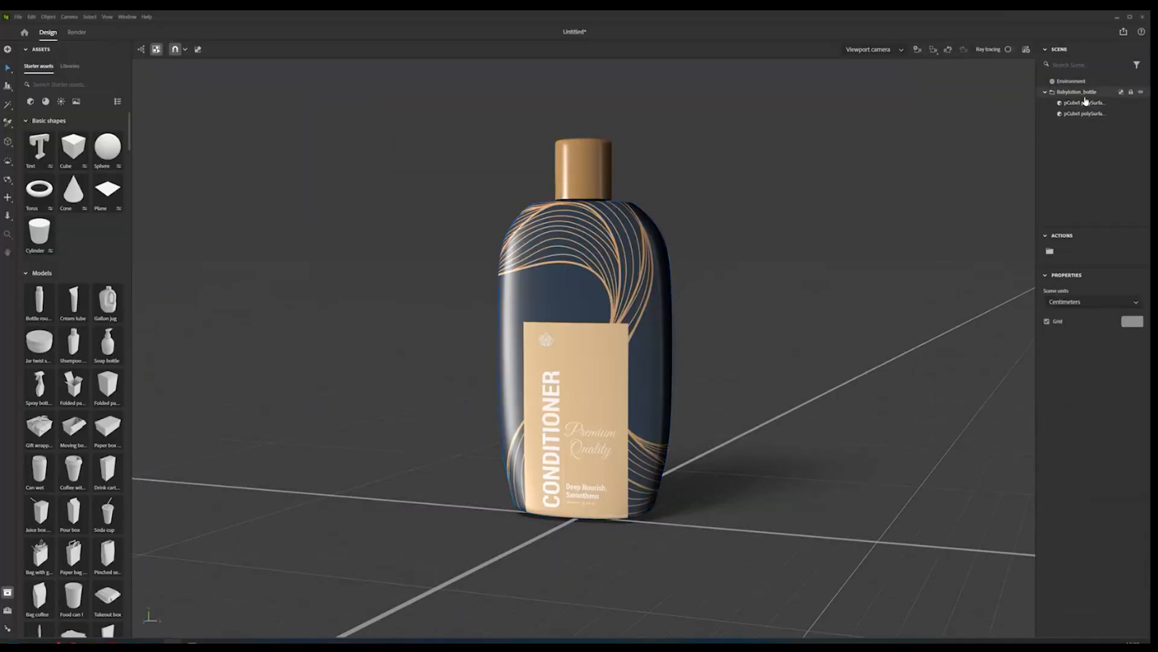
left_click(1086, 101)
left_click(1092, 336)
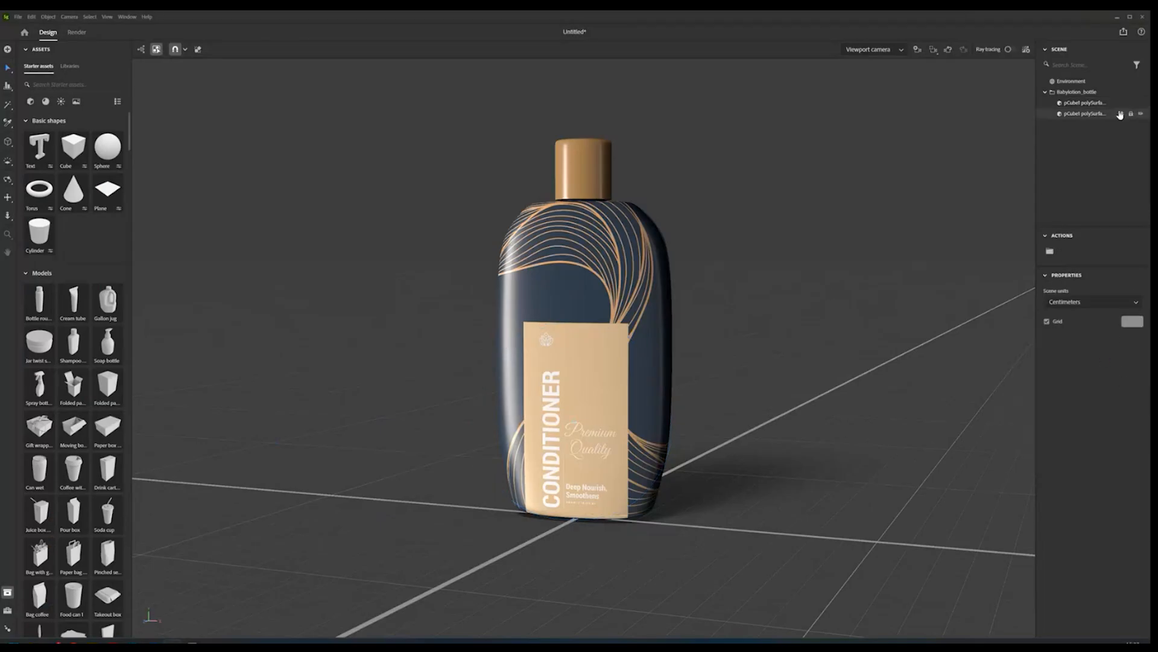
left_click(1092, 95)
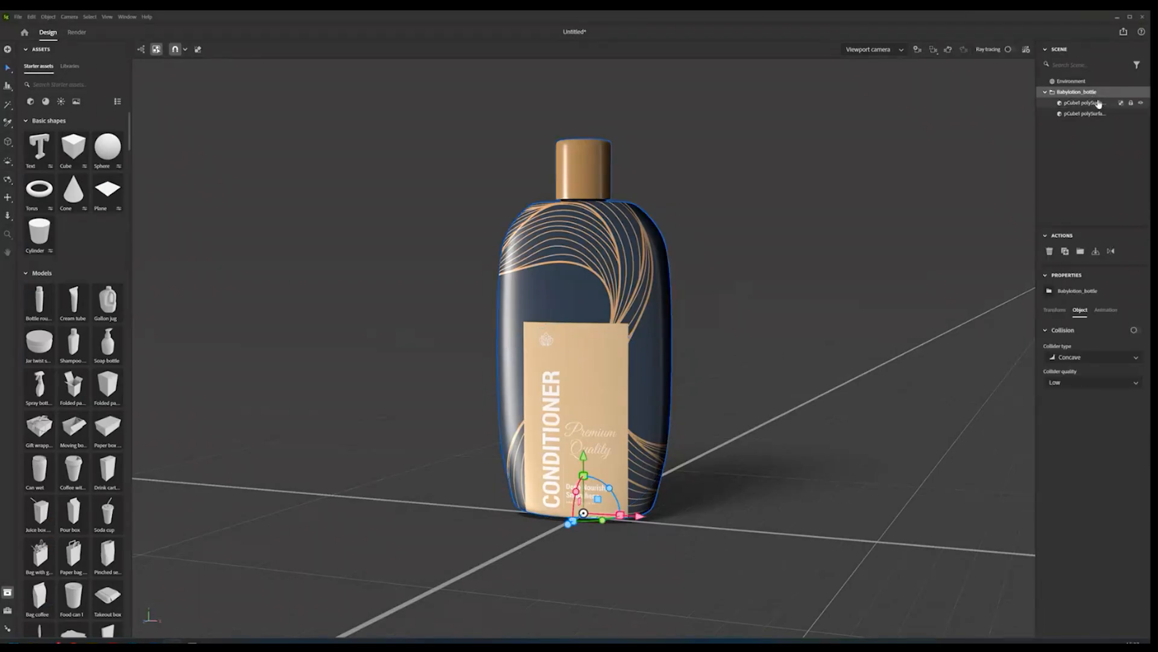
left_click(1099, 104)
left_click(1080, 335)
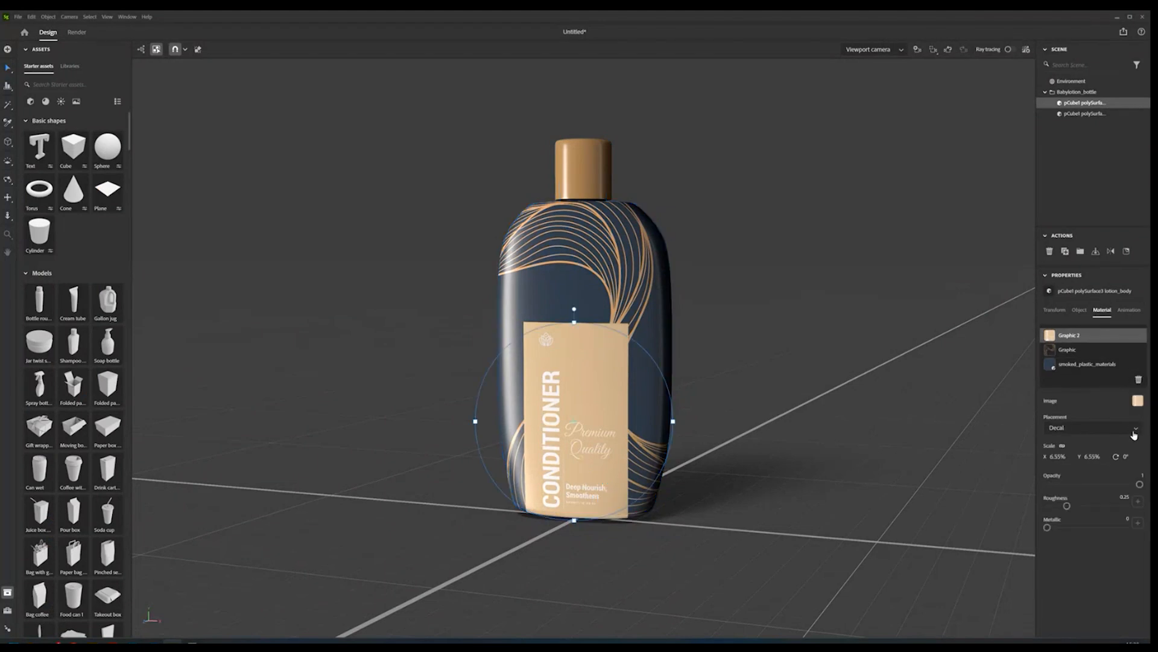
left_click(1138, 401)
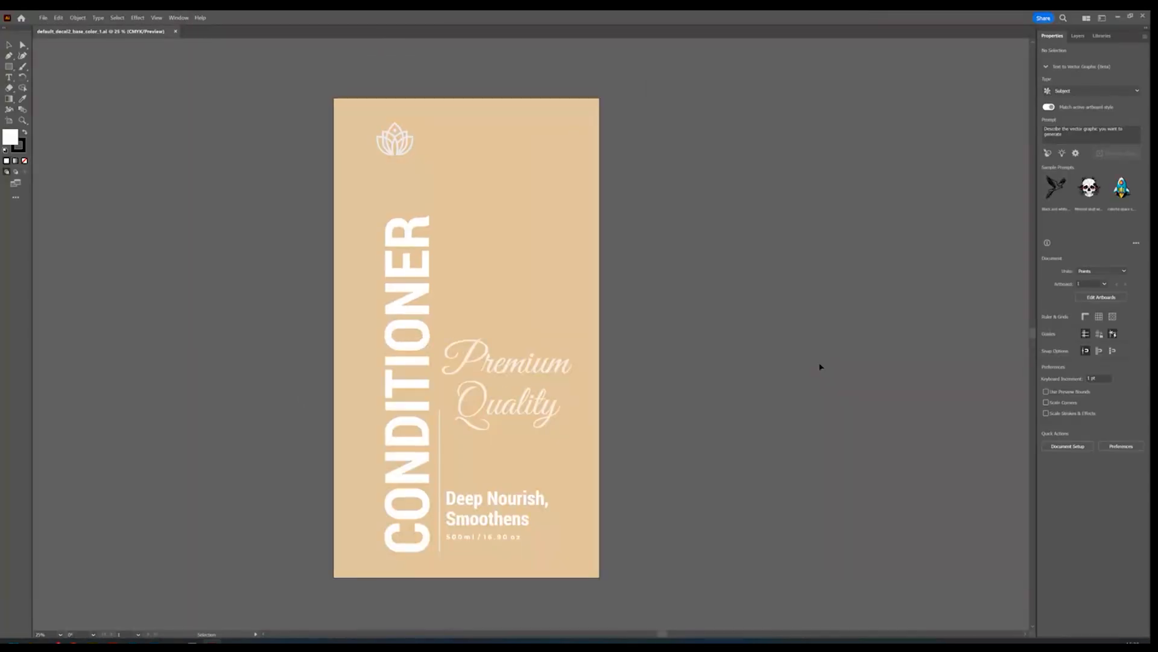
Step: Fill the label's background rectangle with dark blue, using red 0, green 30 and blue 104
key("ctrl+0")
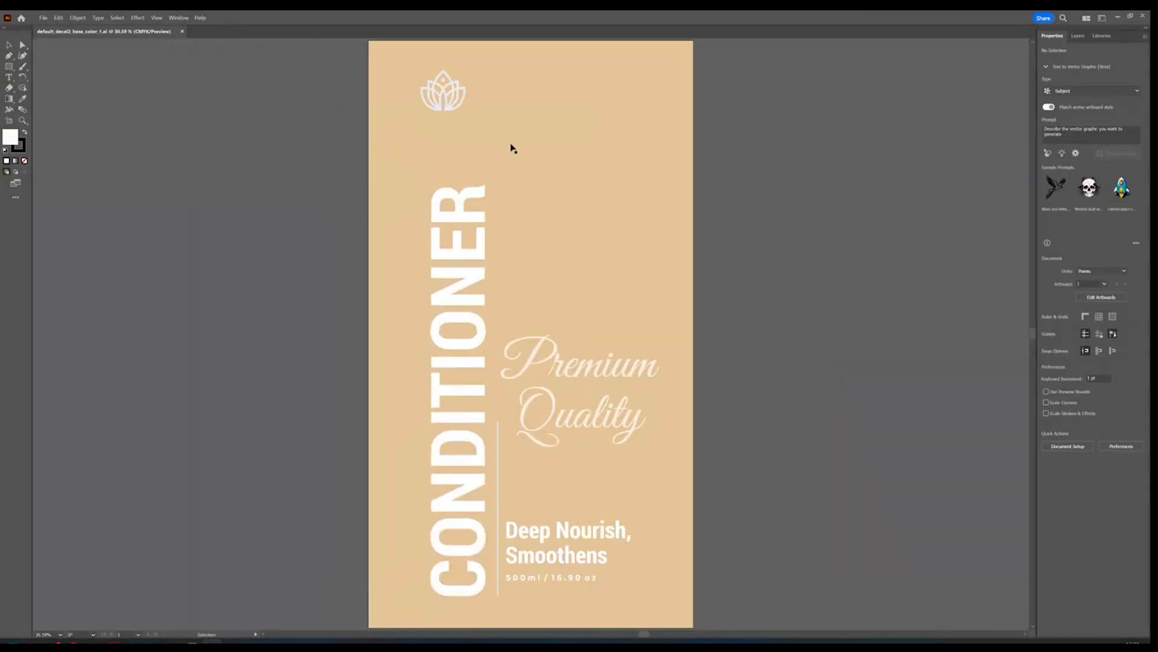
left_click_drag(331, 26, 435, 13)
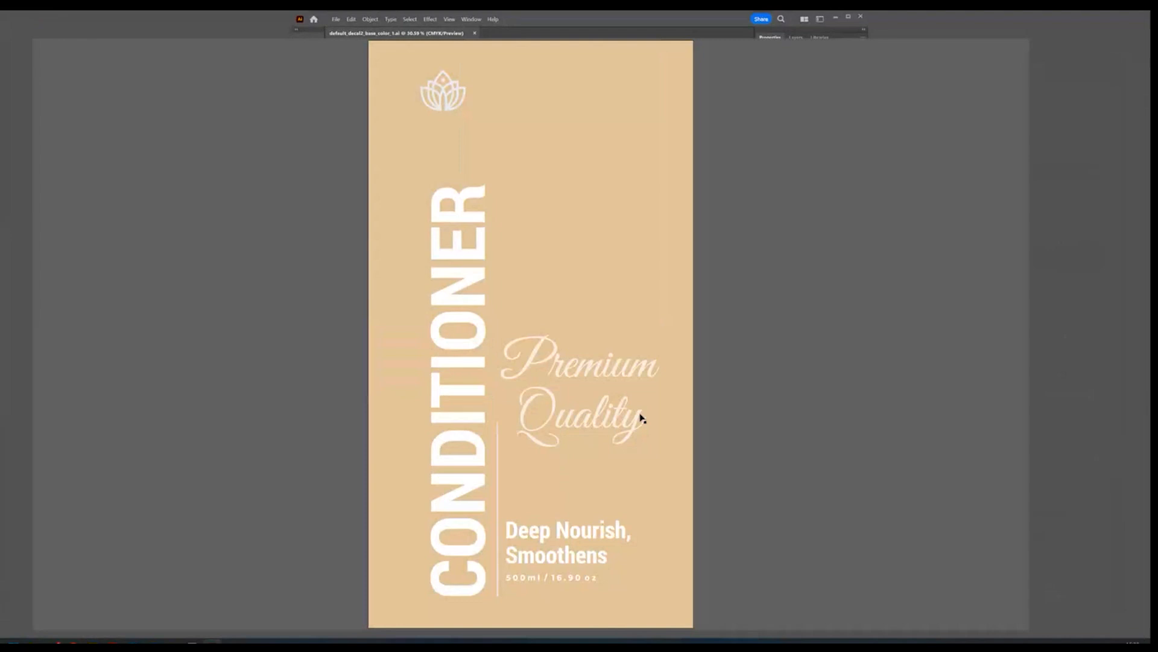
left_click(674, 216)
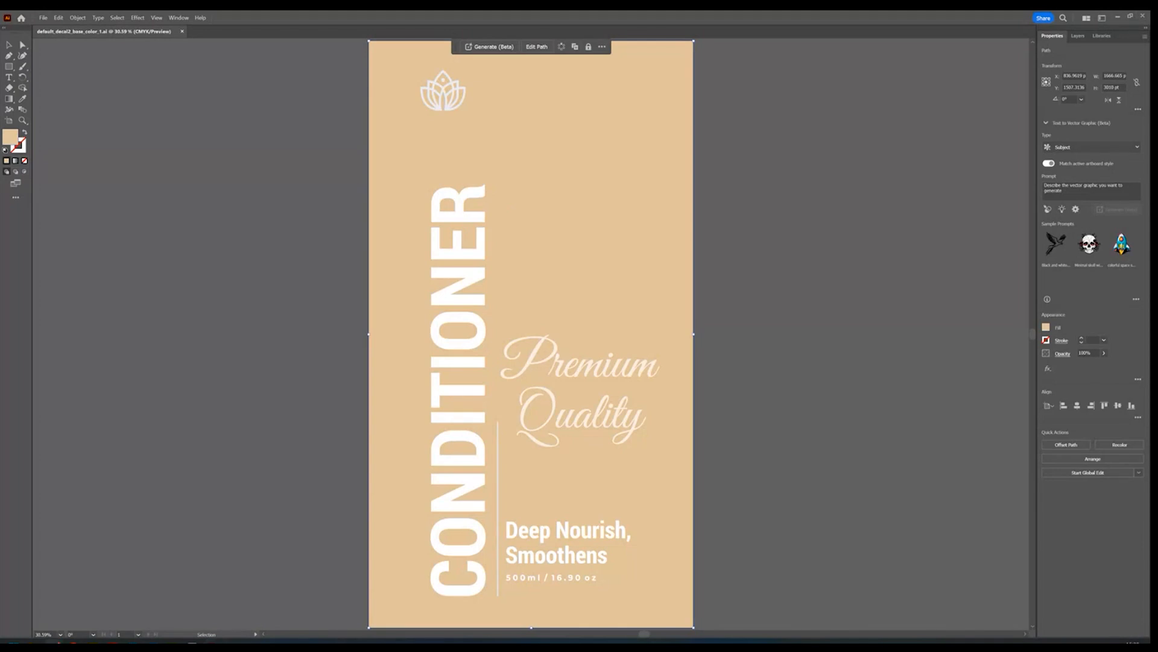
left_click(759, 233)
left_click(675, 155)
left_click(1047, 329)
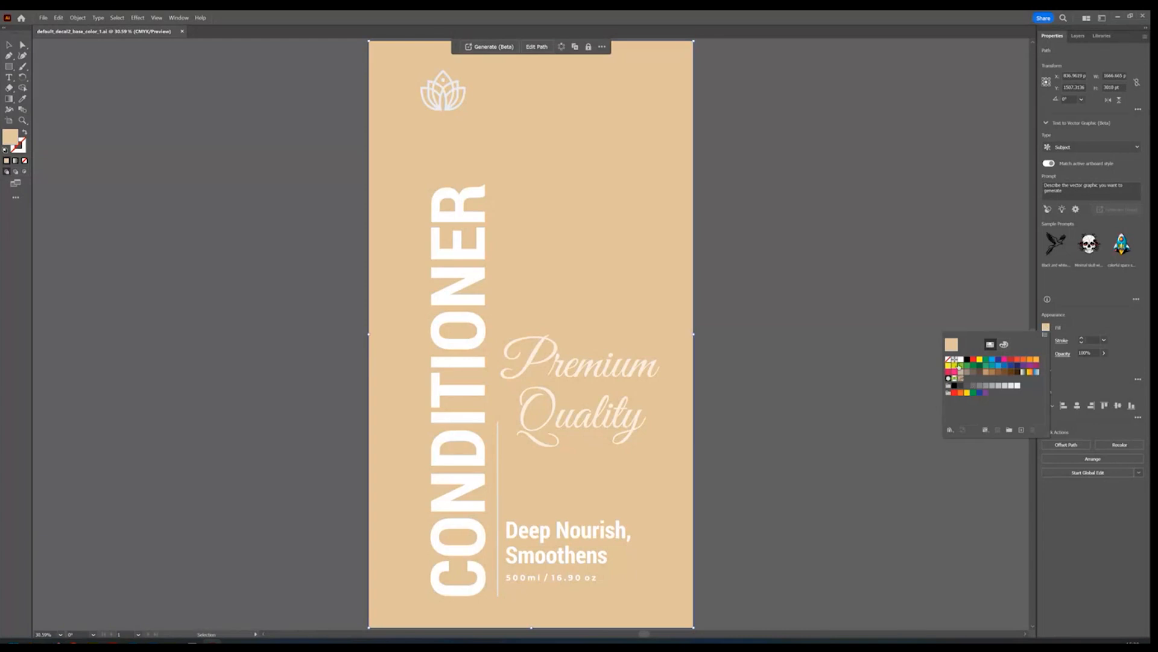
left_click(1098, 328)
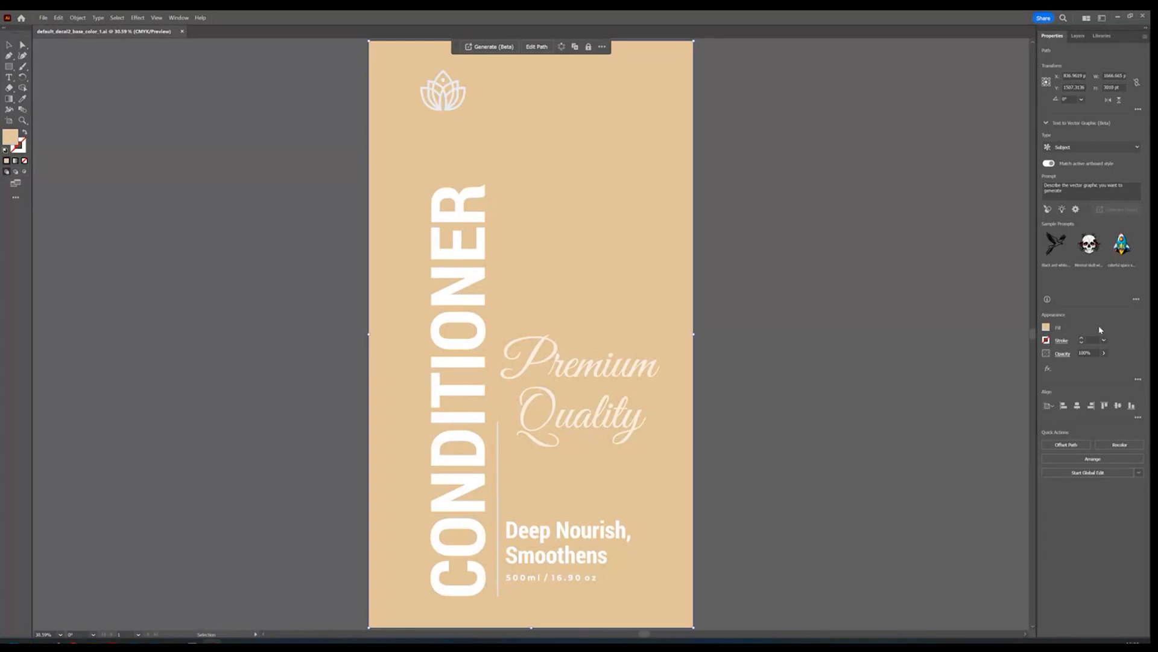
double_click(10, 137)
type("003977")
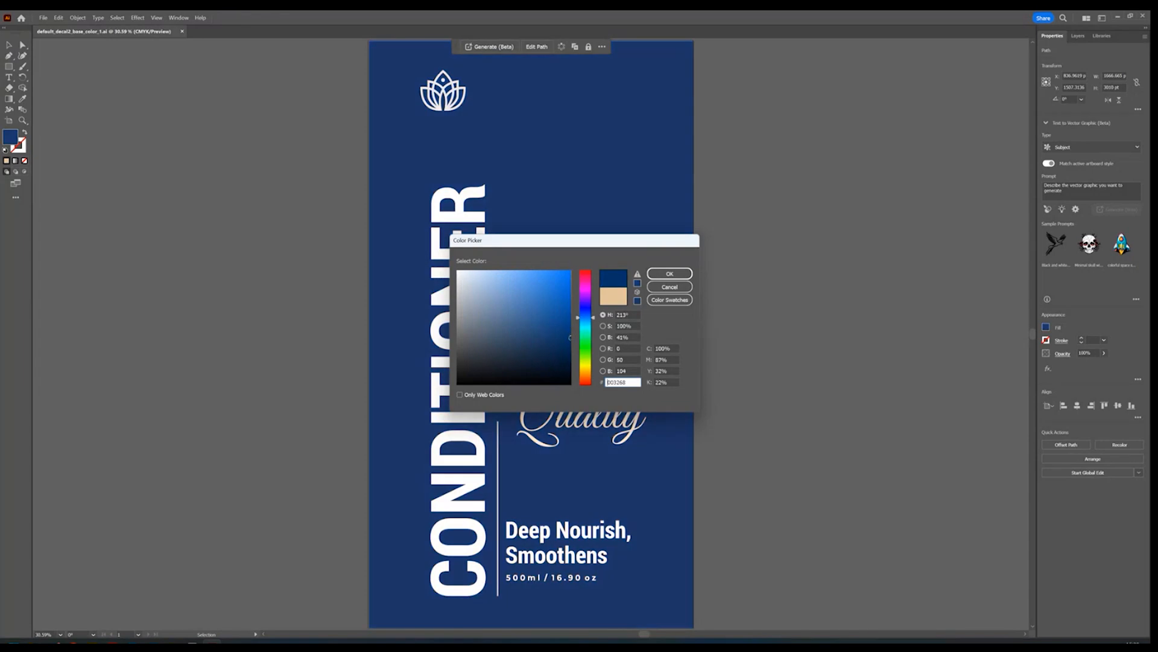
left_click_drag(593, 316, 593, 313)
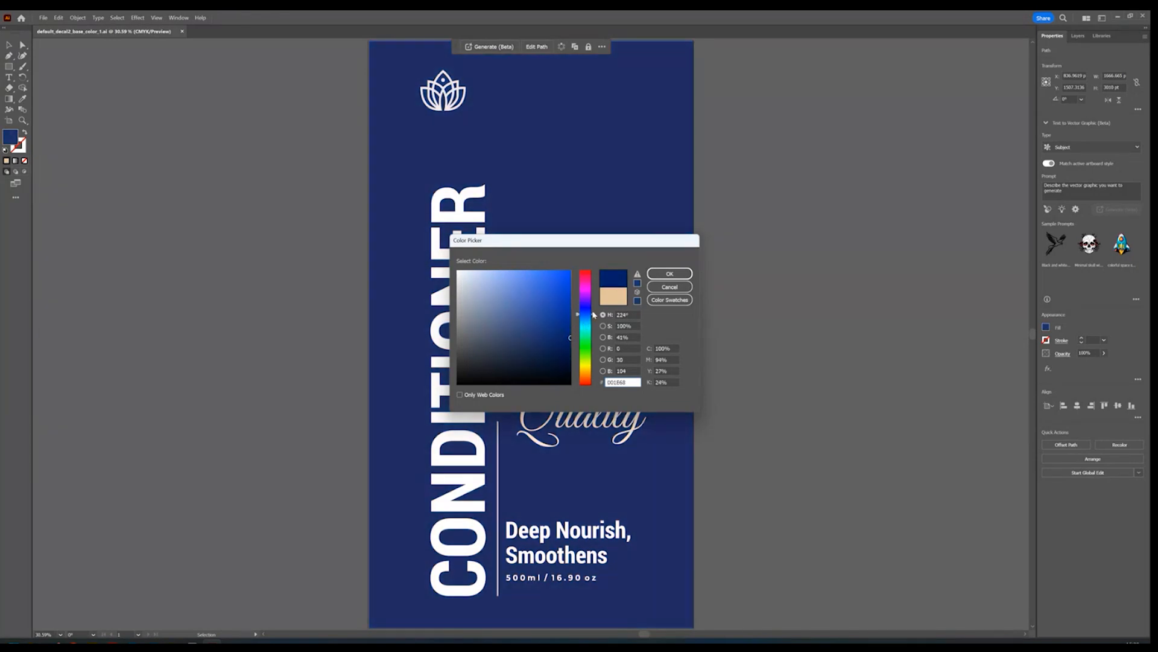
left_click(670, 274)
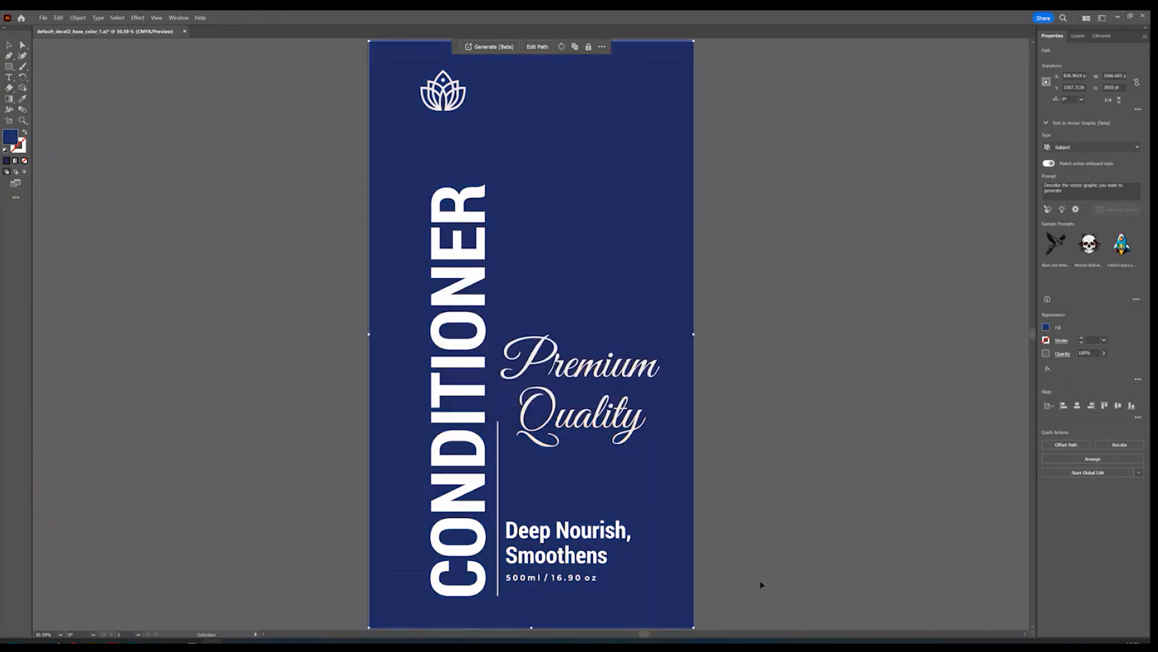
Step: Select the label's logo, text and divider line without the background and color them white
key("ctrl+a")
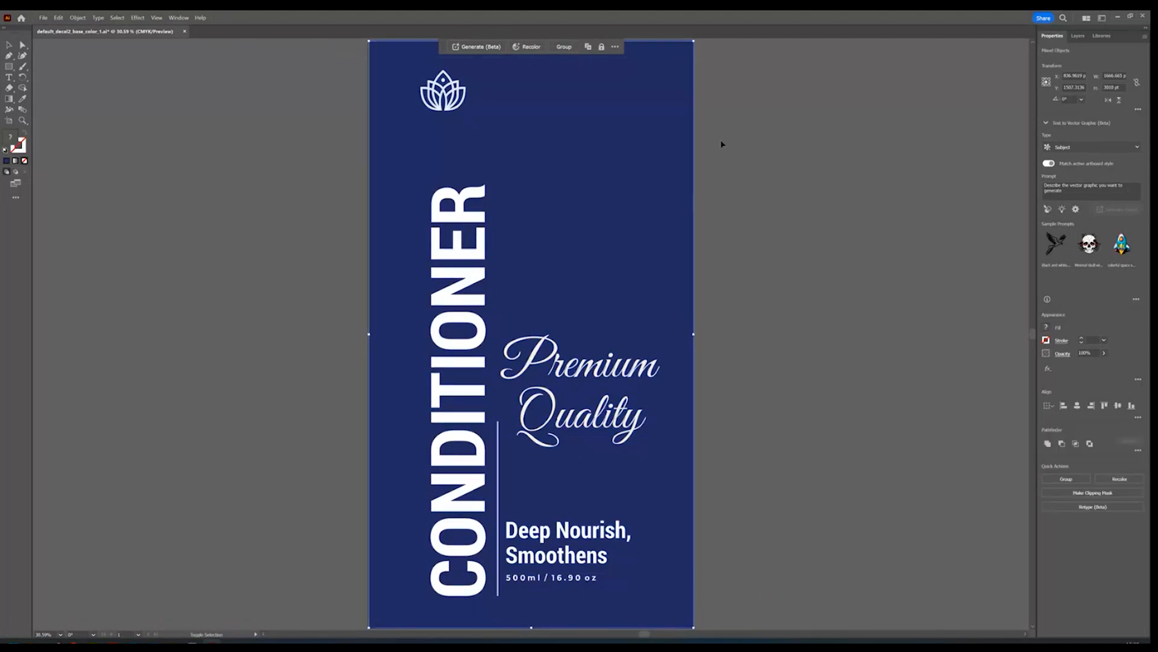
left_click(671, 144, "shift")
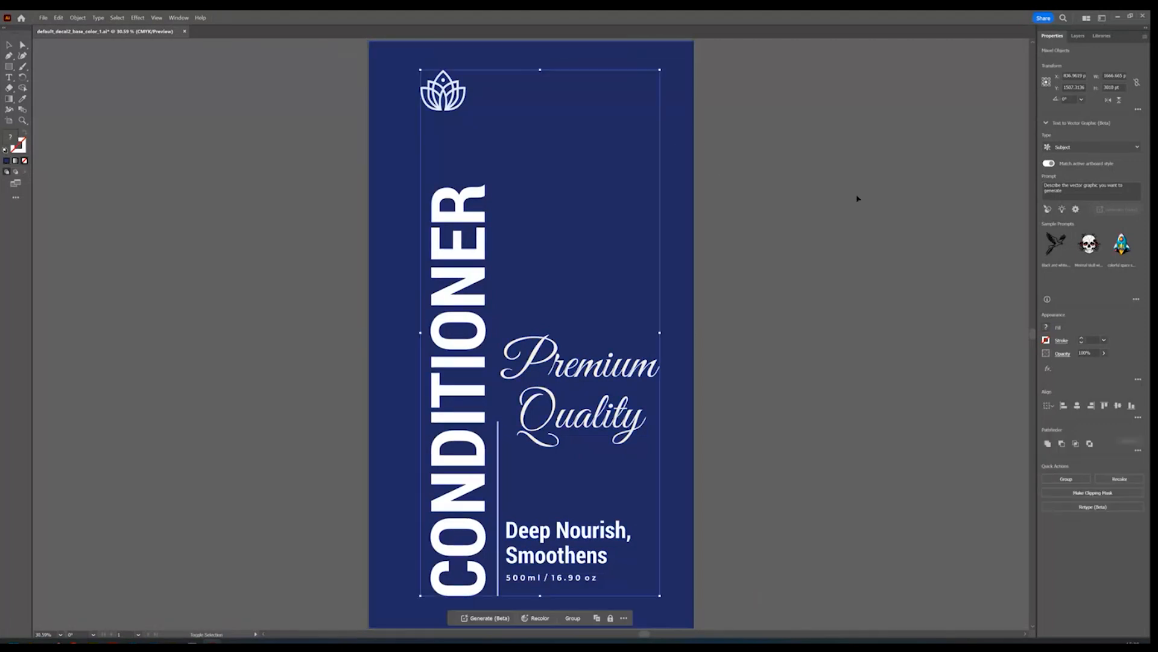
left_click(1046, 341)
left_click(961, 362)
left_click(697, 255)
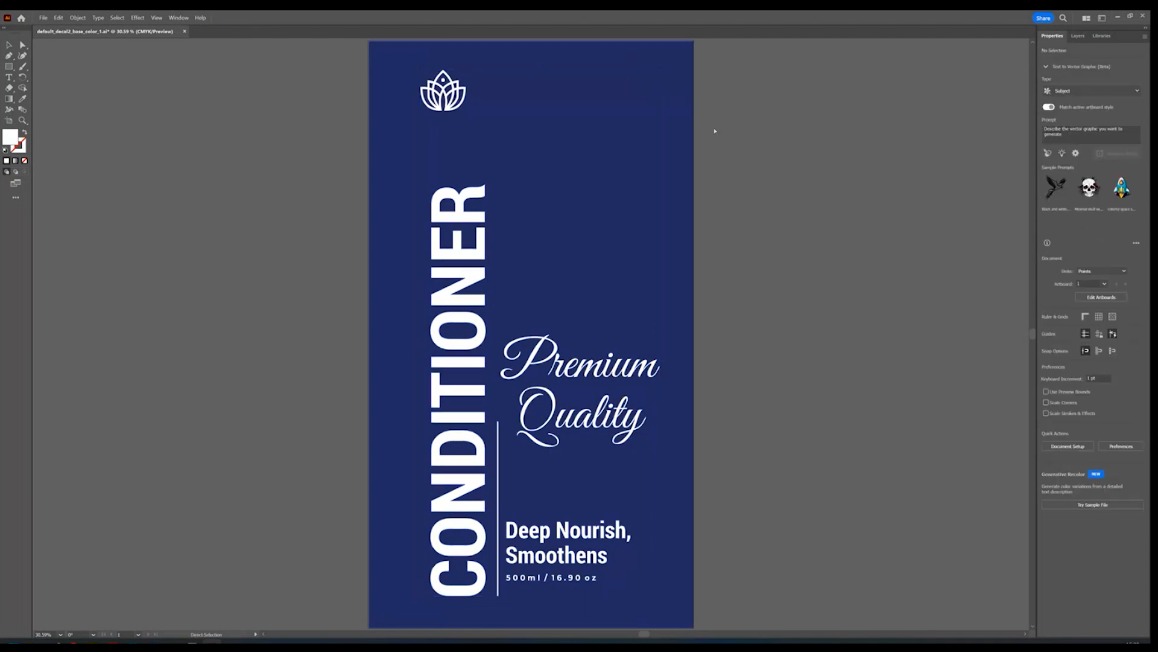
Step: Save the dark blue label and return to Substance 3D Stager to check it on the bottle
key("ctrl+s")
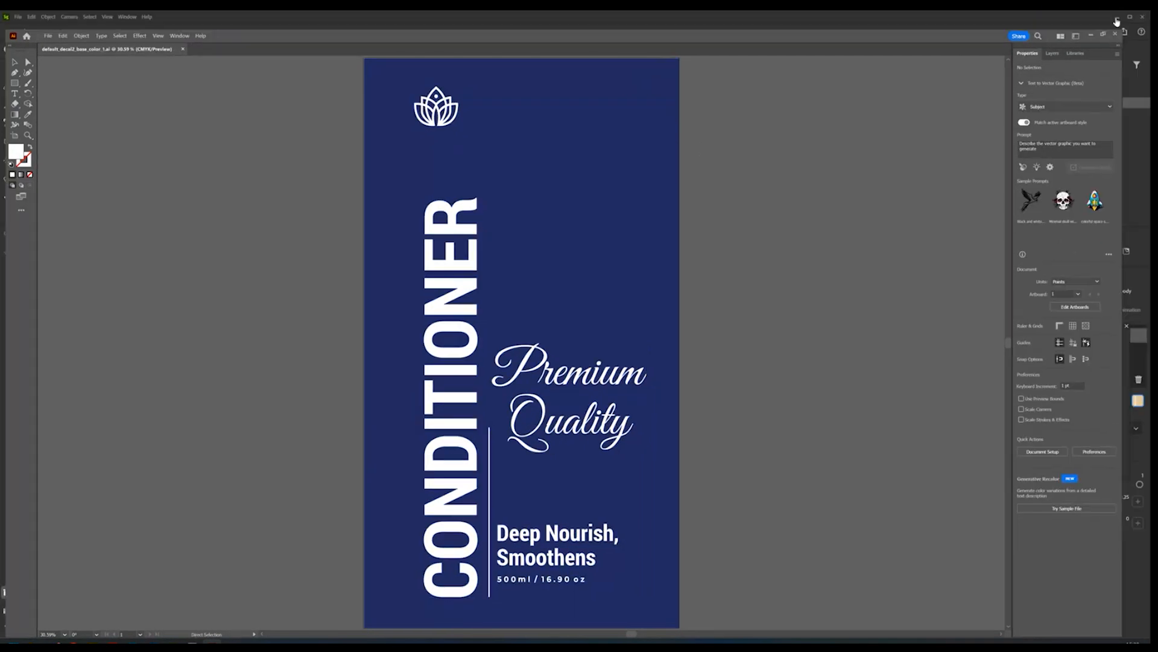
left_click(1117, 18)
left_click(807, 449)
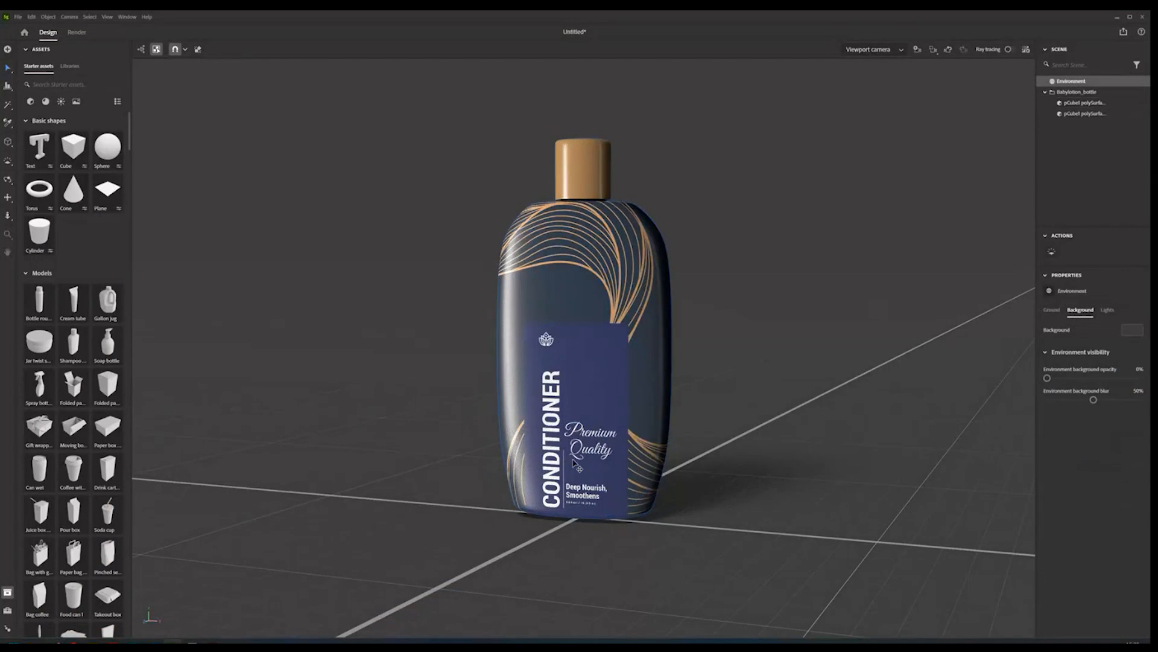
left_click_drag(685, 473, 652, 453)
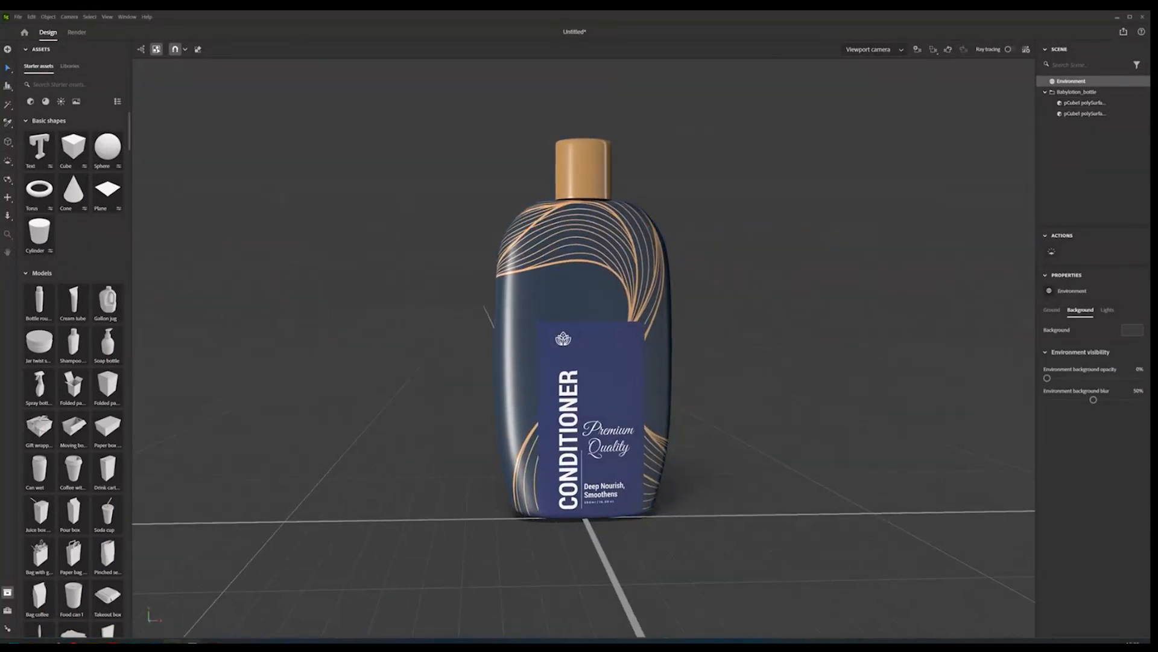
Step: Return to Illustrator, undo the label's white and dark blue recoloring, save it, and review the label on the bottle in Stager
left_click(212, 642)
key("ctrl+z")
key("ctrl+z")
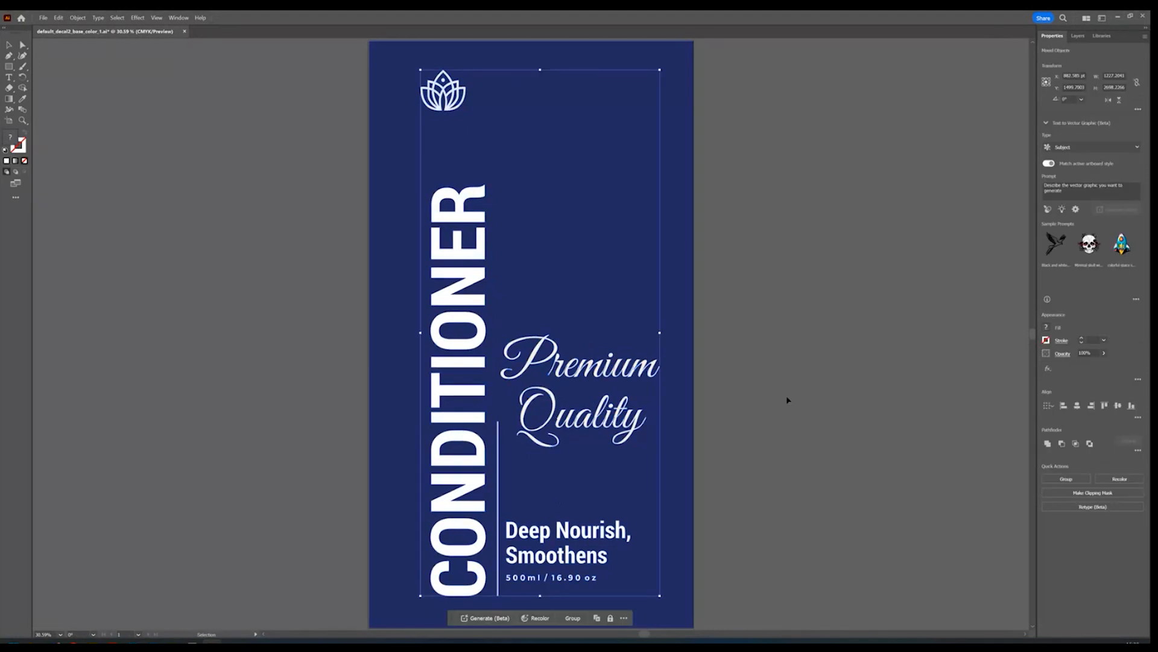
key("a")
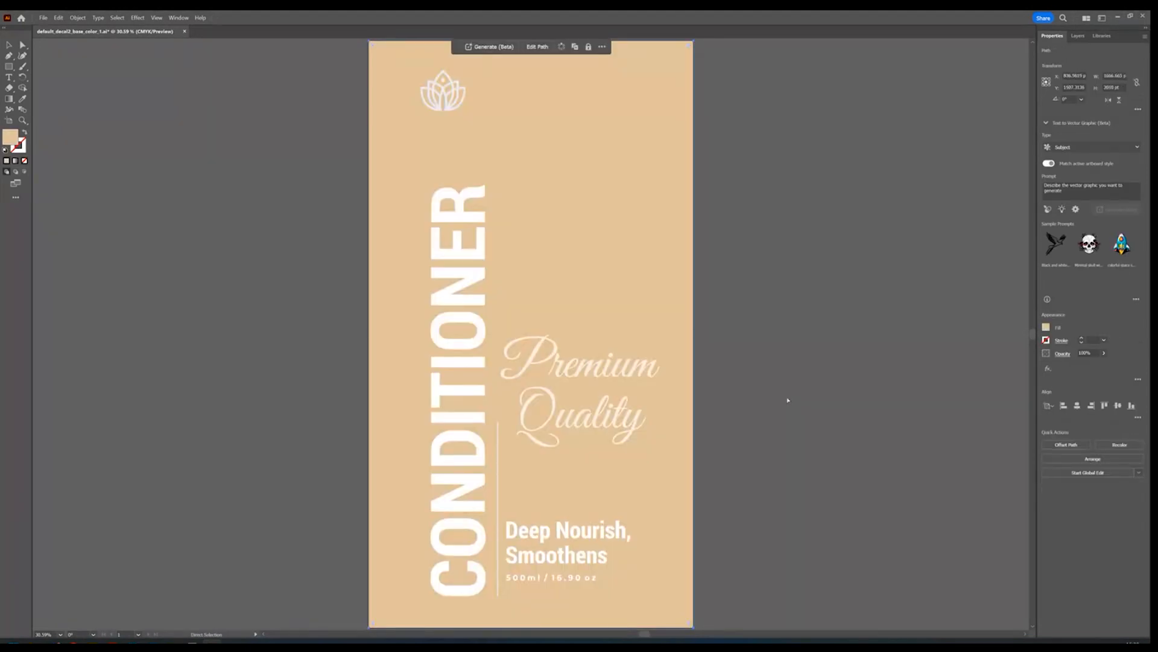
key("v")
key("ctrl+s")
left_click(1118, 18)
left_click_drag(770, 421, 736, 444)
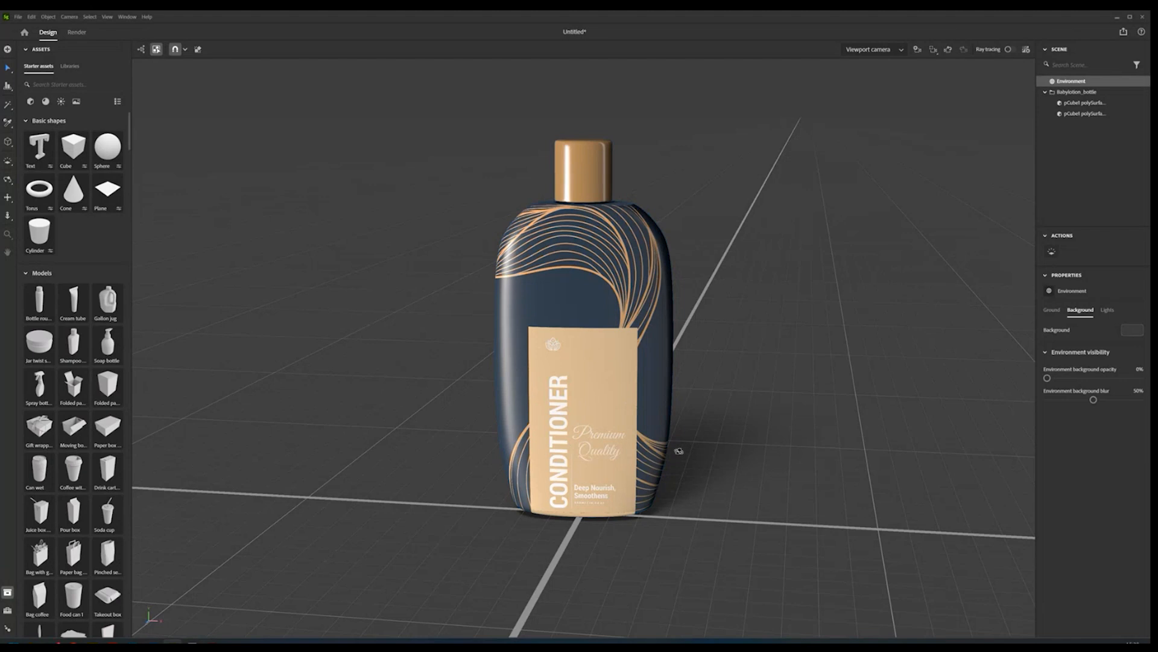
left_click_drag(740, 472, 812, 463)
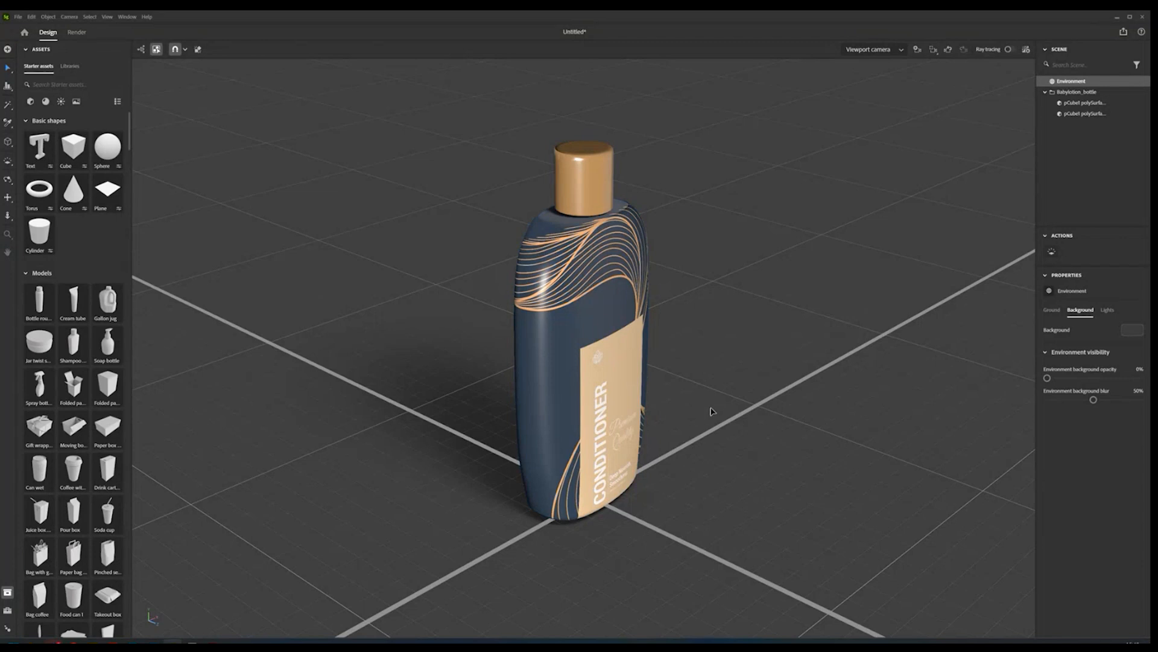
Step: Open the image settings of the Graphic 2 layer on the lotion_body and view its artboard choices
left_click_drag(621, 402, 497, 390)
left_click(604, 401)
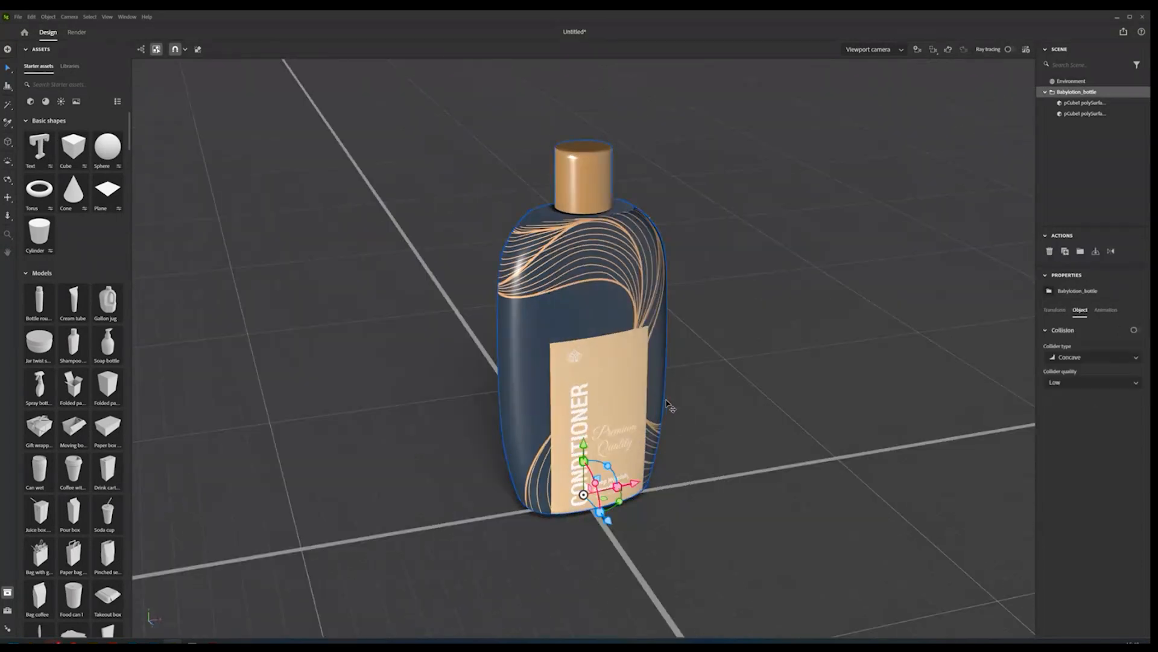
left_click(1109, 114)
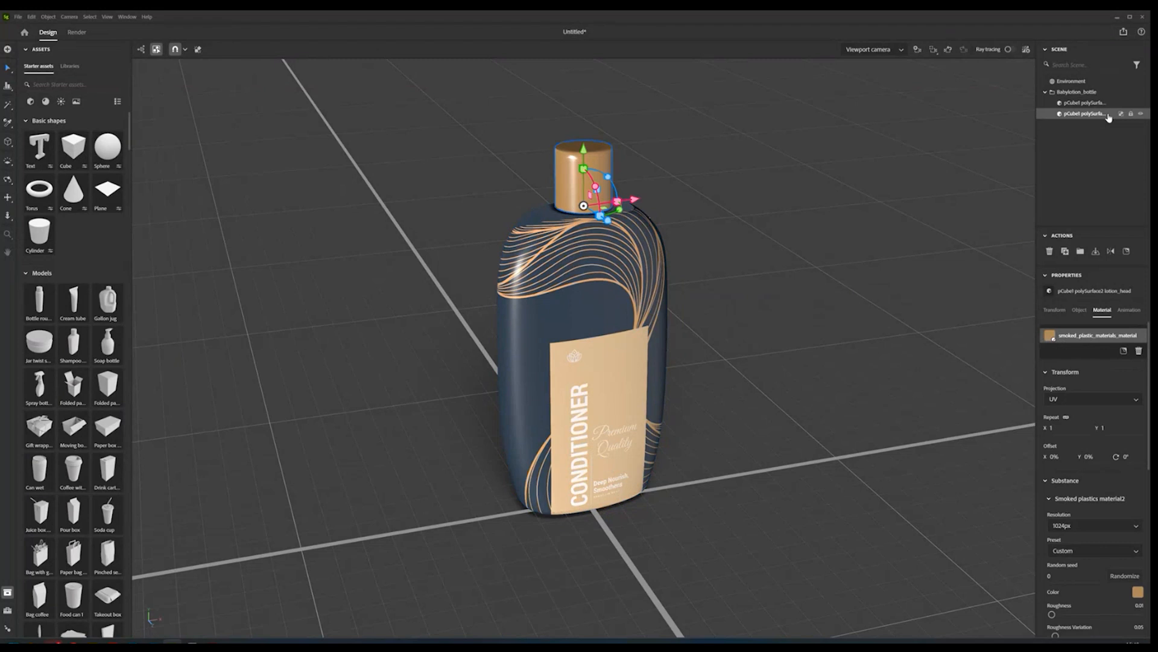
left_click(1095, 103)
left_click(1124, 381)
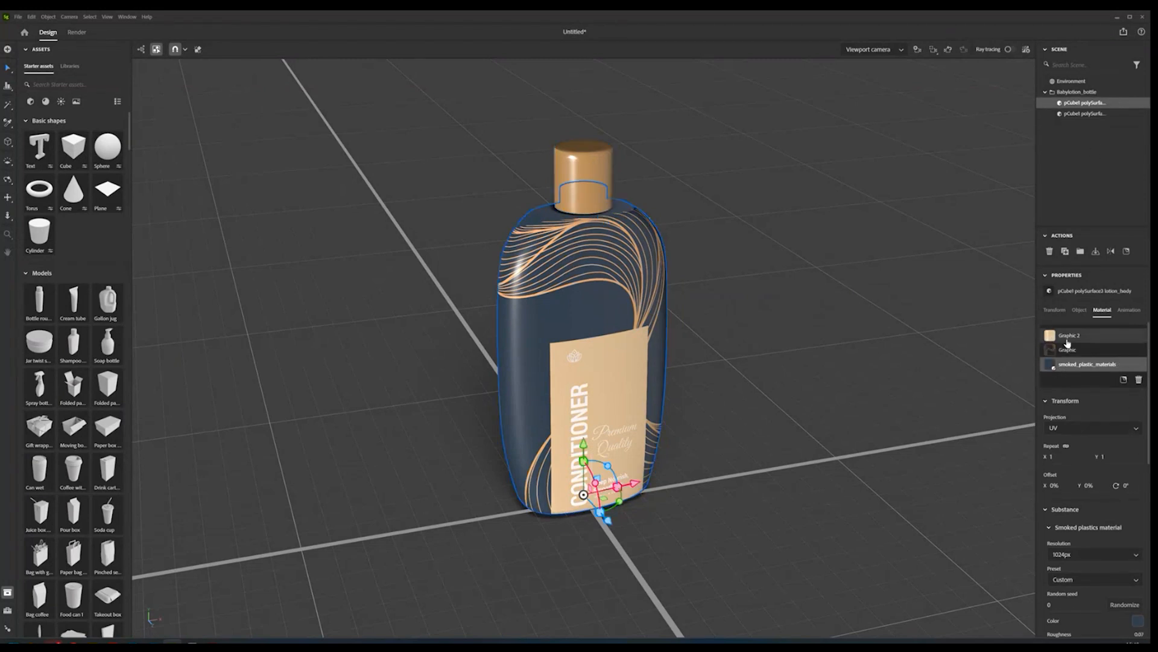
left_click(1138, 401)
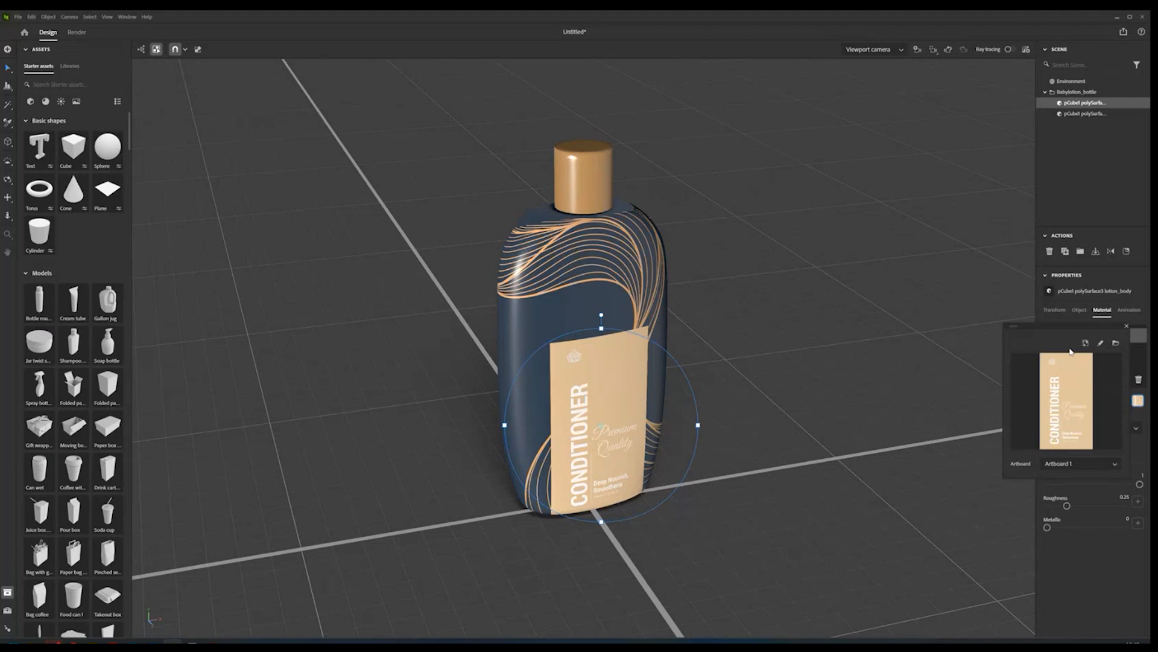
left_click(1081, 466)
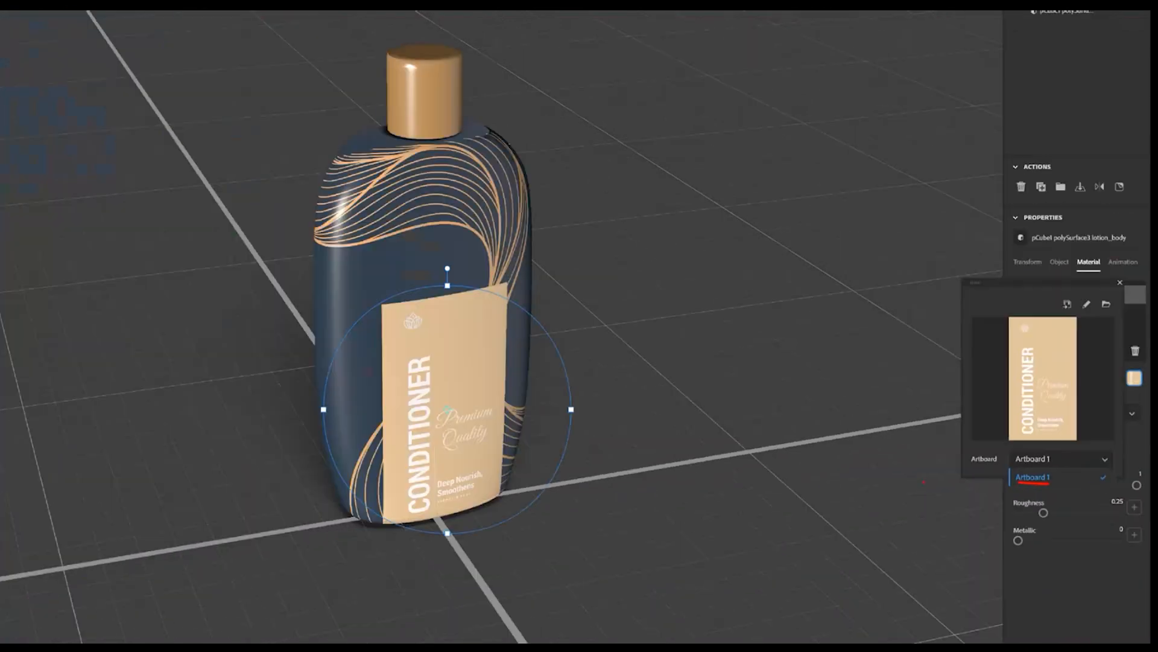
left_click(654, 357)
Step: Select the whole bottle, open the export settings for selected models, review the available formats, and cancel the export
left_click_drag(752, 375, 720, 377)
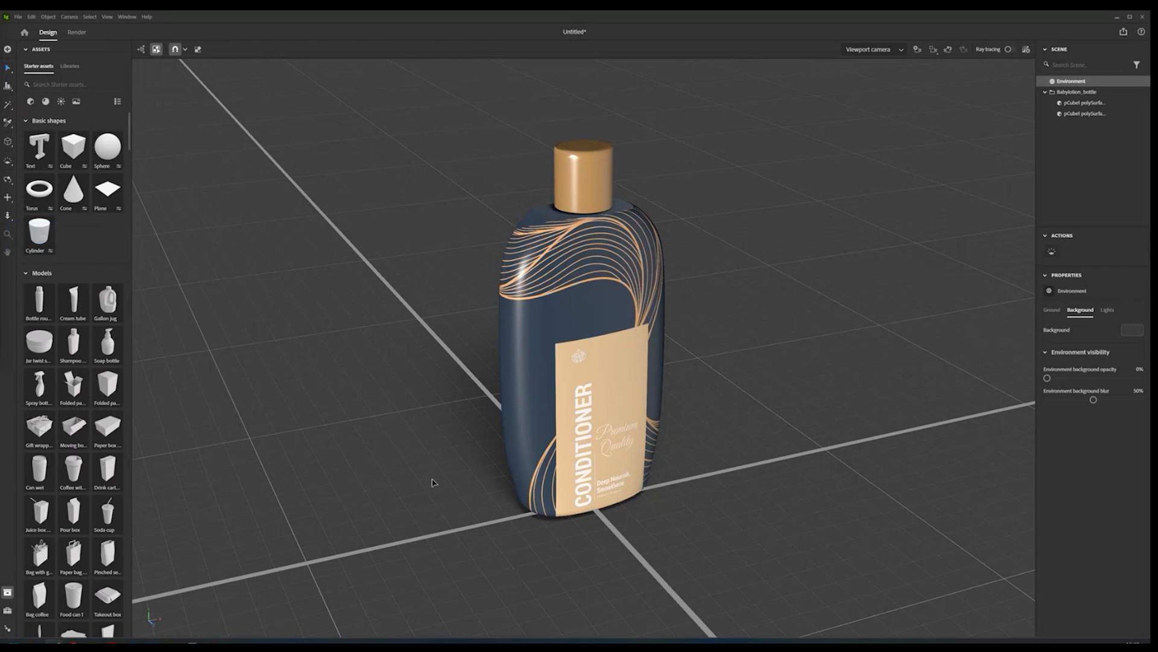
mouse_move(429, 482)
left_mouse_down()
mouse_move(404, 487)
mouse_move(440, 494)
mouse_move(424, 464)
left_mouse_up()
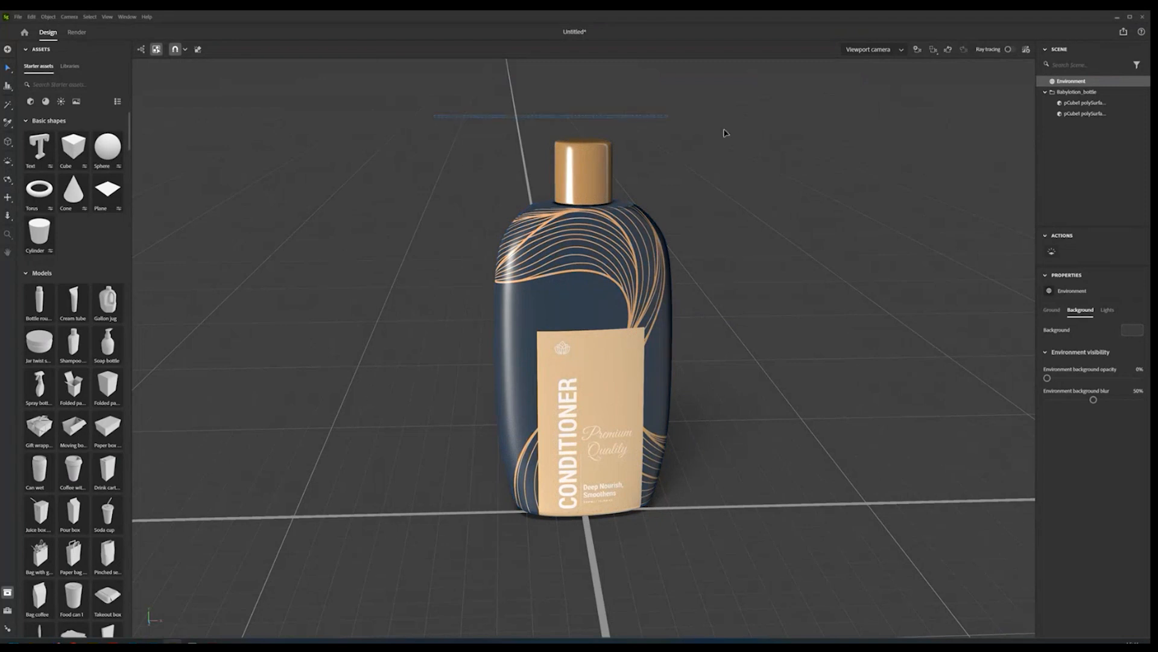
left_click(766, 554)
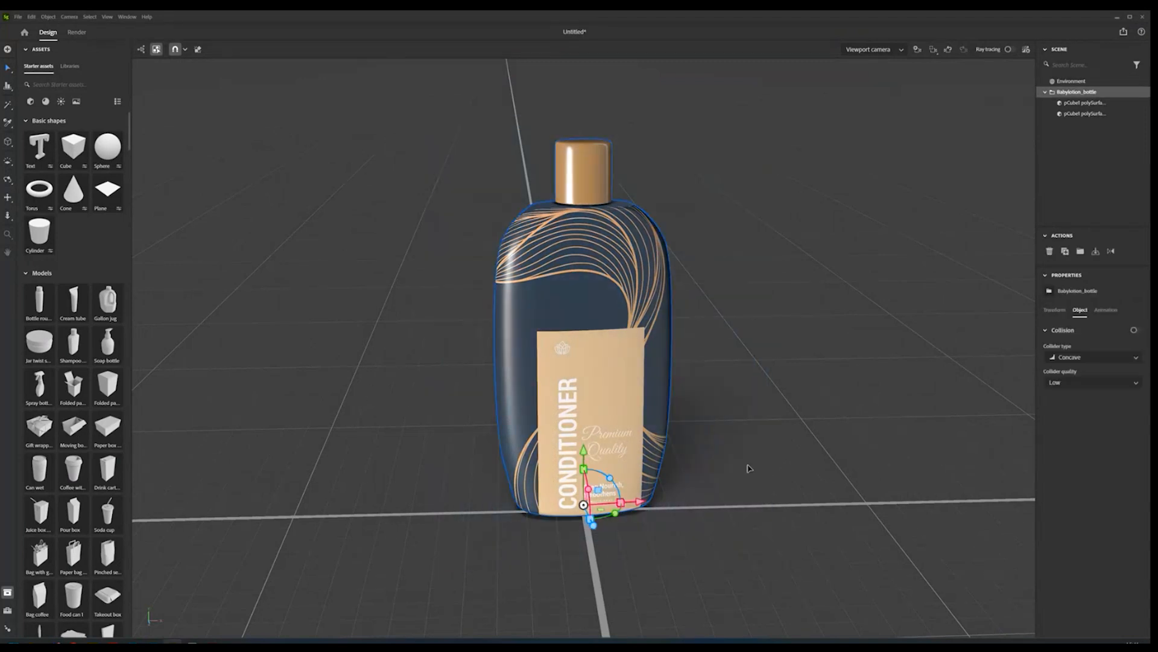
left_click(18, 18)
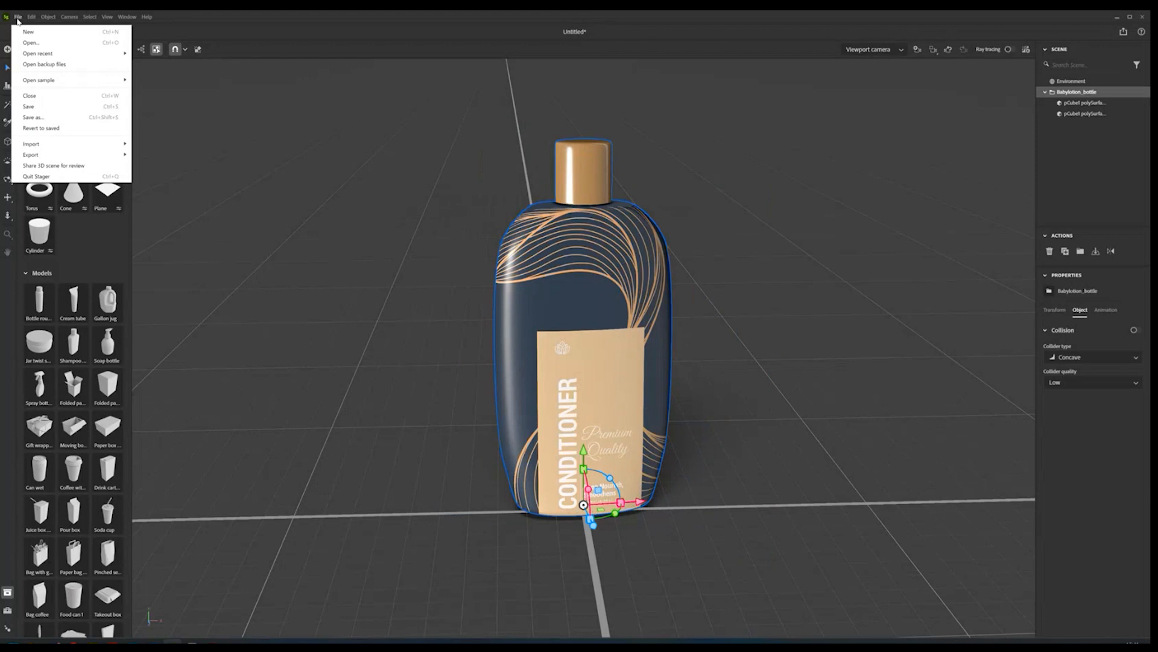
mouse_move(72, 155)
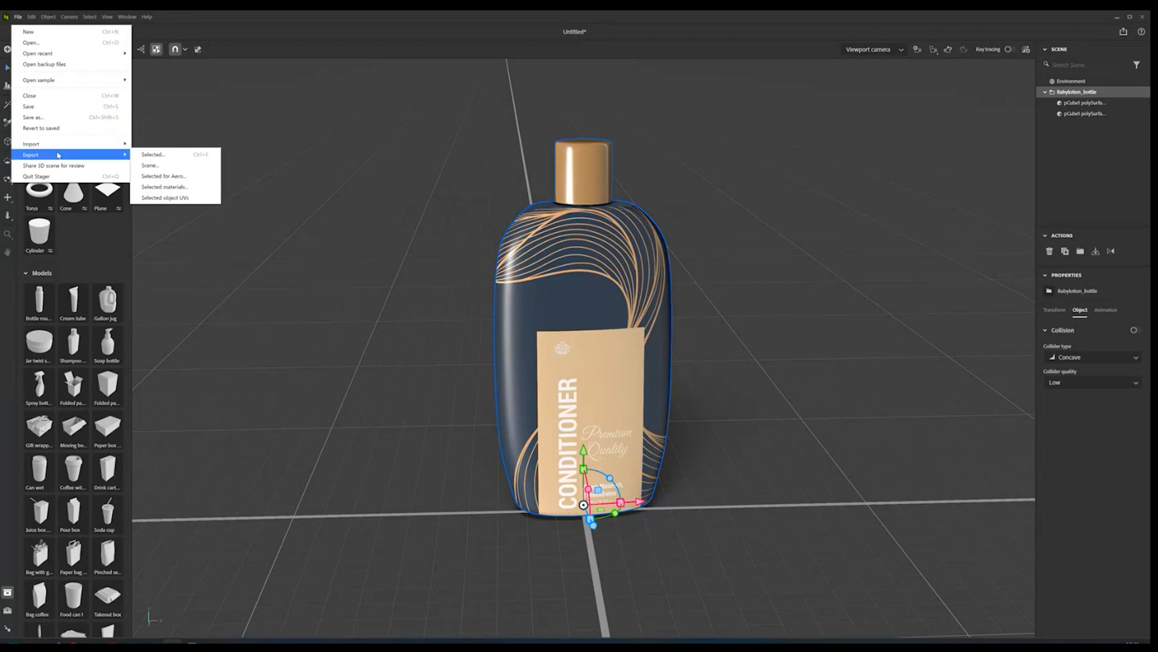
left_click(179, 159)
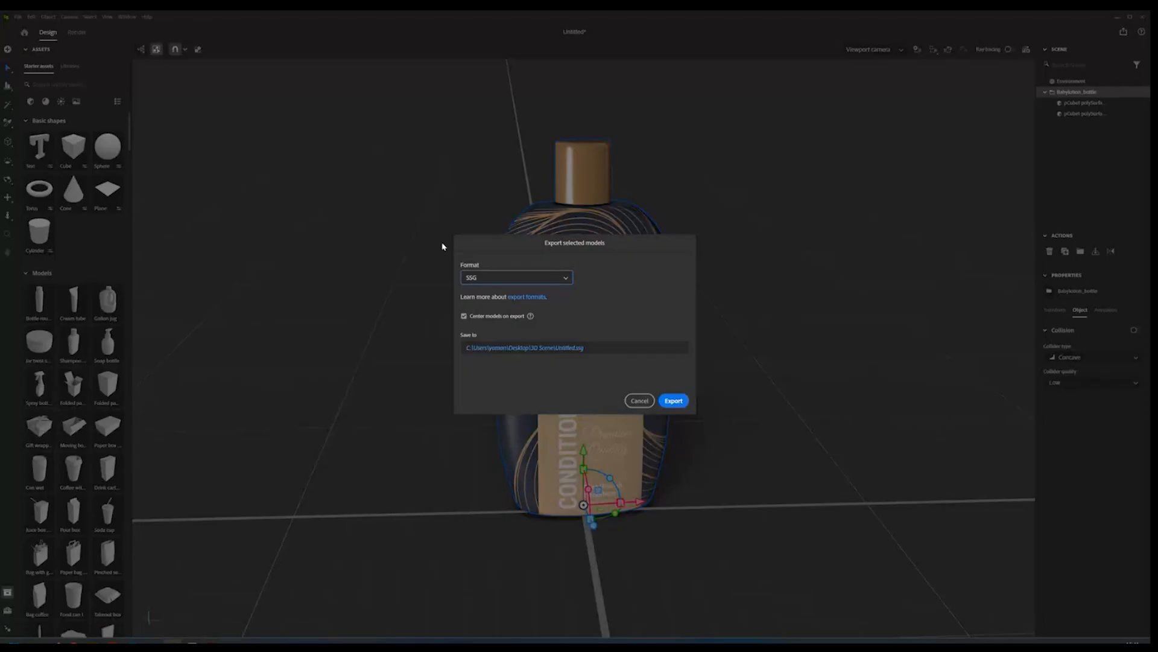
left_click(499, 277)
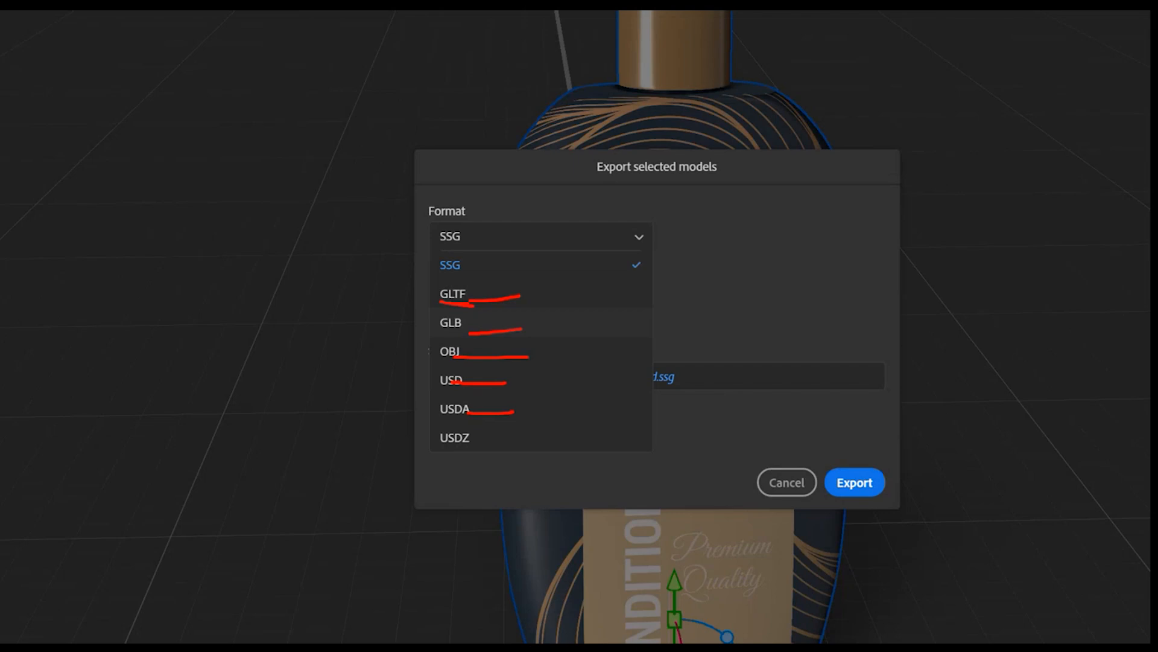
left_click(786, 482)
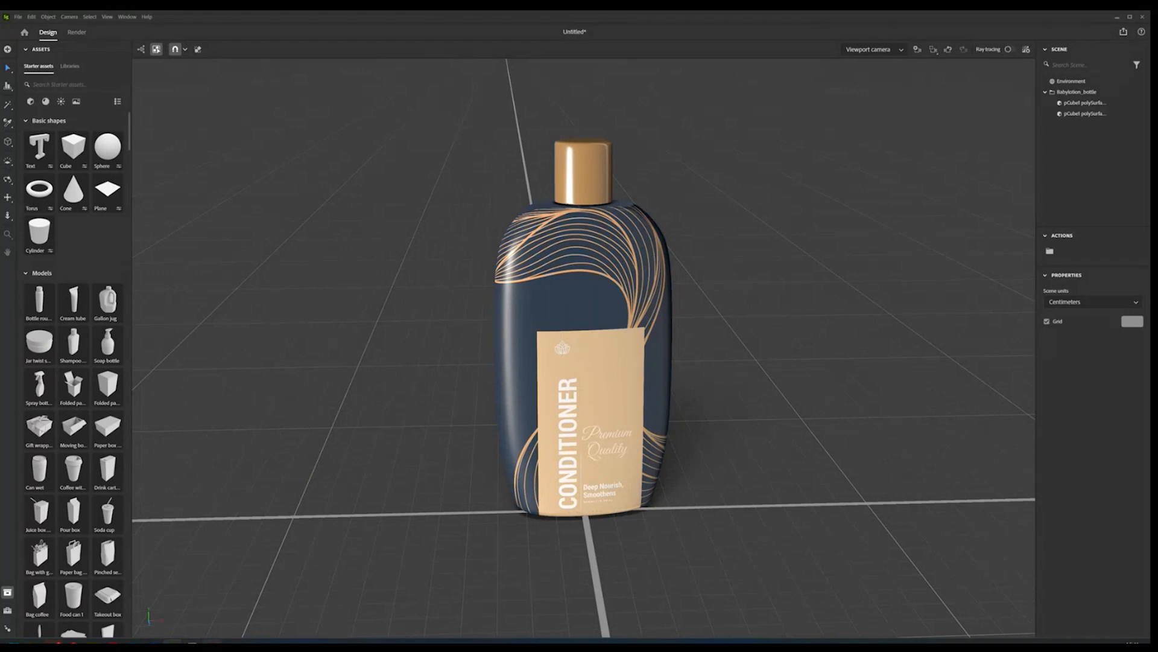
Step: Switch to the 3D_Scene_AE_Start.aep project in After Effects and preview the leaf animation across the first few seconds
left_click(211, 642)
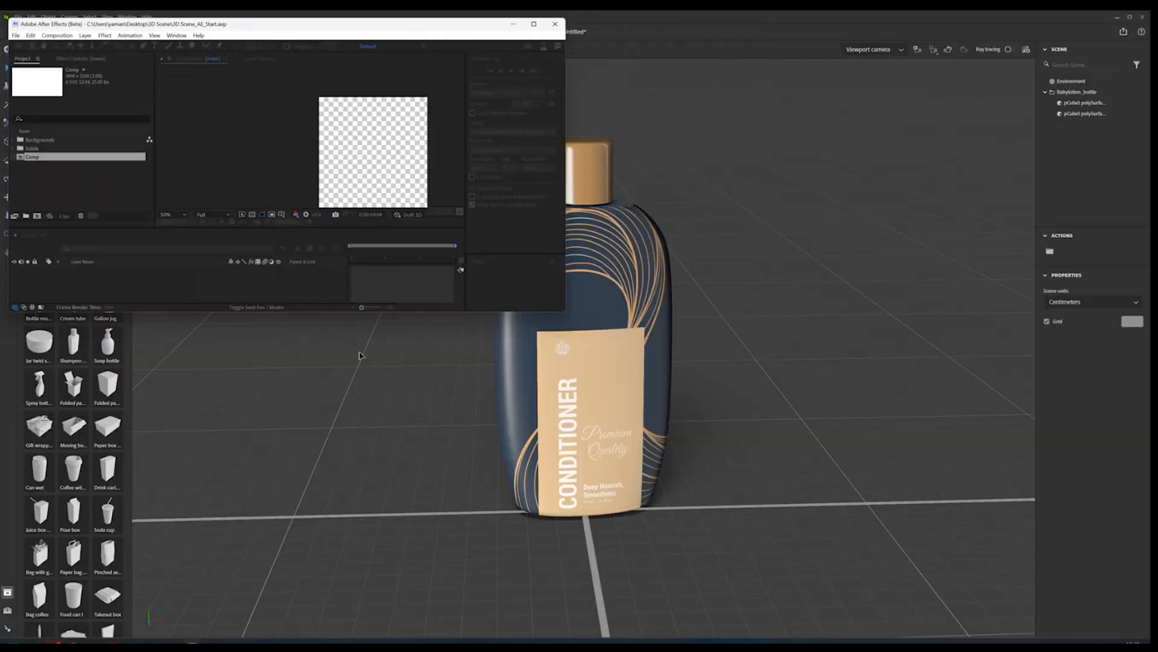
left_click(534, 24)
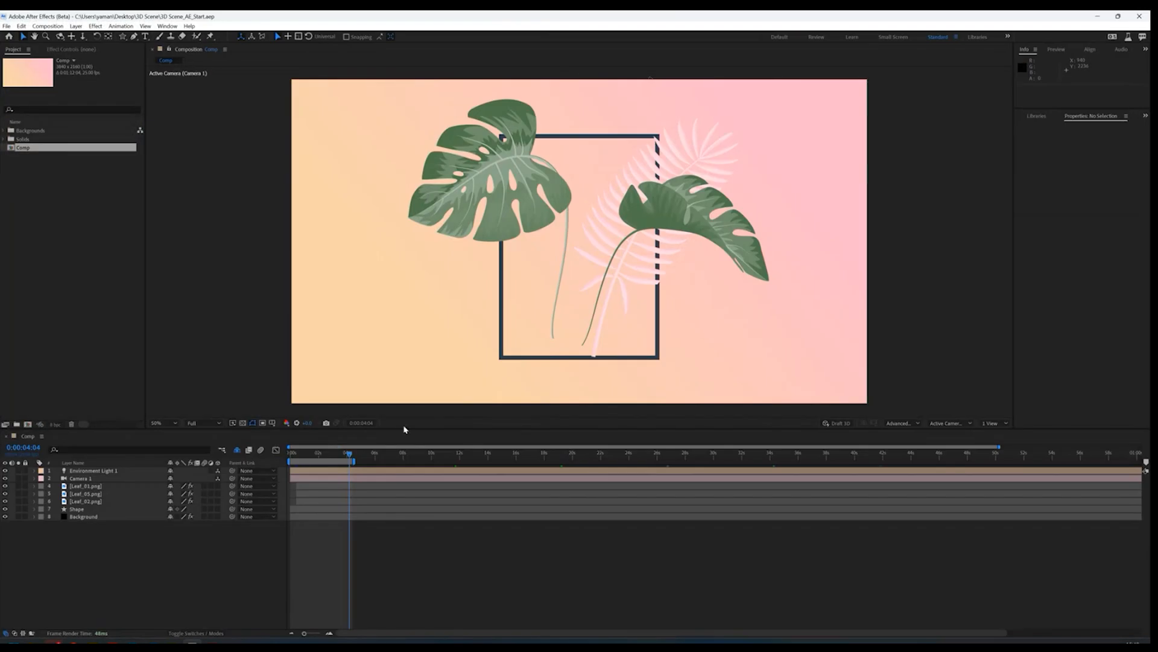
mouse_move(324, 457)
left_mouse_down()
mouse_move(292, 456)
mouse_move(320, 456)
left_mouse_up()
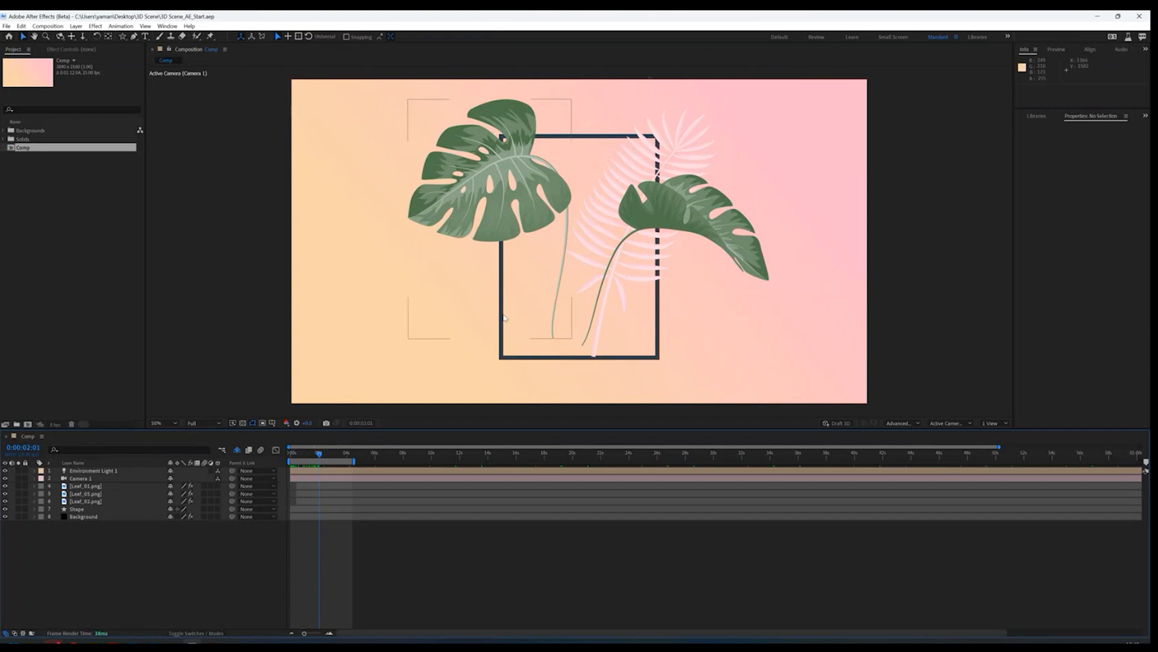
scroll(508, 318, "up", 1)
scroll(507, 317, "down", 1)
left_click_drag(300, 457, 309, 457)
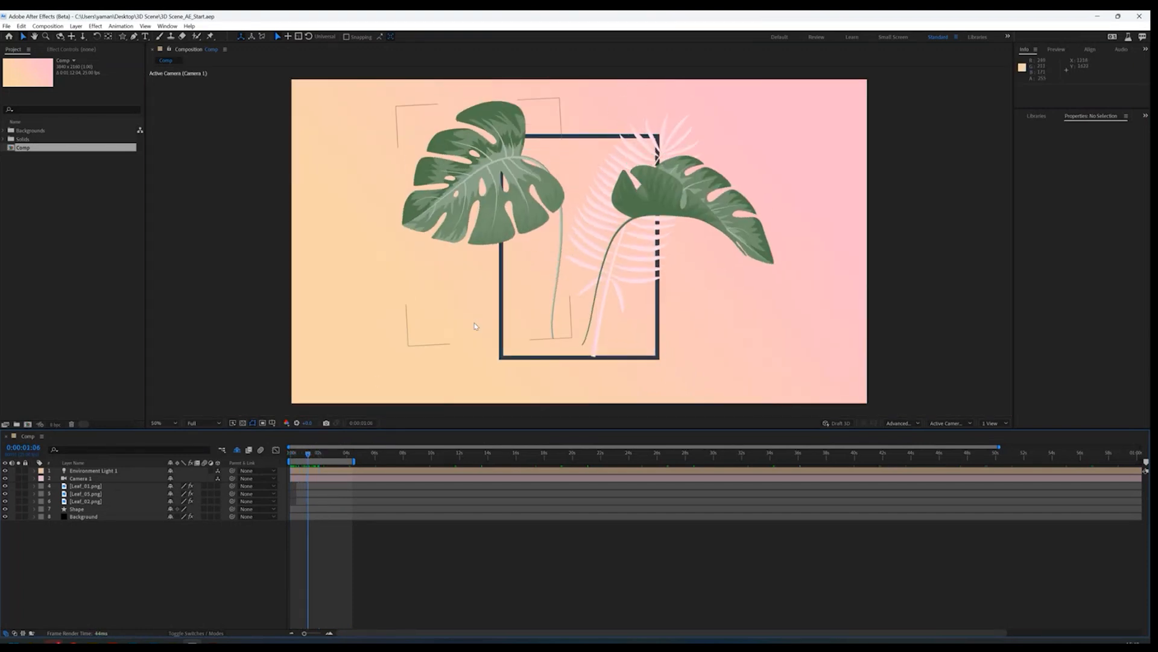
left_click_drag(313, 457, 320, 457)
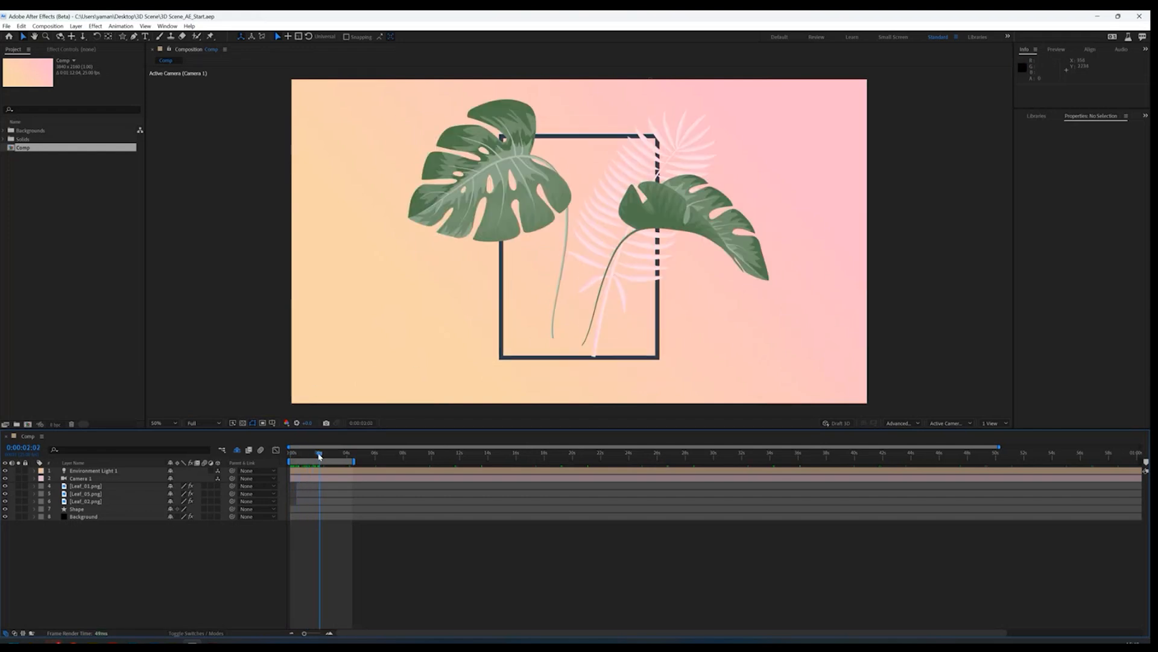
Step: Import the 3D_Model_AE folder with its glTF model and materials into the project
left_click(169, 362)
left_click(67, 228)
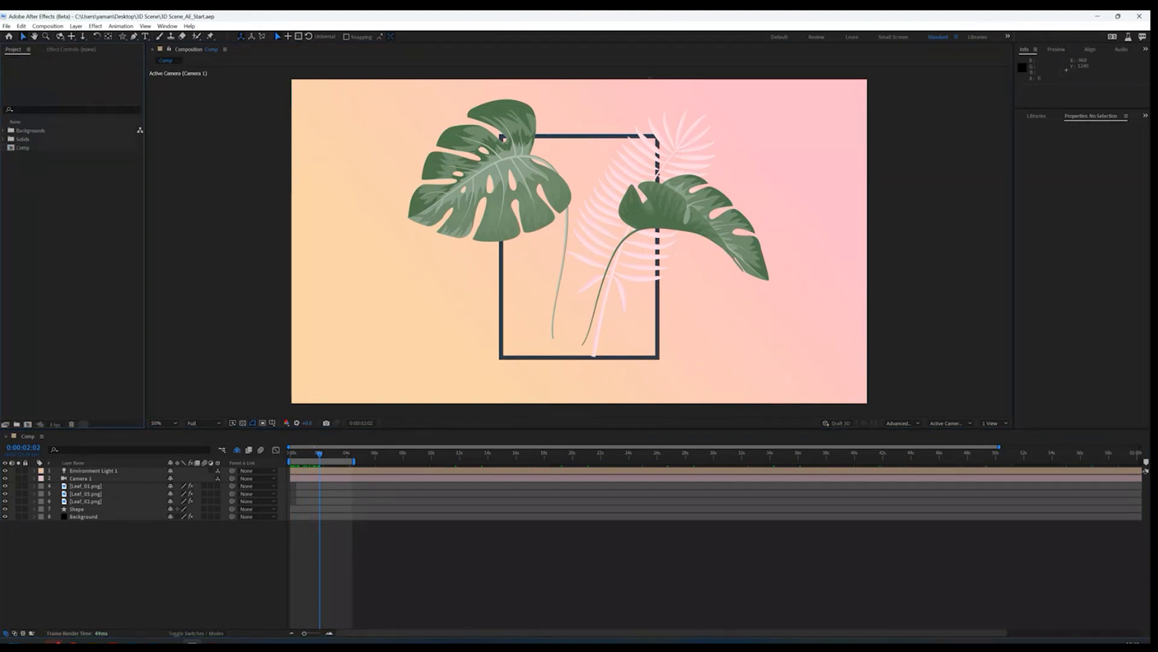
right_click(36, 176)
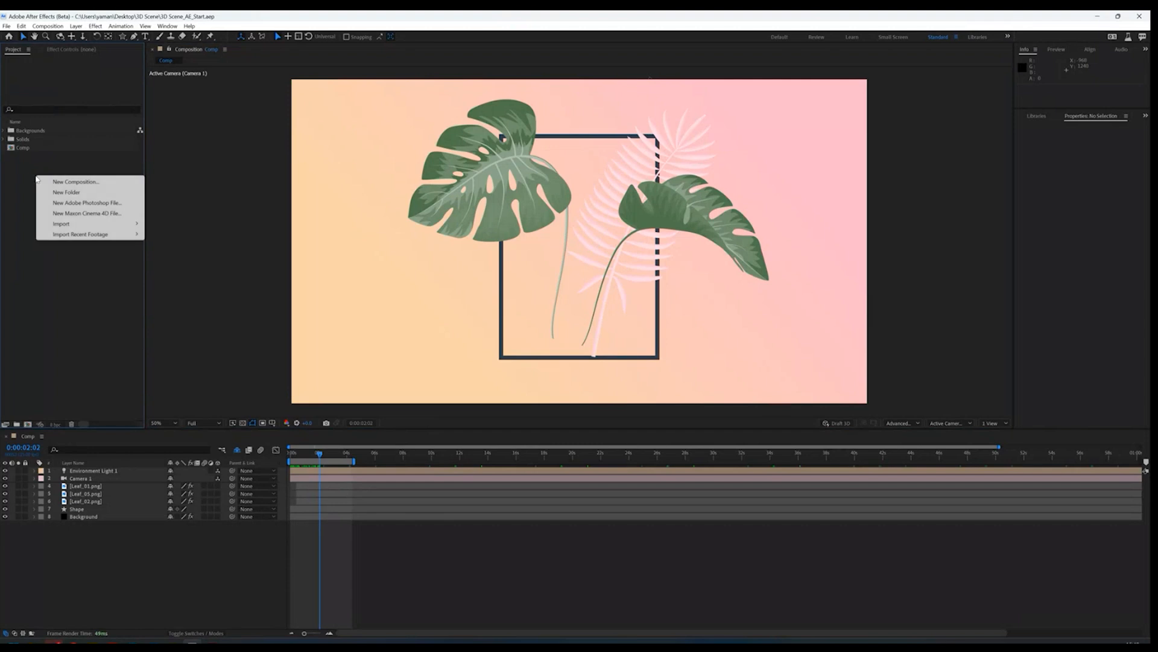
left_click(76, 315)
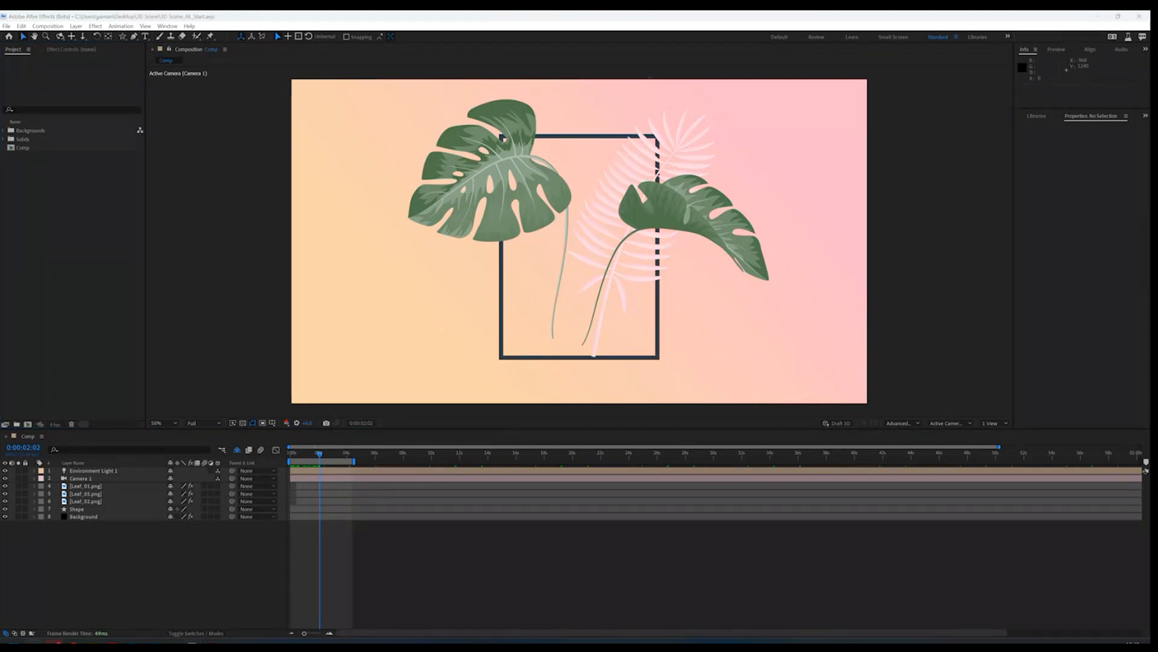
left_click_drag(283, 253, 68, 211)
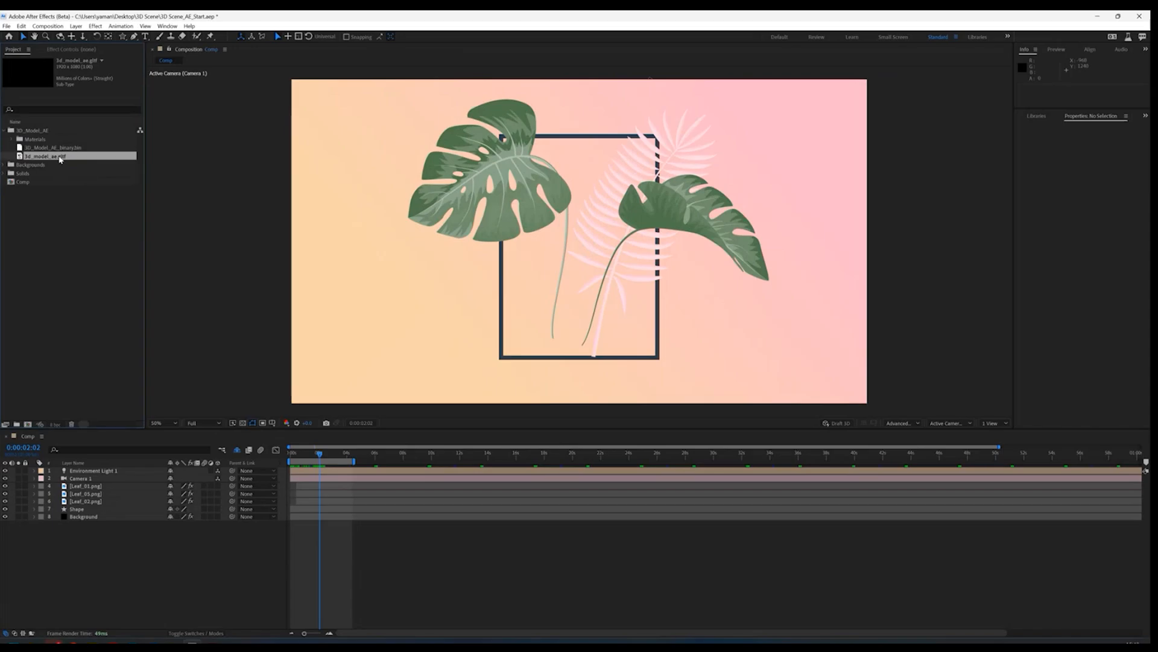
Step: Add 3d_model_ae.gltf as the top layer of Comp with the default model settings, and move the bottle slightly down and left
left_click_drag(55, 158, 114, 471)
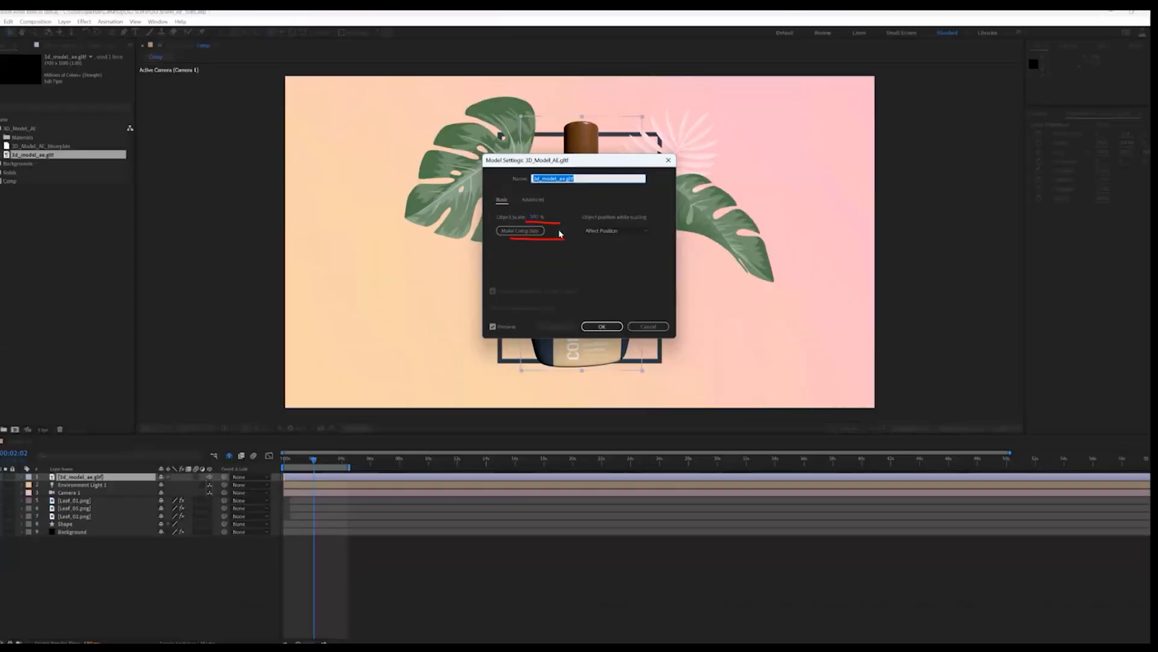
left_click(601, 324)
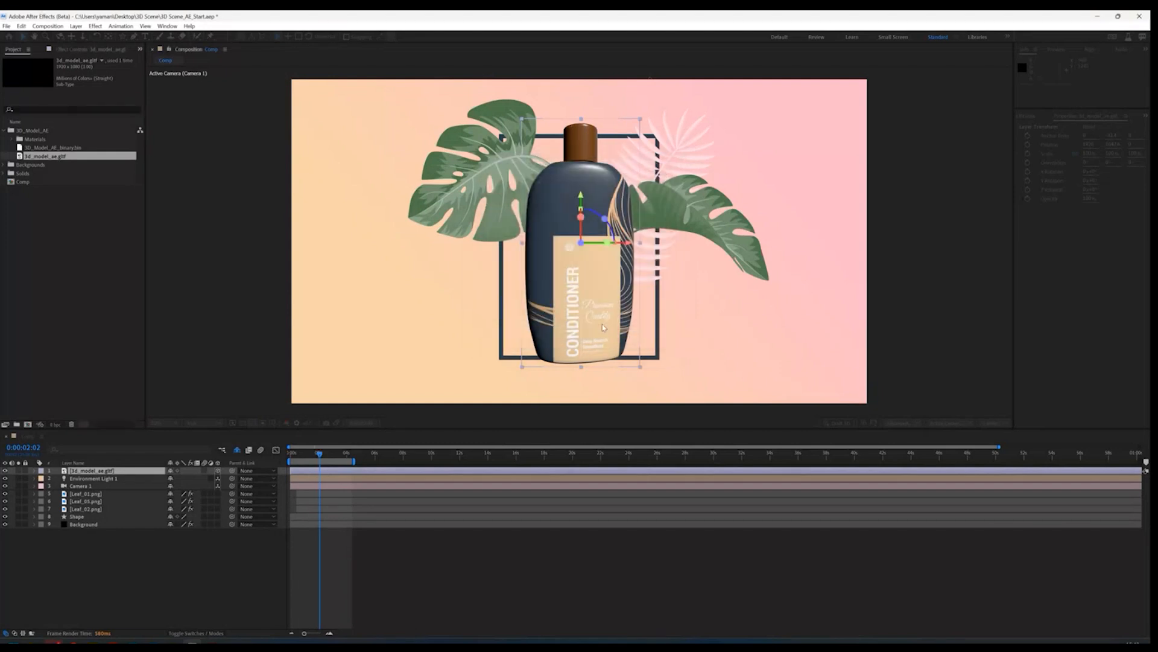
left_click_drag(582, 258, 583, 213)
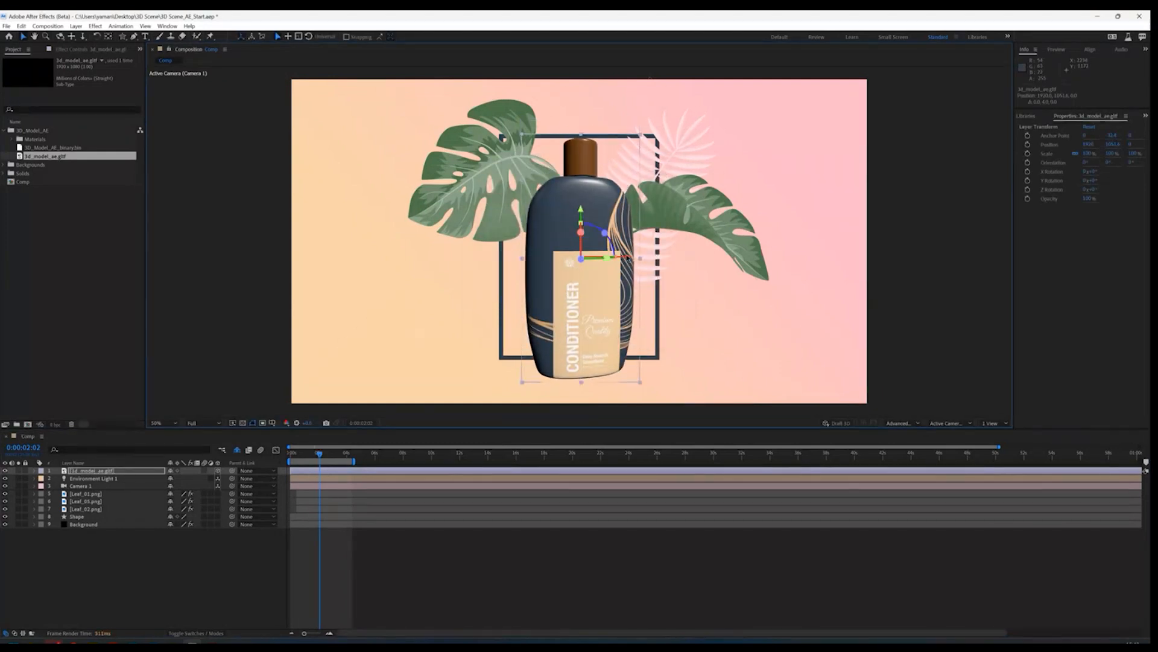
mouse_move(631, 259)
left_mouse_down()
mouse_move(764, 261)
mouse_move(609, 261)
left_mouse_up()
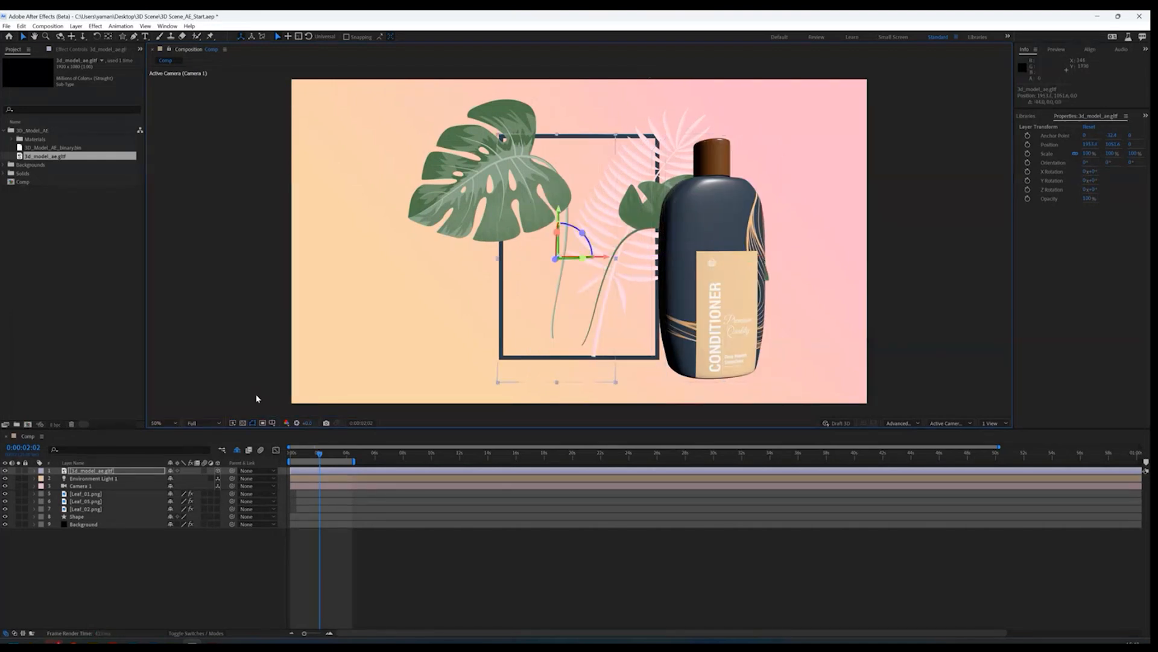
Step: Set the composition's preview resolution to Half and rotate the bottle around its vertical axis to show its back
left_click(208, 423)
left_click(199, 454)
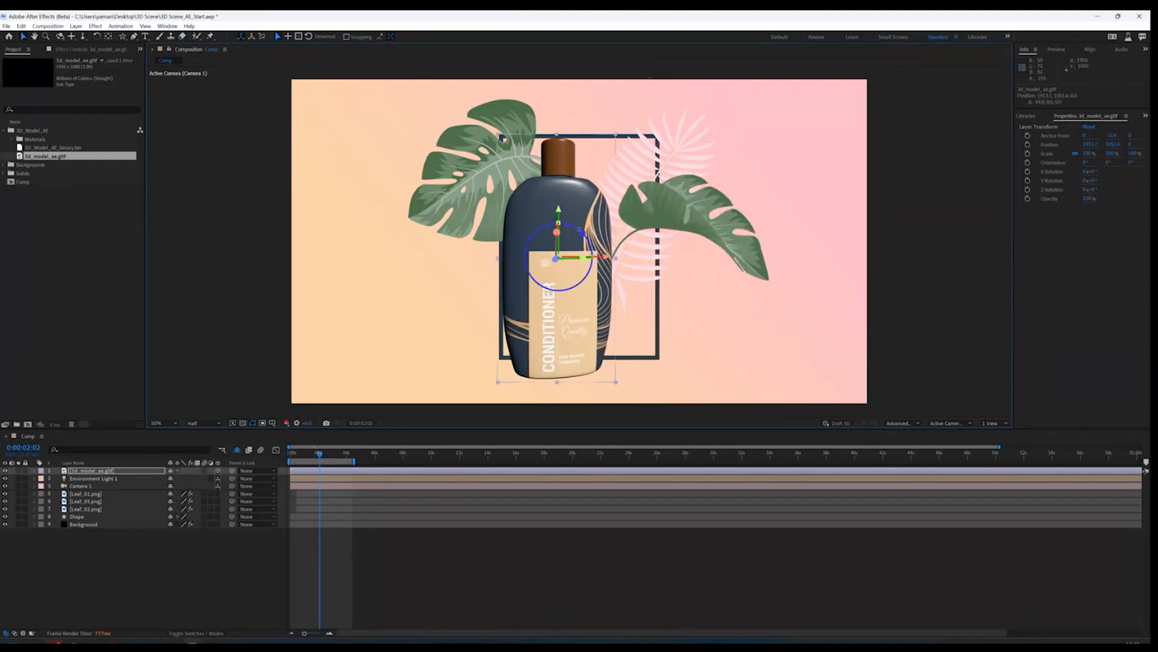
left_click_drag(578, 258, 608, 260)
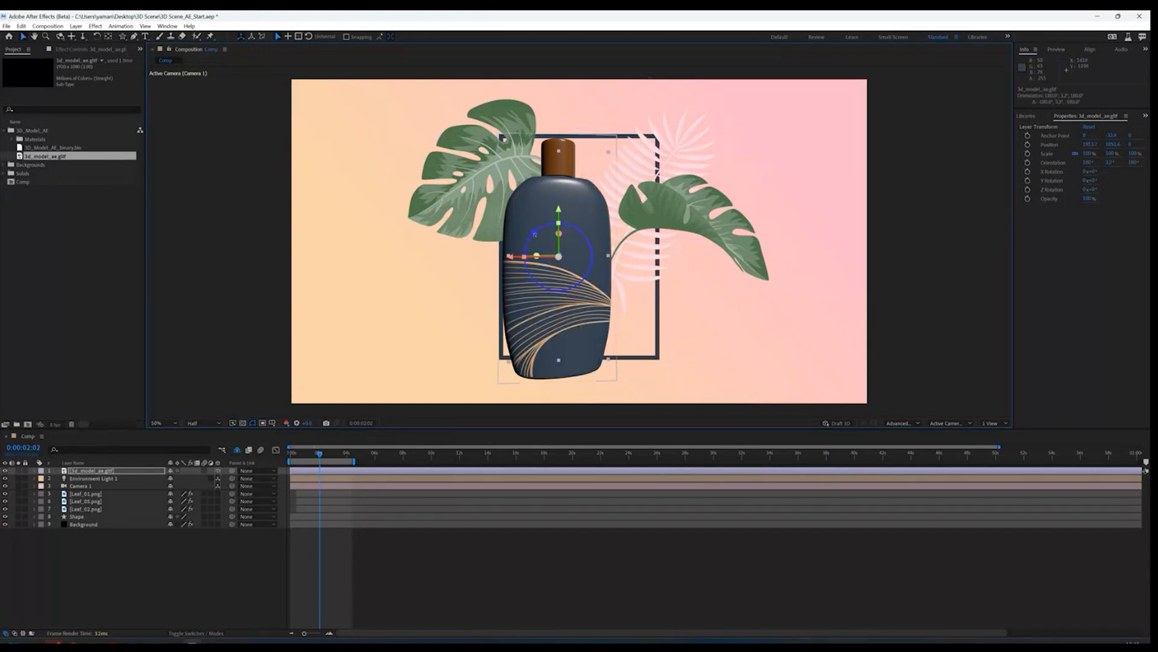
Step: Try tilting the bottle onto its side, and undo both bottle rotations
left_click_drag(567, 225, 590, 244)
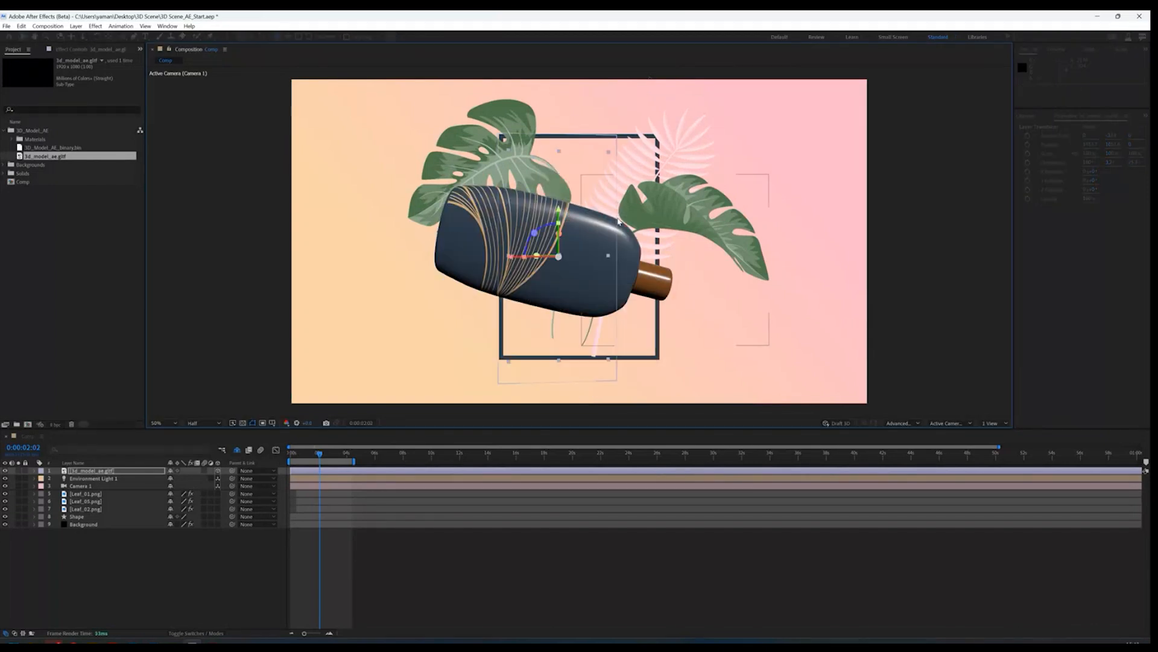
key("ctrl+z")
key("ctrl+z")
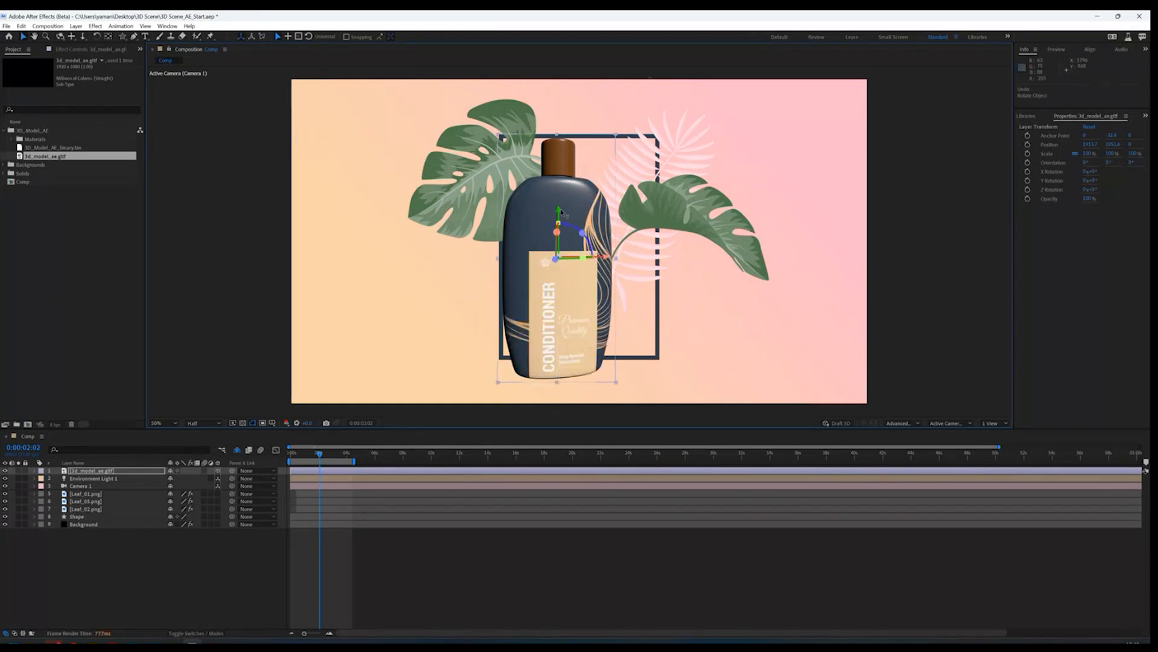
Step: Raise the bottle slightly along its vertical axis and inspect the model layer's transform properties in the timeline
left_click_drag(561, 212, 561, 204)
left_click(34, 471)
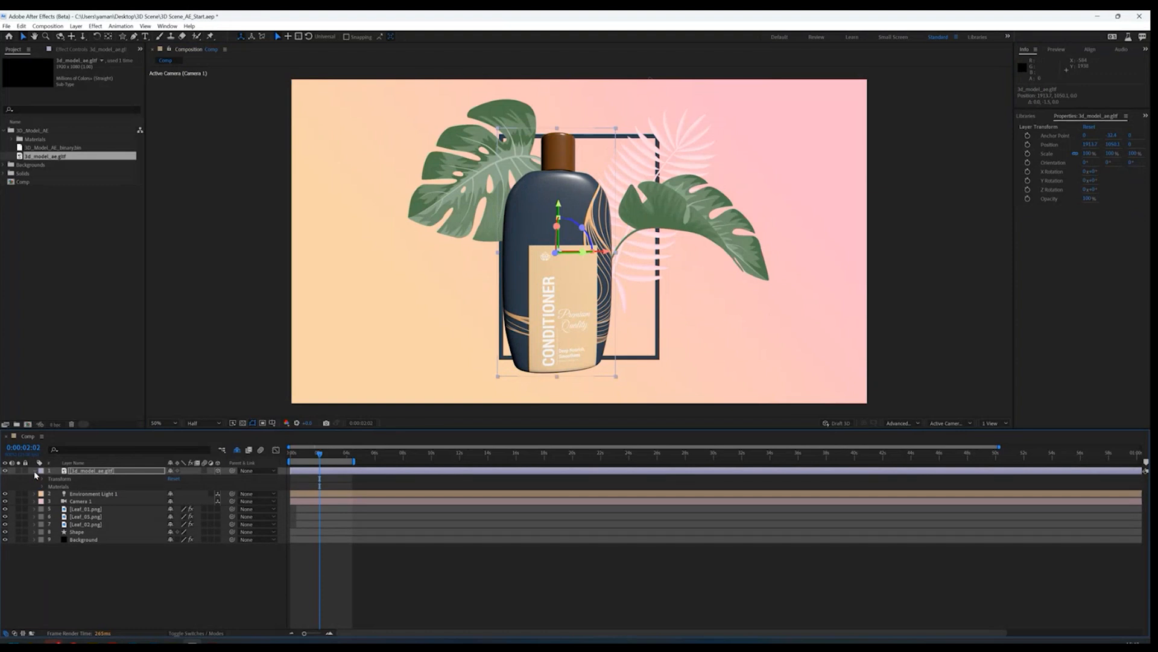
left_click(42, 479)
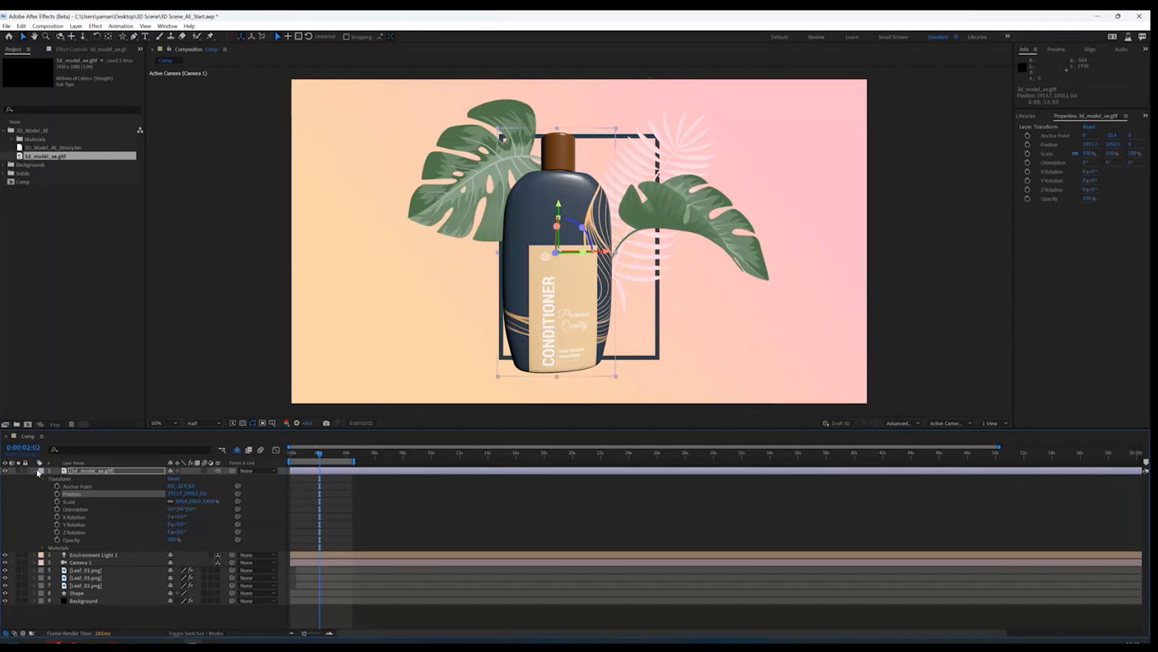
left_click(70, 442)
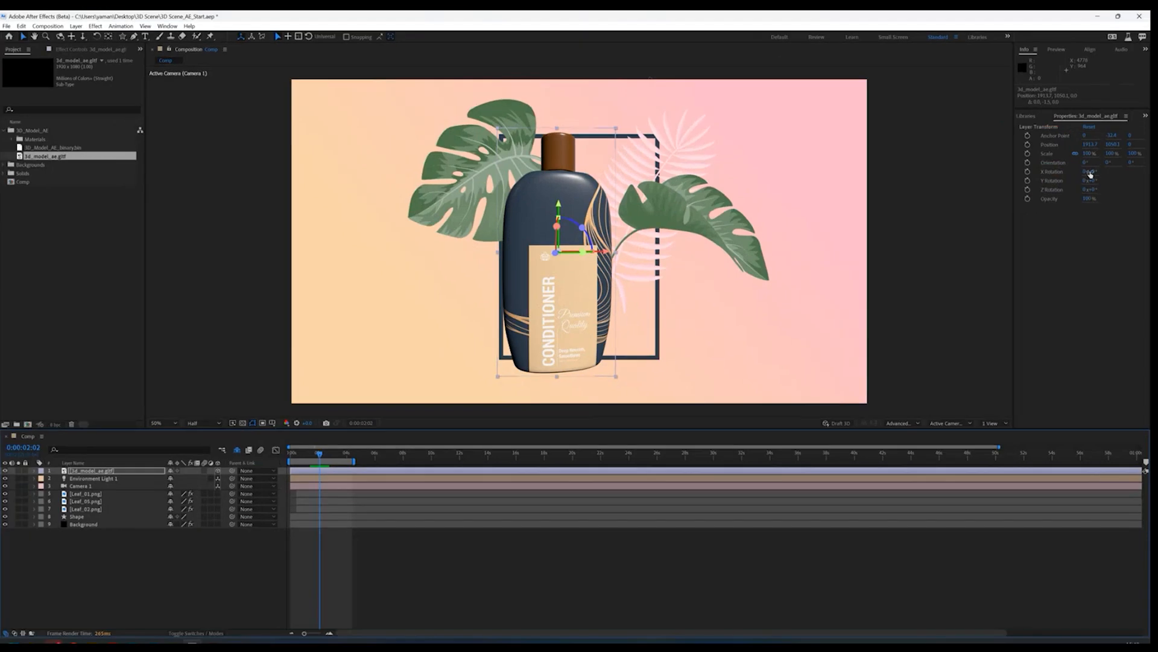
Step: Scale the bottle down to about 79% and shift it right and down inside the rectangular frame
left_click_drag(1093, 157, 1082, 156)
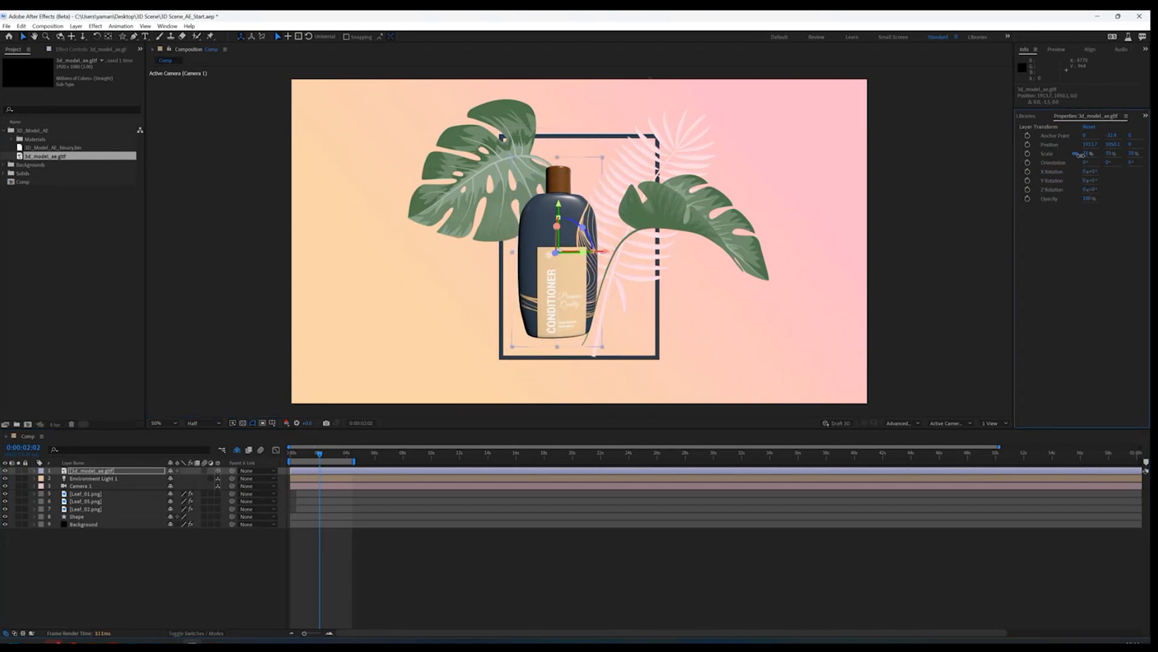
left_click_drag(607, 251, 626, 255)
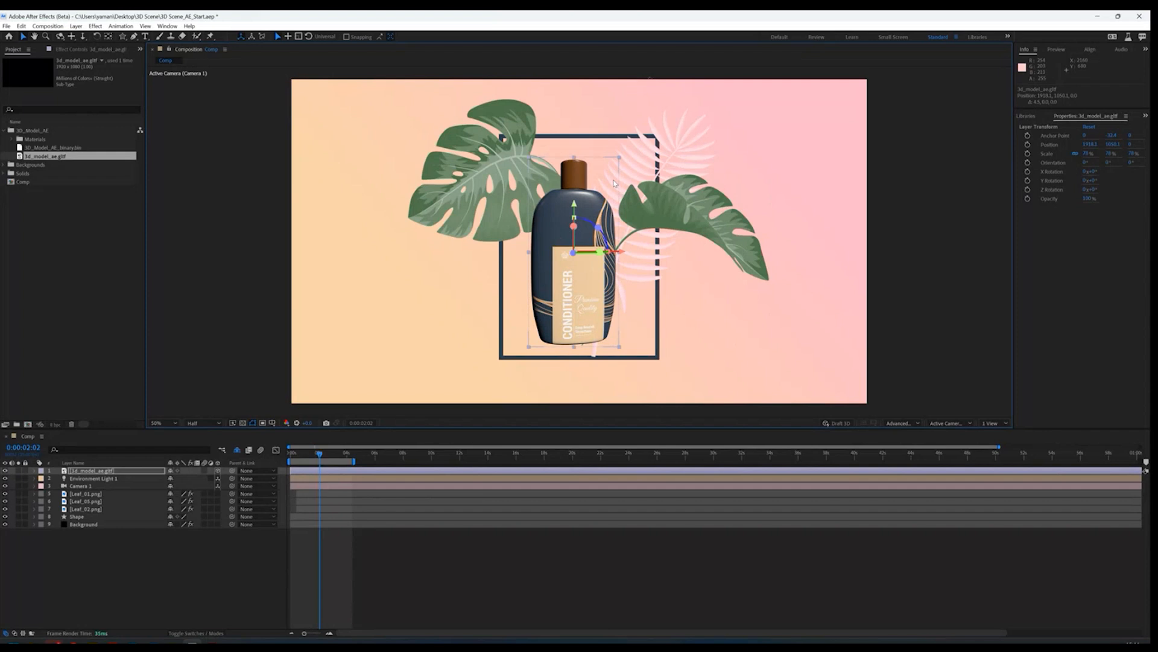
left_click_drag(577, 205, 575, 225)
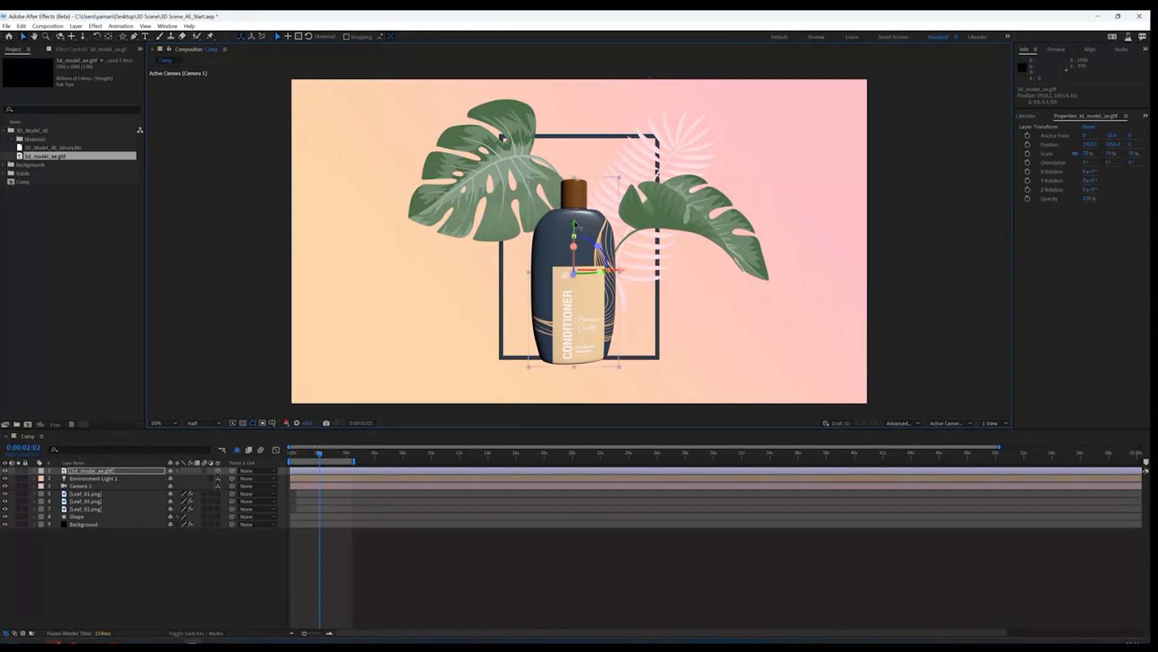
Step: Go to 0:00:01:07 and move the bottle's anchor point down to its base with the Pan Behind tool
left_click(305, 456)
left_click_drag(306, 455, 309, 456)
left_click(108, 37)
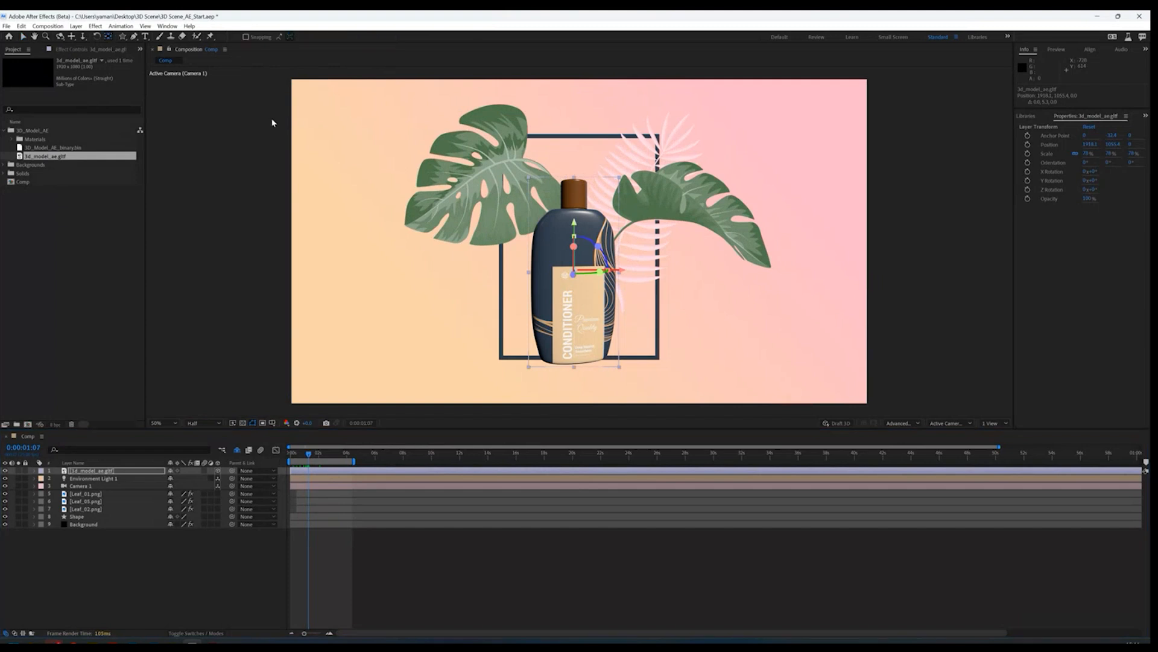
left_click_drag(574, 273, 573, 366)
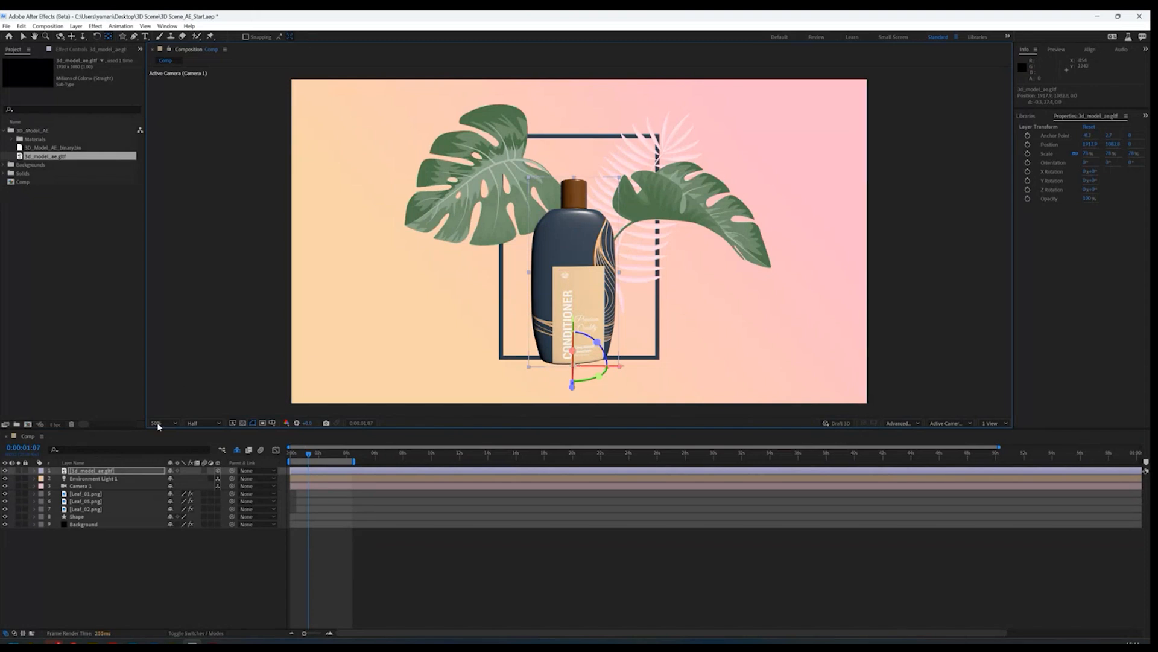
Step: Set the bottle's scale to 0% and start scale keyframing at 0:00:00:15
left_click(133, 473)
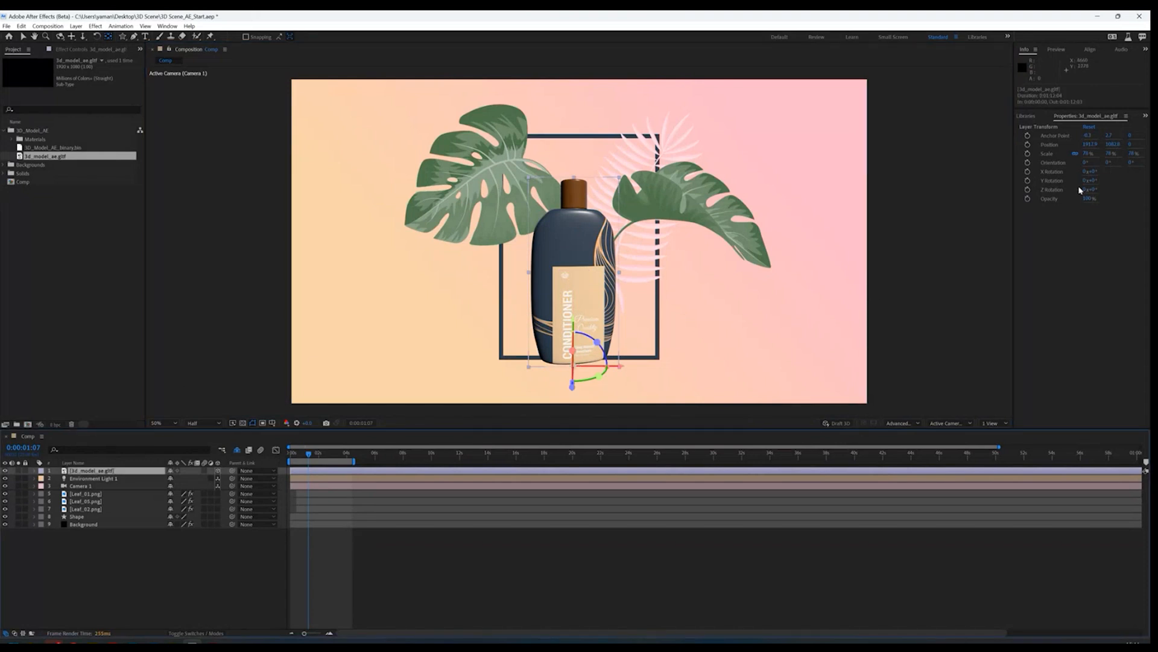
left_click_drag(1088, 154, 1067, 154)
left_click(1087, 154)
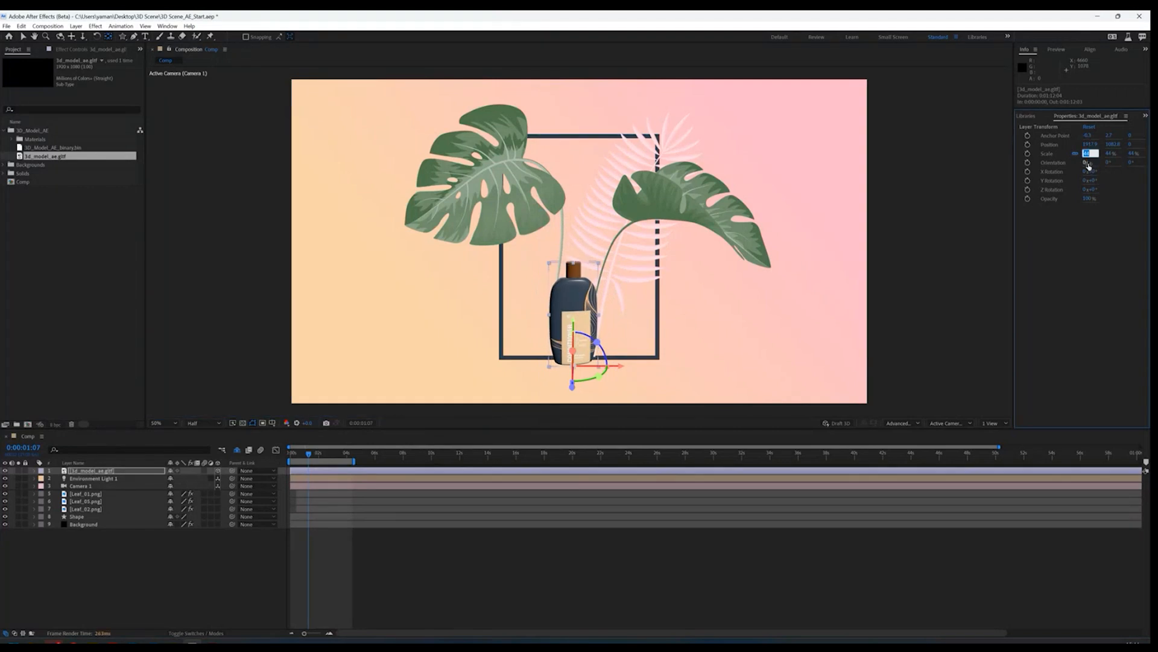
type("0")
key("Return")
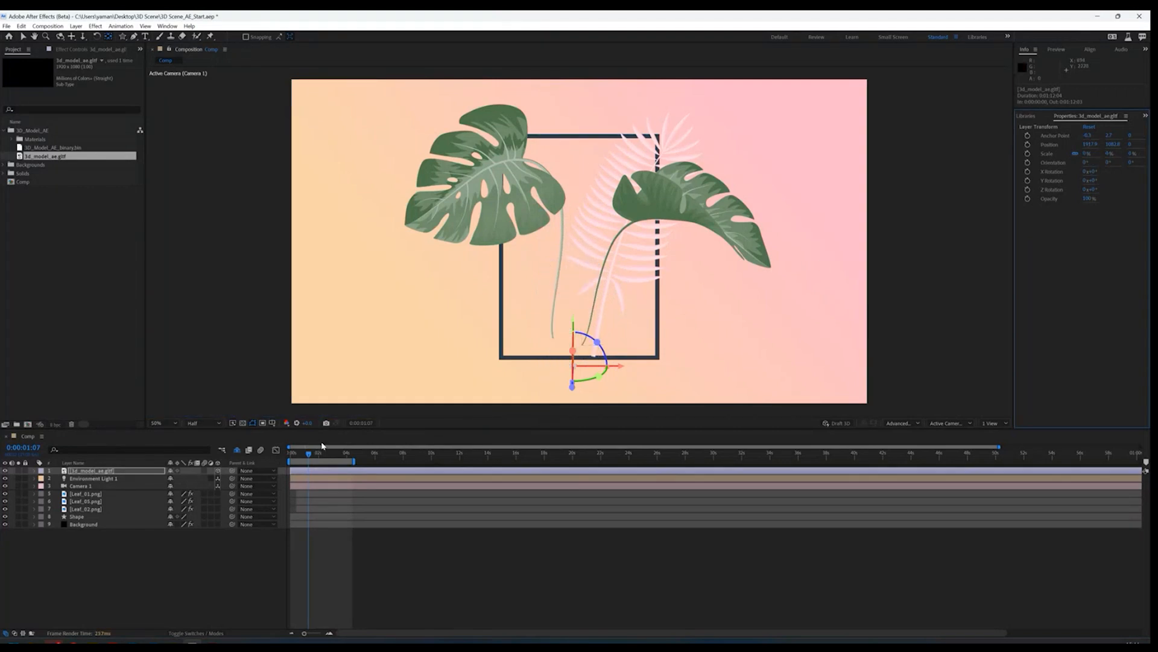
left_click(303, 458)
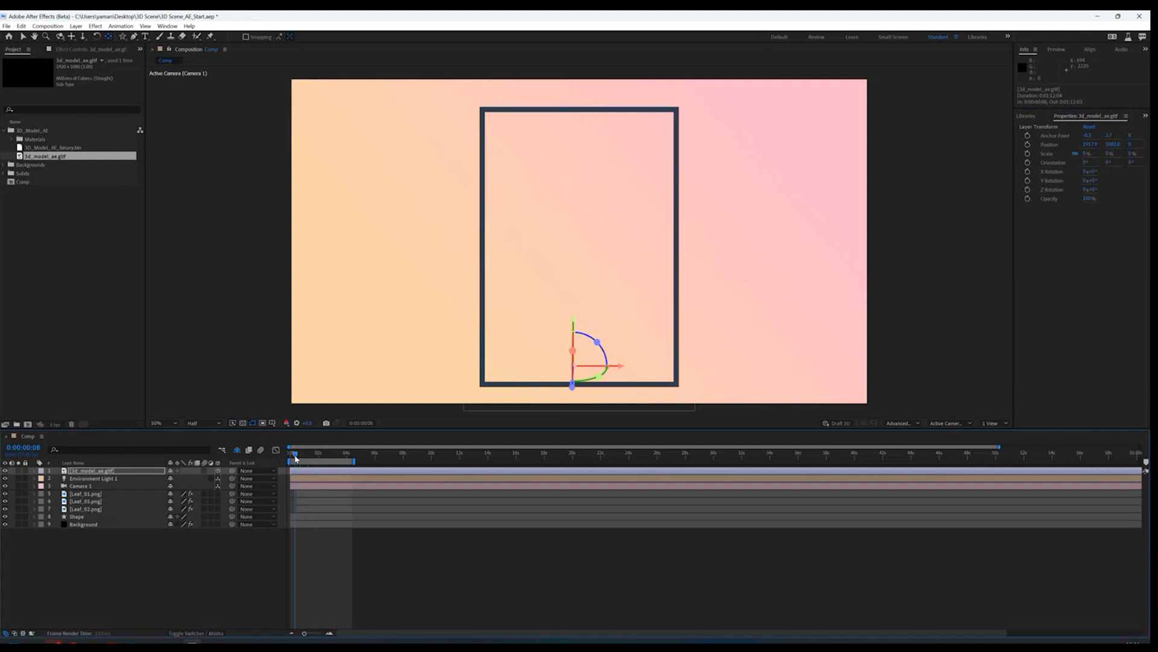
left_click_drag(304, 458, 299, 459)
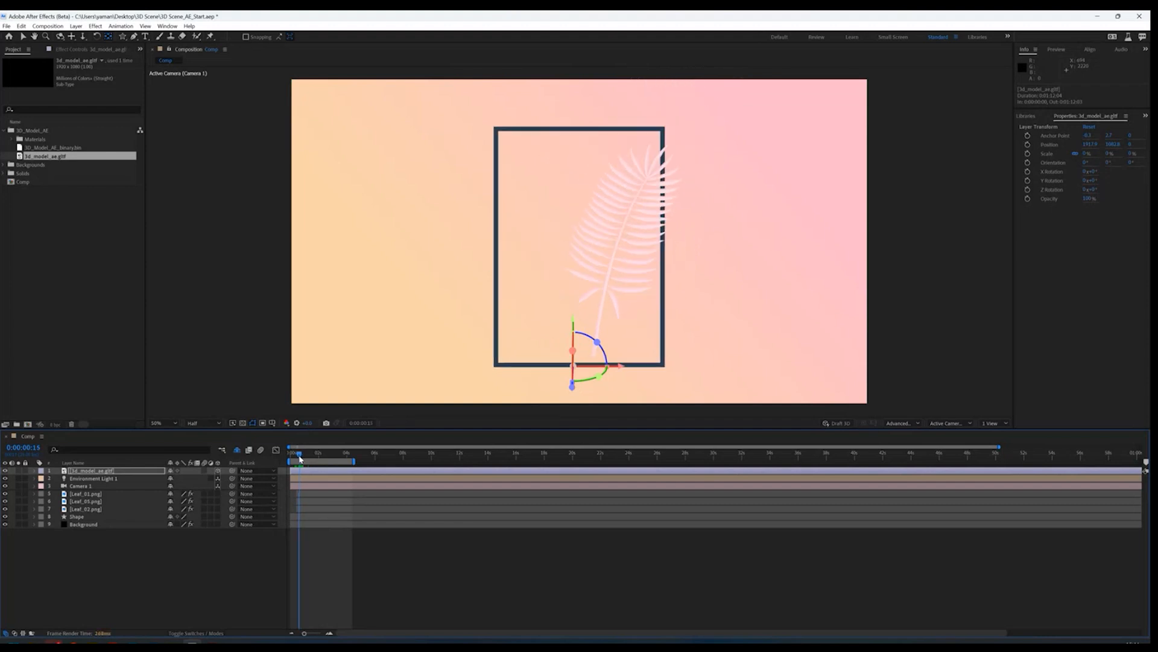
left_click(1026, 153)
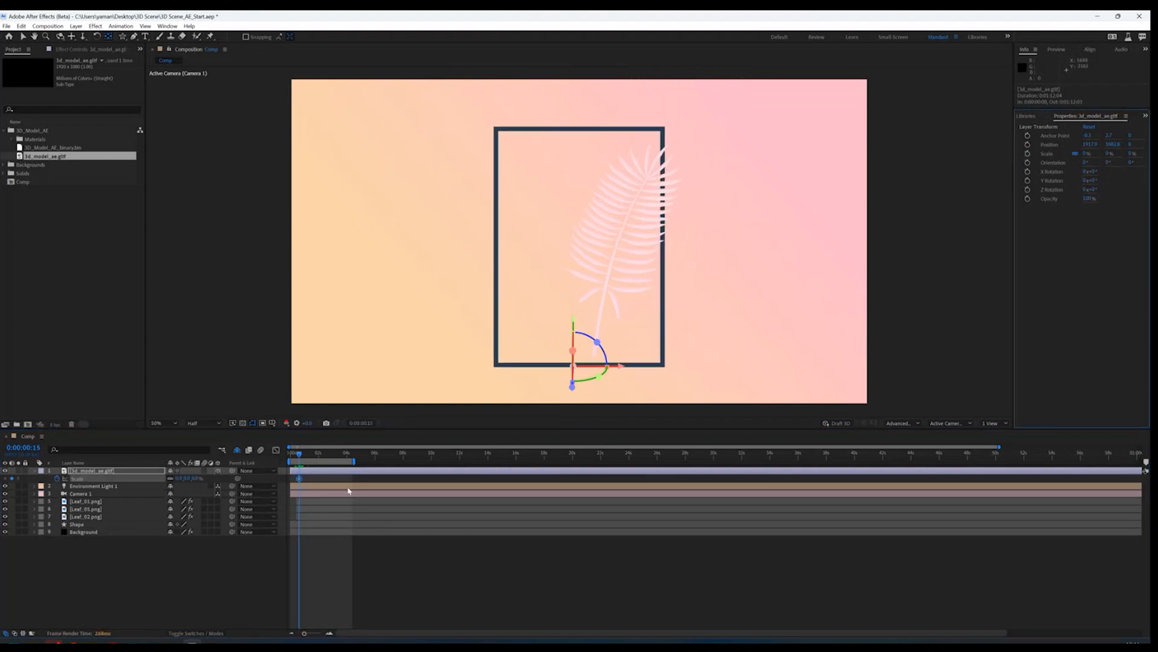
Step: Add a second scale keyframe of 80% for the bottle at 0:00:01:09
left_click(306, 454)
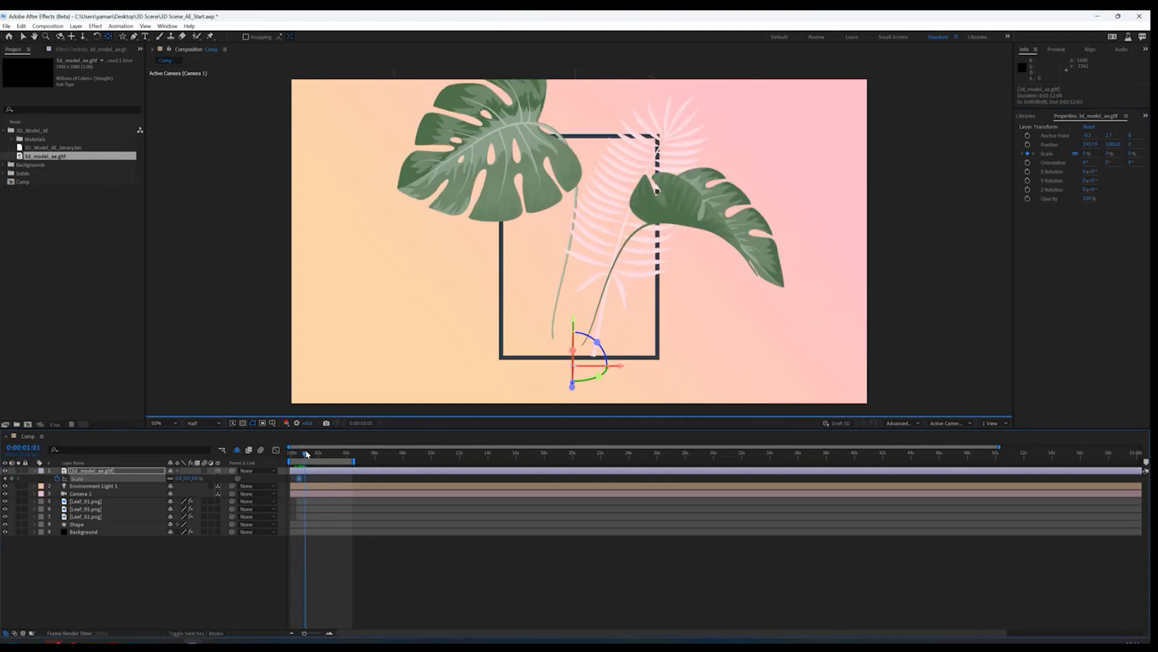
left_click_drag(306, 453, 312, 454)
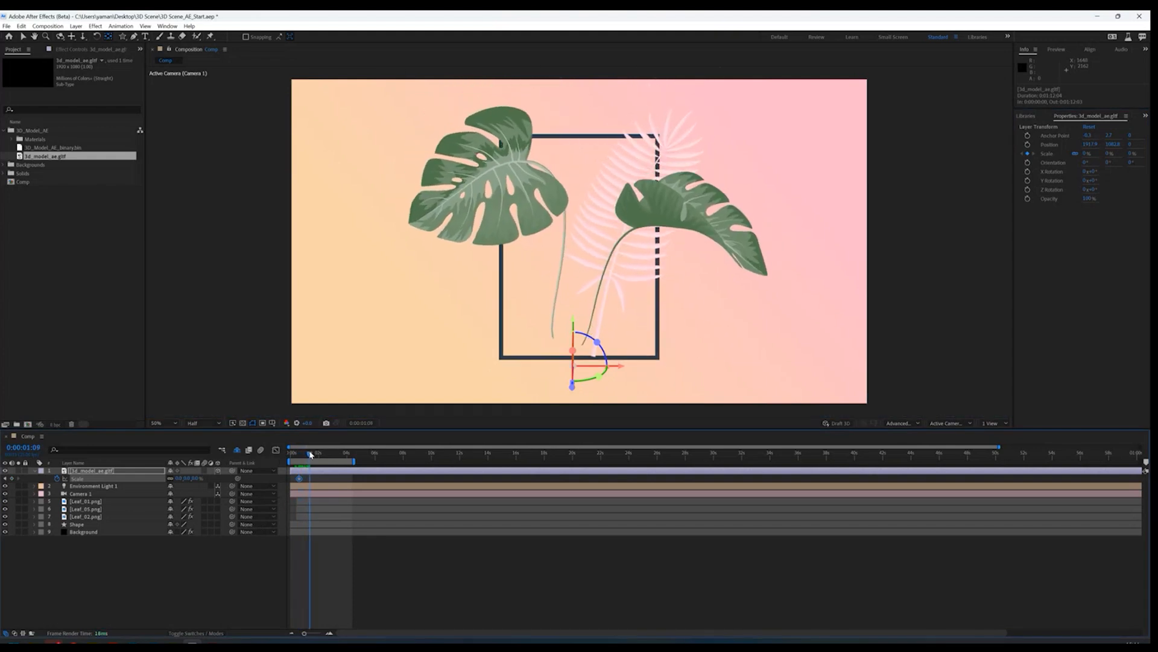
left_click(1086, 153)
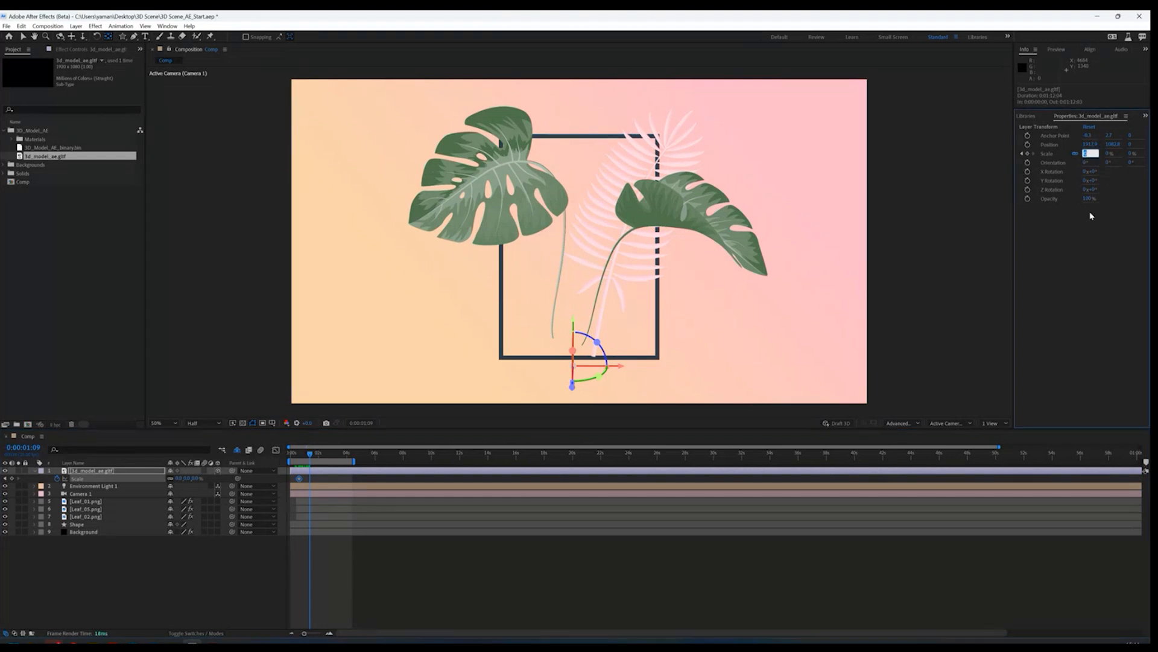
type("100")
key("Return")
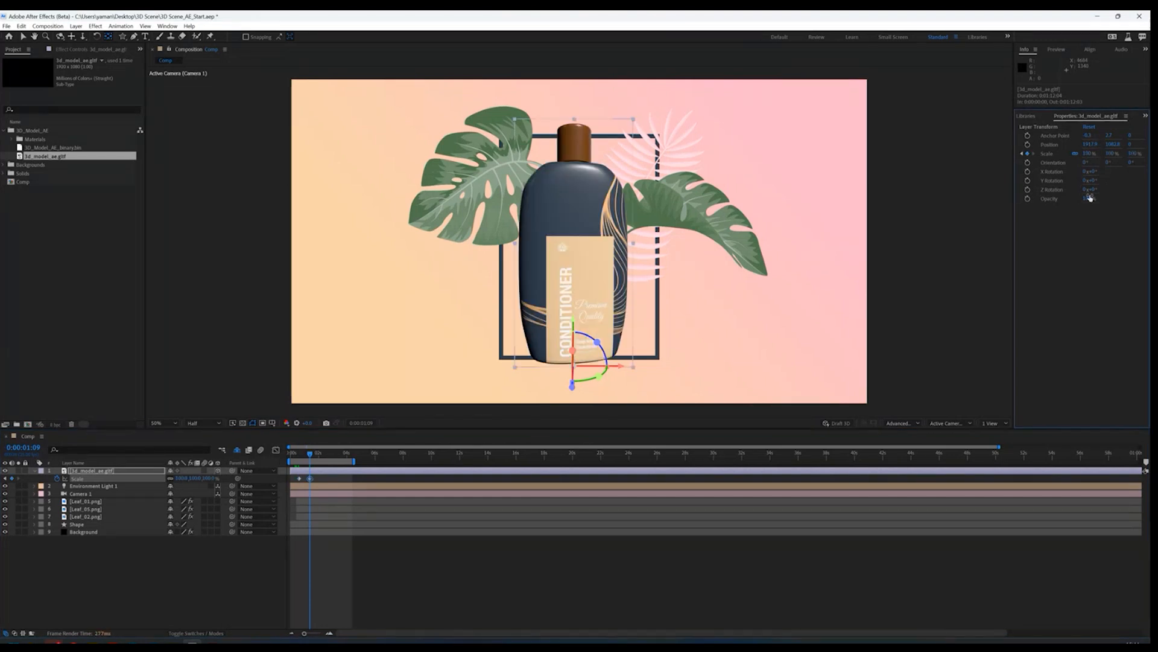
left_click_drag(1090, 153, 1079, 155)
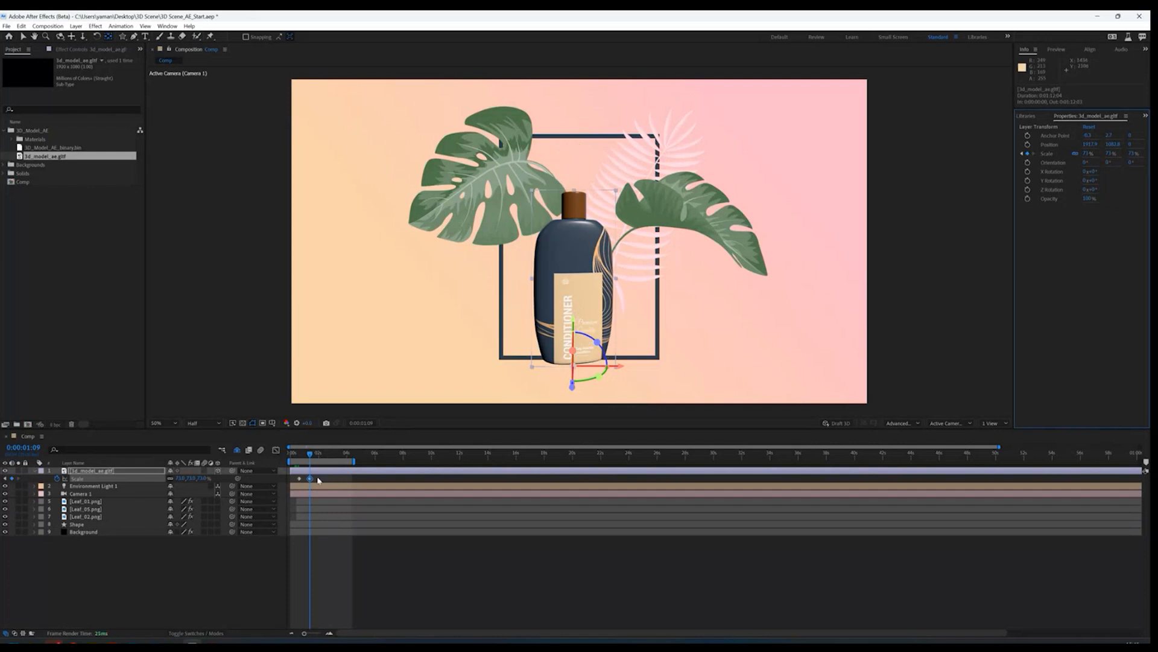
left_click(1086, 154)
type("80")
key("Return")
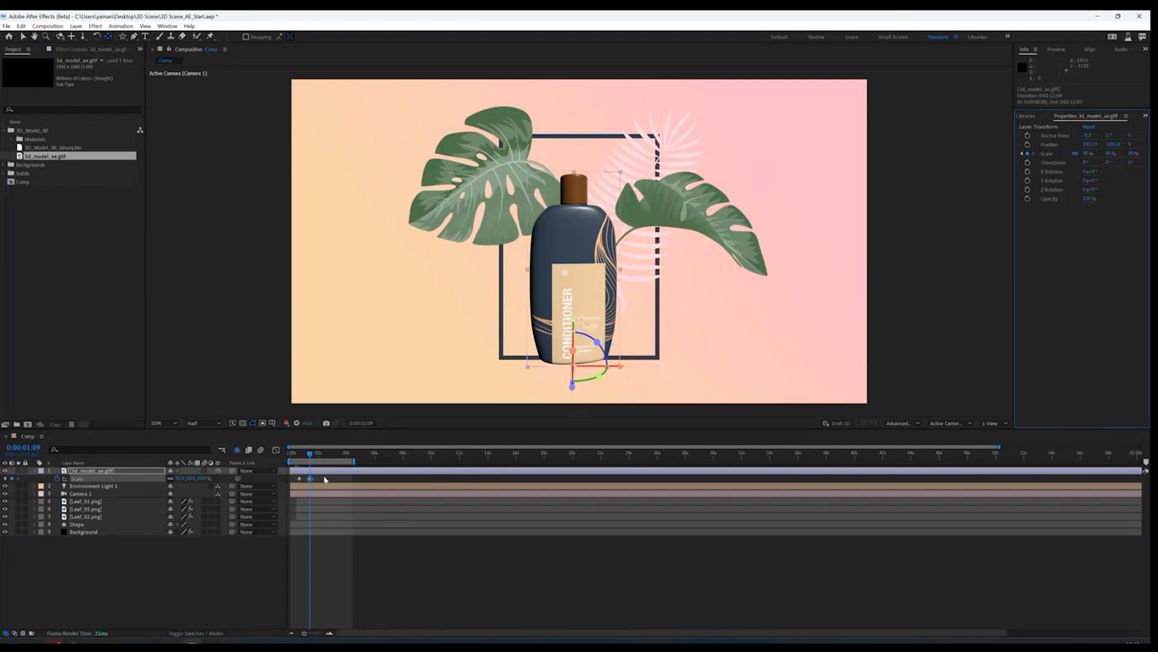
Step: Apply Easy Ease to both of the bottle's scale keyframes and preview the scale-up animation several times
left_click_drag(325, 475, 297, 482)
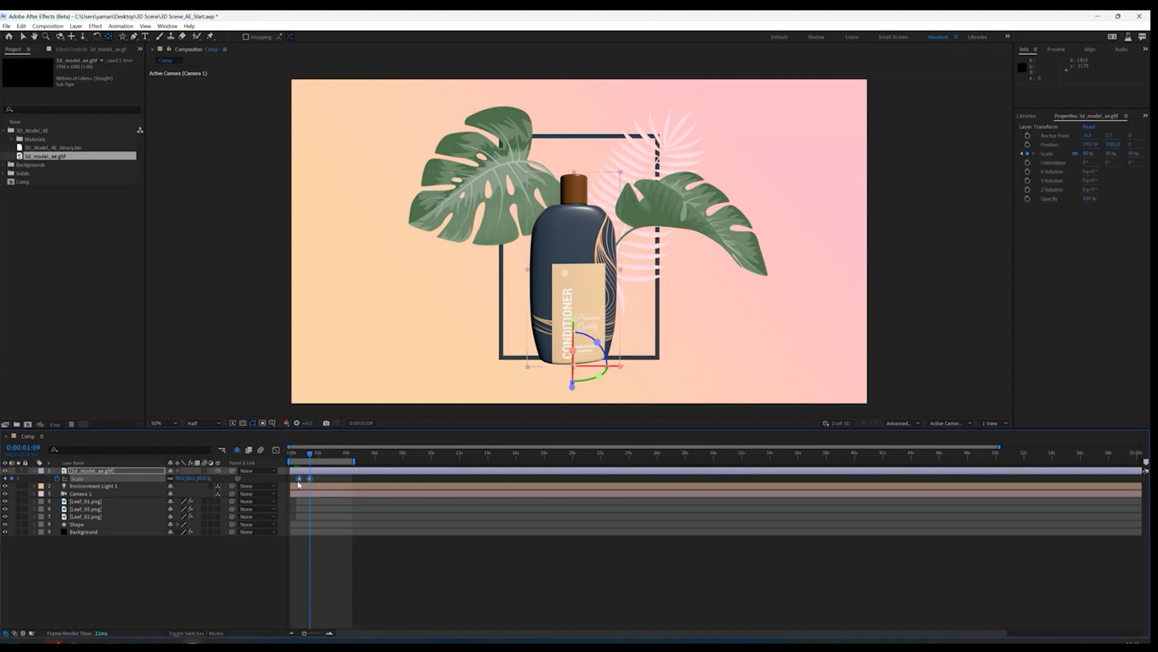
key("F9")
key("Home")
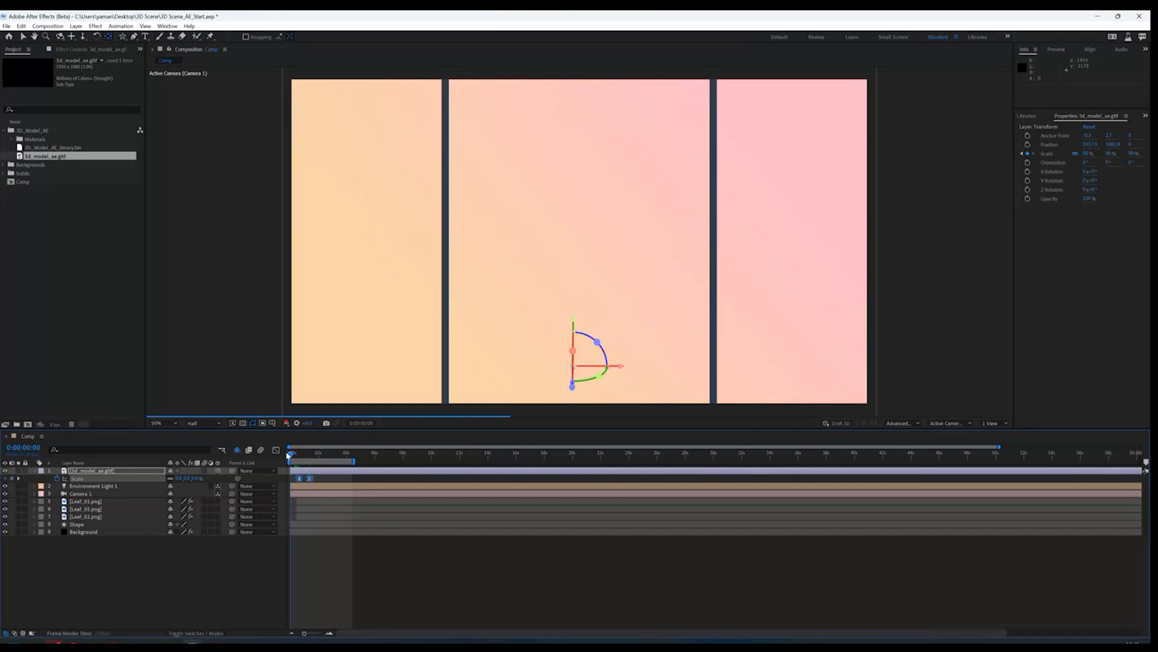
key("space")
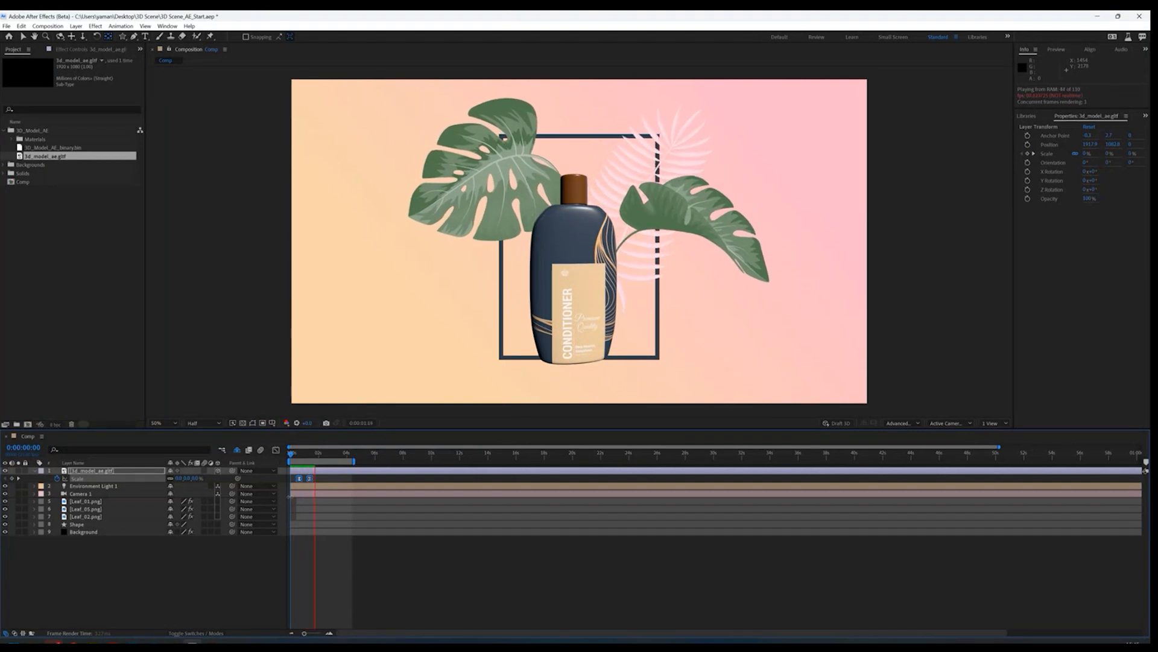
key("space")
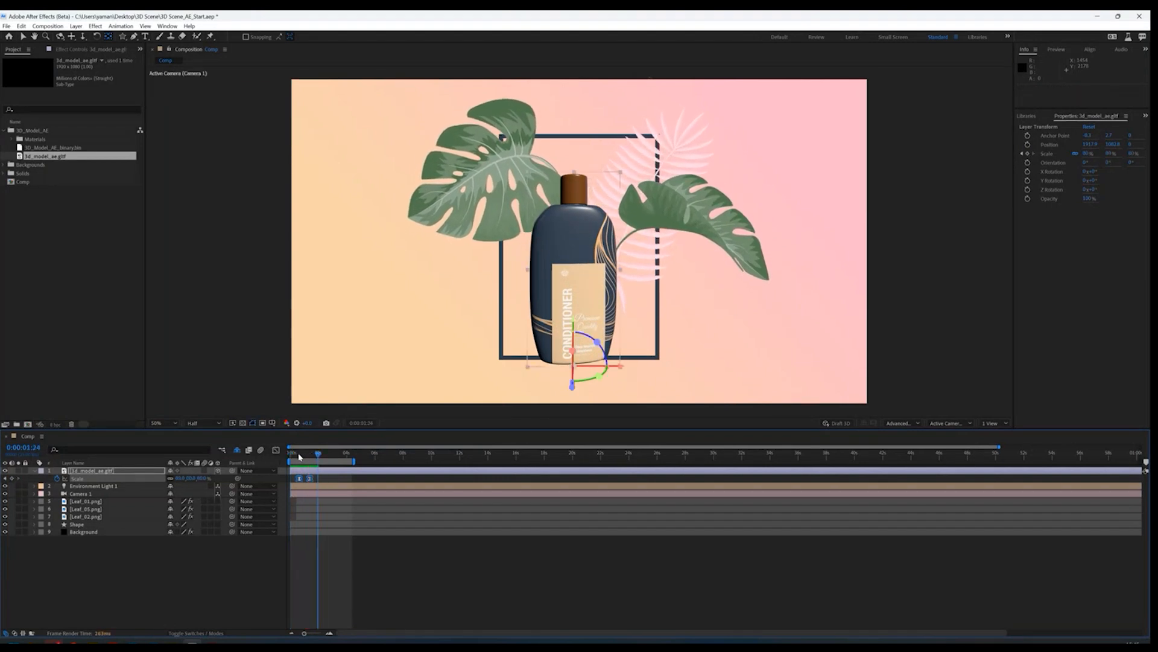
left_click(295, 457)
key("space")
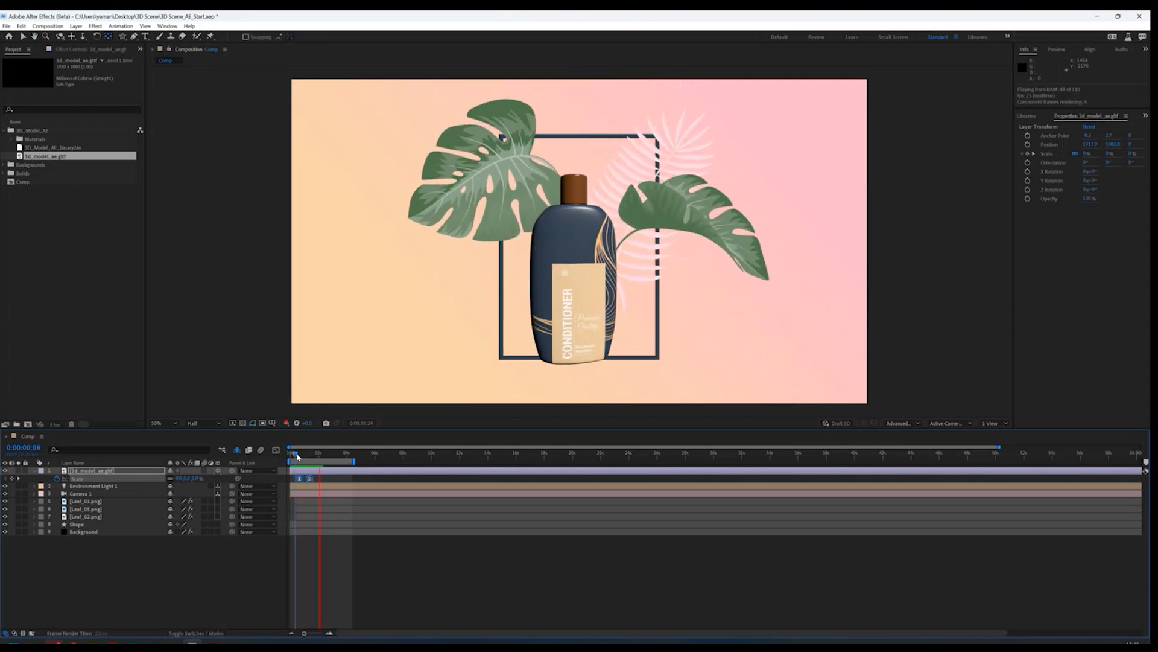
key("space")
left_click(294, 456)
key("space")
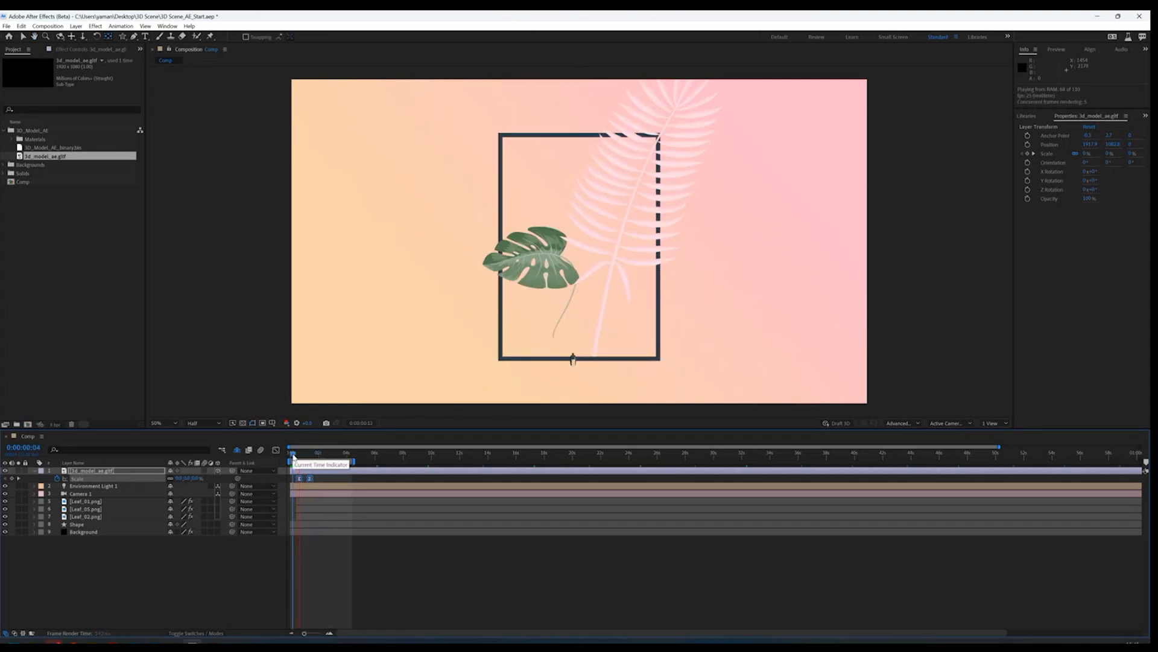
key("space")
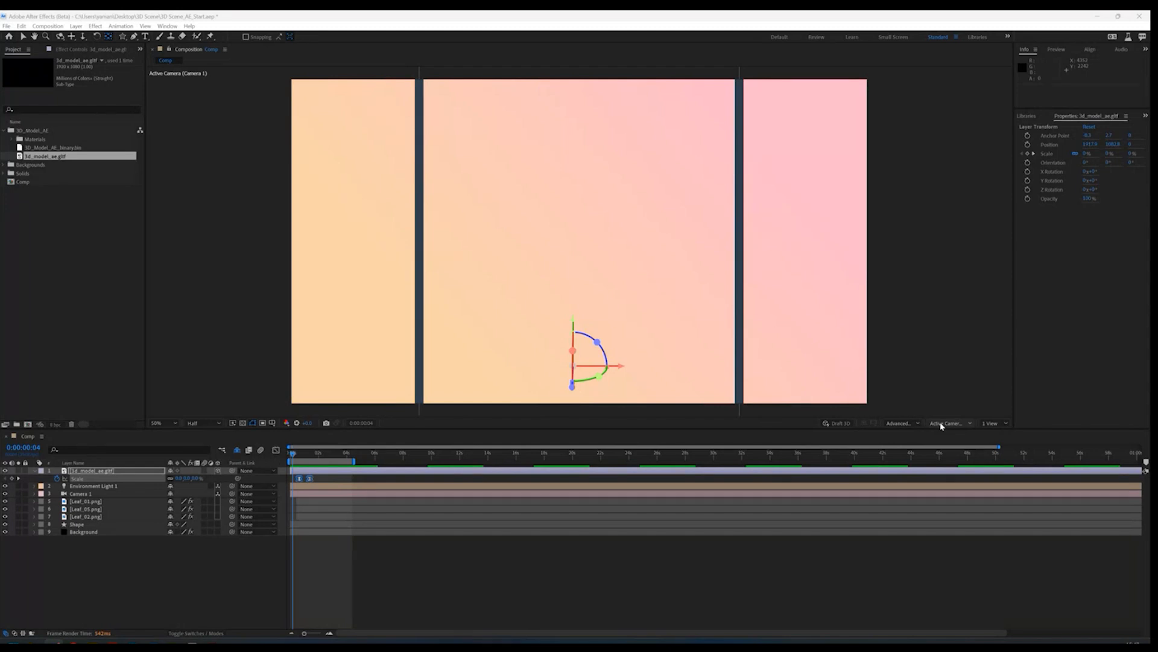
Step: Go to 0:00:01:12, where the bottle is at full size, and start a new light layer
left_click(955, 424)
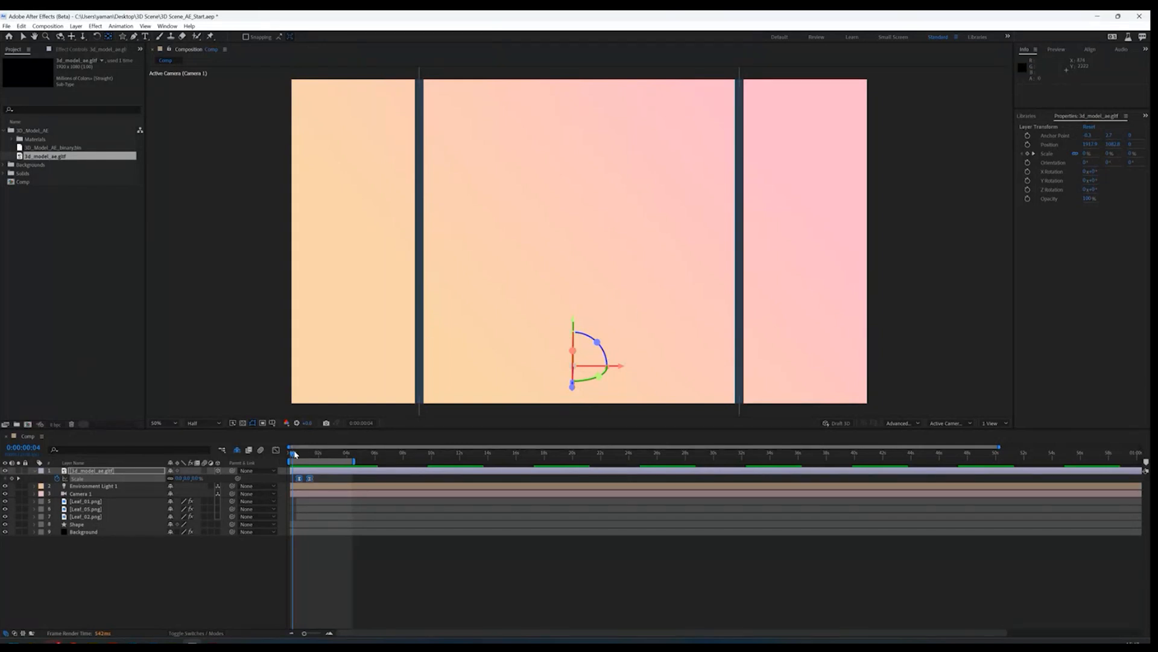
left_click_drag(295, 454, 310, 455)
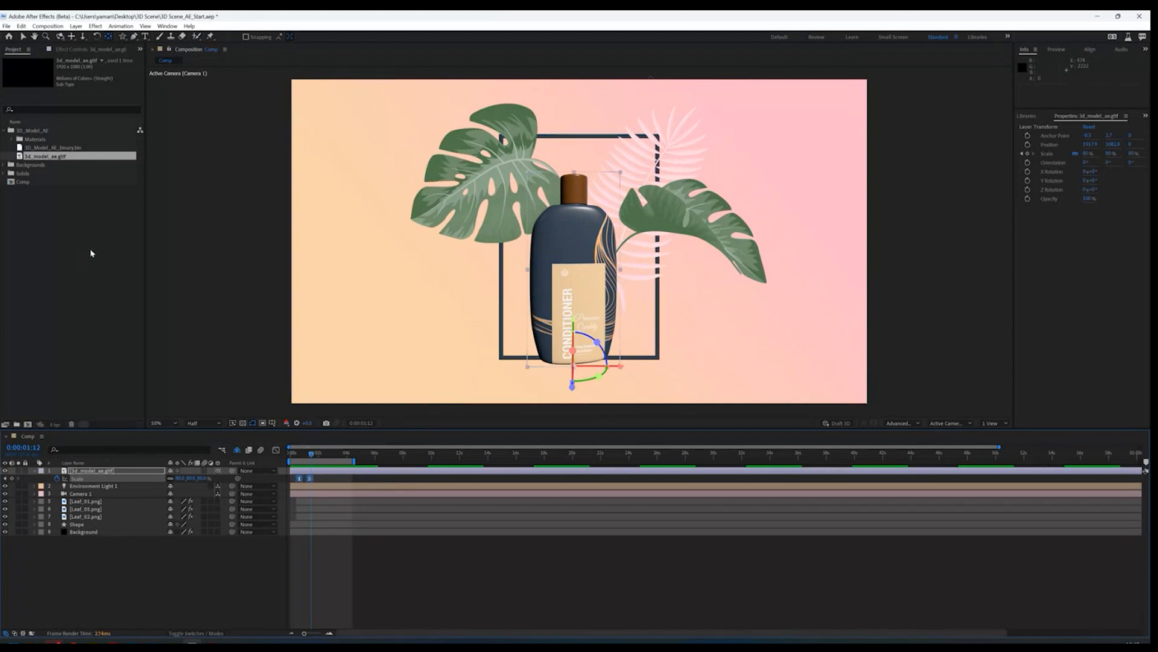
left_click(95, 26)
mouse_move(76, 26)
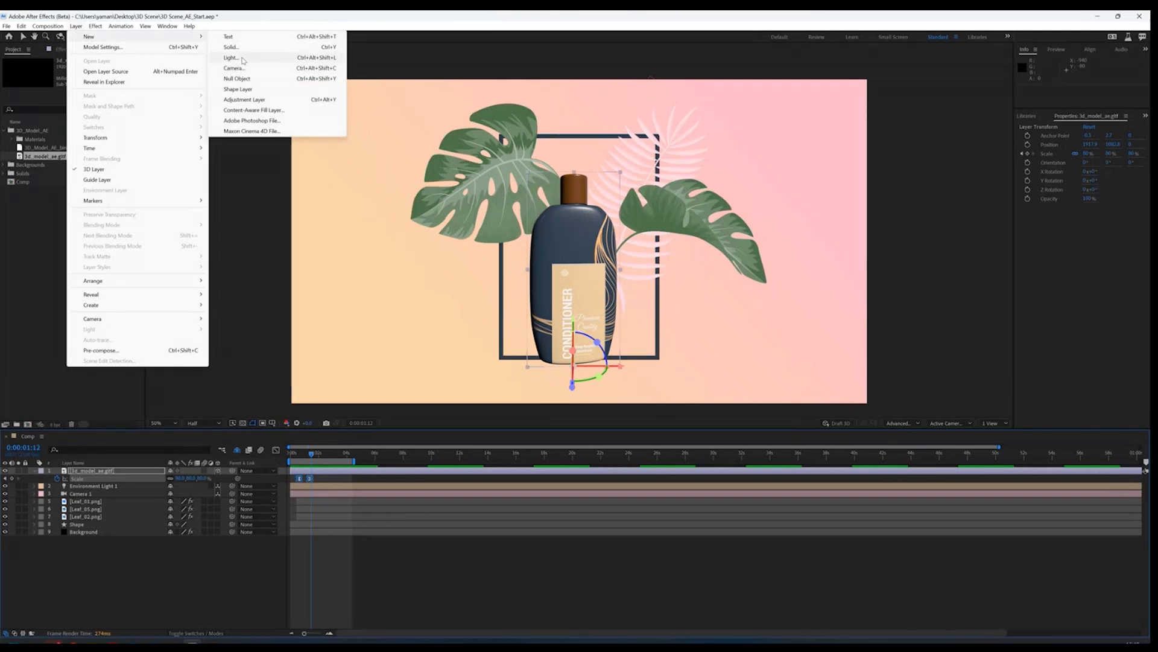
left_click(242, 58)
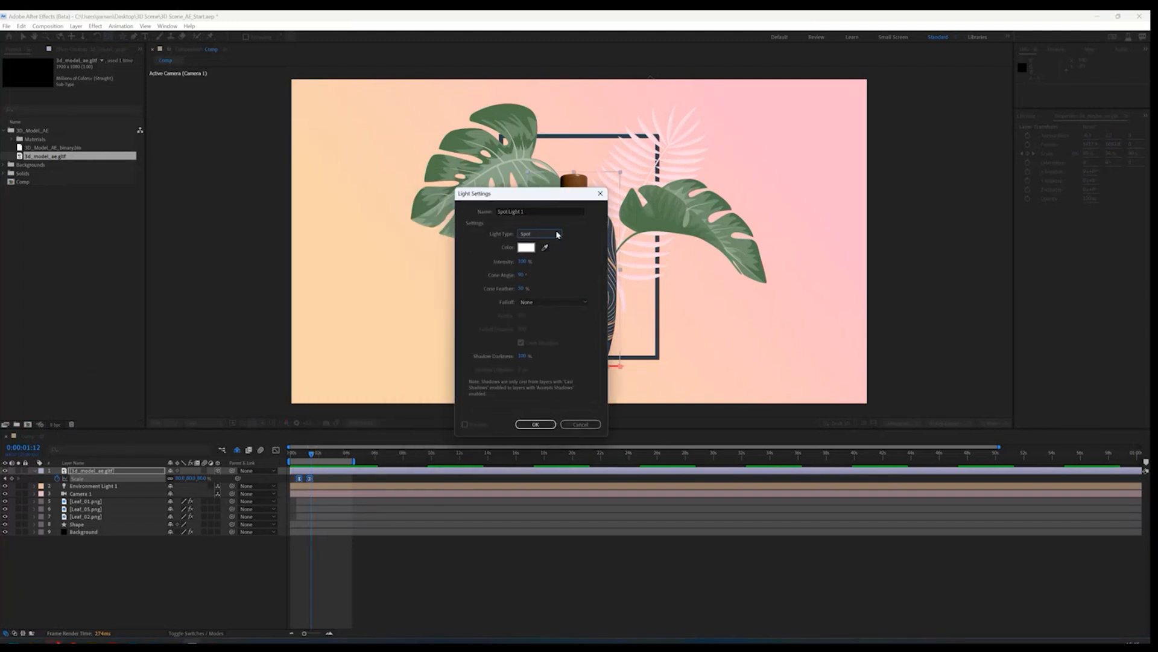
Step: Create a spot light with raised intensity, trying a pale pink color first and settling on bright blue
left_click(526, 247)
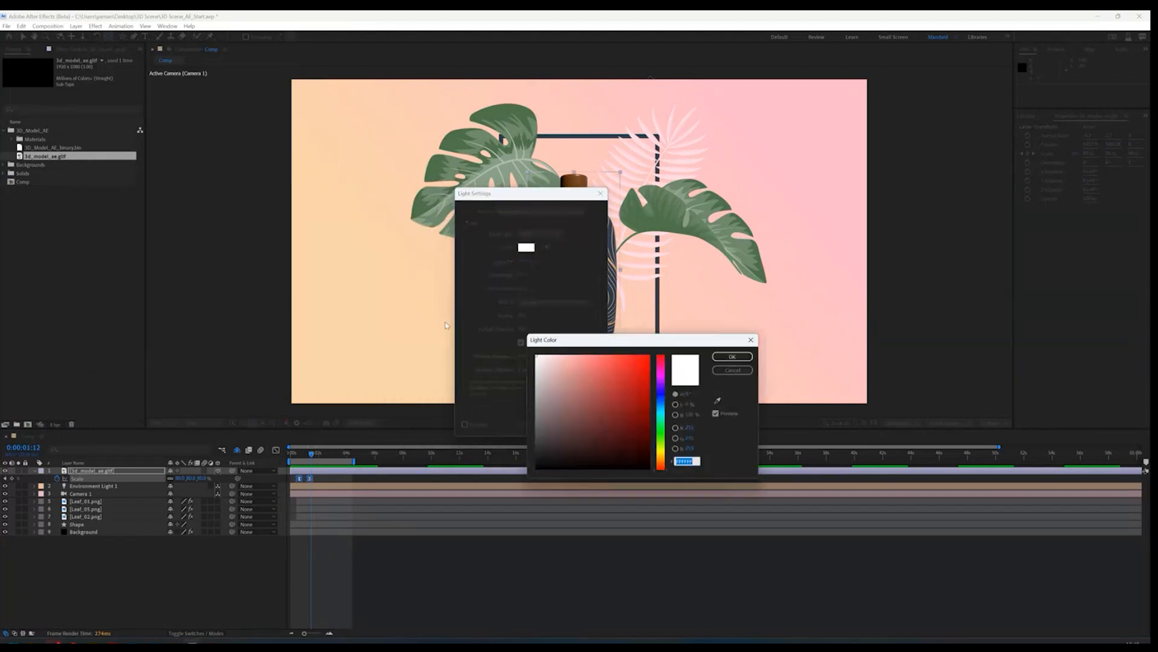
left_click_drag(591, 381, 564, 350)
left_click(733, 356)
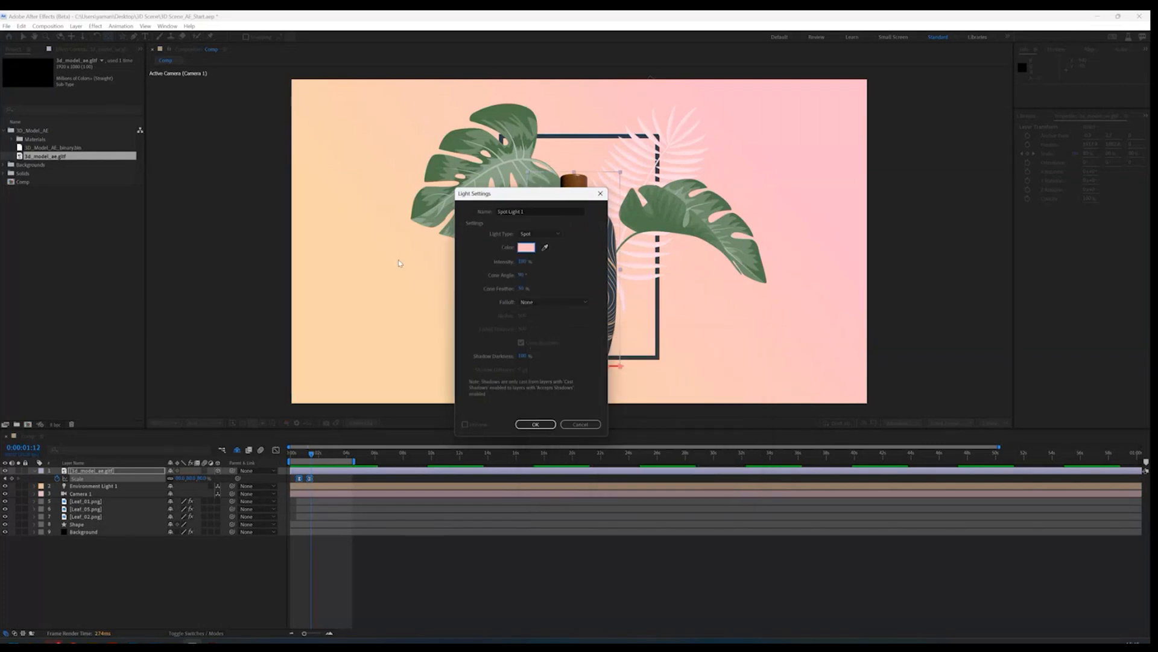
left_click_drag(520, 262, 538, 262)
left_click(526, 247)
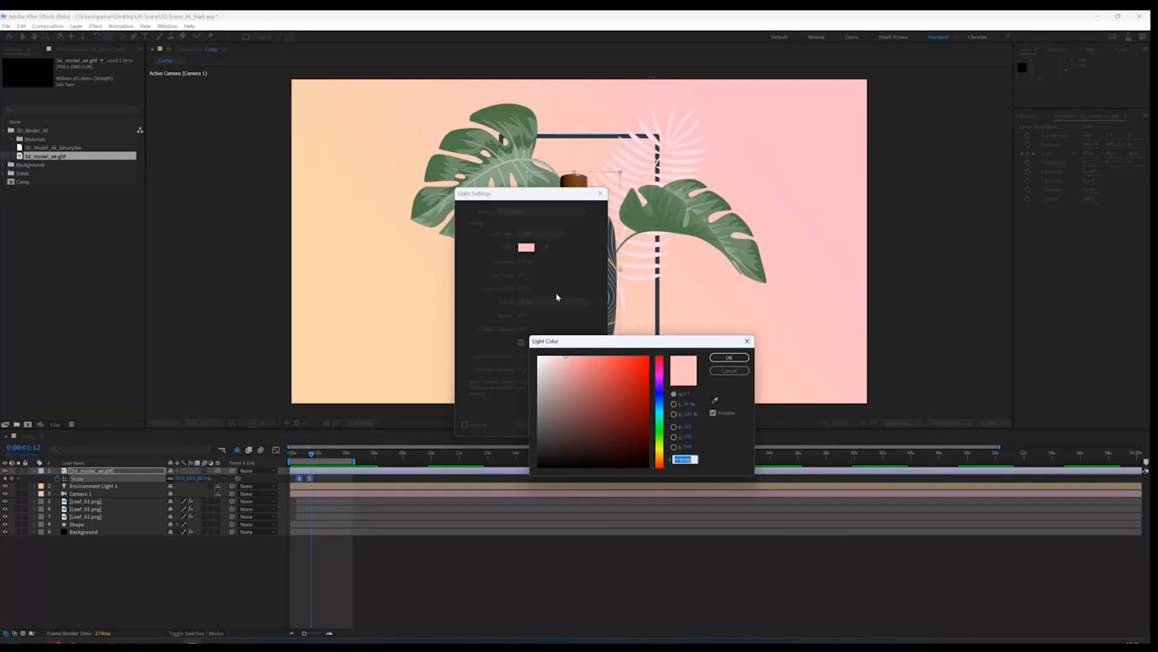
left_click(662, 405)
left_click(624, 356)
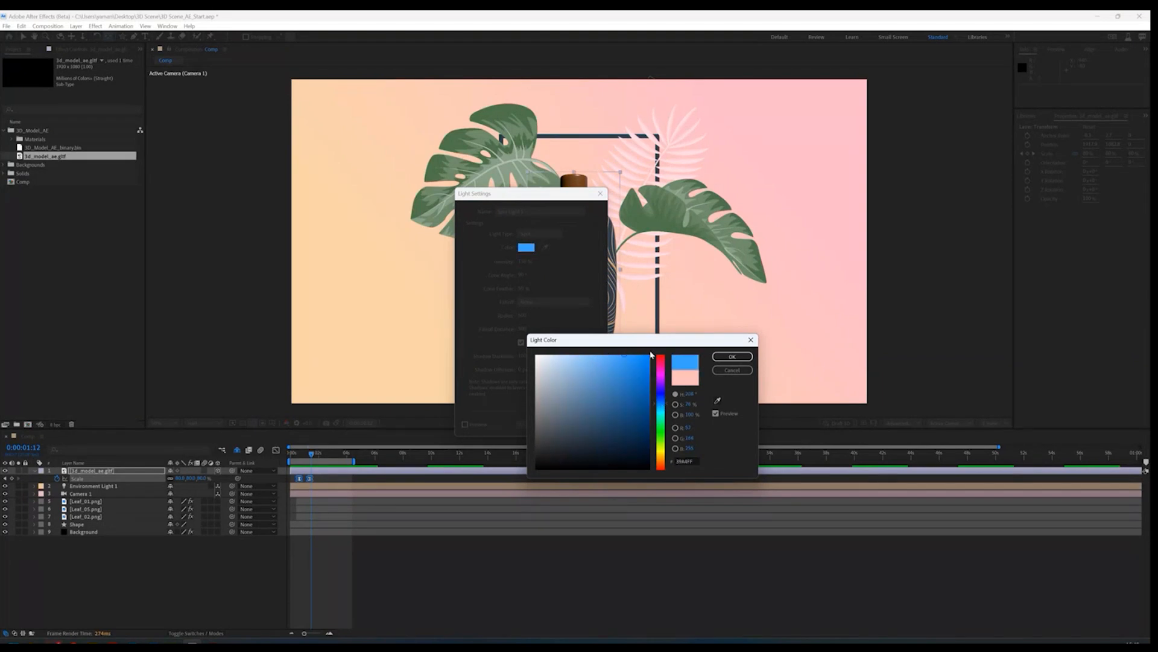
left_click(732, 356)
left_click(533, 426)
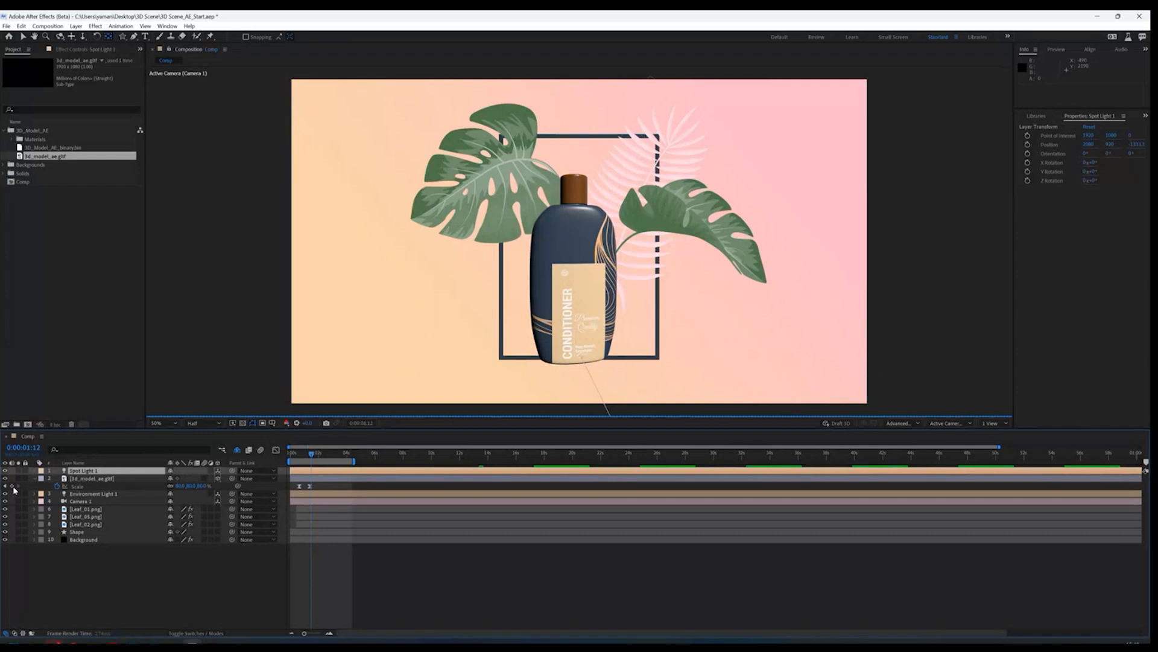
Step: Check the spot light's cone around the scene, then delete the Spot Light 1 layer
scroll(648, 354, "down", 6)
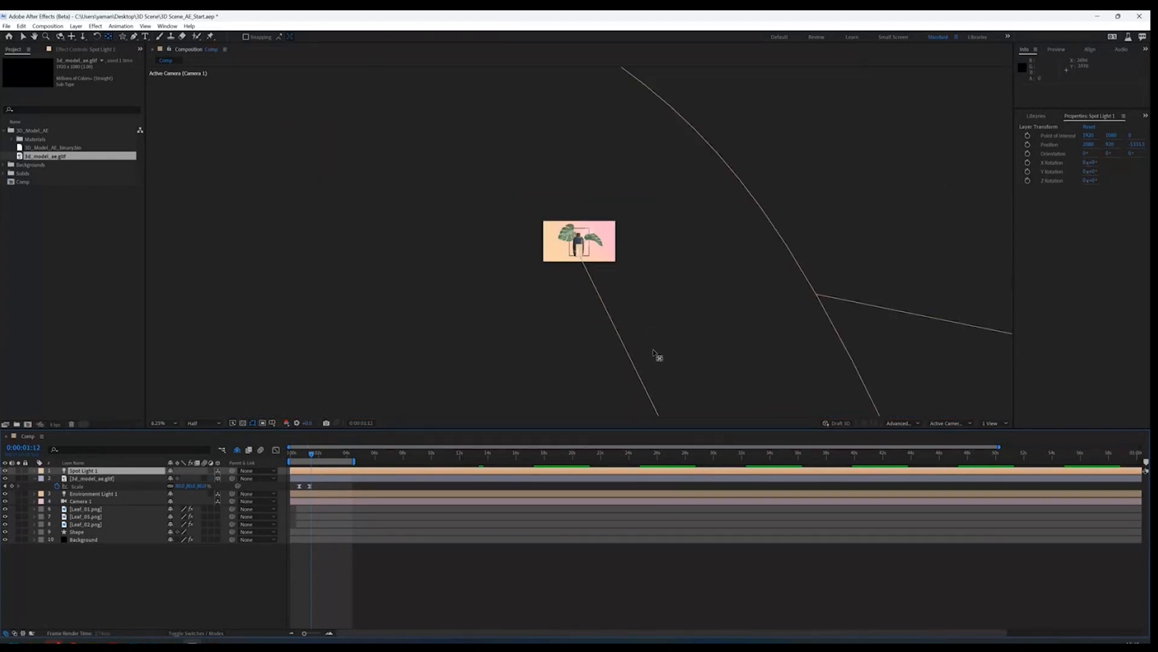
scroll(653, 350, "down", 1)
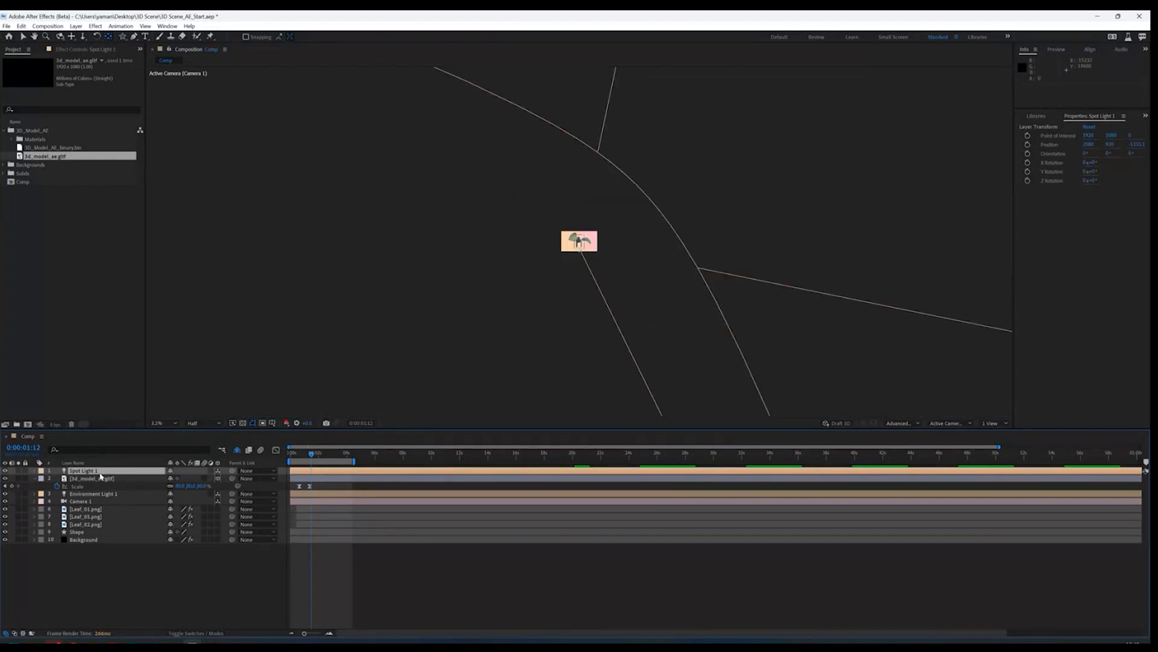
key("Delete")
scroll(569, 300, "up", 5)
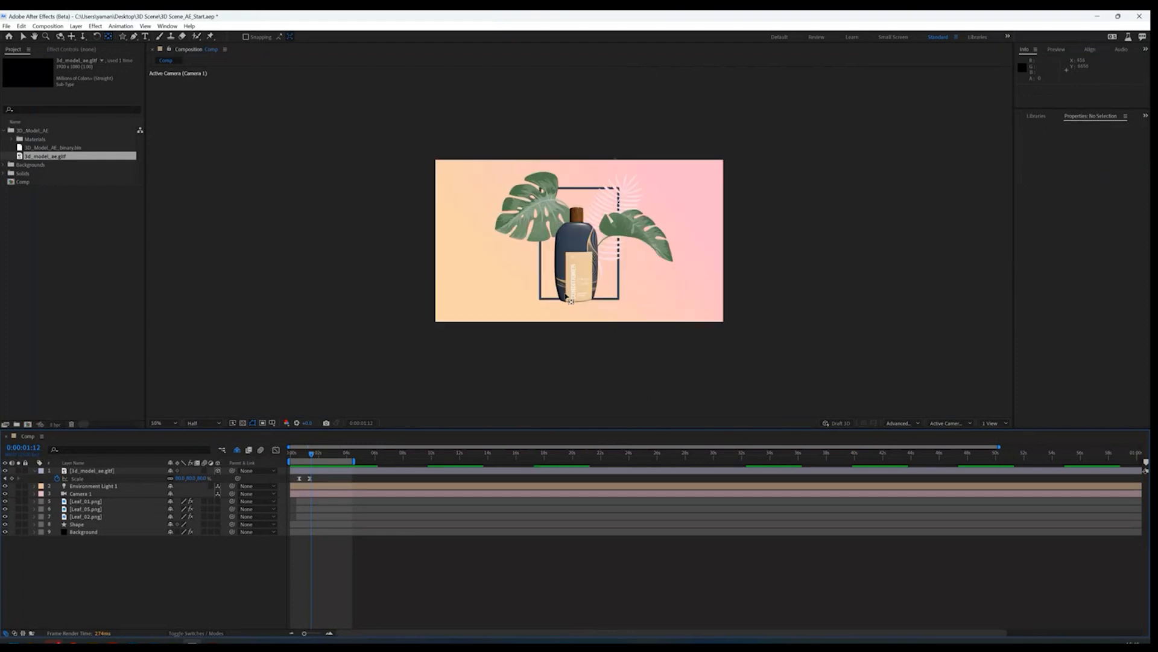
Step: Create a new light of type Point, keeping the blue color and current intensity
left_click(96, 27)
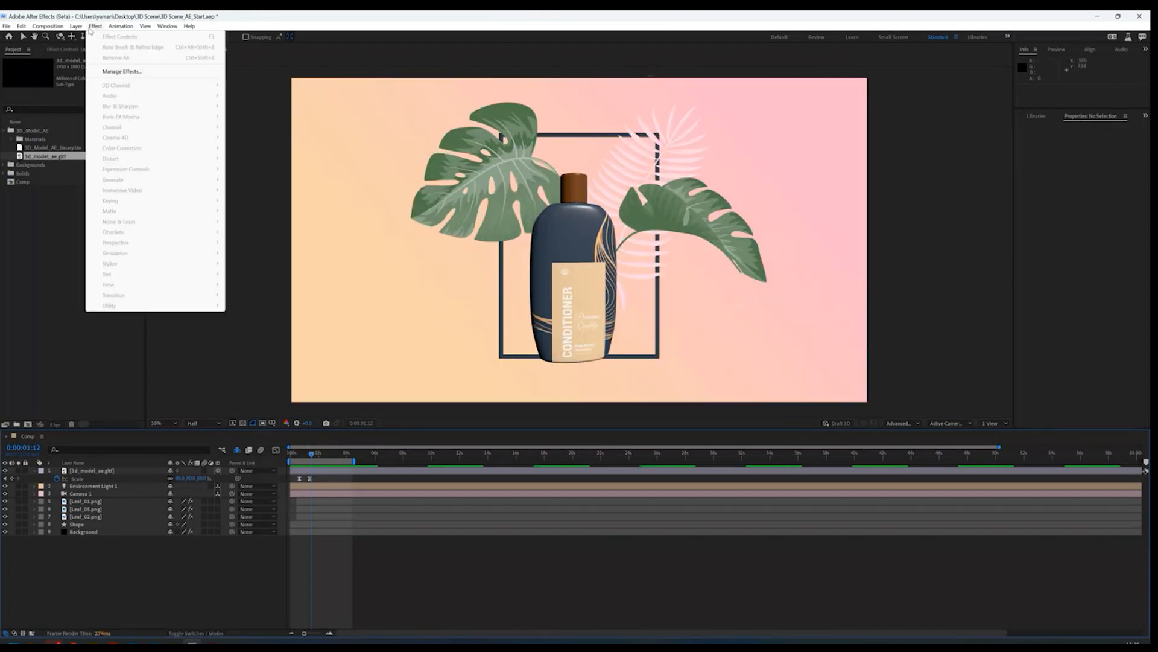
mouse_move(76, 26)
left_click(263, 59)
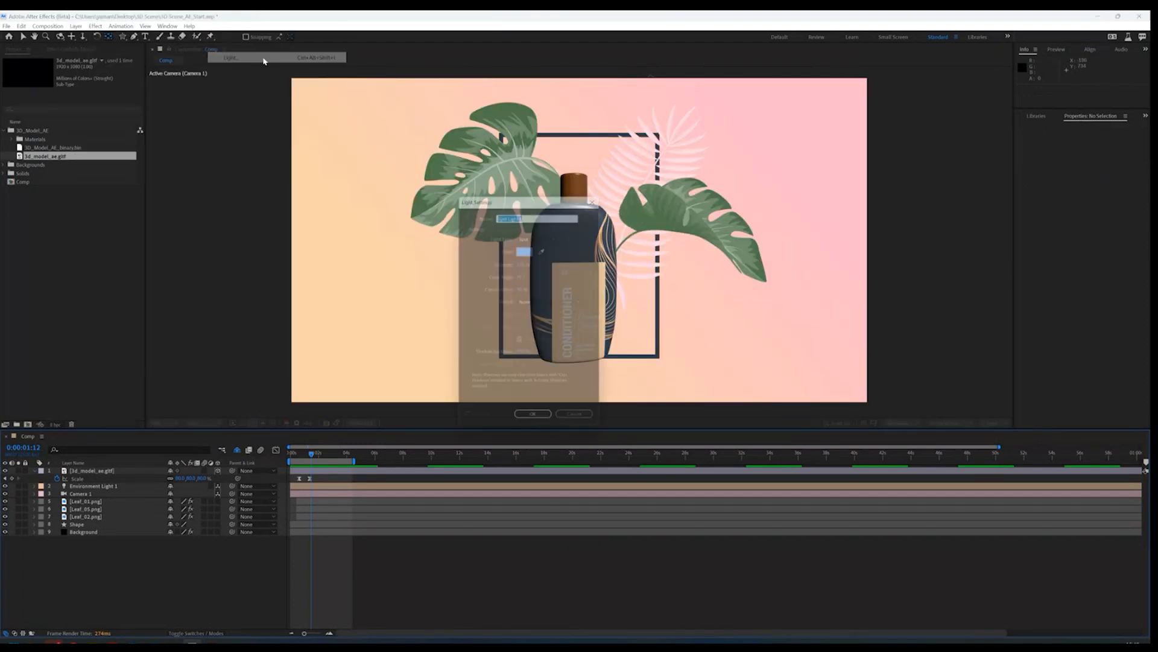
left_click(546, 234)
left_click(545, 265)
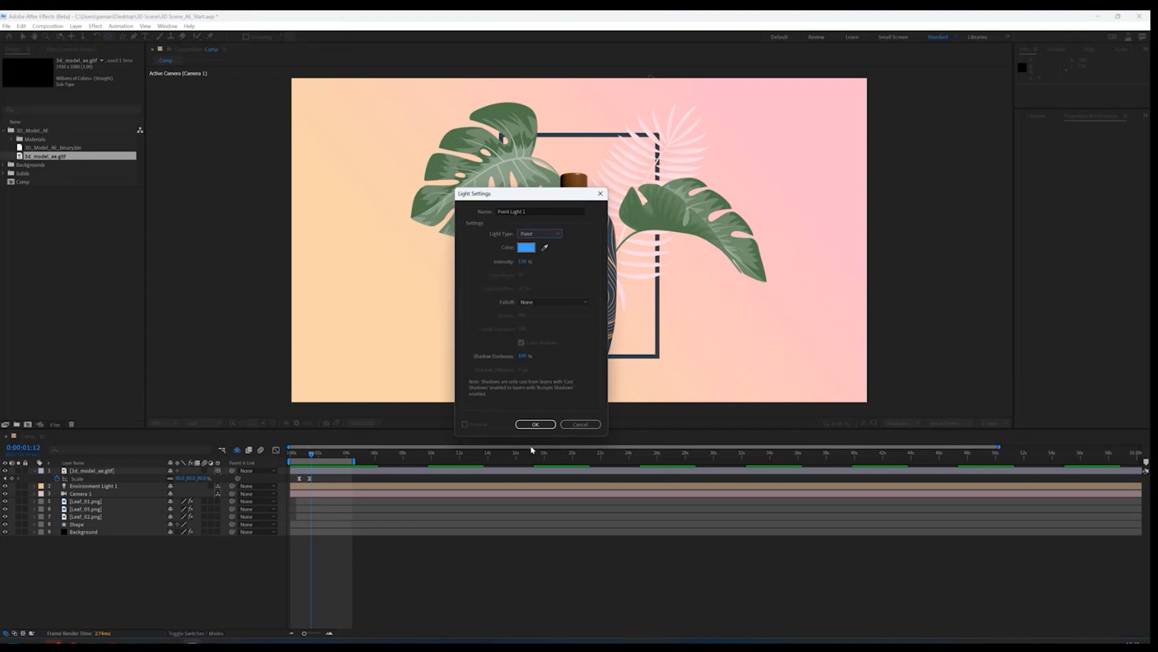
left_click(535, 425)
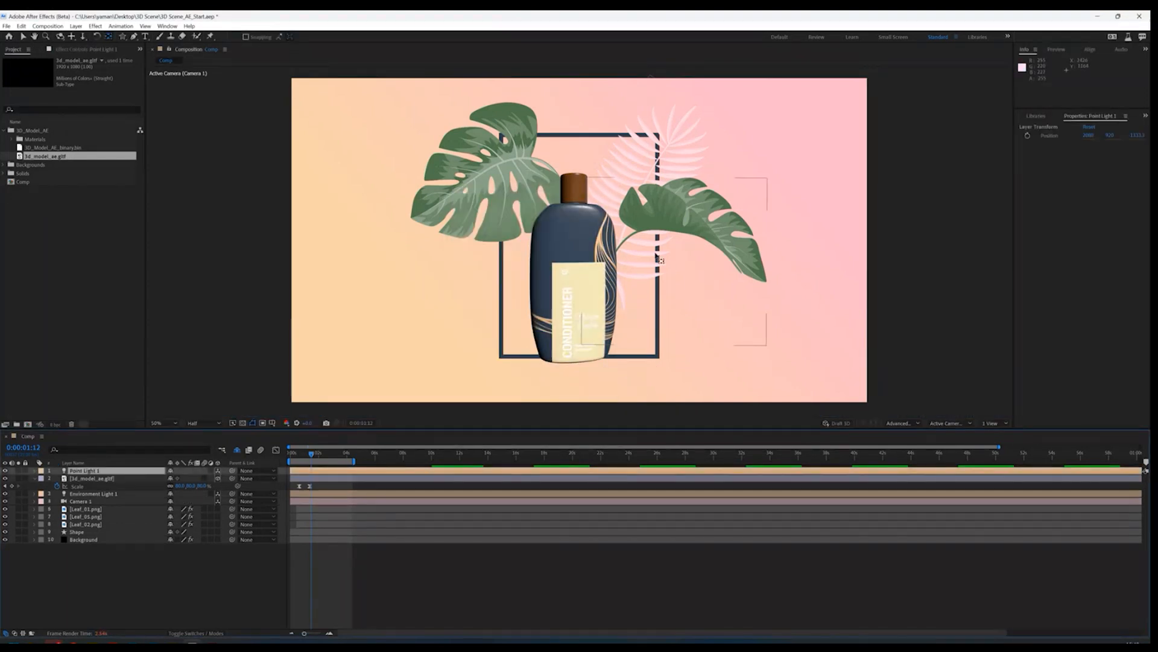
Step: Switch to the Top view and pull Camera 1 back along its Z axis to just behind the point light
left_click(944, 423)
left_click(940, 491)
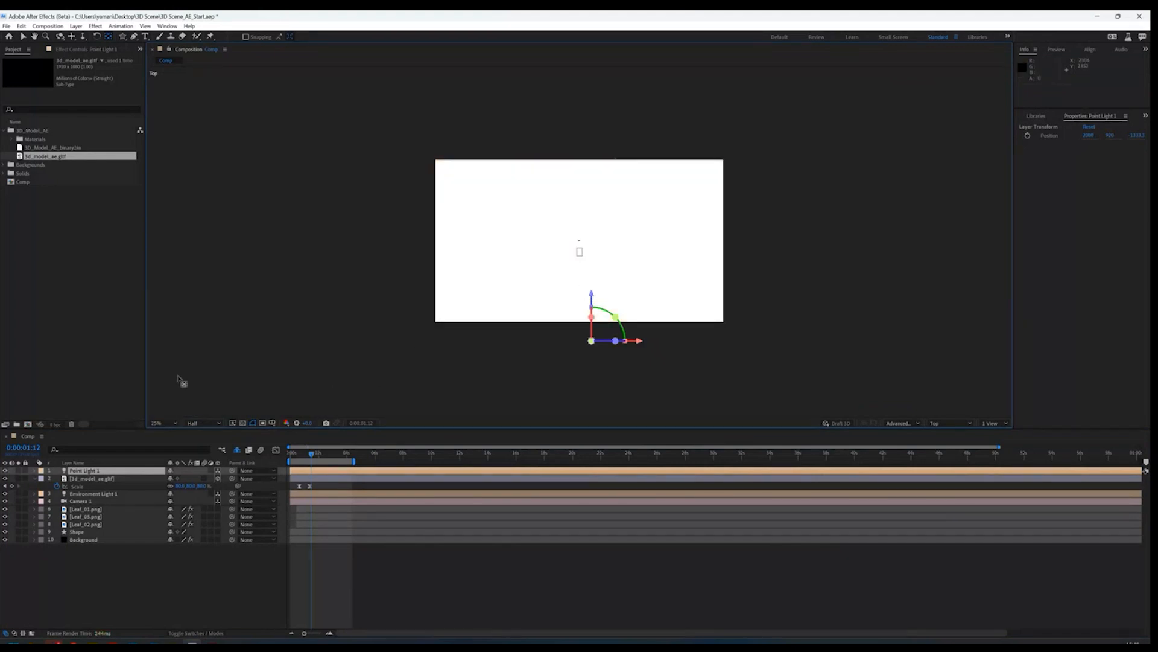
left_click(101, 576)
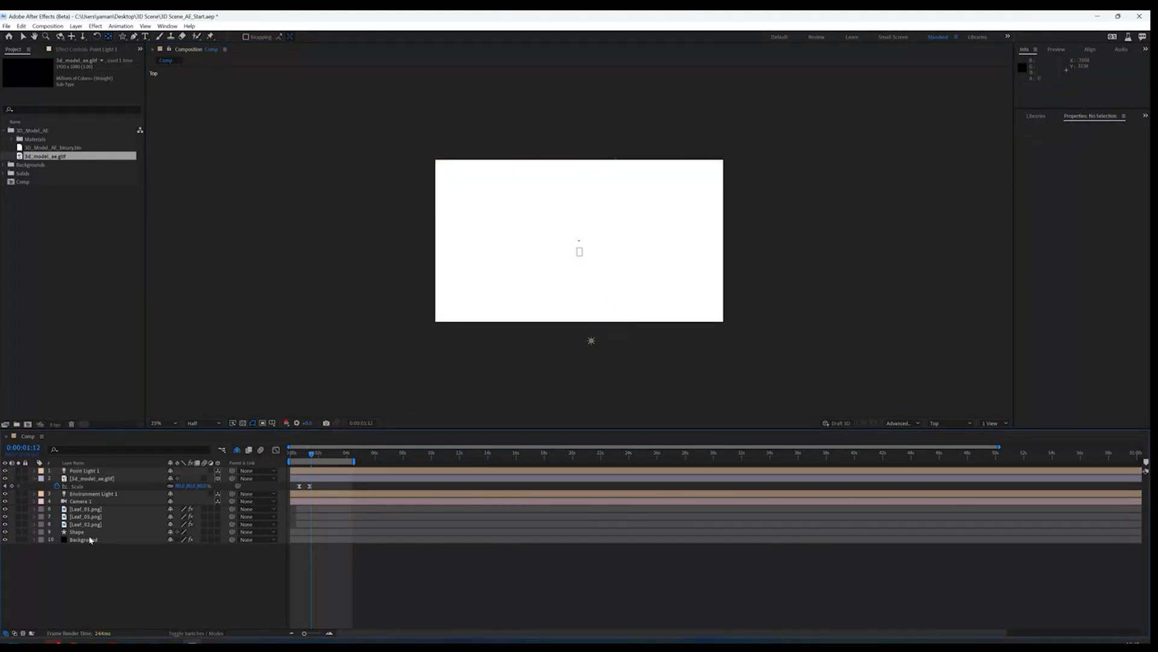
left_click(87, 501)
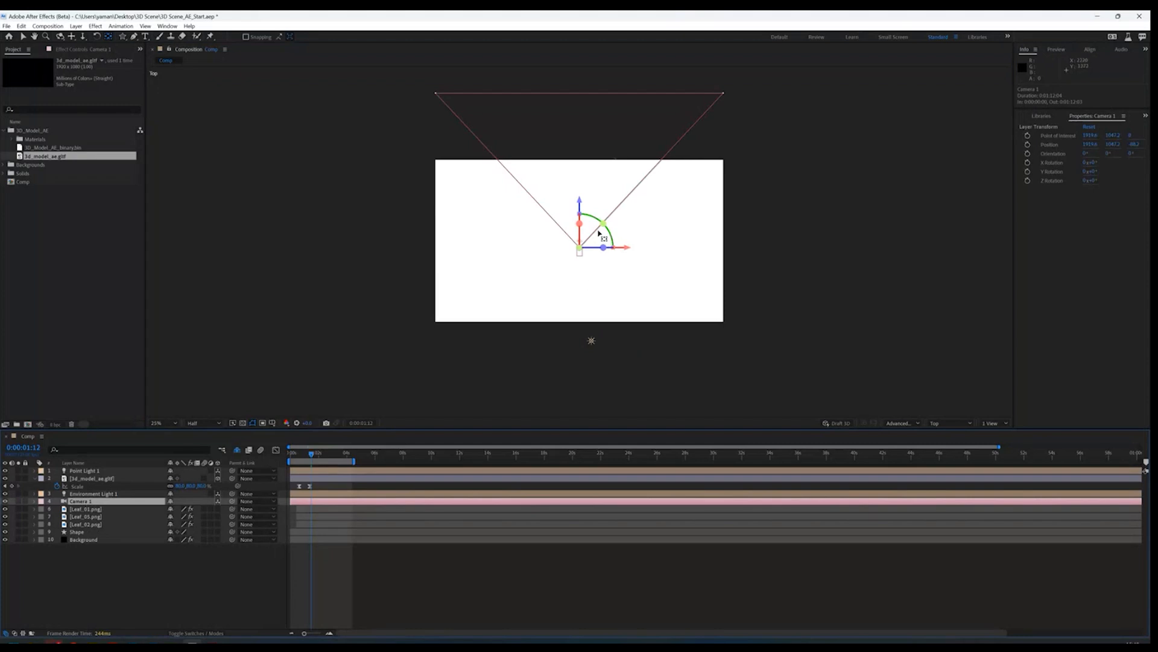
left_click_drag(582, 208, 580, 353)
Step: Move Point Light 1 forward along its Z axis to near the bottle and switch to the Camera 1 view
left_click(120, 471)
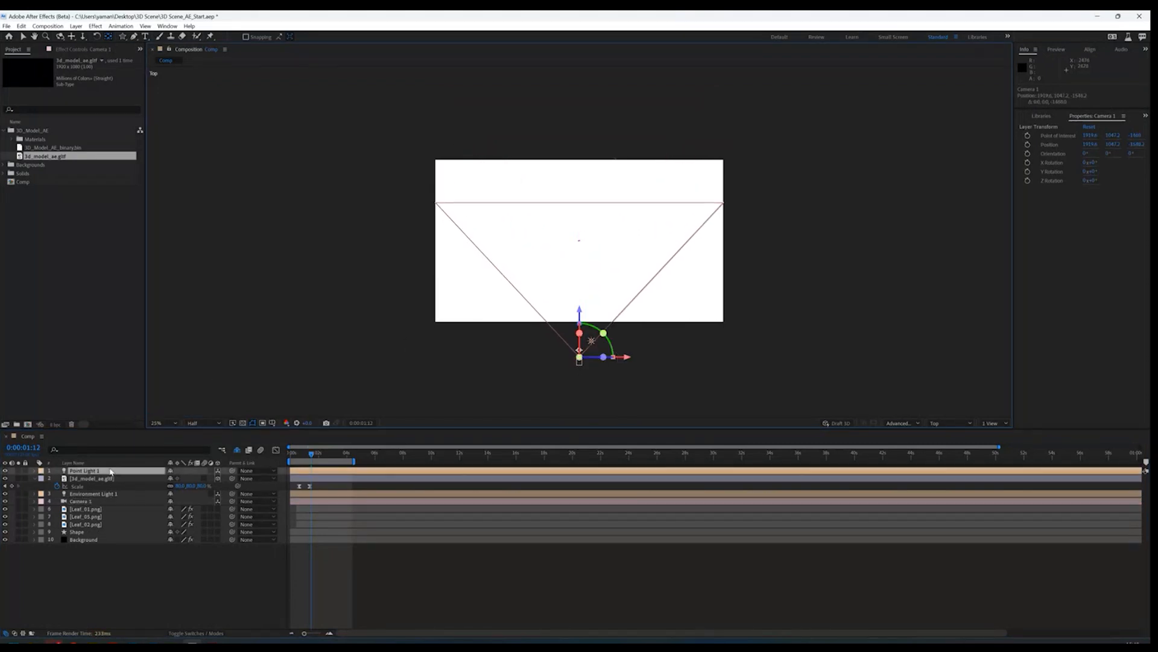
left_click_drag(593, 235, 592, 187)
left_click(946, 423)
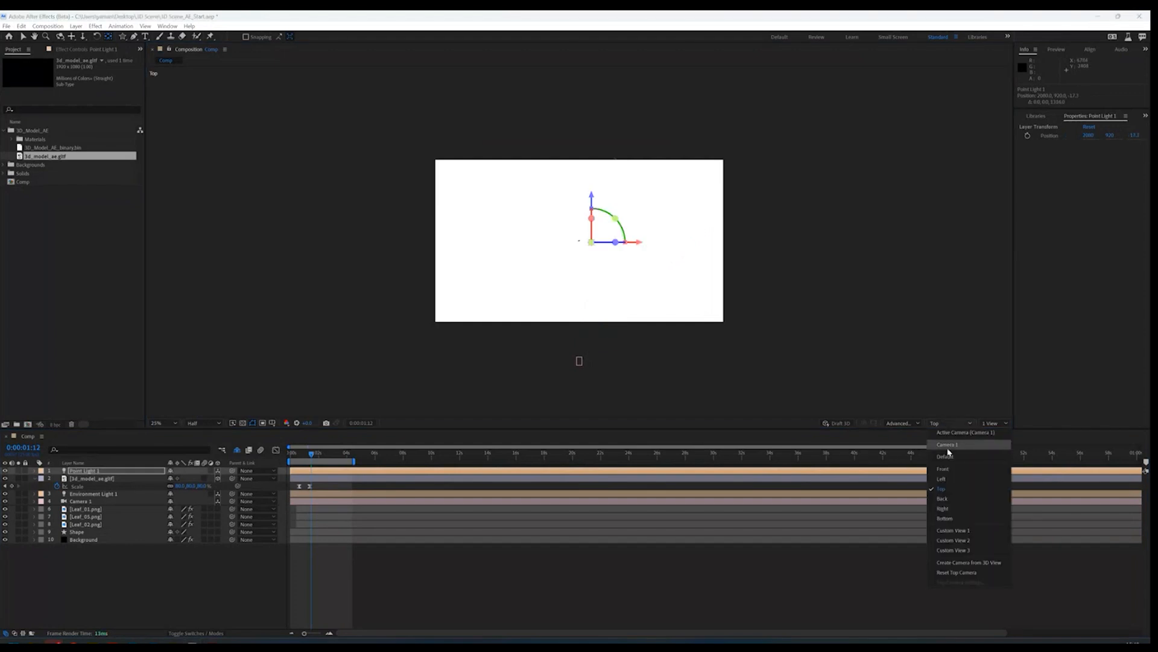
left_click(950, 453)
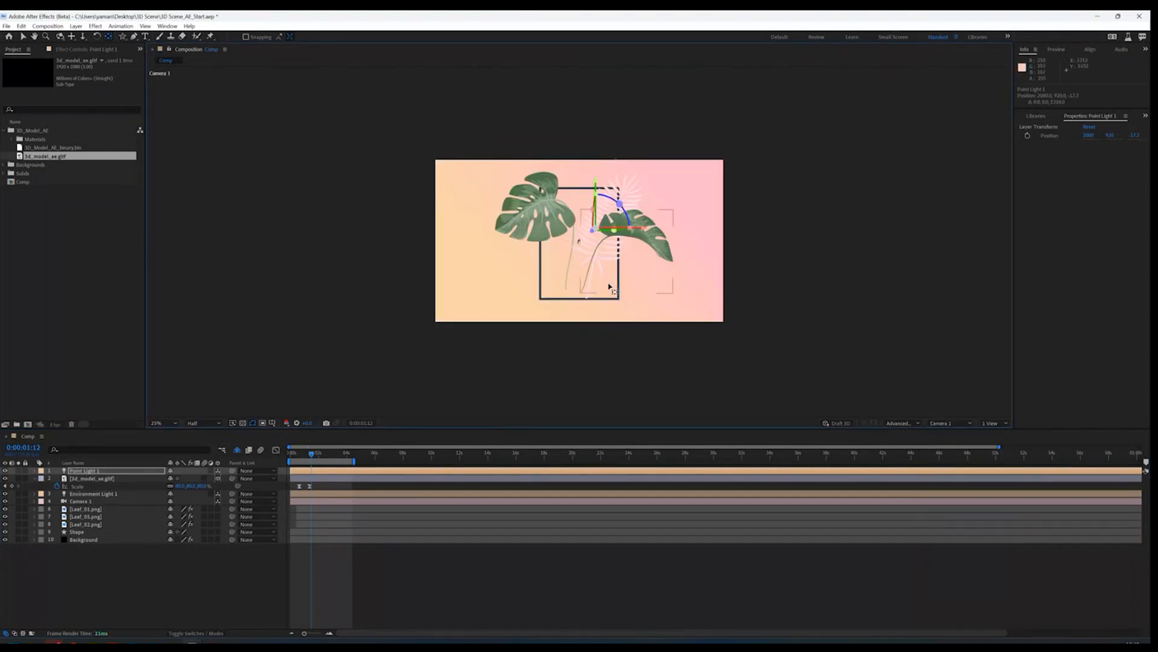
Step: Dolly Camera 1 toward the scene until the bottle is back in frame, keeping the preview resolution at Half
key("period")
left_click(90, 502)
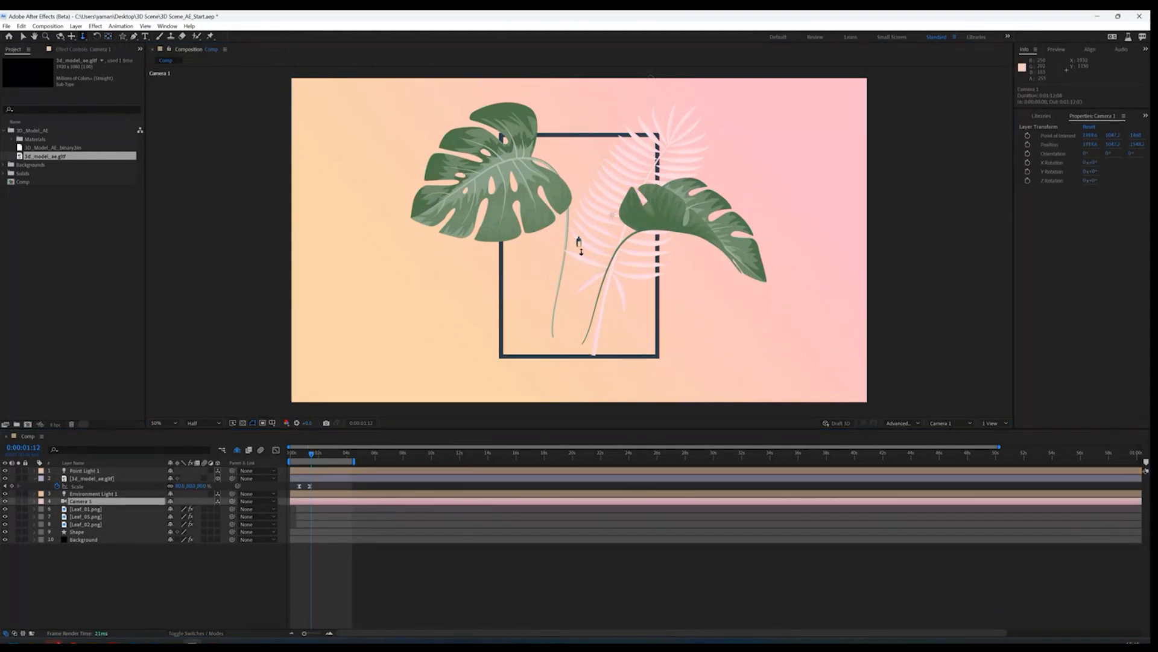
left_click_drag(581, 252, 592, 314)
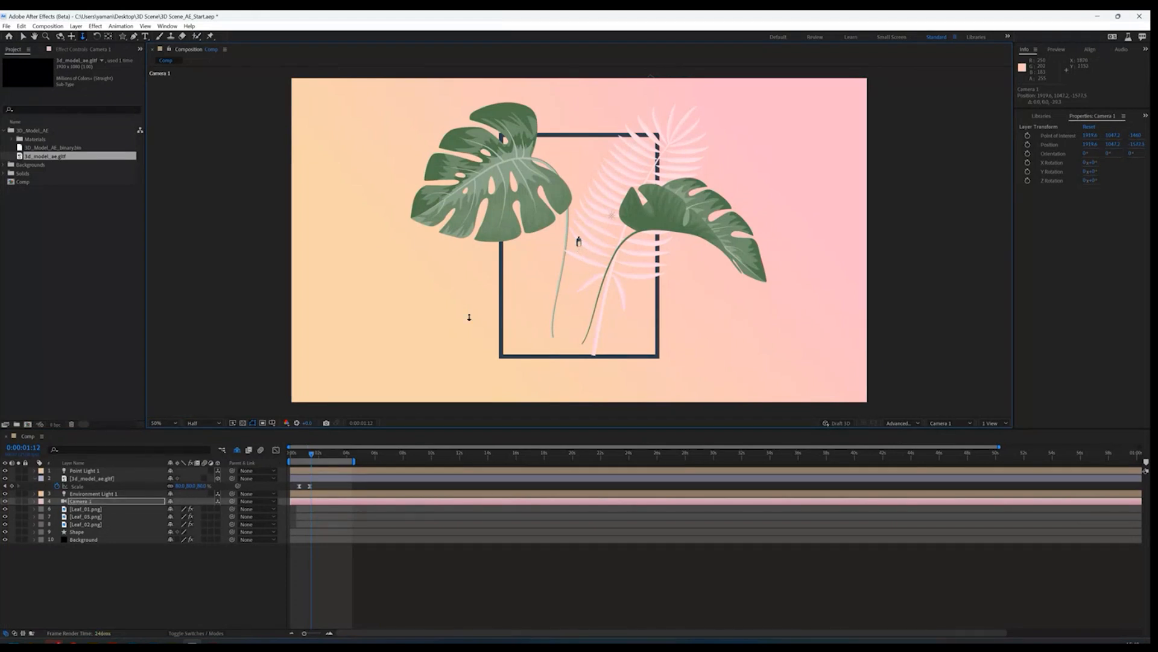
left_click(202, 423)
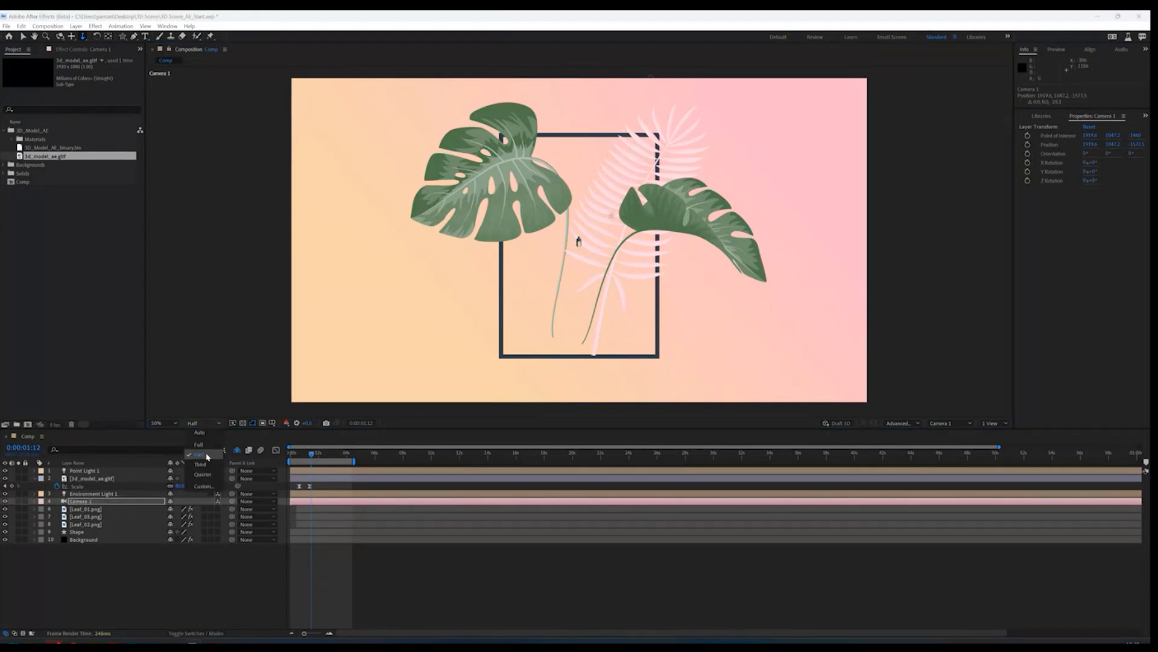
left_click(207, 457)
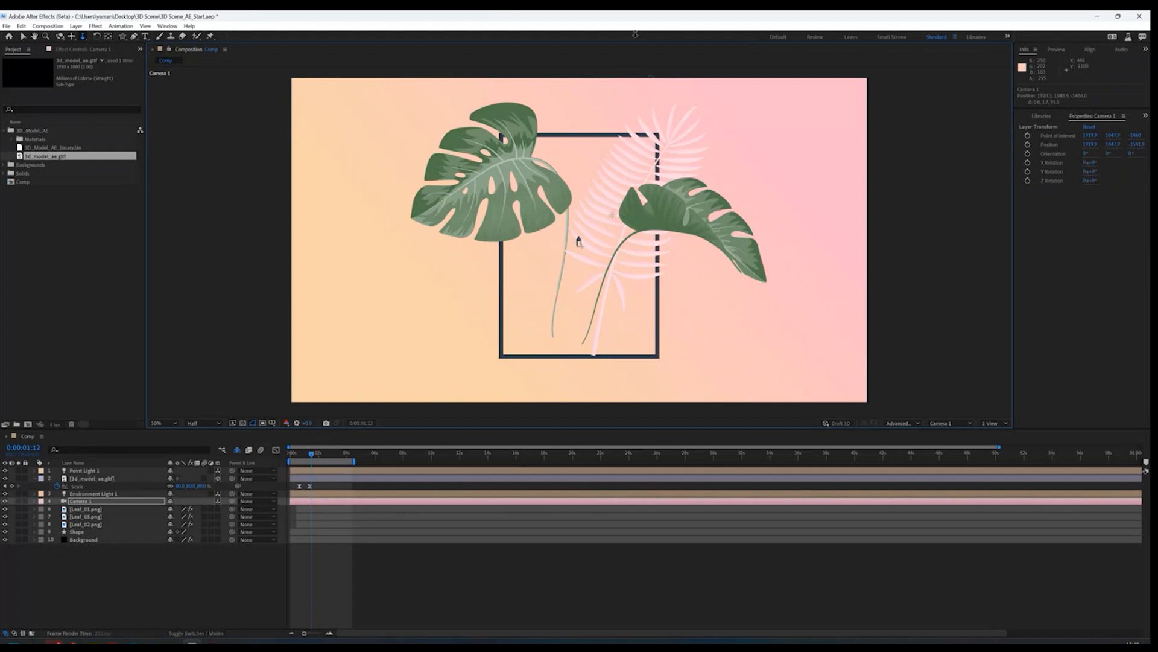
left_click_drag(585, 314, 615, 12)
left_click_drag(601, 237, 601, 242)
Step: Move the bottle straight down along its Y axis so its base sits at the frame's lower edge
left_click(89, 478)
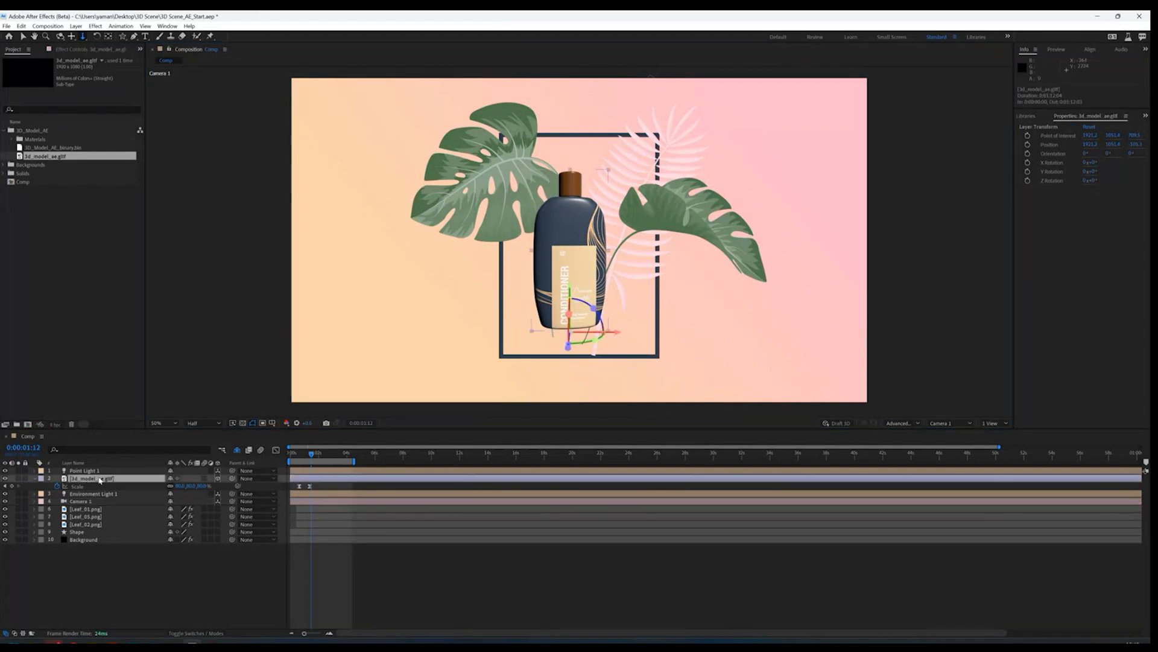
key("v")
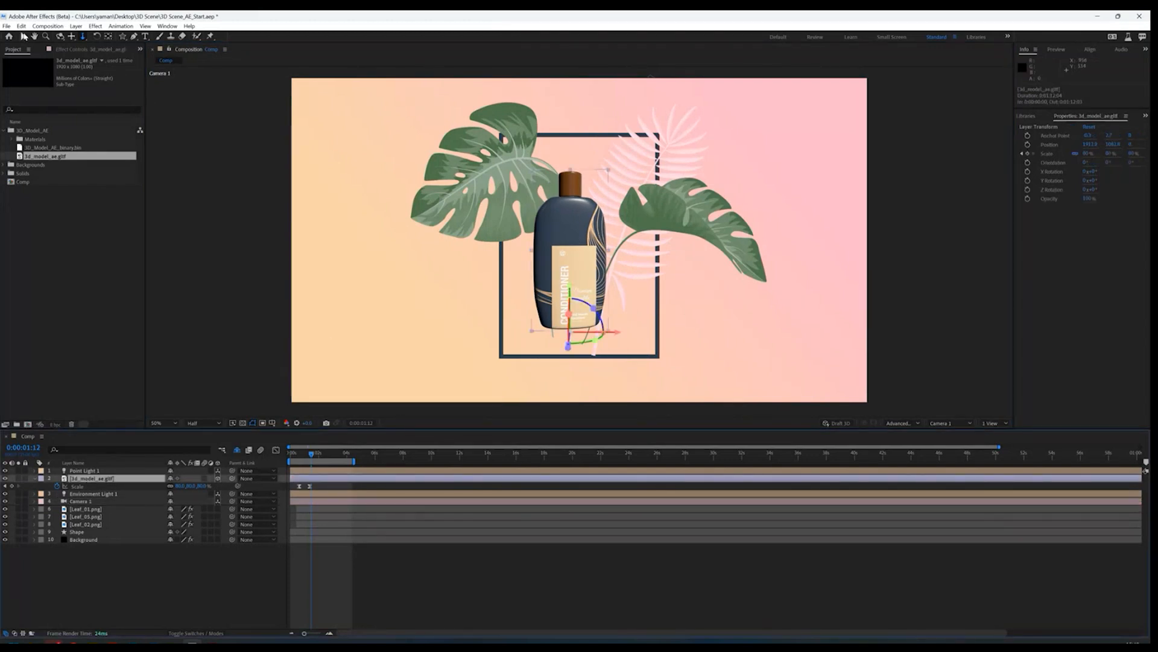
left_click_drag(571, 288, 571, 321)
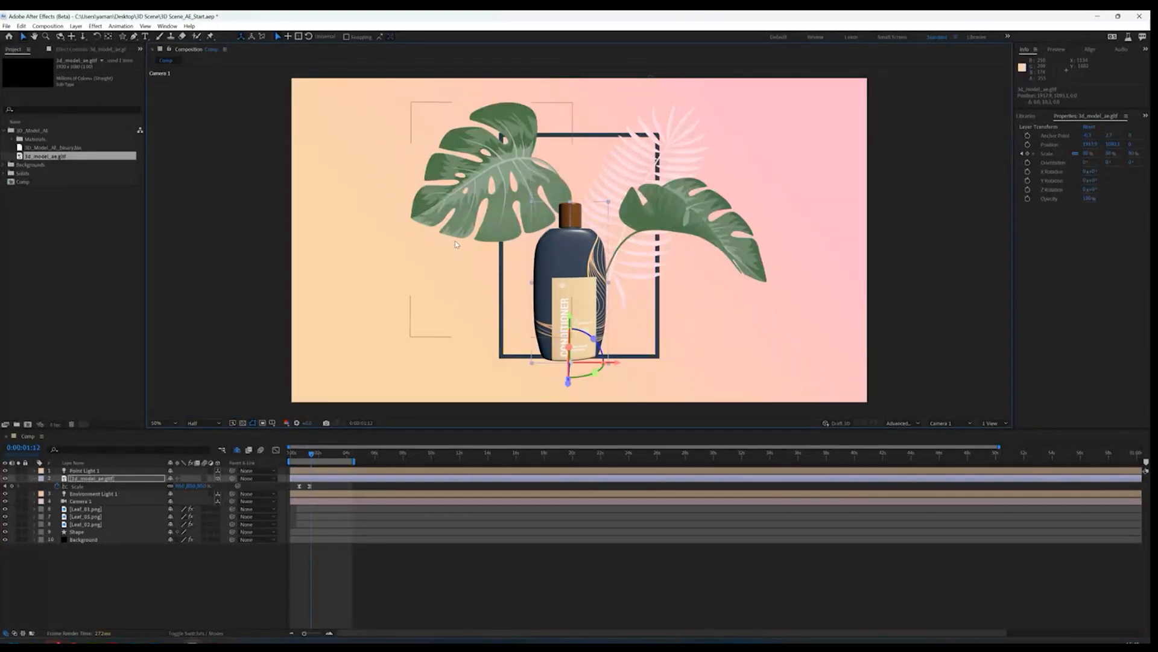
Step: Add a second environment light to the composition and collapse its light options
left_click(96, 26)
mouse_move(76, 27)
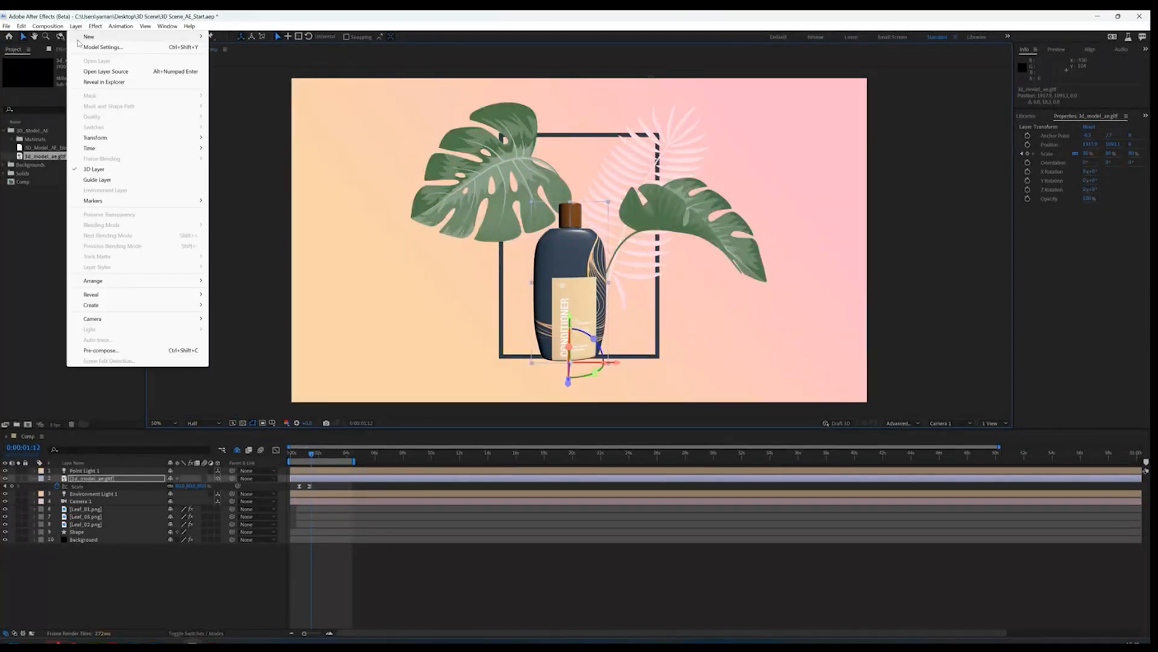
left_click(232, 58)
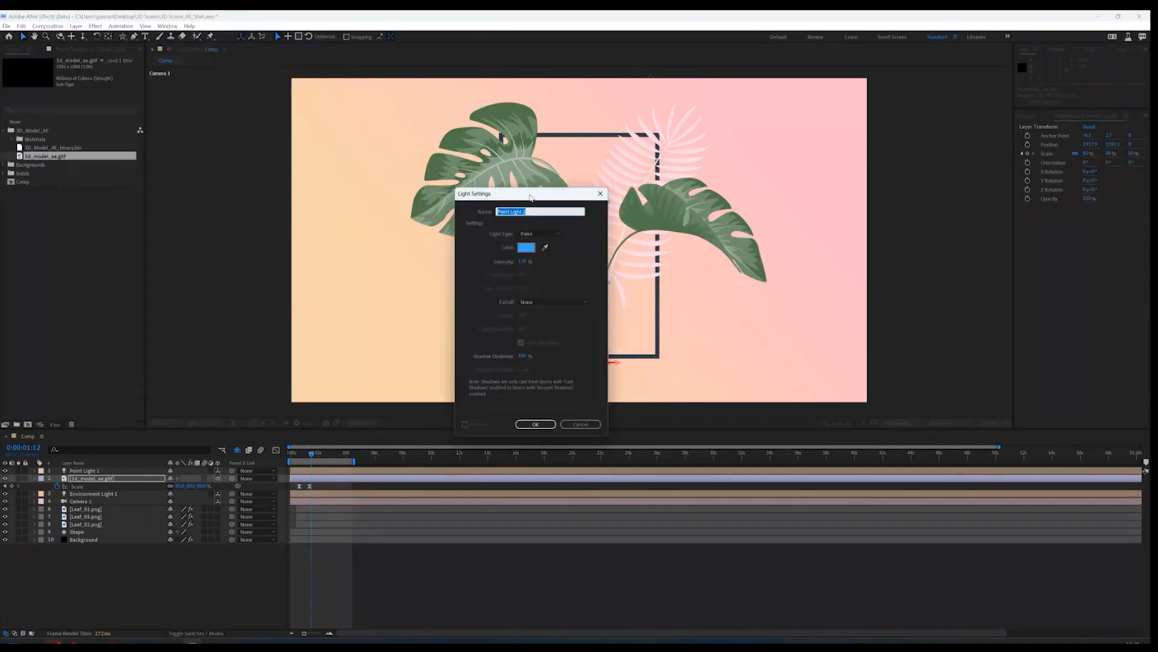
left_click(538, 234)
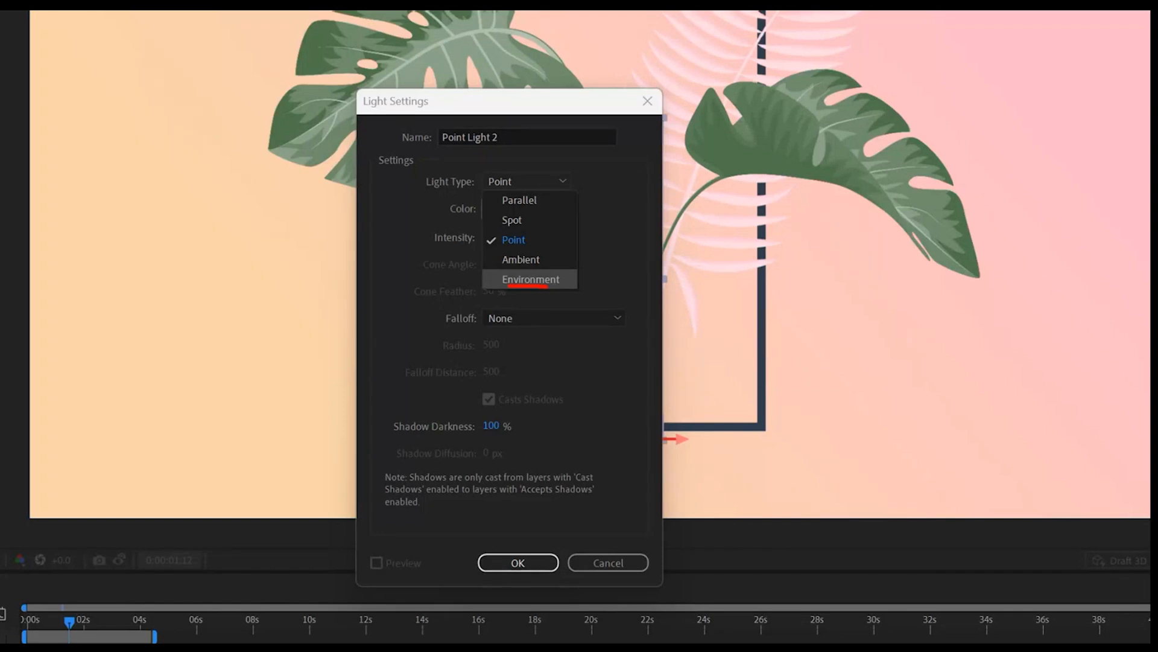
left_click(542, 281)
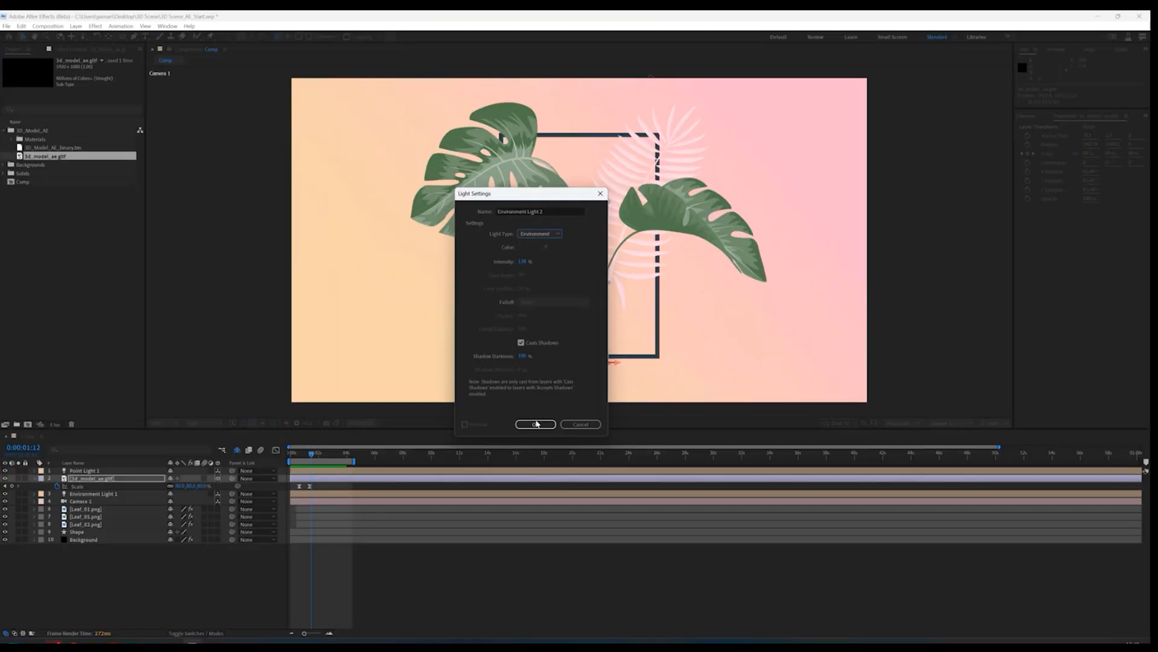
left_click(532, 501)
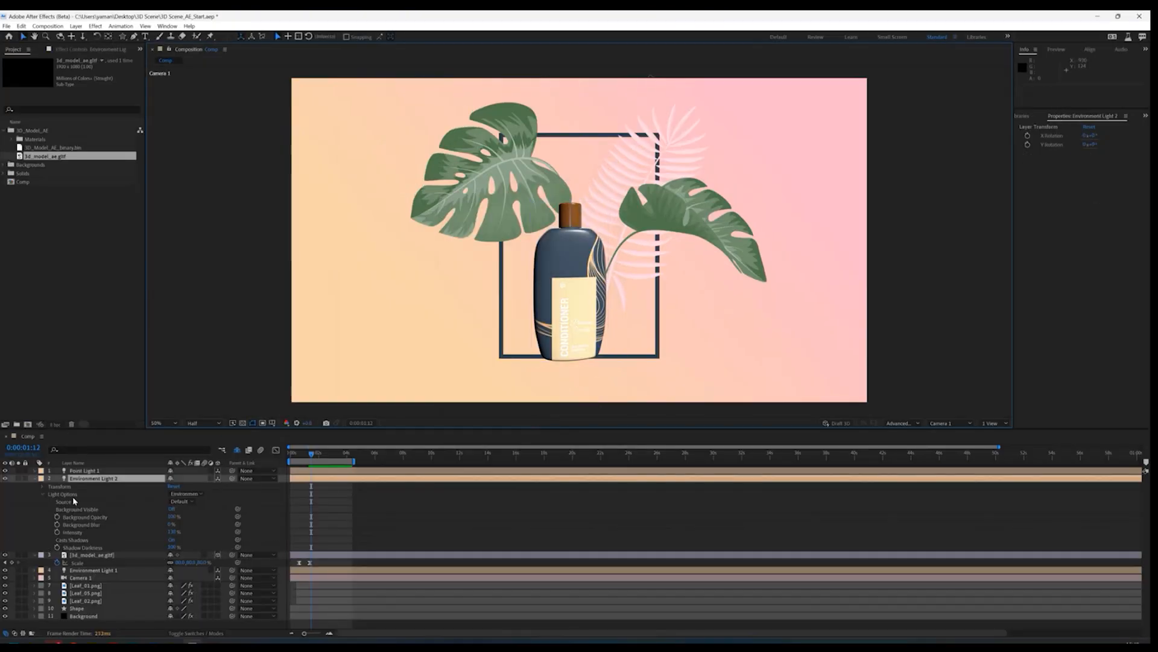
left_click(41, 494)
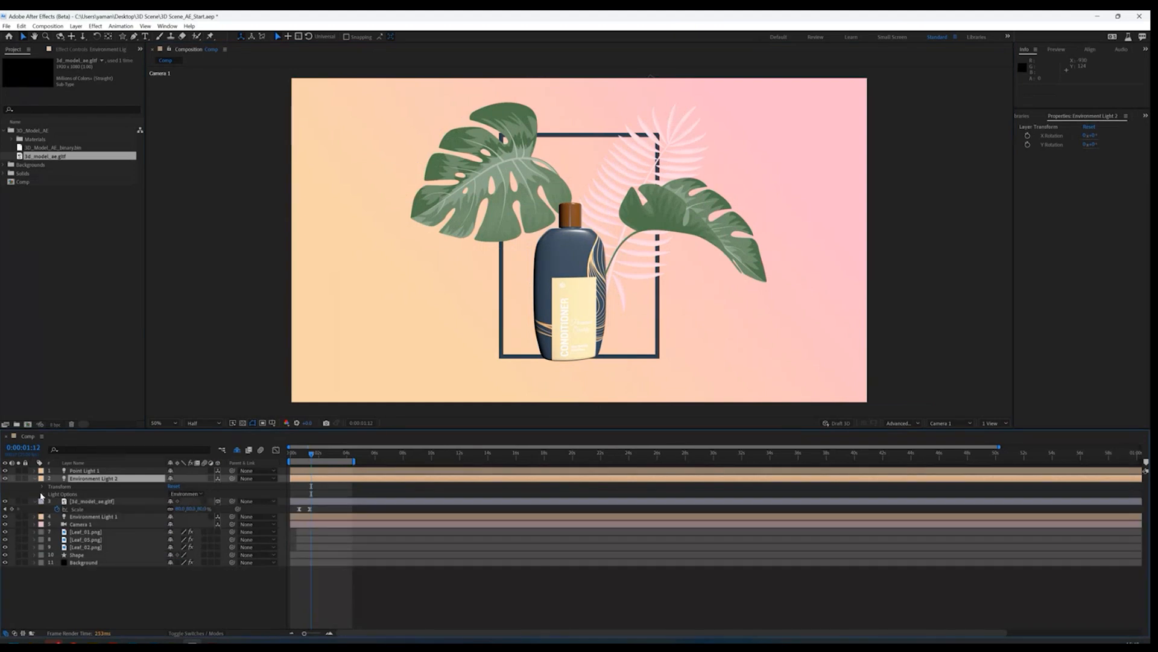
Step: Expand Environment Light 2's light options and check which sources are available for it
left_click(41, 495)
left_click(84, 511)
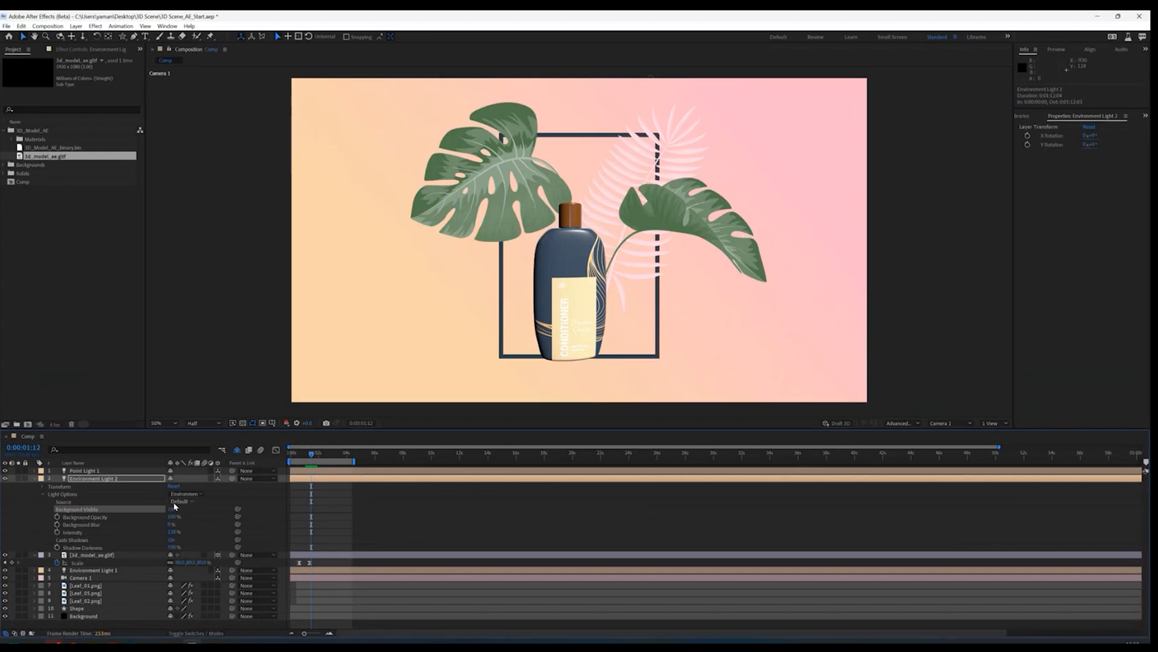
left_click(308, 499)
left_click(201, 511)
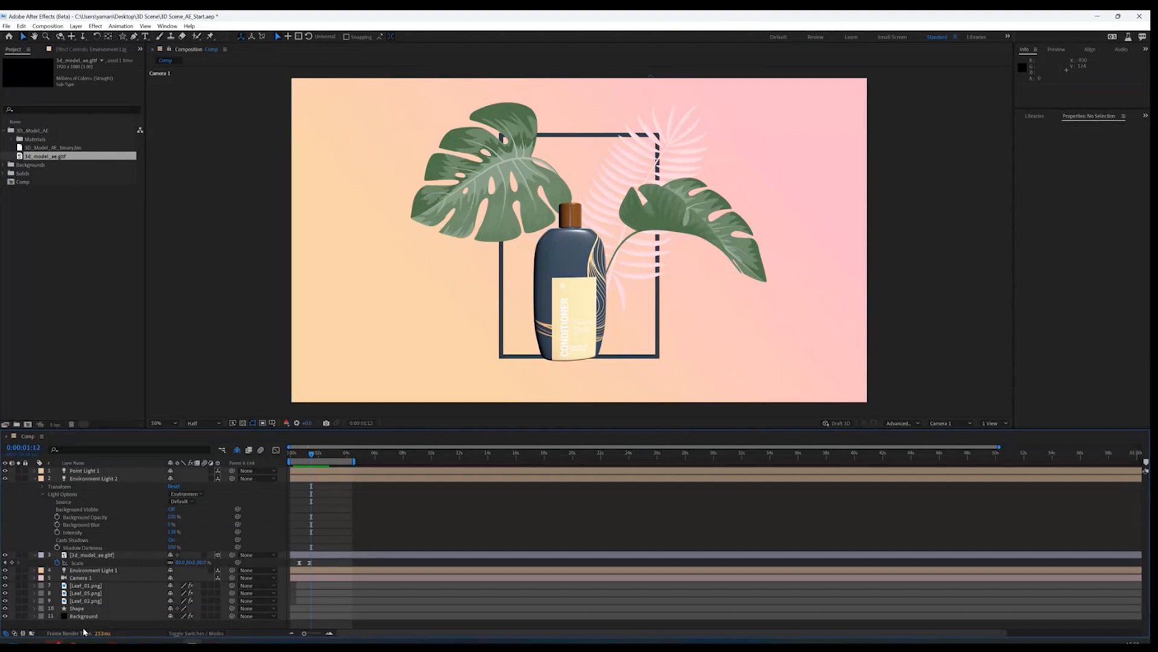
left_click(187, 504)
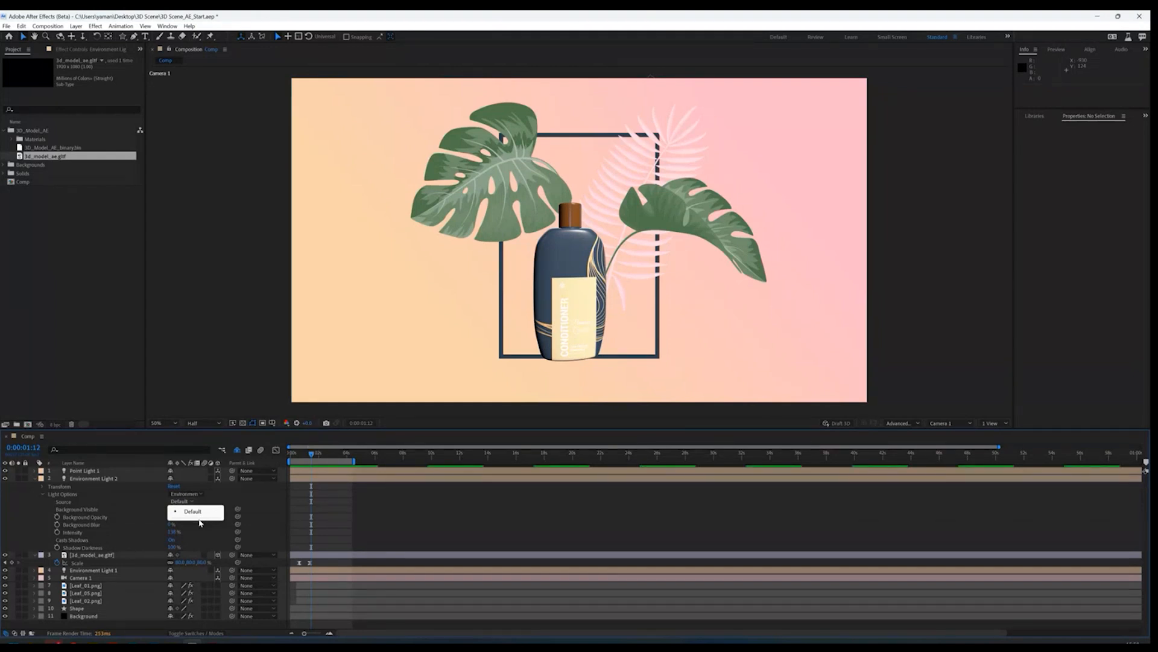
Step: Delete Environment Light 2 from the composition
left_click(79, 495)
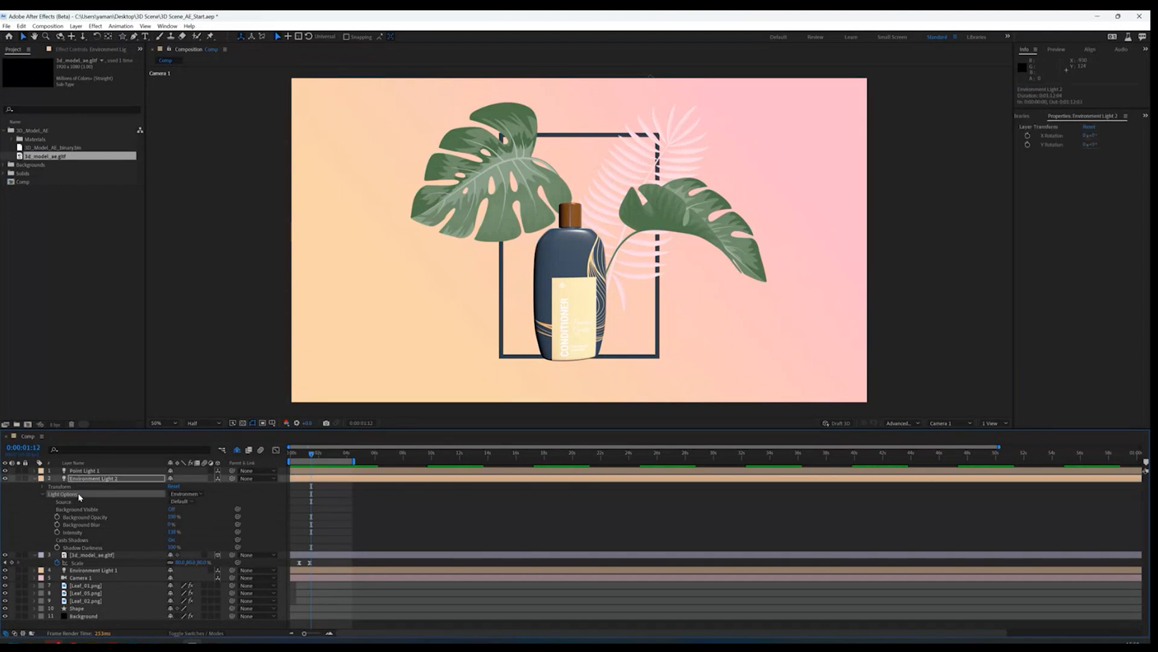
left_click(97, 480)
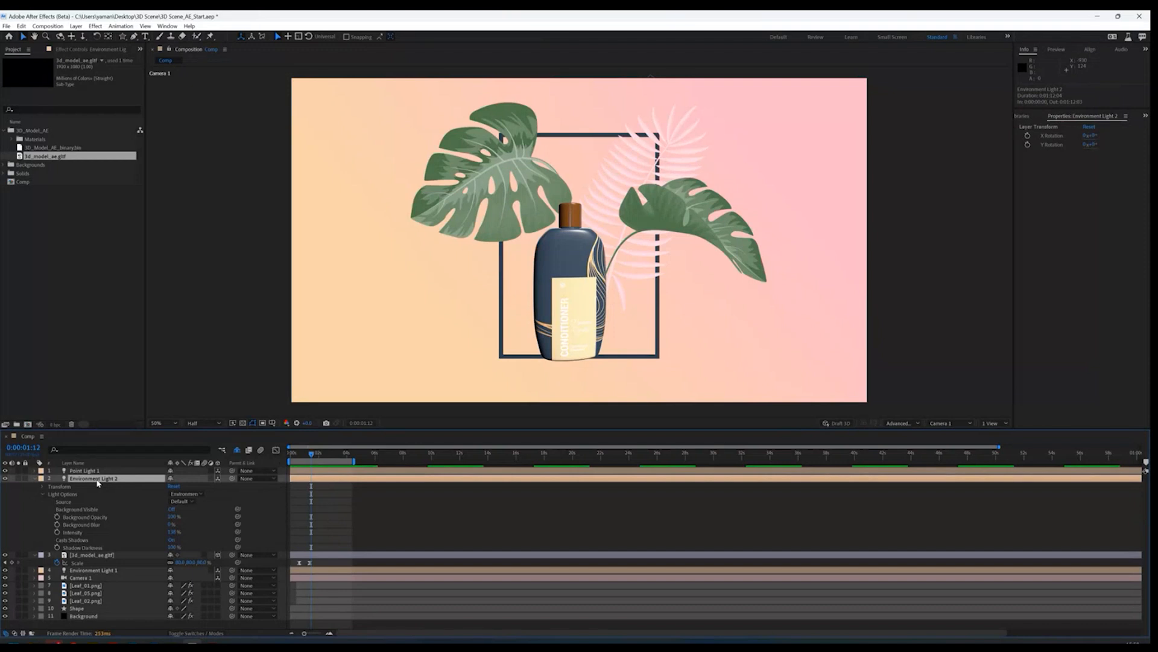
key("Delete")
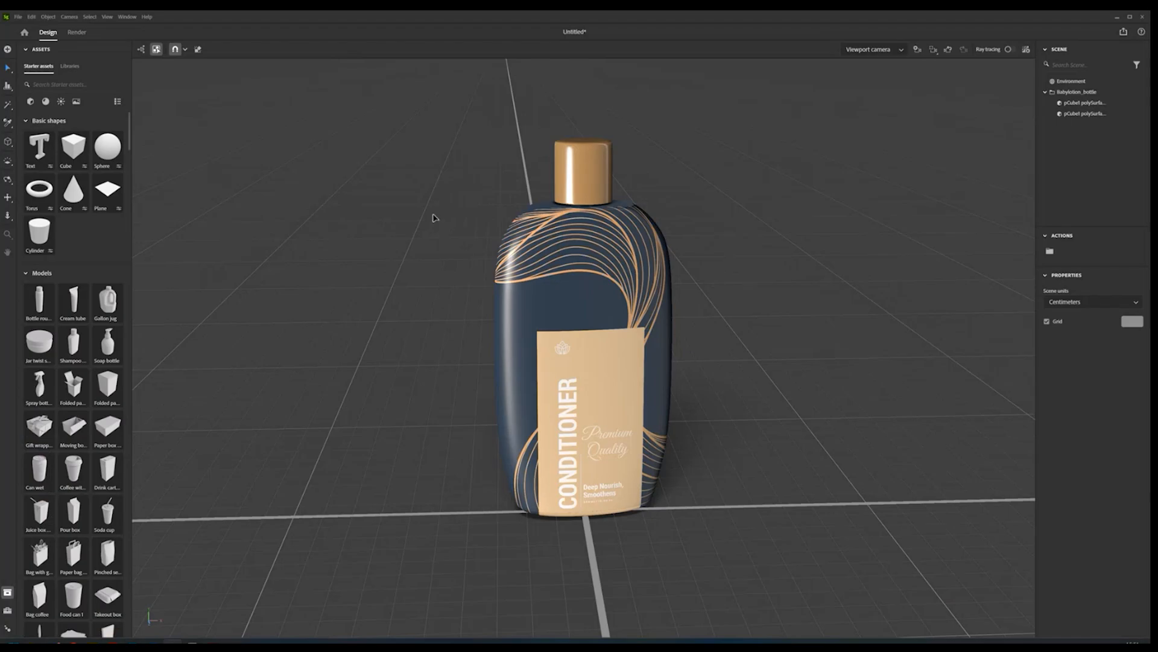
Step: Switch to Substance 3D Stager and look over the conditioner bottle from farther away
scroll(422, 297, "down", 3)
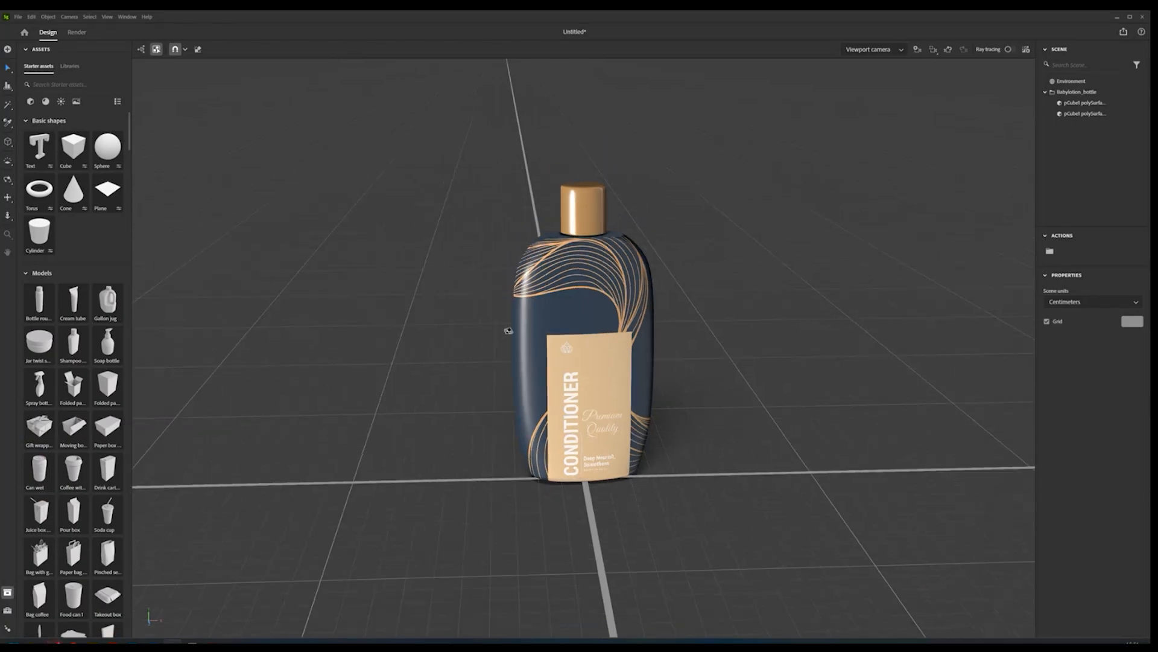
left_click_drag(508, 330, 474, 307)
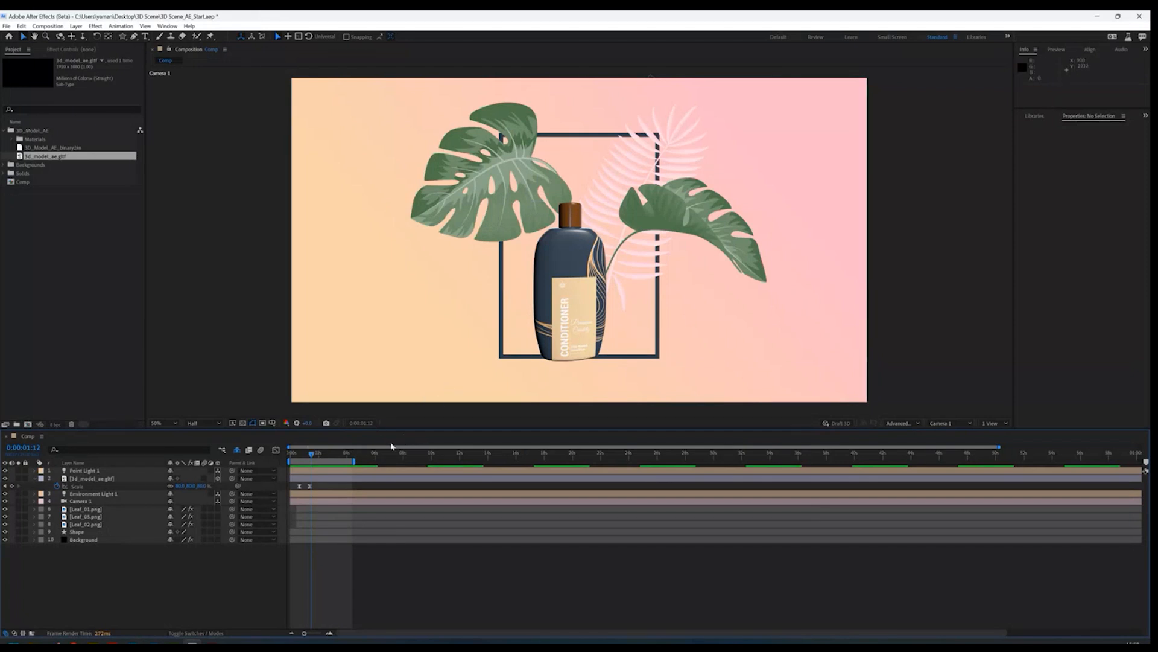
Step: Switch back to After Effects, scrub the composition to 0:00:01:24 and check the available export options
left_click_drag(293, 452, 320, 455)
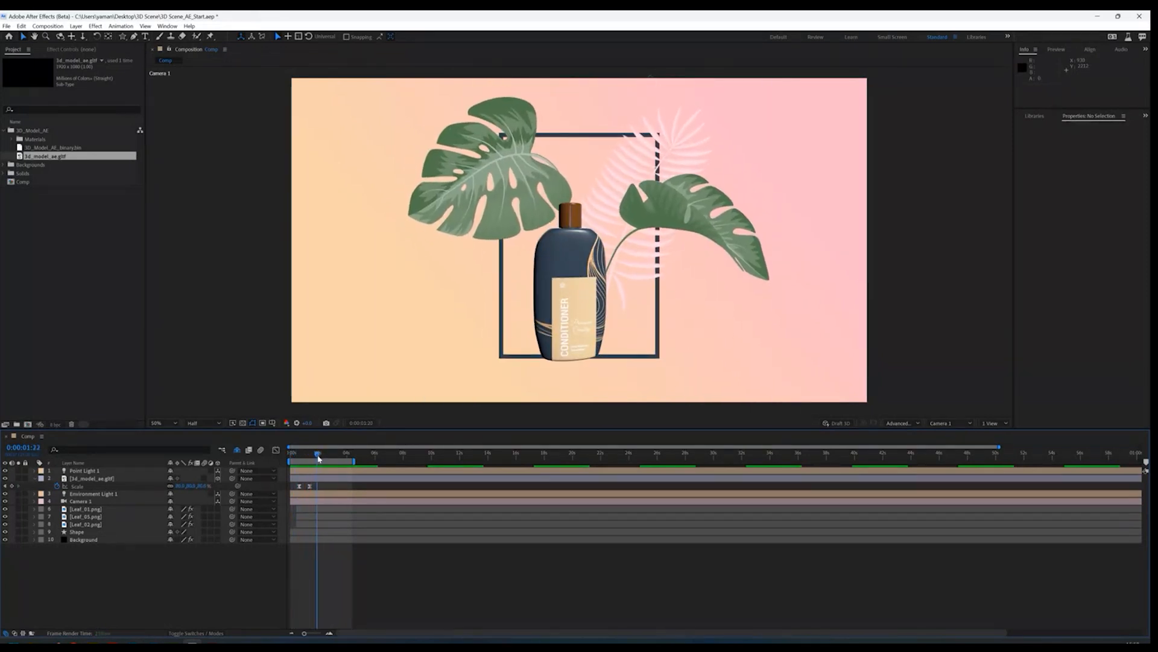
left_click(6, 26)
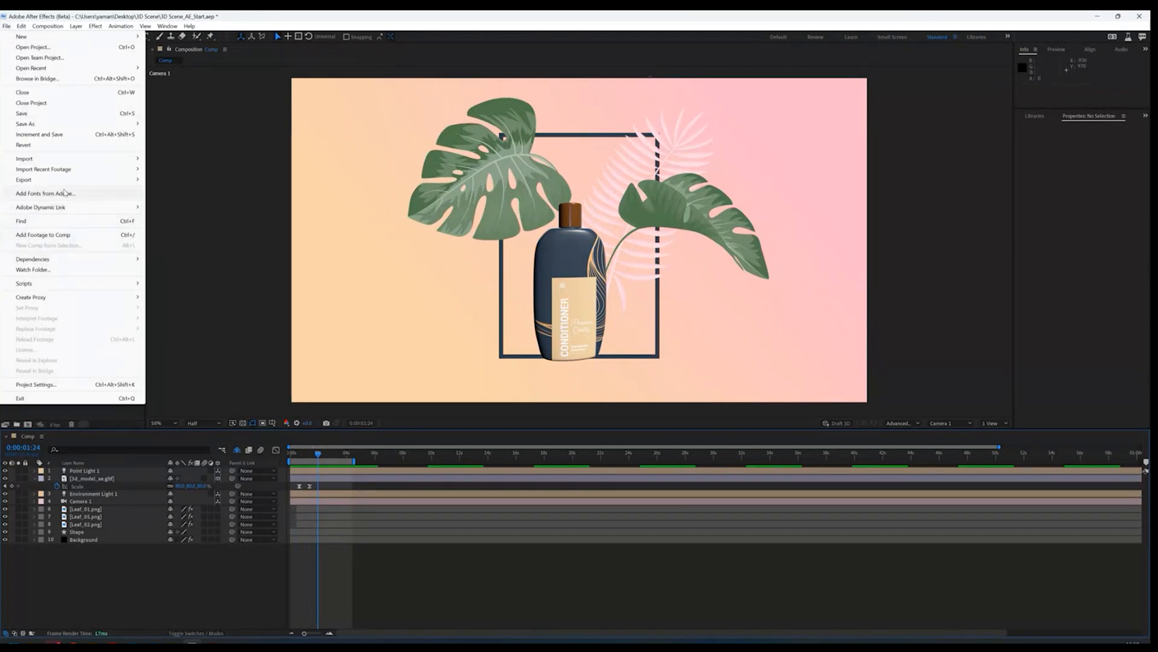
mouse_move(64, 180)
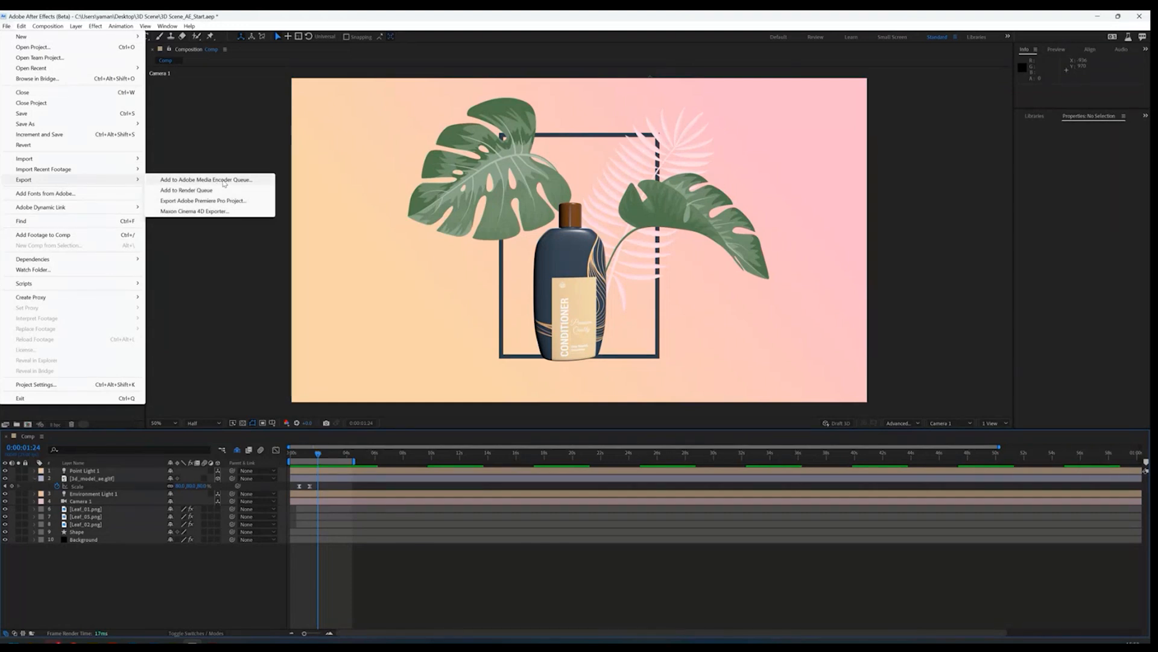
left_click(266, 282)
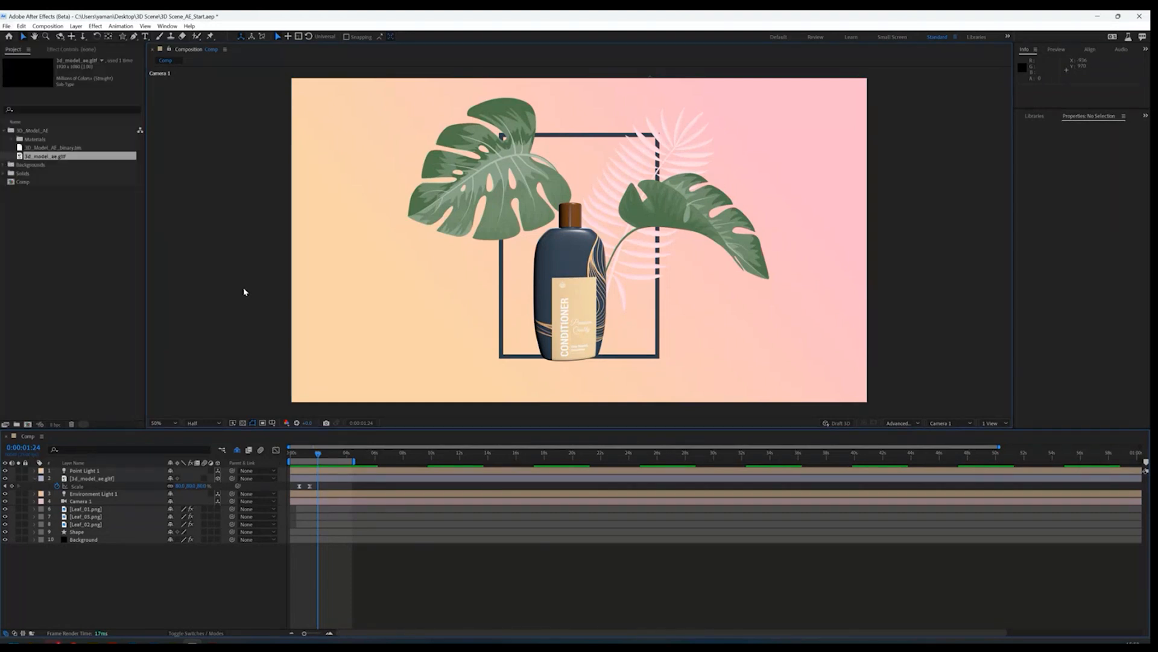
Step: Collapse the bottle model layer's properties, duplicate the layer and move the copy along its X axis beside the original bottle
left_click(106, 480)
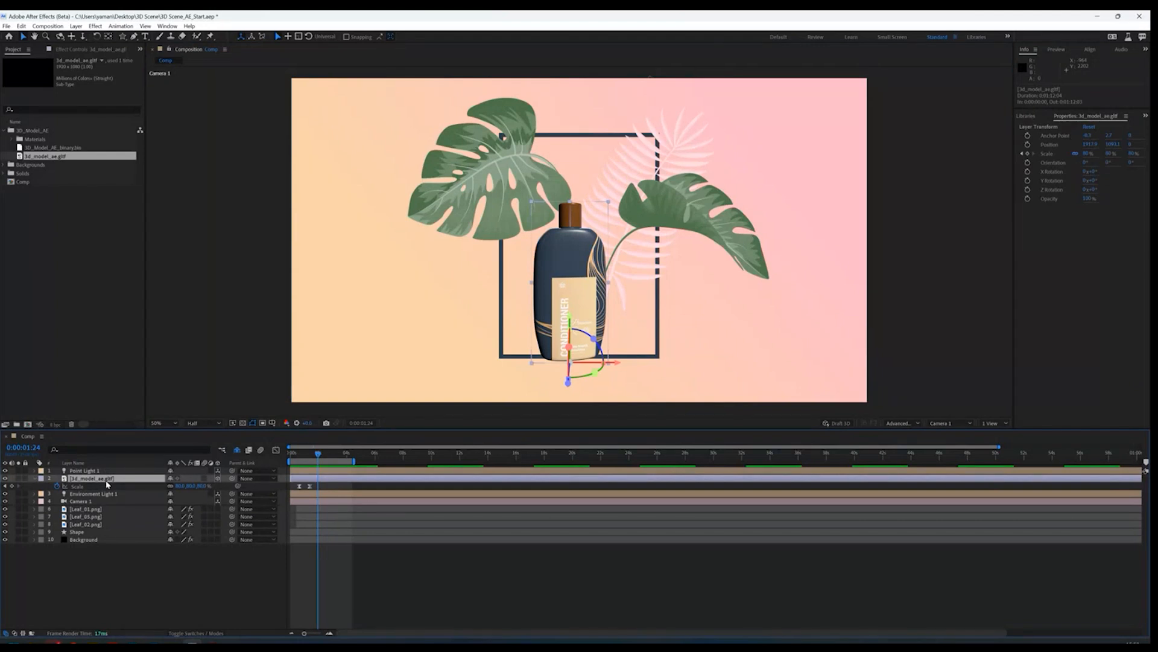
left_click(34, 479)
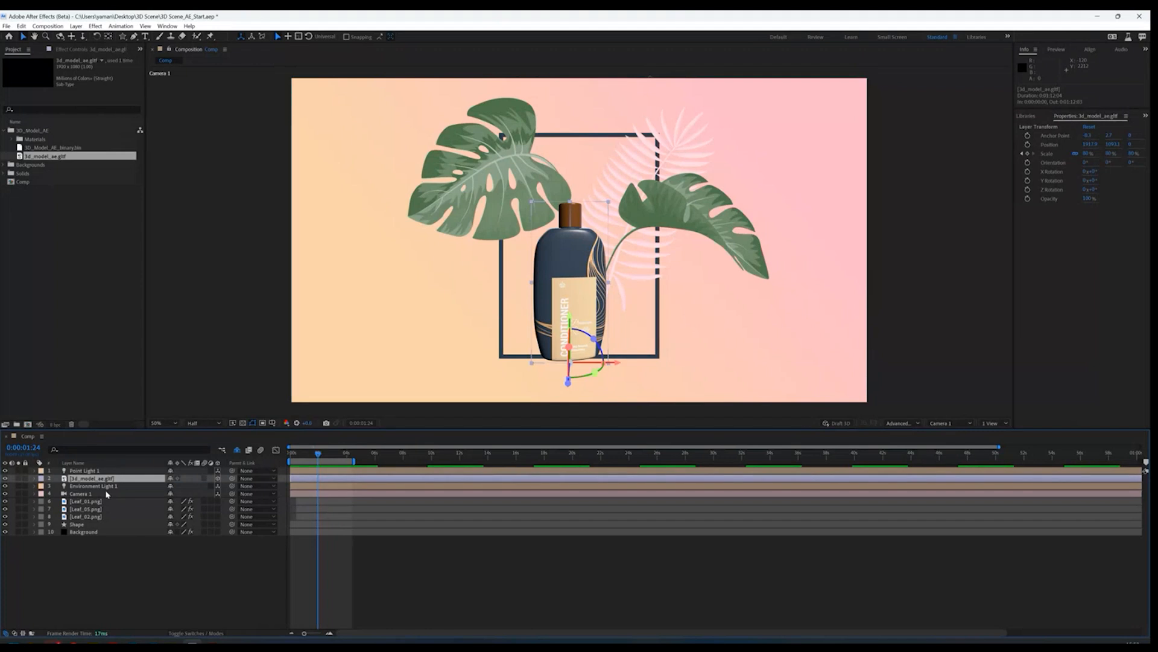
key("ctrl+d")
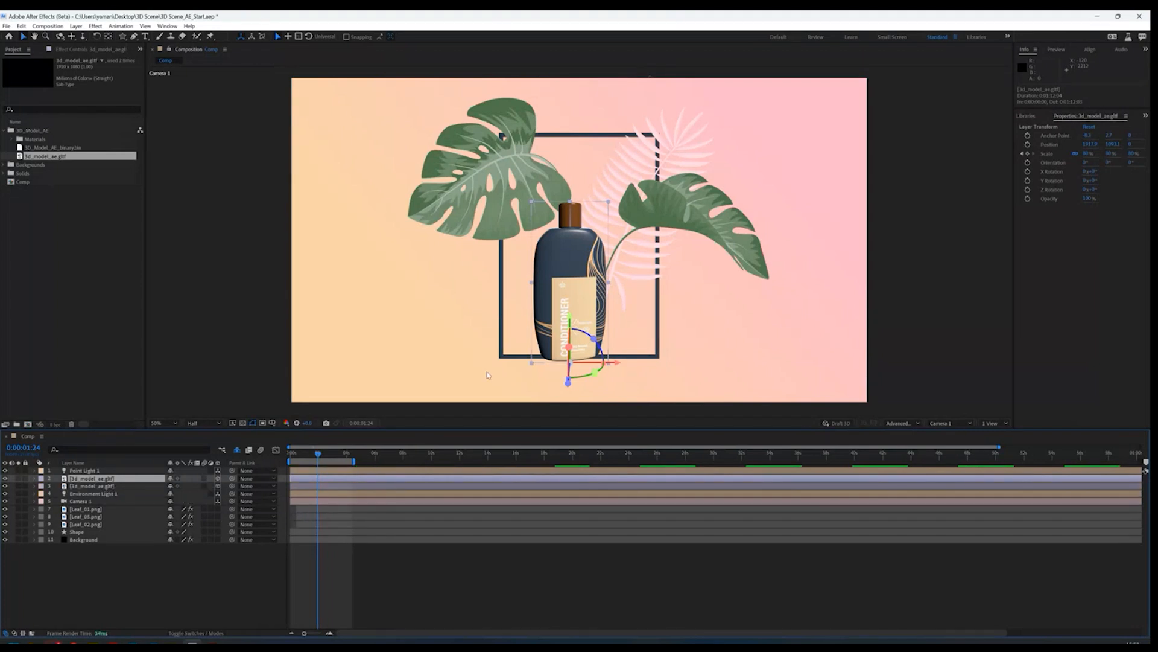
left_click_drag(622, 363, 709, 363)
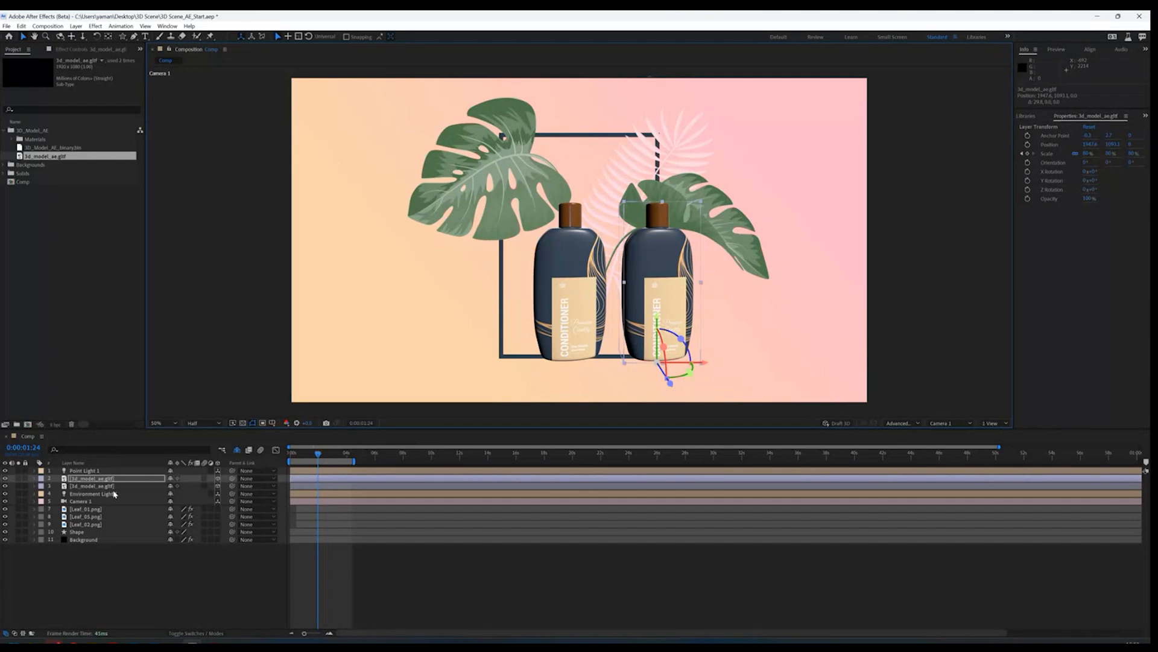
Step: Undo the copy's move and delete the duplicate bottle model layer
key("ctrl+z")
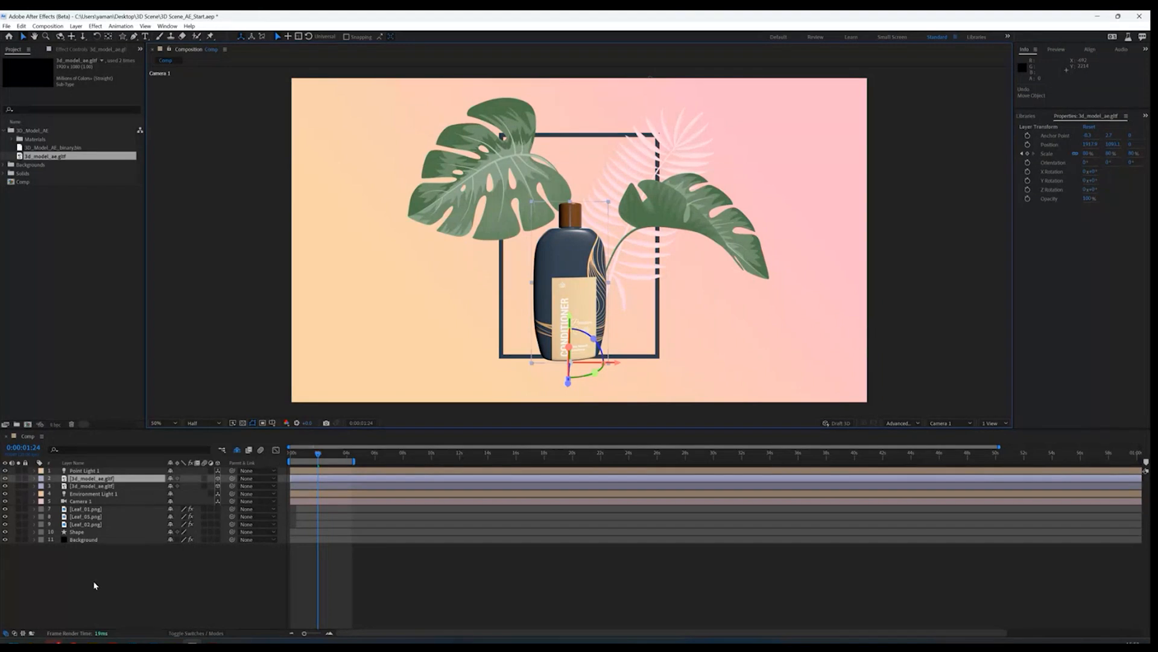
left_click(94, 585)
left_click(111, 480)
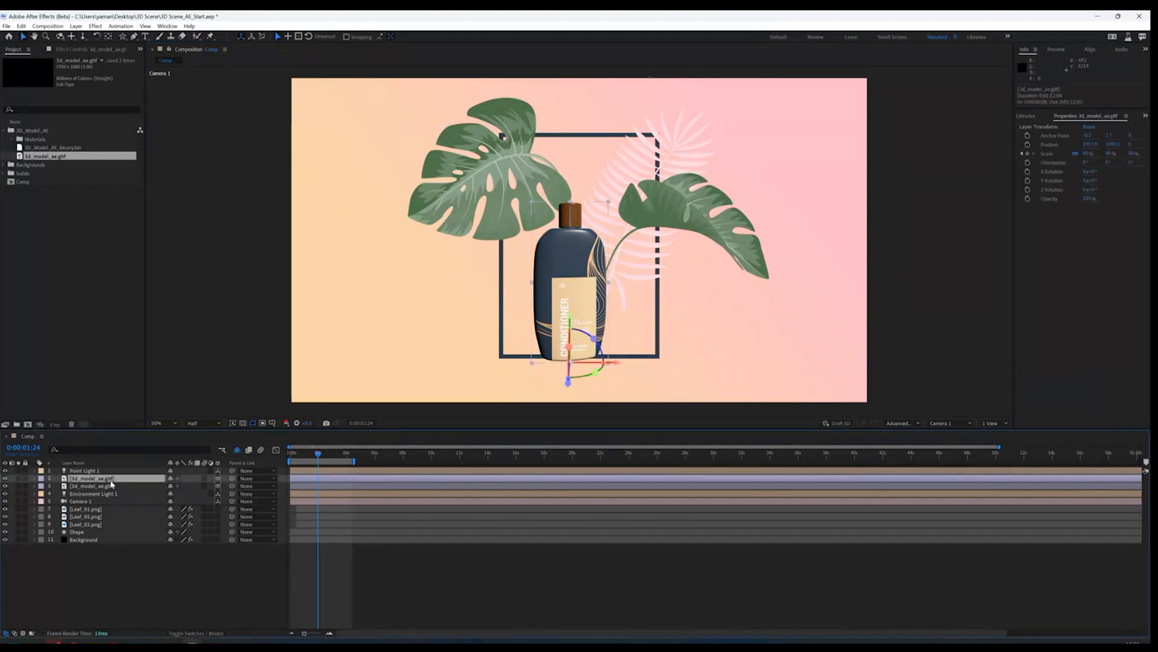
key("Delete")
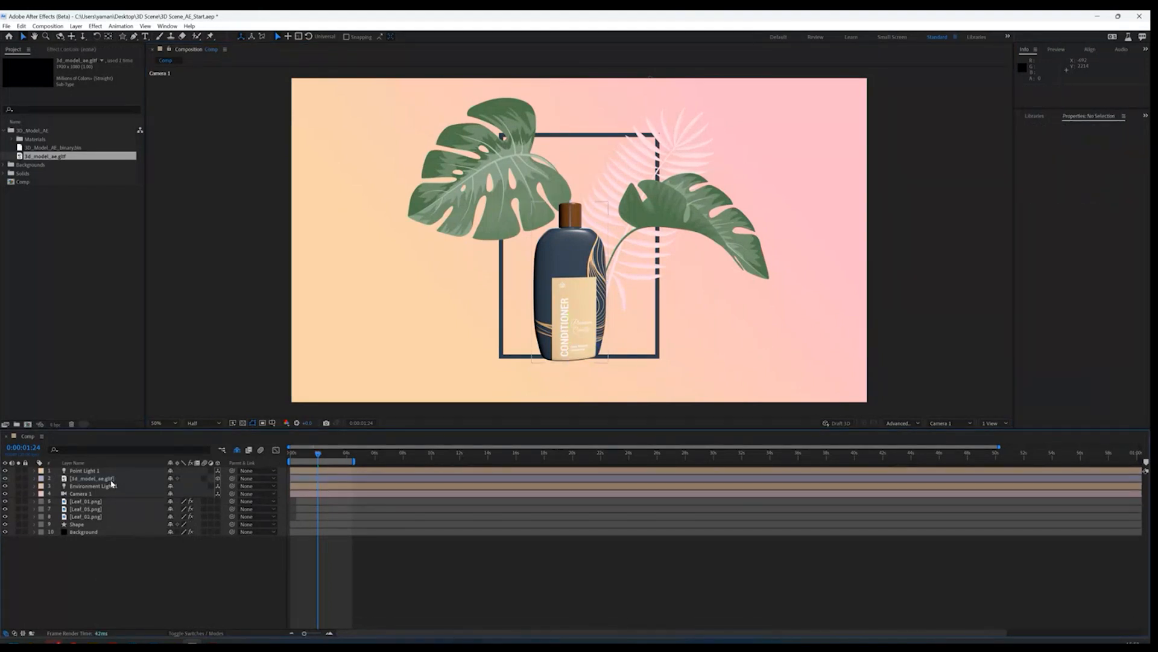
Step: Add a white (FFFFFF) solid covering the whole frame as the composition's top layer
left_click(111, 480)
left_click(98, 596)
right_click(68, 445)
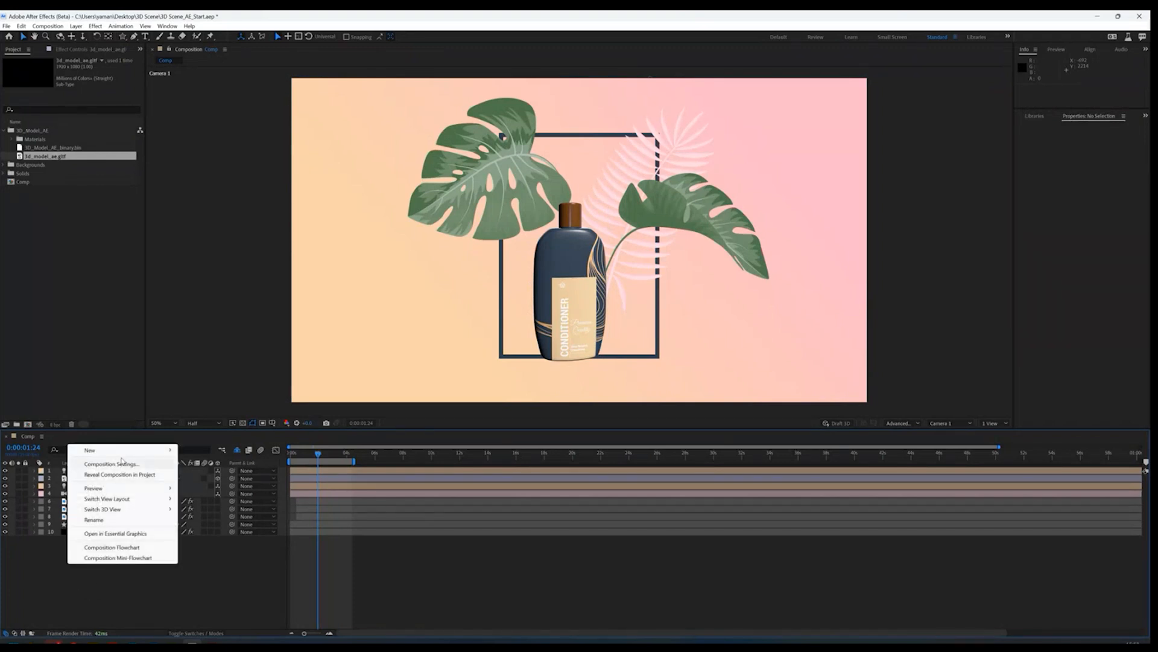
mouse_move(150, 450)
left_click(199, 474)
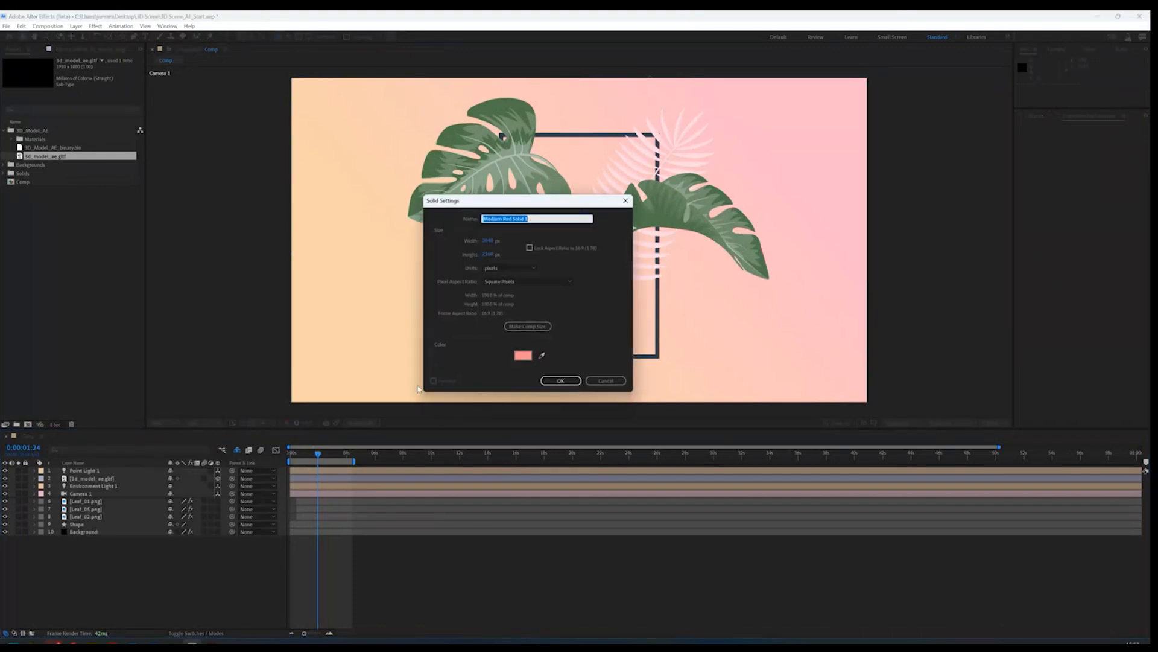
left_click(520, 355)
type("ffffff")
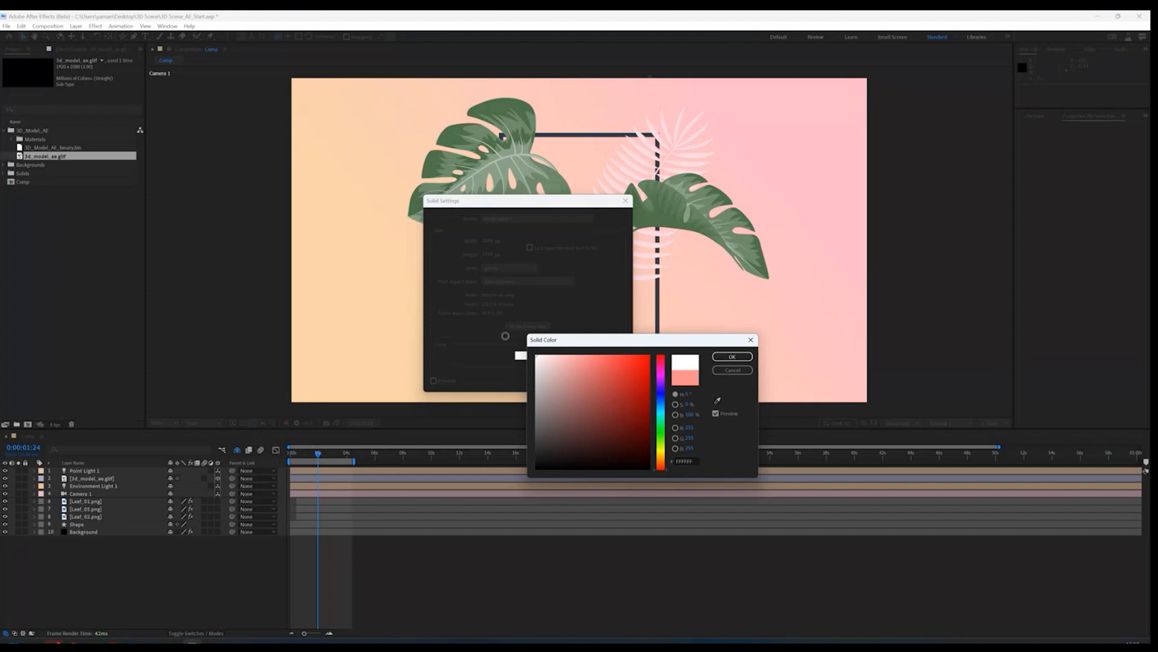
left_click(732, 357)
left_click(570, 380)
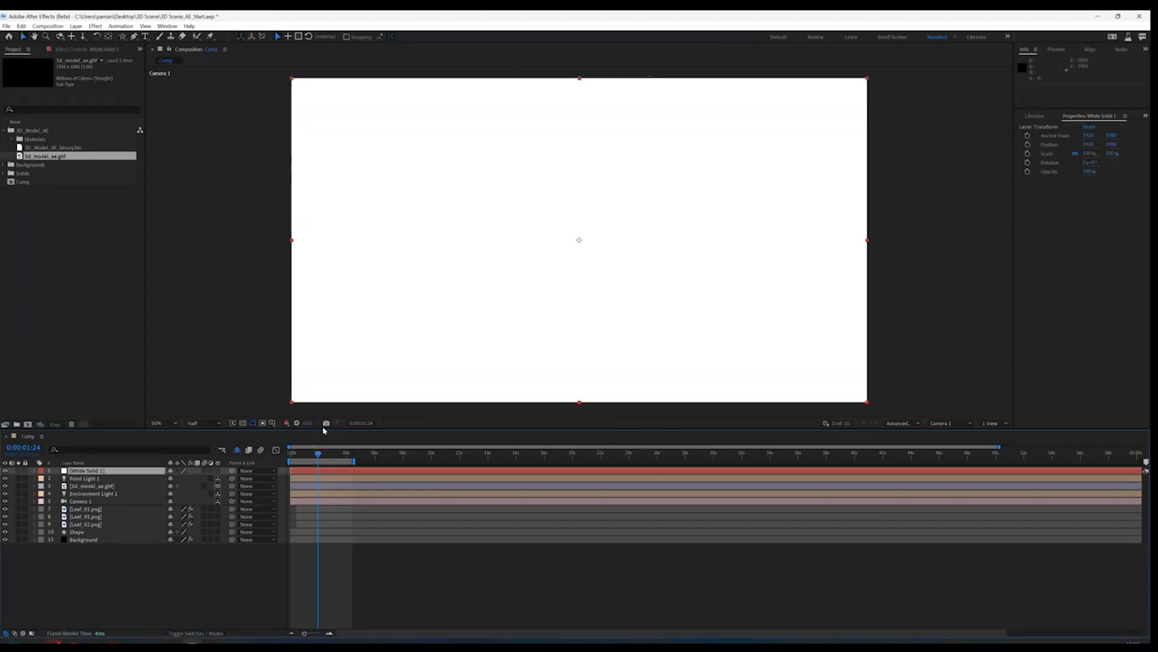
Step: Apply the Calculations channel effect to the white solid and widen the area showing its effect controls
left_click(96, 26)
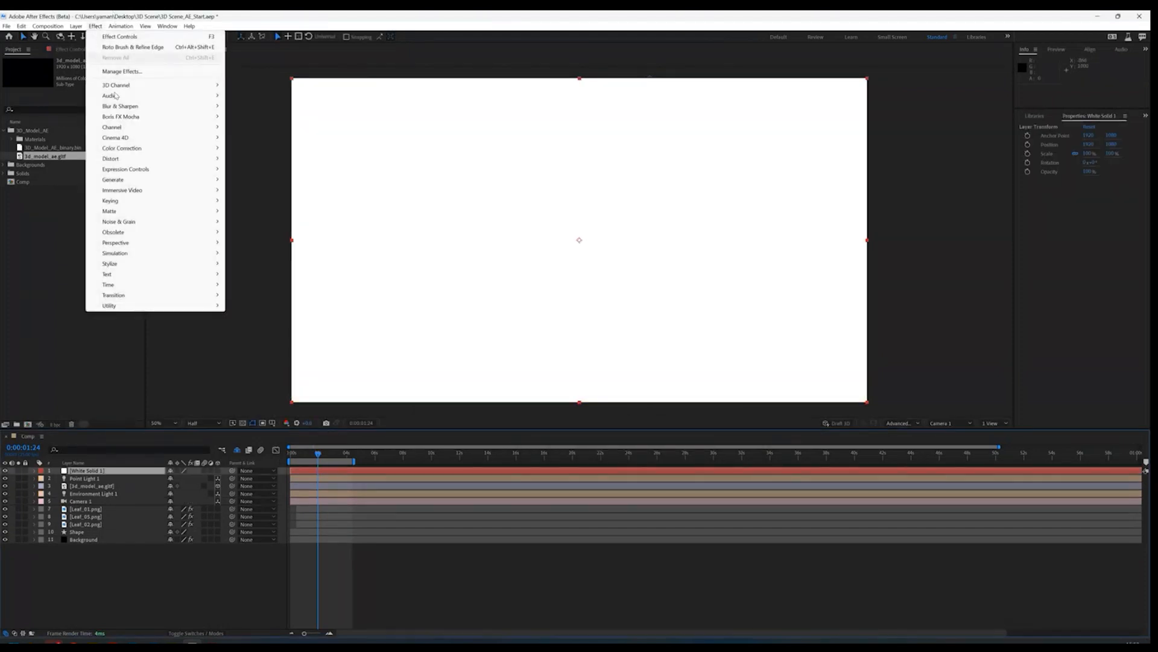
mouse_move(140, 130)
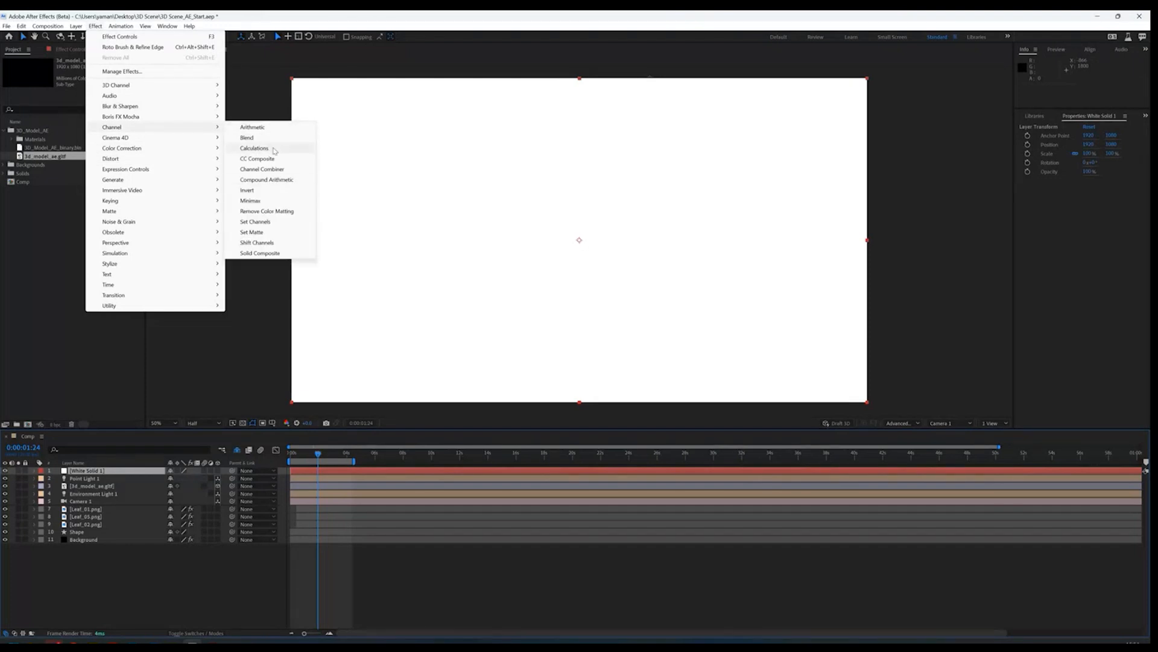
left_click(254, 148)
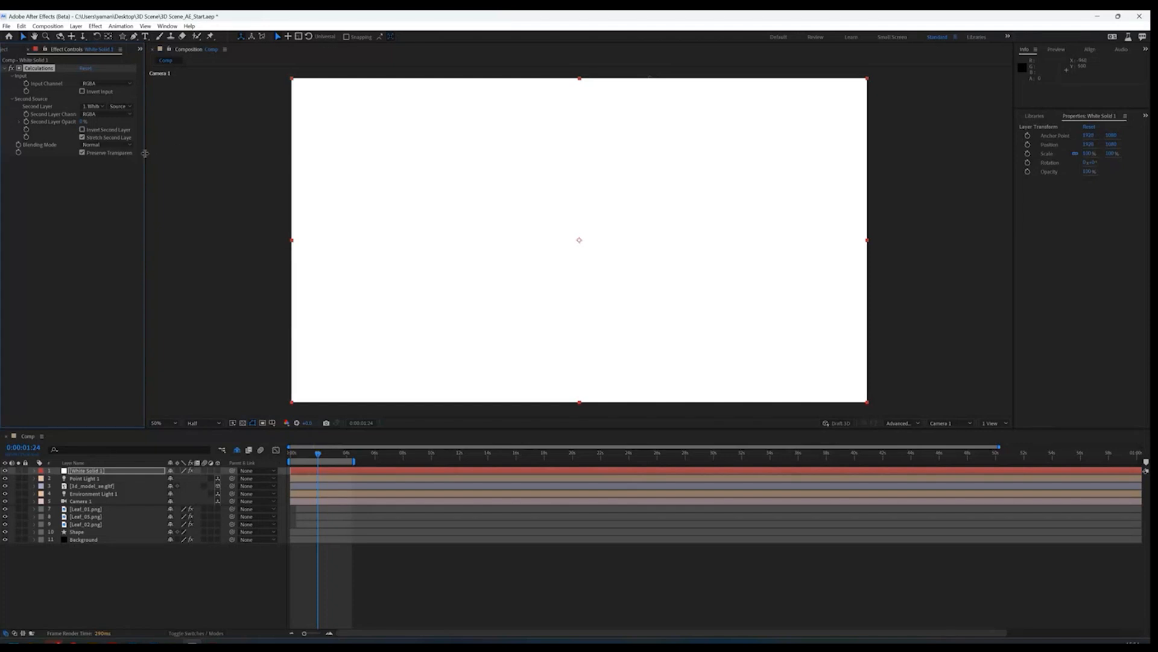
left_click_drag(145, 156, 172, 156)
Step: Set the Calculations second layer to 3d_model_ae.gltf at 100% opacity and compare the image with the solid hidden and shown
left_click(114, 106)
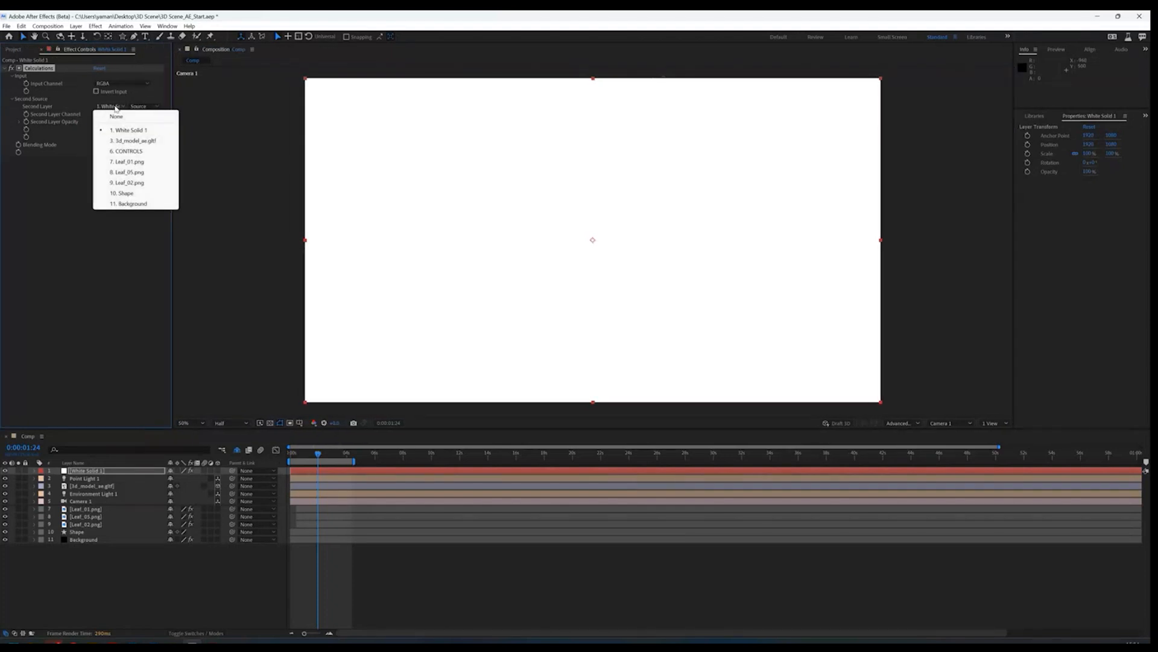
left_click(154, 141)
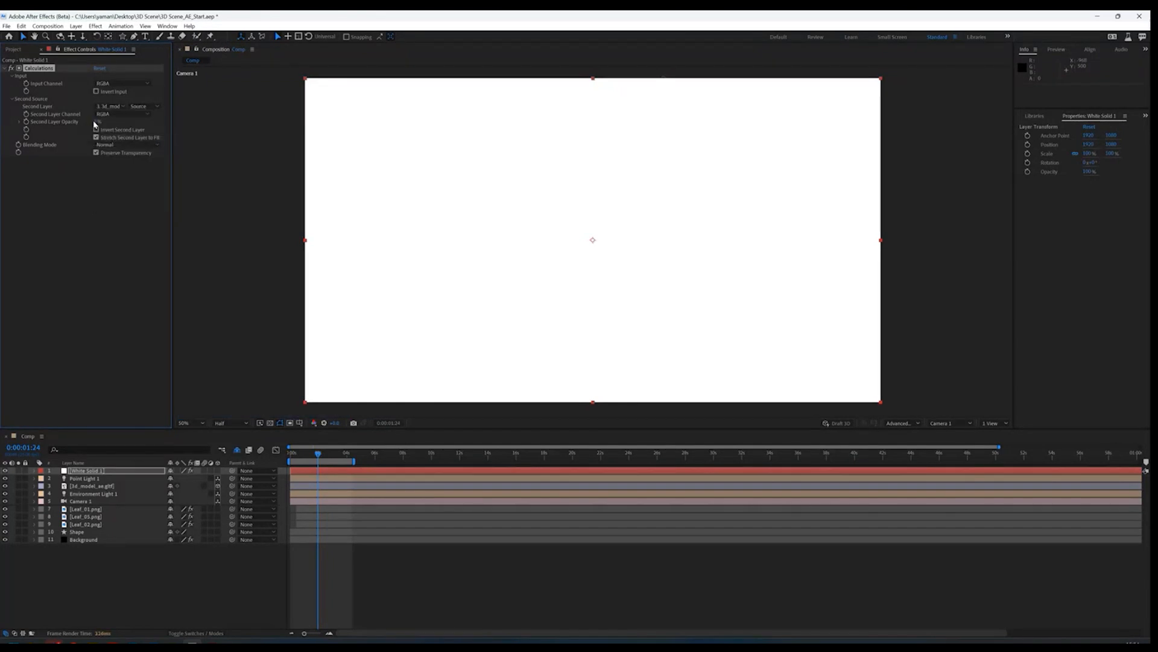
left_click_drag(95, 121, 154, 126)
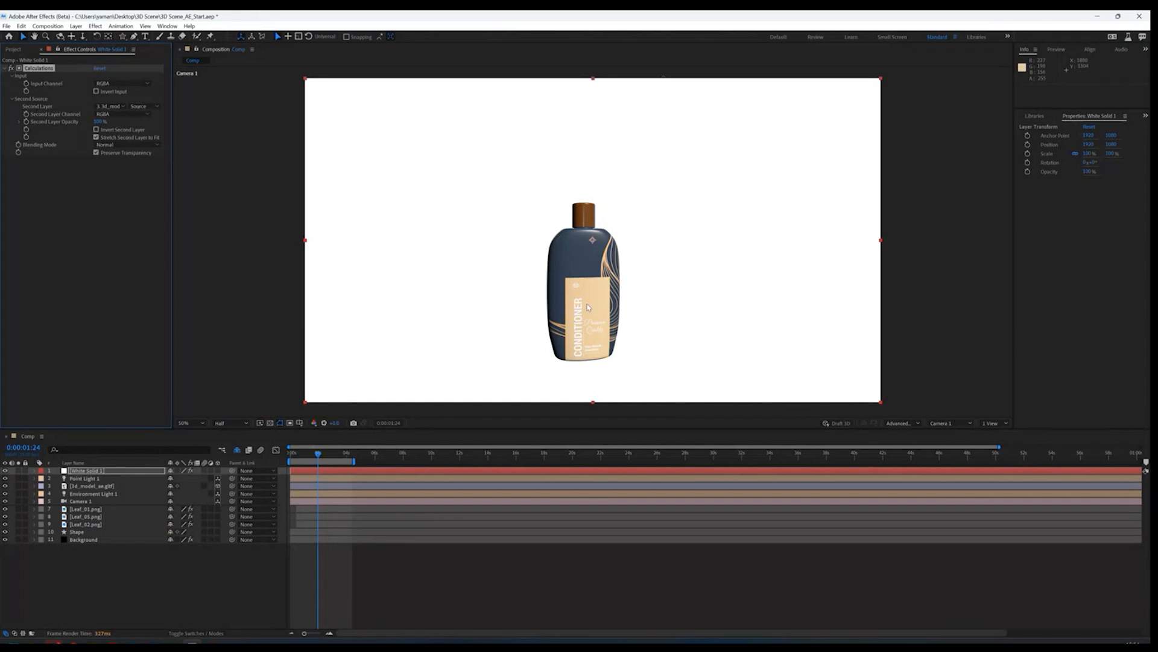
left_click(5, 471)
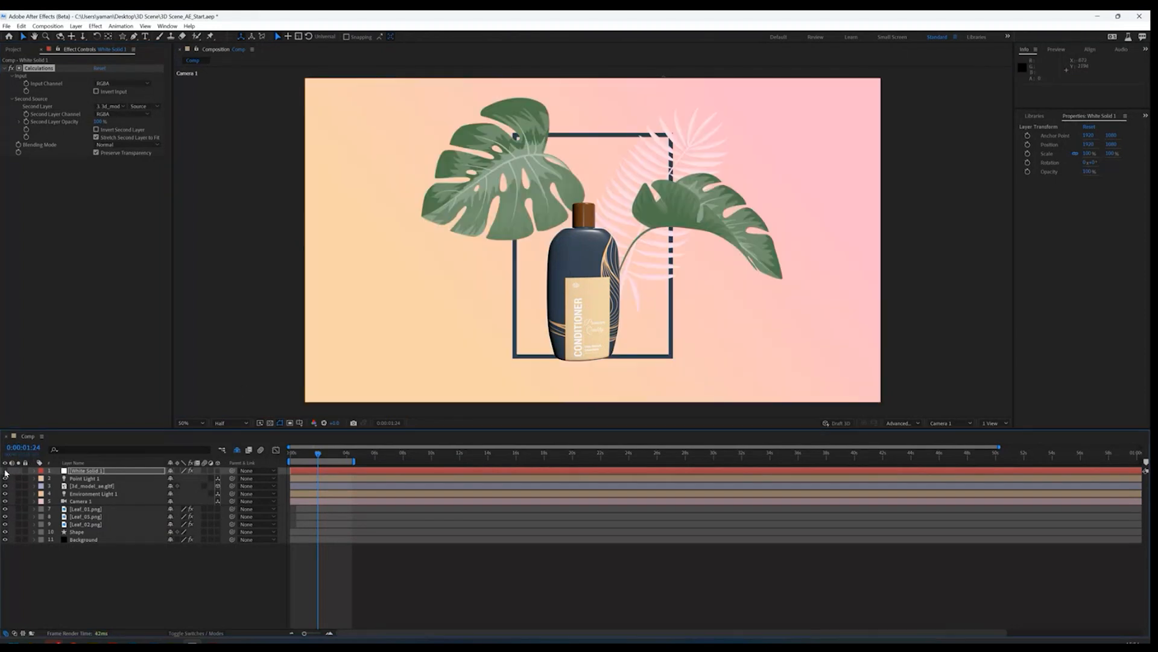
left_click(5, 470)
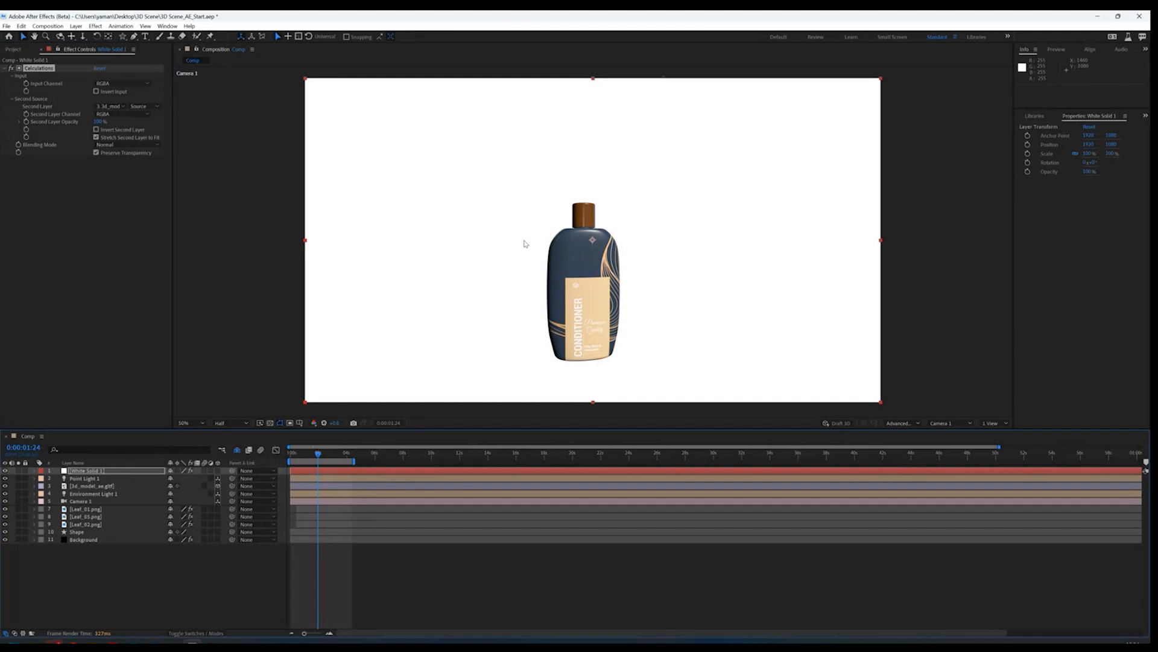
Step: Duplicate the Calculations effect and set the copy's blending mode to Stencil Alpha
left_click(42, 71)
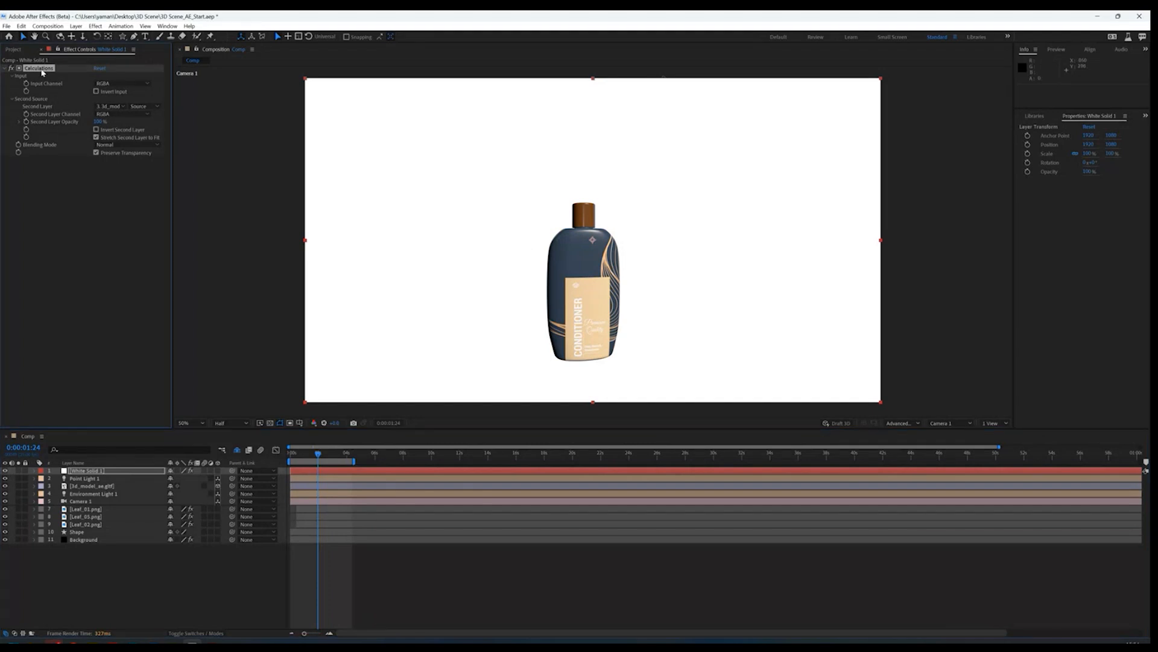
key("ctrl+d")
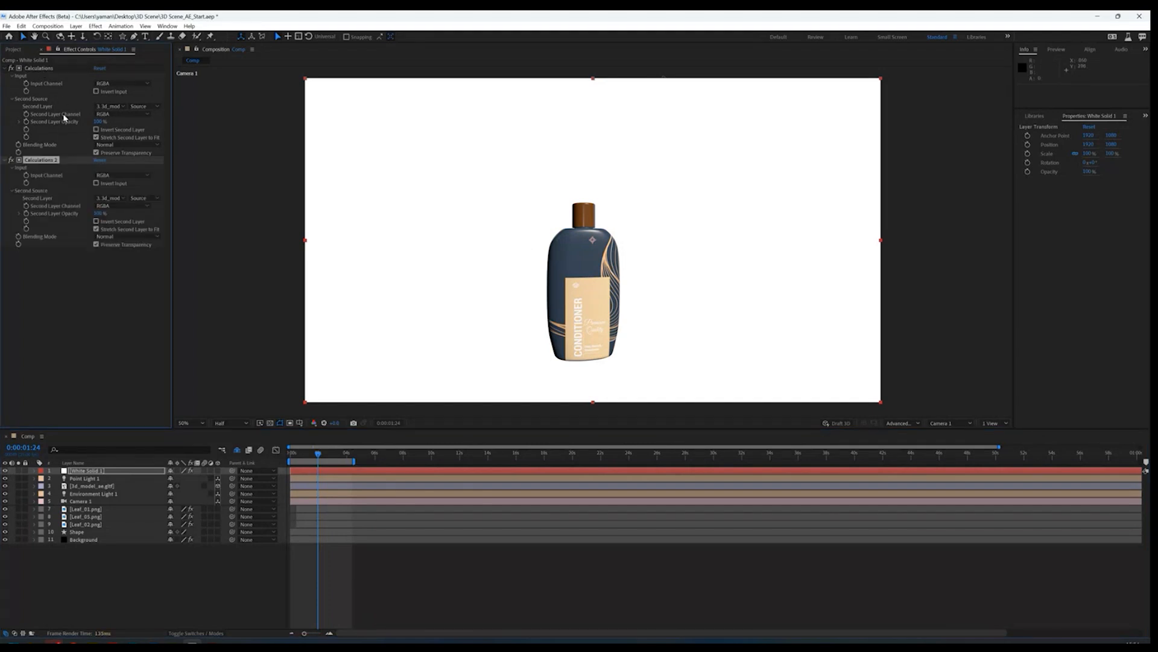
left_click(138, 239)
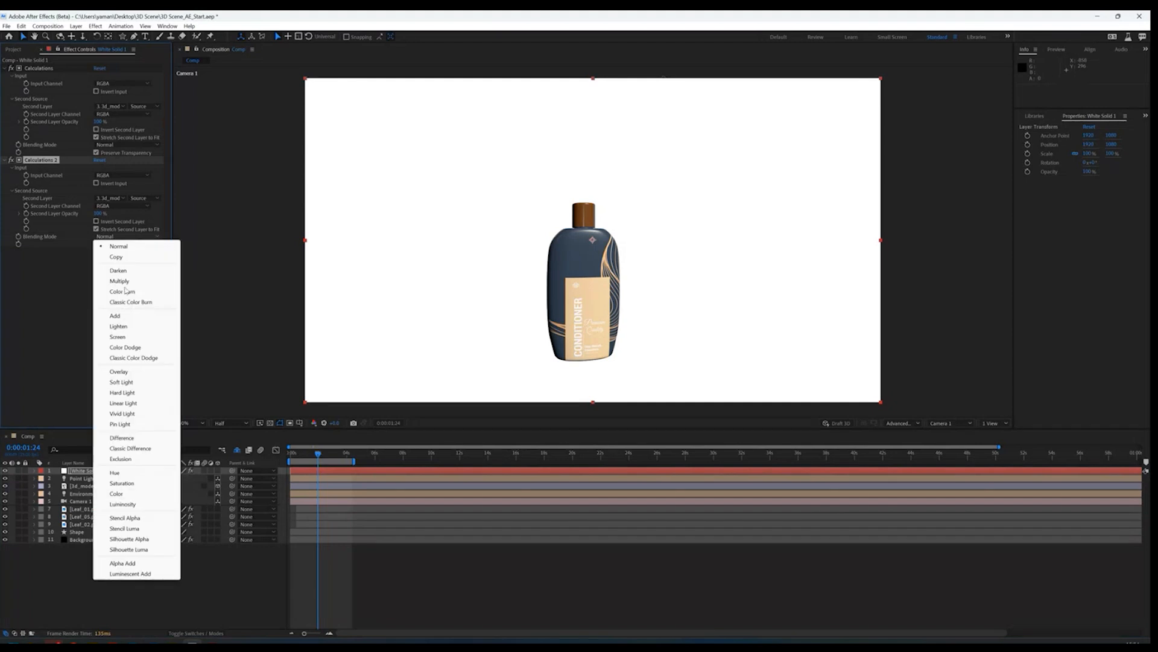
left_click(126, 518)
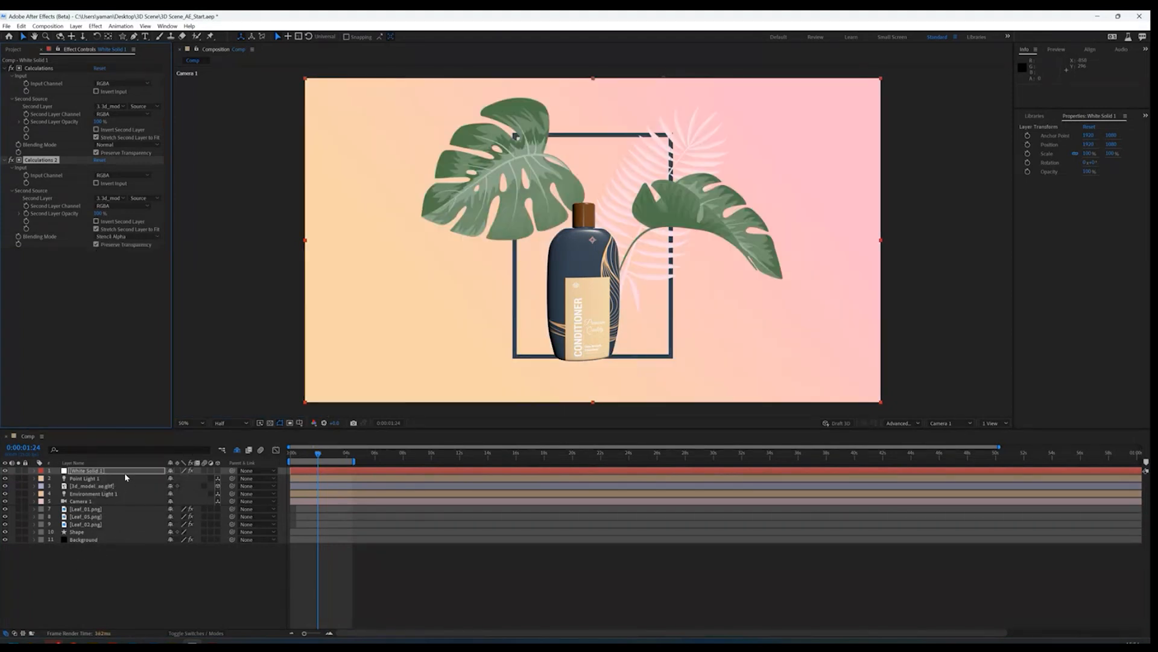
Step: Move the white solid to about position 2850, 1072 so its bottle image stands right of the original, and select the 3D model layer
left_click_drag(587, 328, 687, 329)
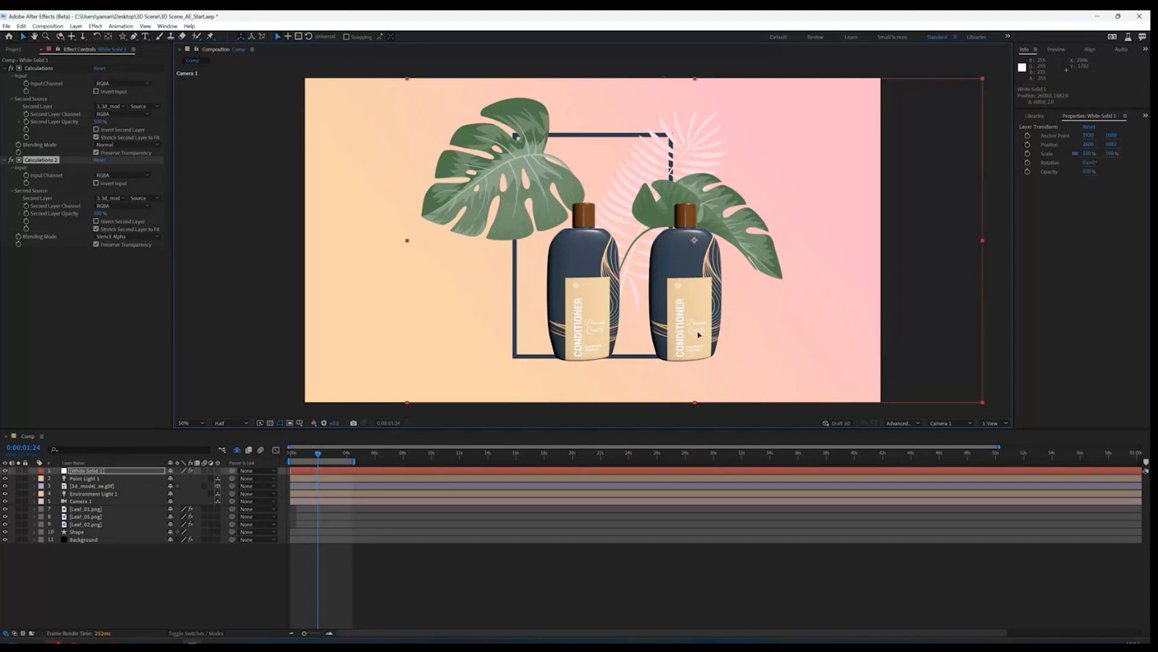
left_click_drag(698, 332, 735, 331)
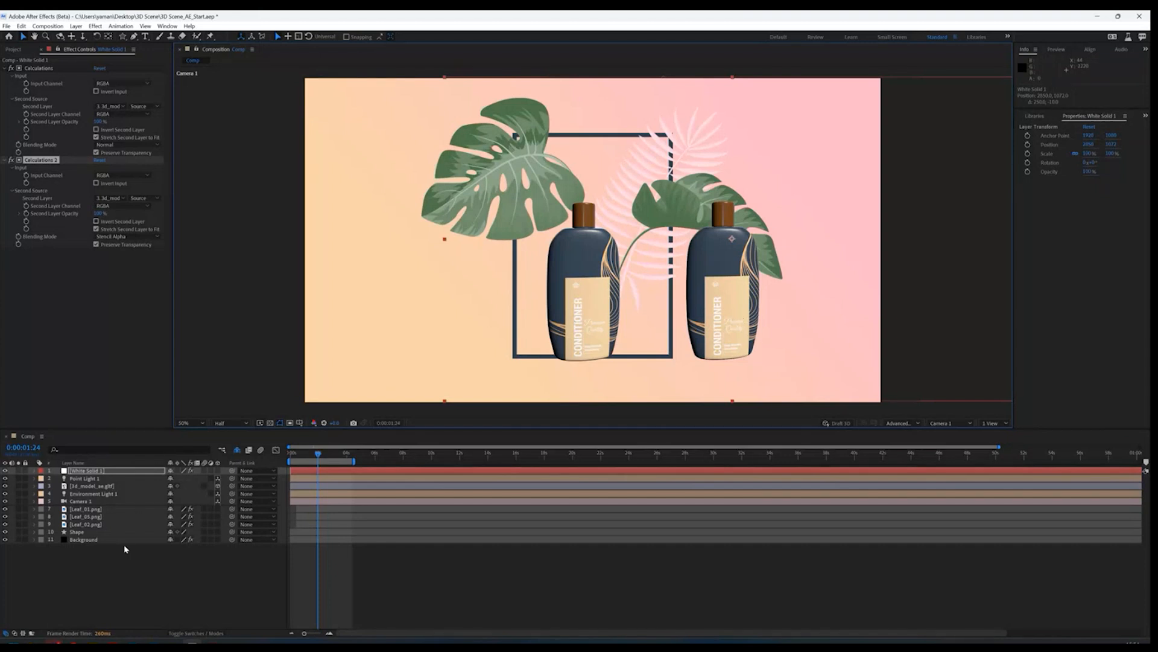
left_click(111, 486)
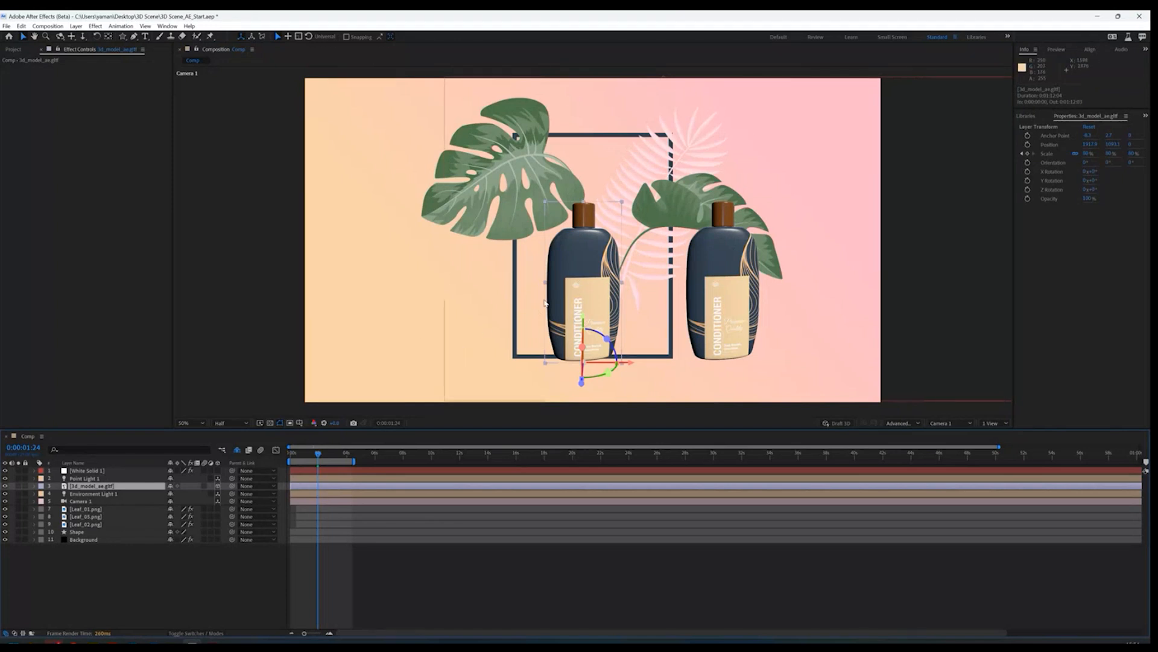